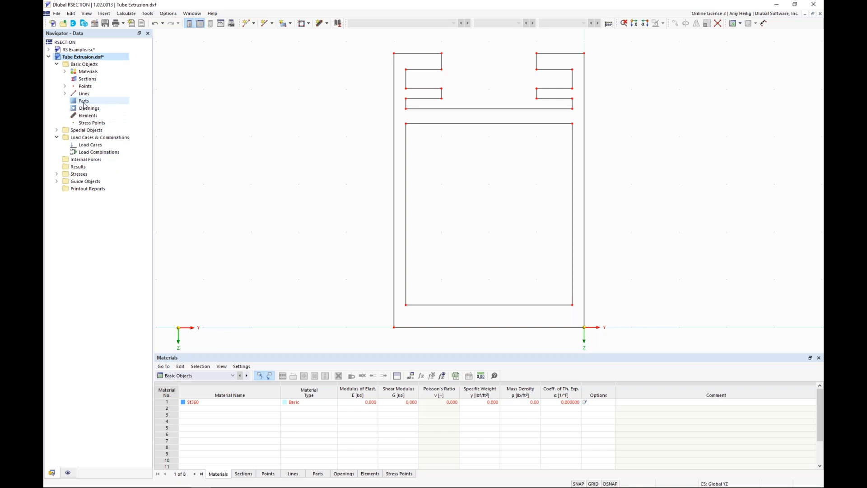
# Start a new part defined by boundary lines and open the material library to replace its St360 material
pyautogui.rightClick(84, 102)
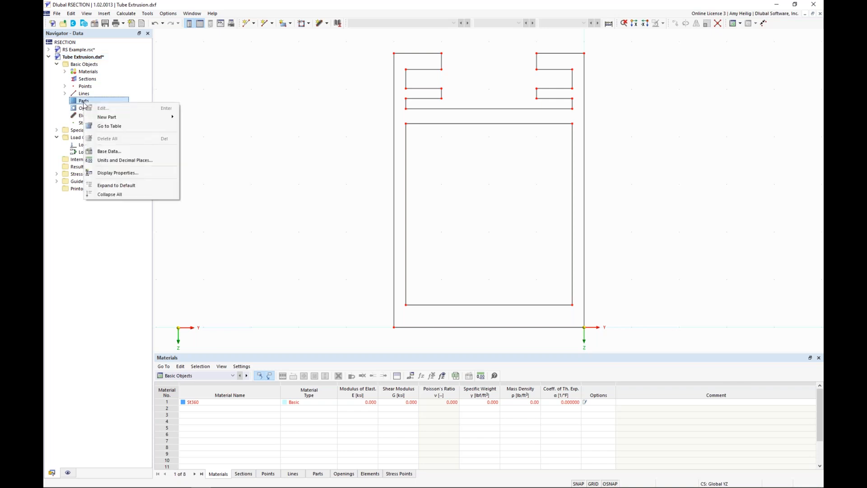
pyautogui.moveTo(110, 118)
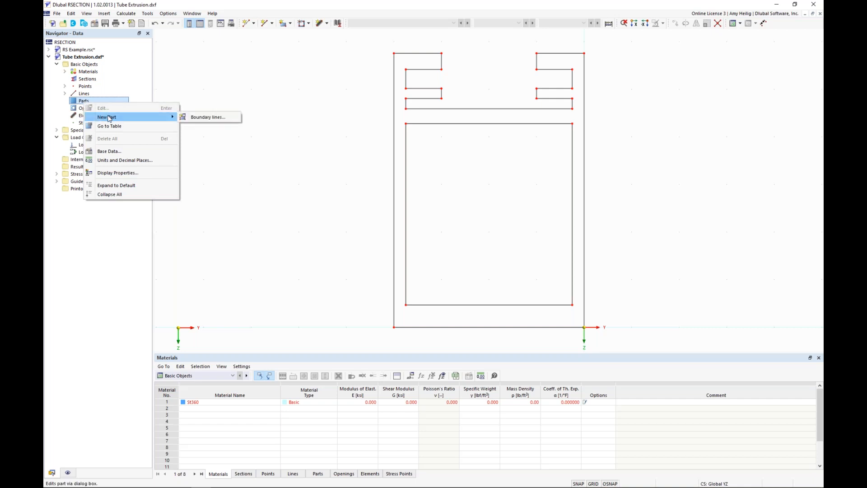
pyautogui.click(193, 118)
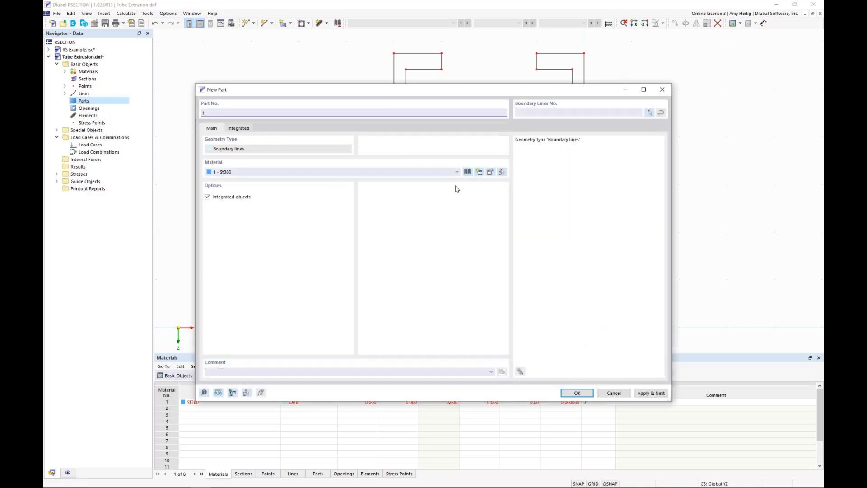
pyautogui.click(491, 175)
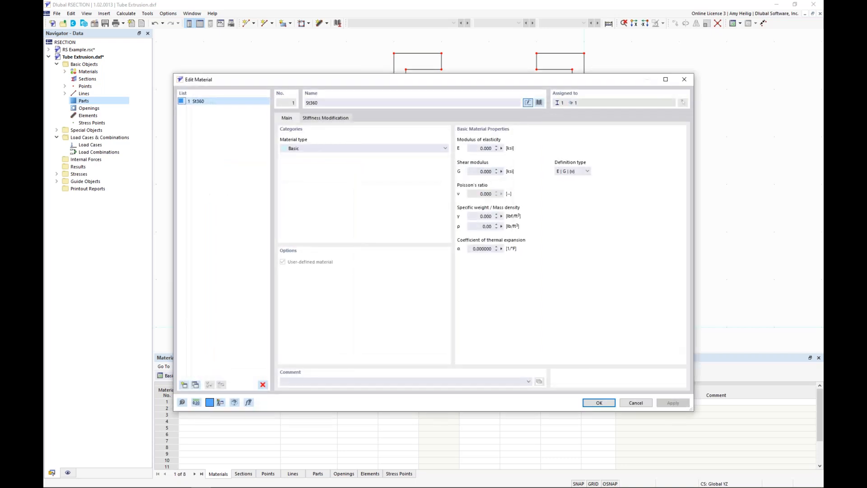
pyautogui.click(539, 102)
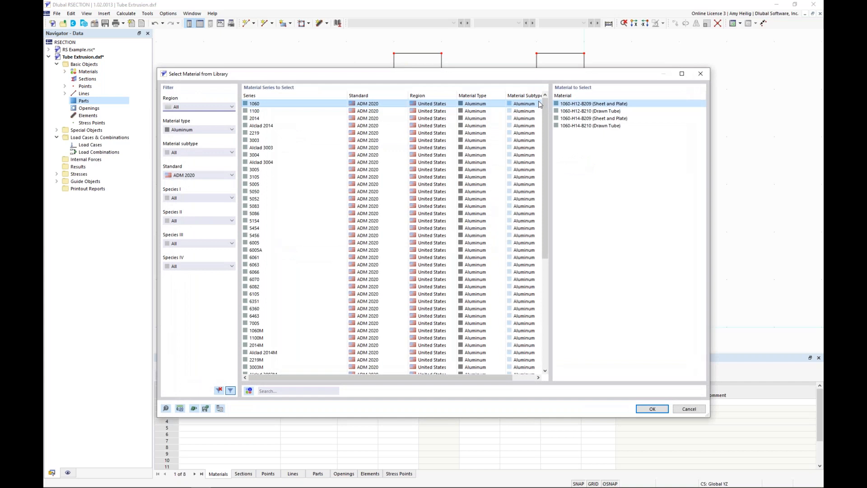
# Filter the library to Aluminum under ADM 2020 and assign 6061-T6, T6510, T6511-B221 (Extrusion) as the part's material
pyautogui.click(183, 130)
pyautogui.click(182, 170)
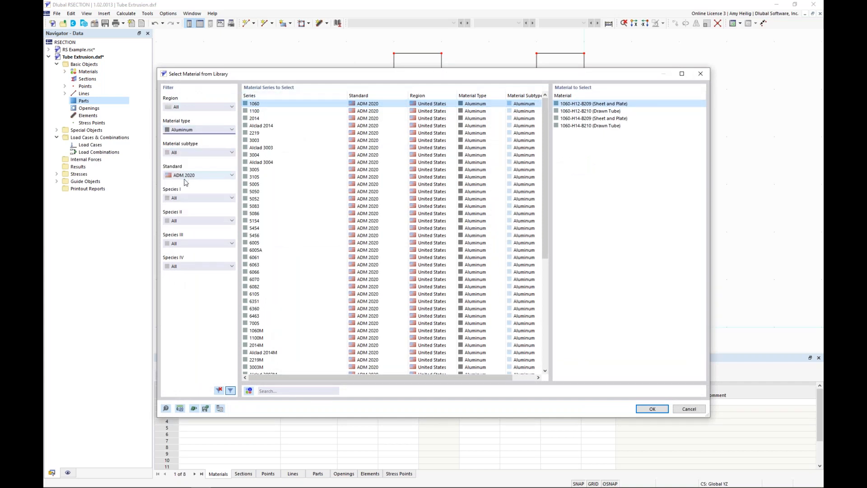
pyautogui.click(188, 176)
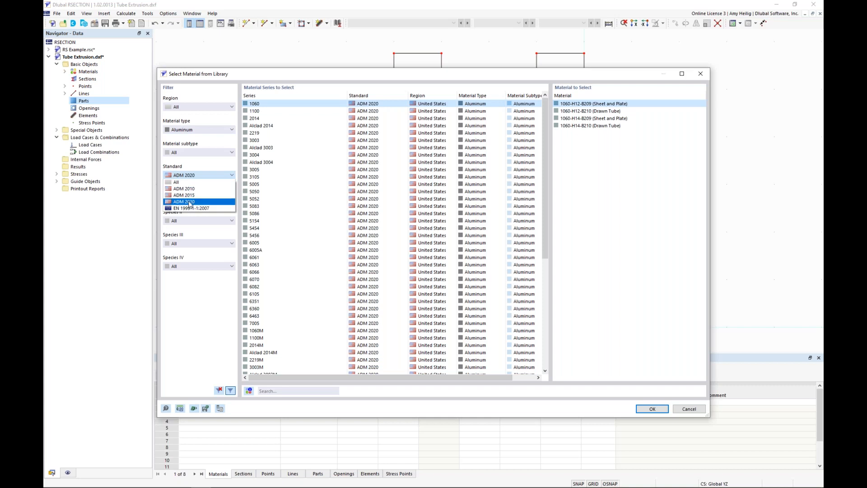
pyautogui.click(189, 203)
pyautogui.moveTo(543, 144); pyautogui.dragTo(530, 273)
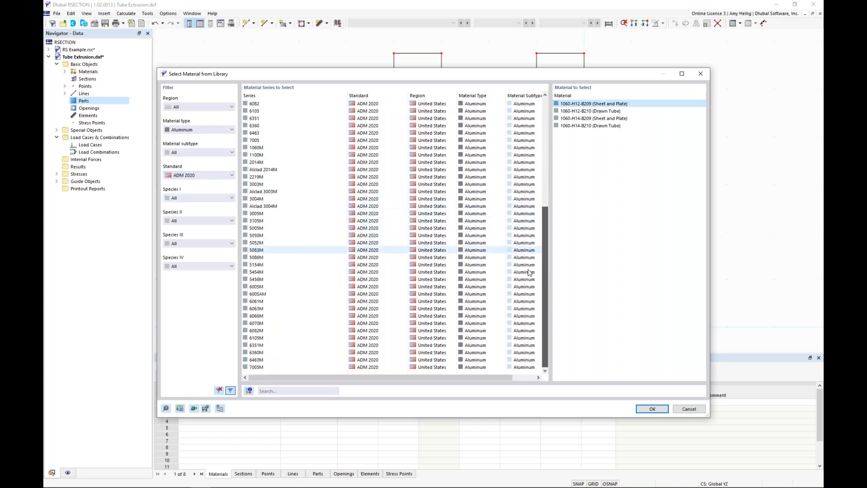
pyautogui.scroll(8, 537, 132)
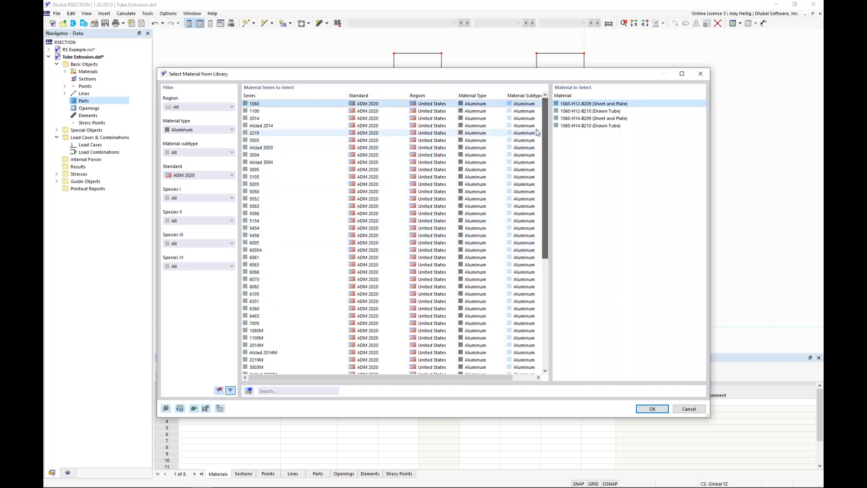
pyautogui.click(278, 257)
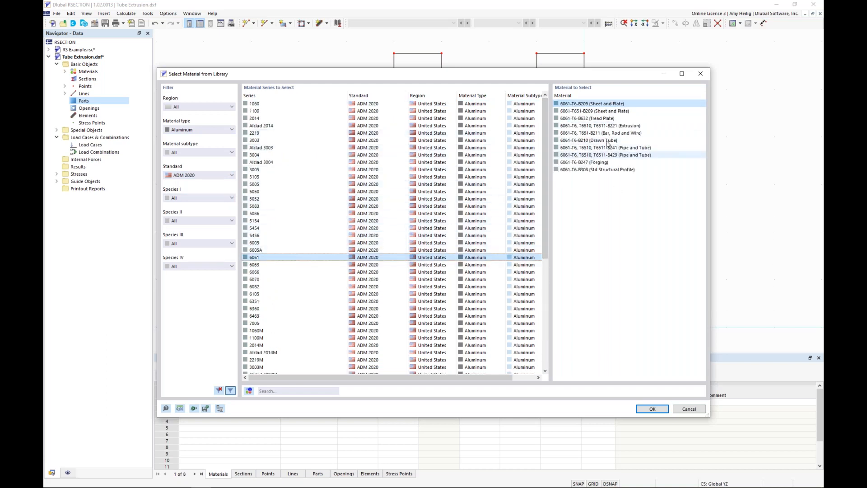
pyautogui.click(601, 126)
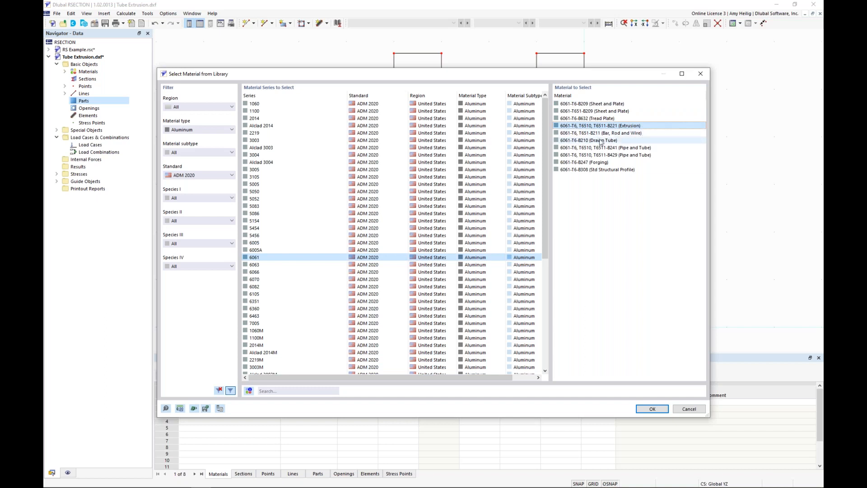
pyautogui.click(651, 408)
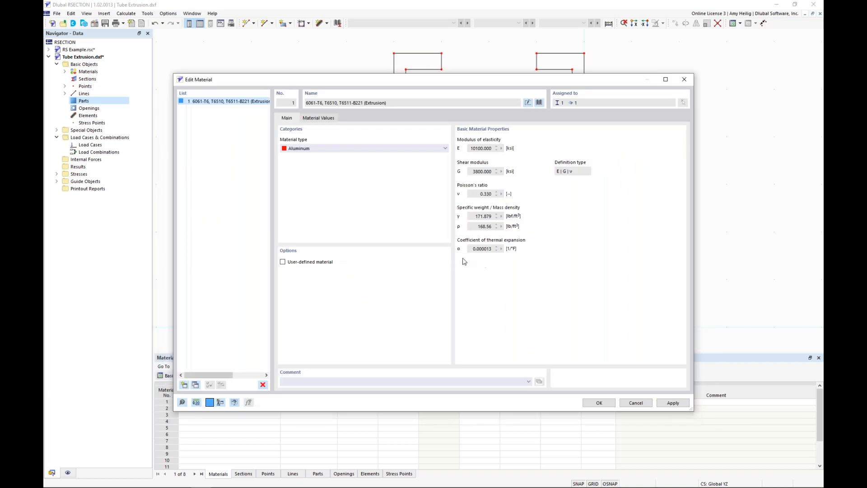
pyautogui.click(600, 403)
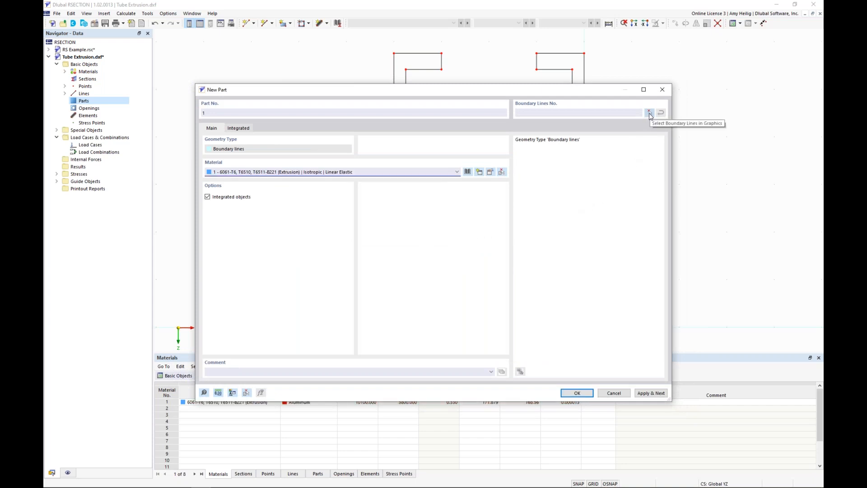
# Define the part's boundary with all lines of the outer outline, excluding the inner rectangle, and create the part
pyautogui.click(650, 113)
pyautogui.moveTo(365, 38); pyautogui.dragTo(622, 344)
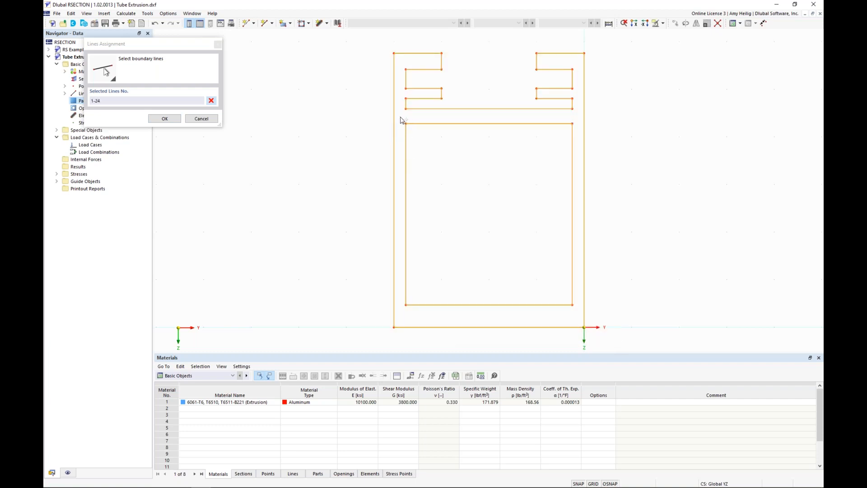
pyautogui.moveTo(400, 117); pyautogui.dragTo(578, 312)
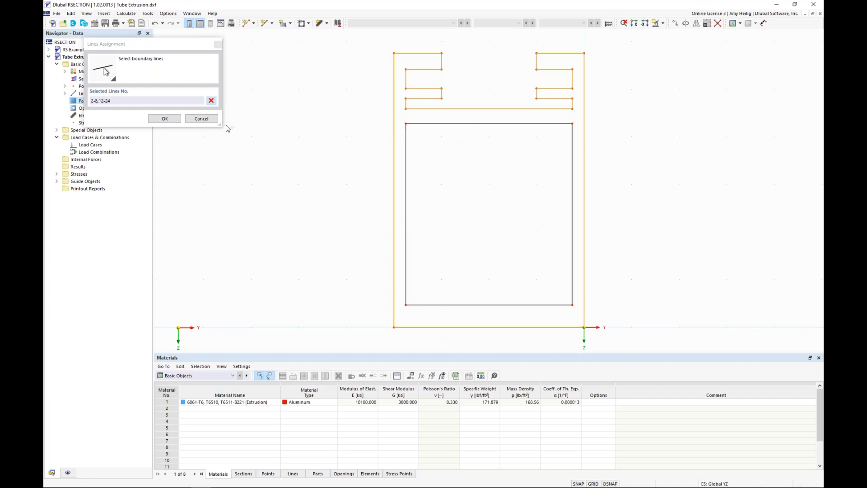
pyautogui.click(167, 118)
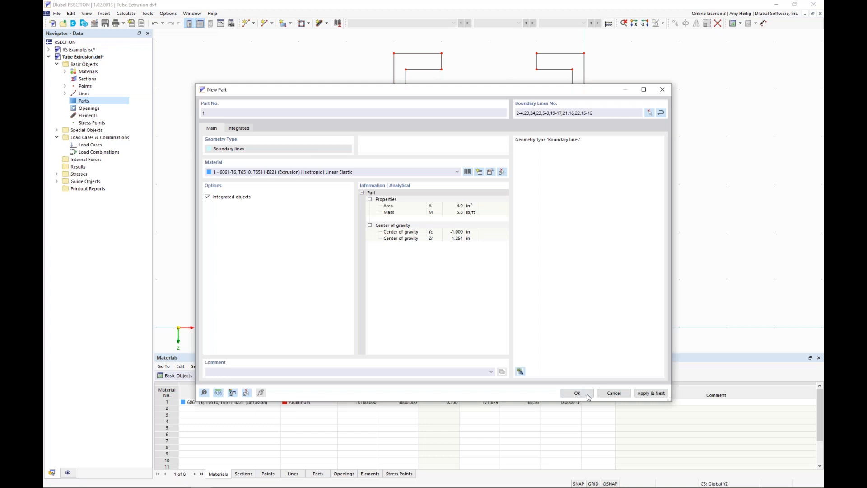
pyautogui.click(578, 393)
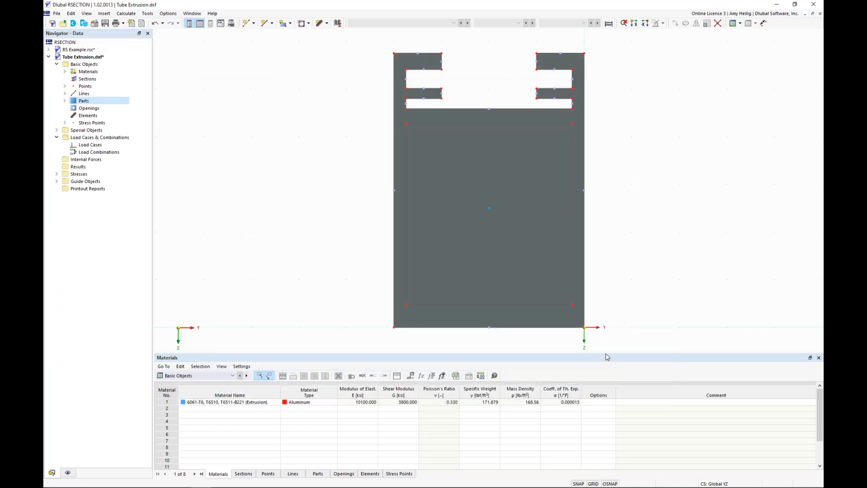
# Create an opening in the part bounded by the four lines of the inner rectangle
pyautogui.moveTo(608, 357); pyautogui.dragTo(592, 387)
pyautogui.moveTo(621, 285); pyautogui.dragTo(588, 286, button='middle')
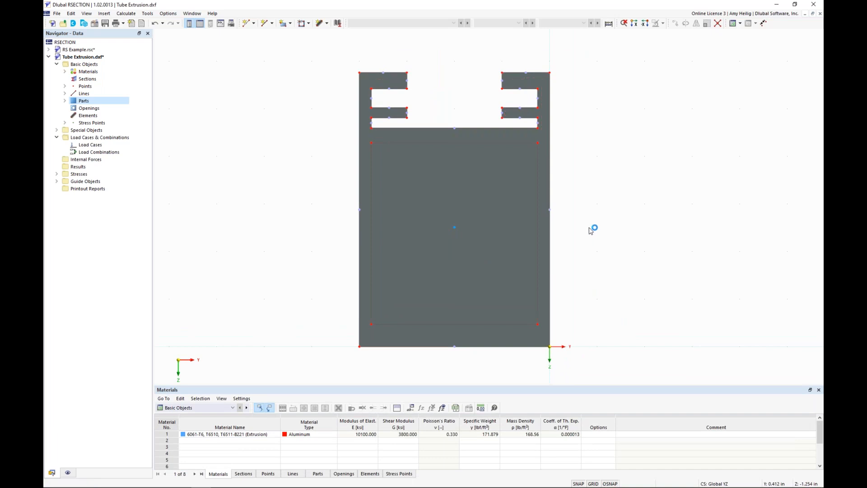
pyautogui.rightClick(100, 109)
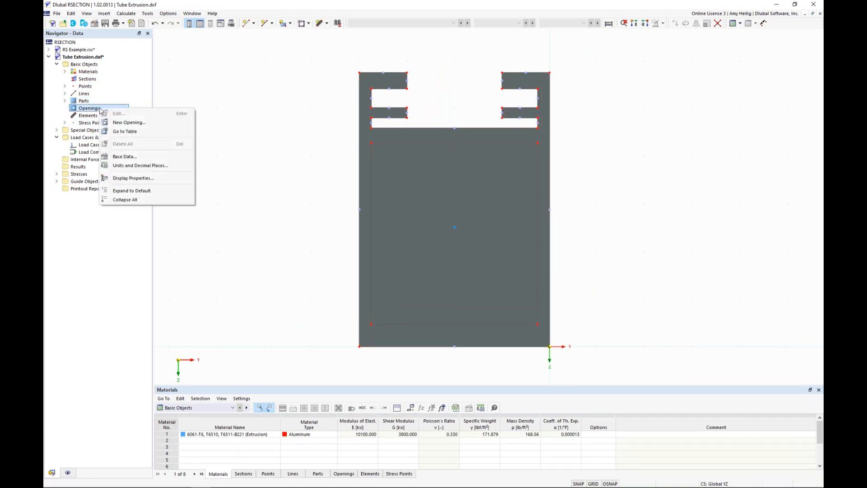
pyautogui.click(120, 123)
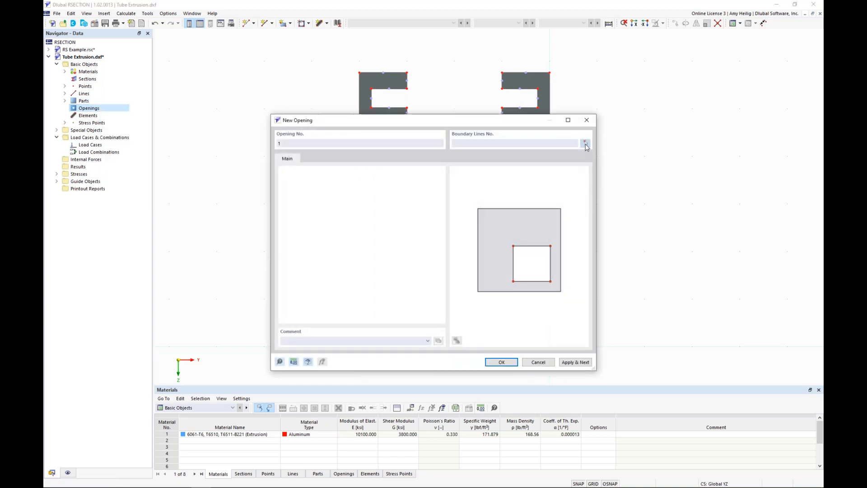
pyautogui.click(585, 144)
pyautogui.moveTo(367, 132); pyautogui.dragTo(545, 335)
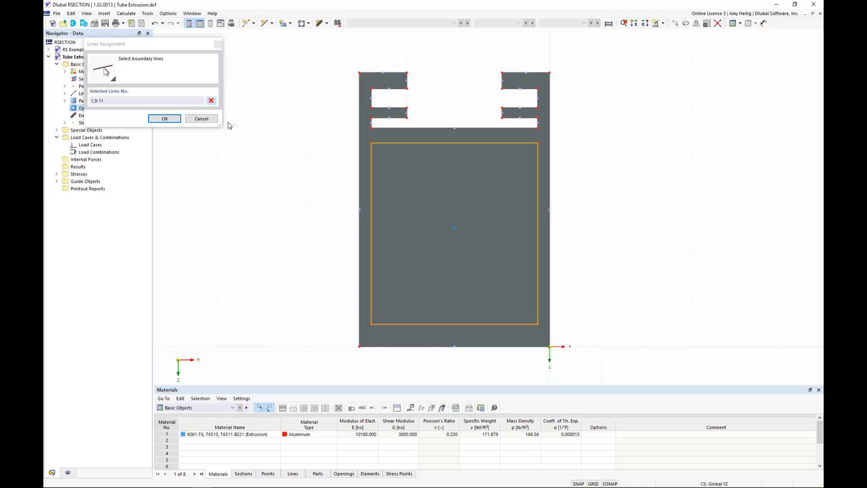
pyautogui.click(164, 119)
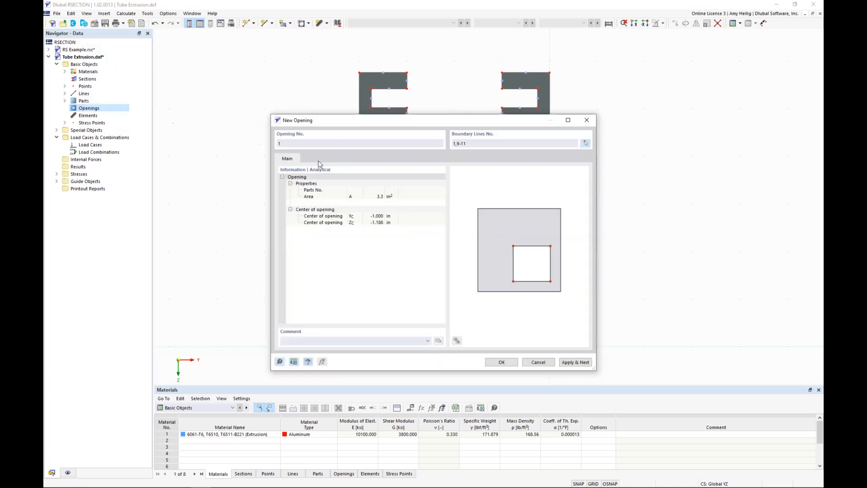
pyautogui.click(512, 365)
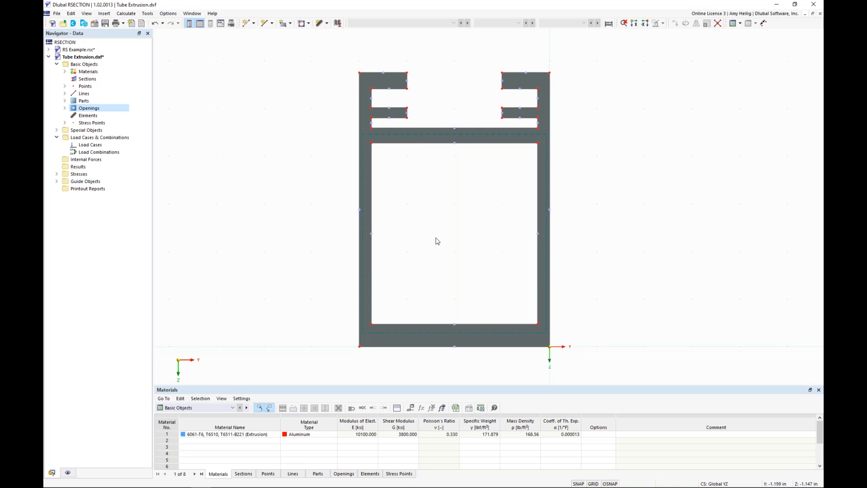
# Calculate the section and review its area, bending, shear, torsion and warping properties
pyautogui.click(126, 15)
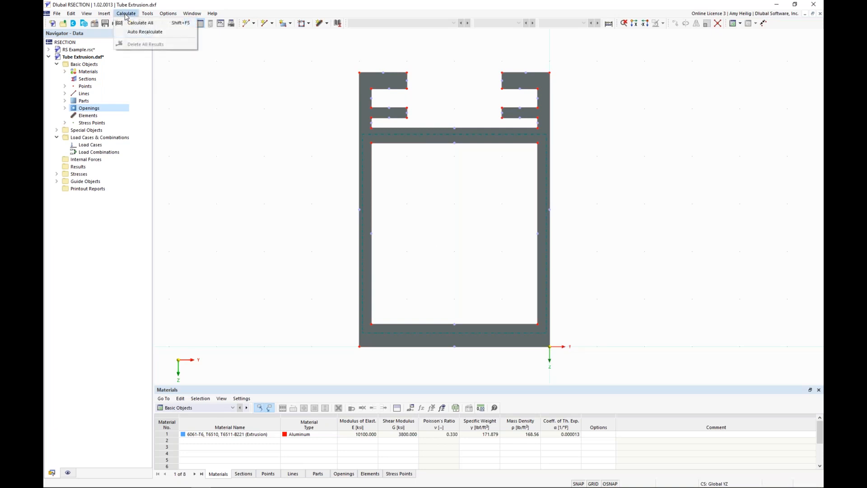
pyautogui.click(130, 23)
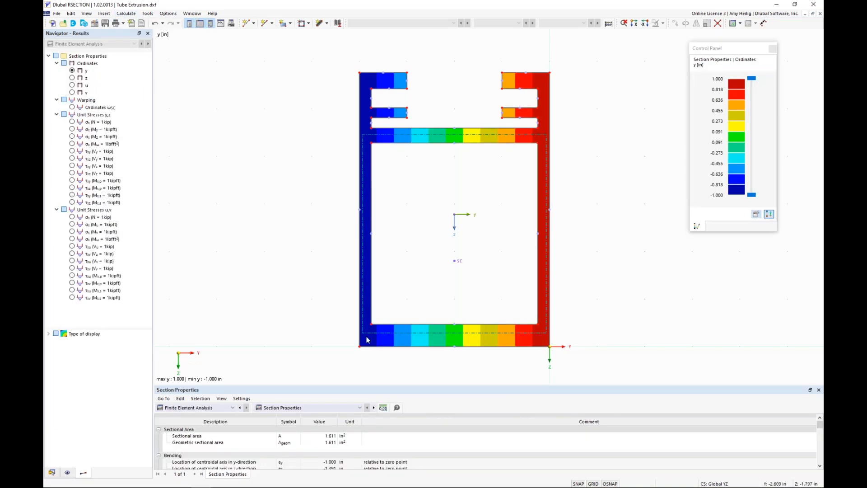
pyautogui.moveTo(374, 384); pyautogui.dragTo(373, 253)
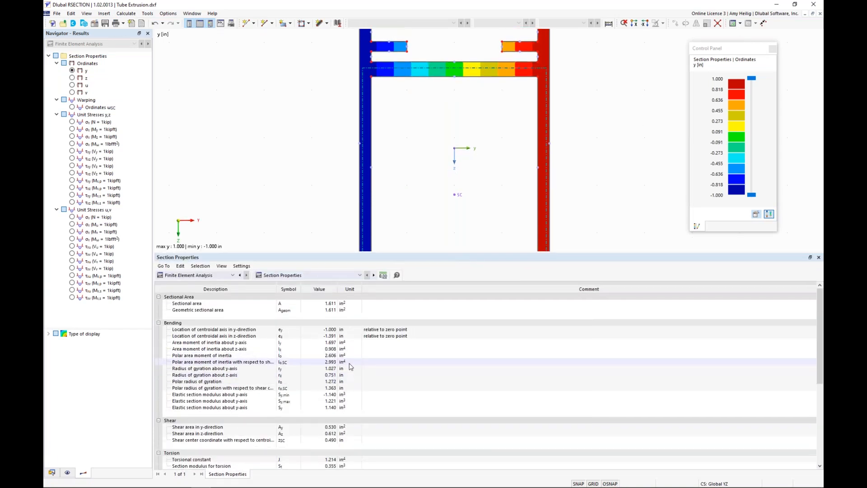
pyautogui.scroll(-4, 351, 367)
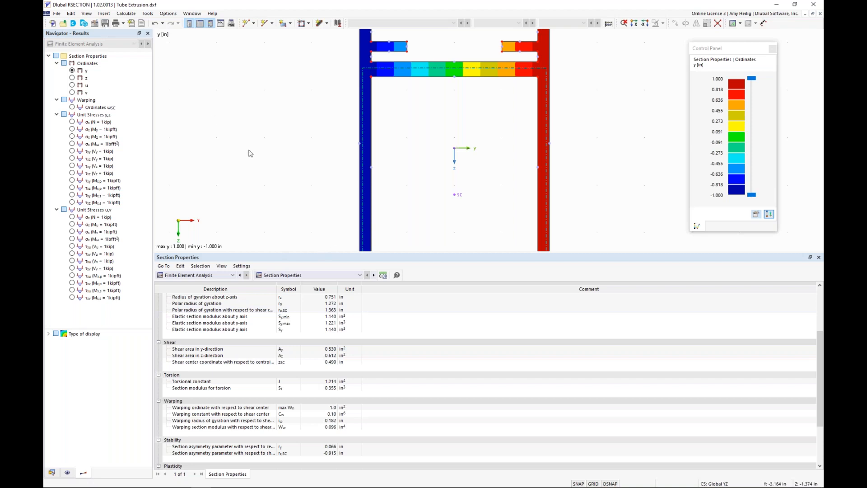
pyautogui.moveTo(290, 253); pyautogui.dragTo(294, 339)
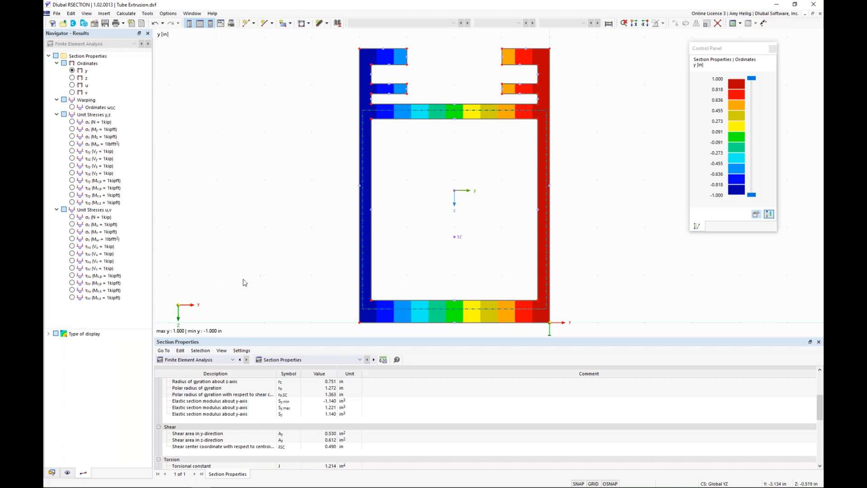
# Change the analysis method in the Tube Extrusion model's base data to Thin-Walled Analysis
pyautogui.click(51, 473)
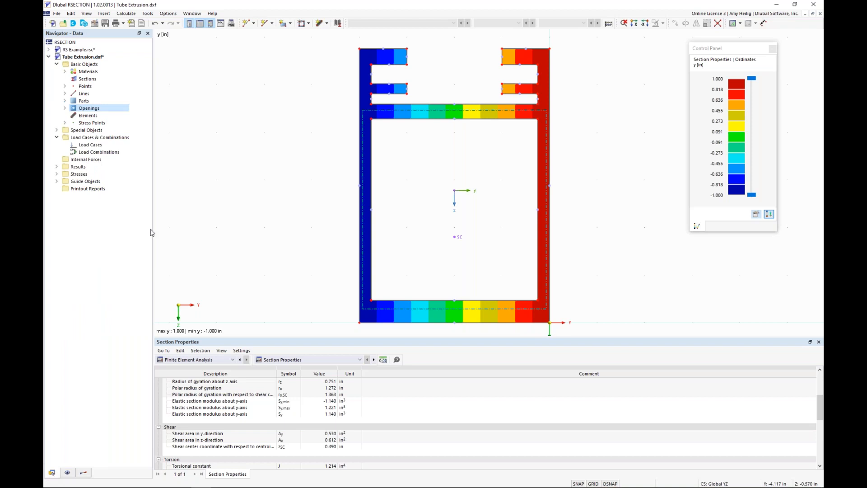
pyautogui.rightClick(94, 60)
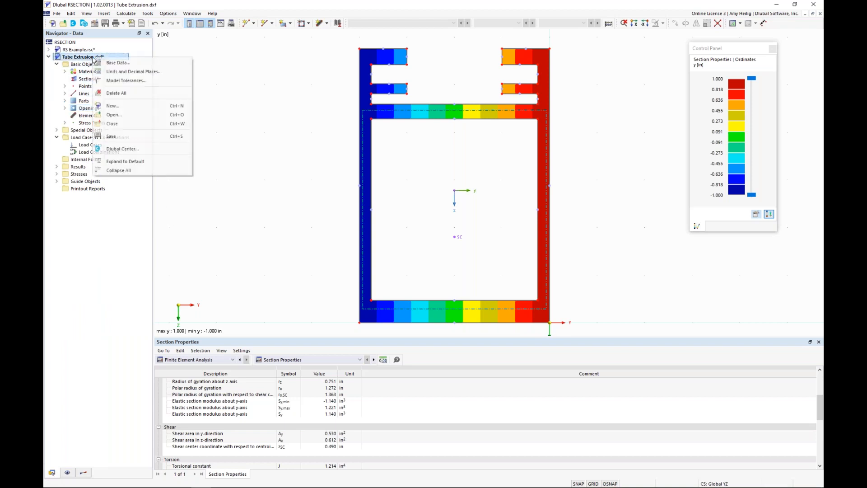
pyautogui.click(118, 64)
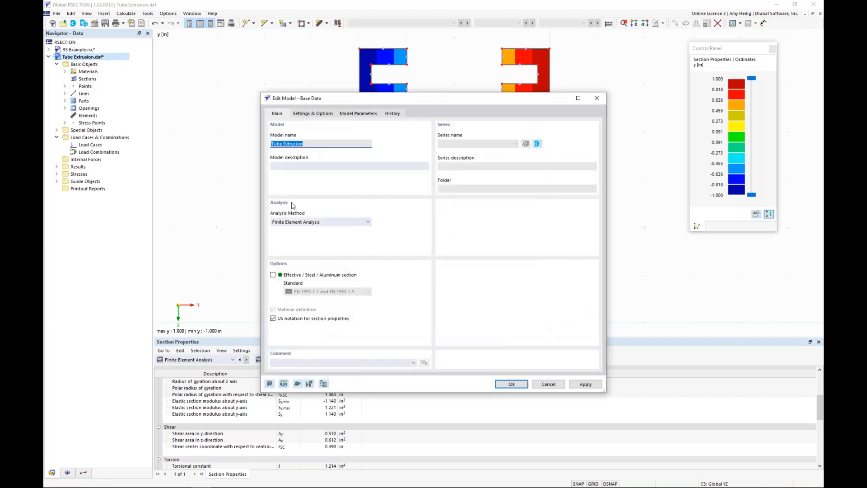
pyautogui.click(296, 222)
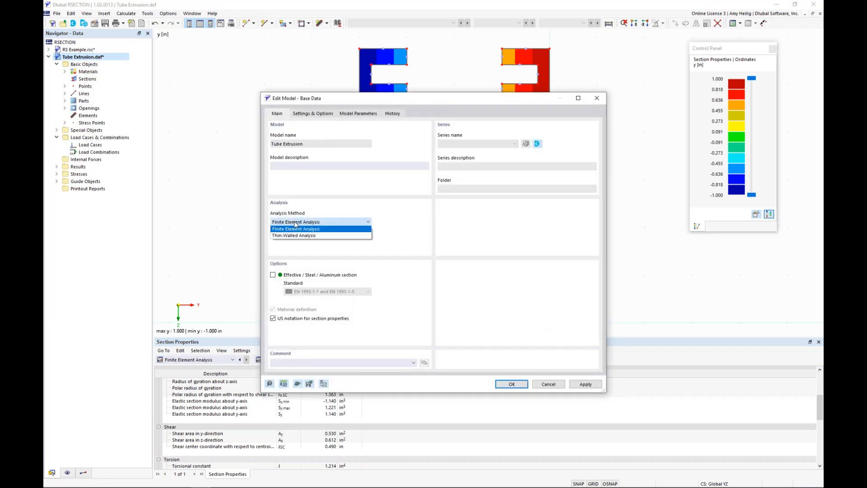
pyautogui.click(297, 235)
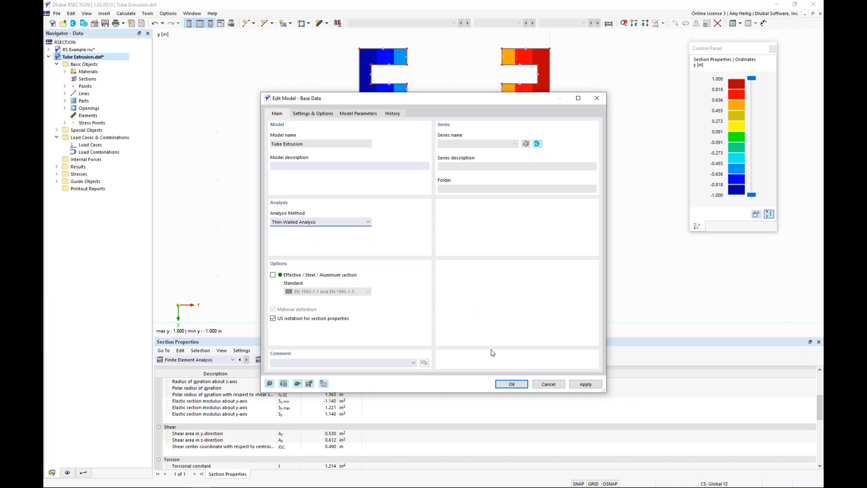
pyautogui.click(508, 384)
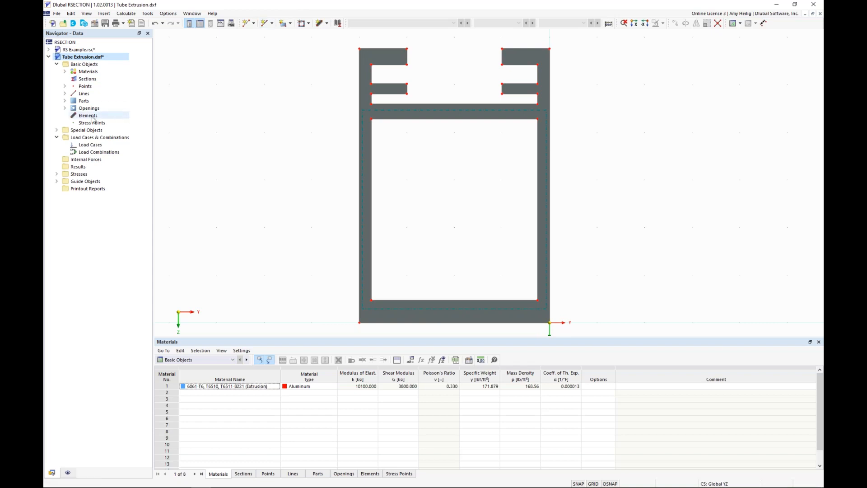
# Hide the parts and openings in the model display so only the outline's lines and points remain
pyautogui.click(68, 474)
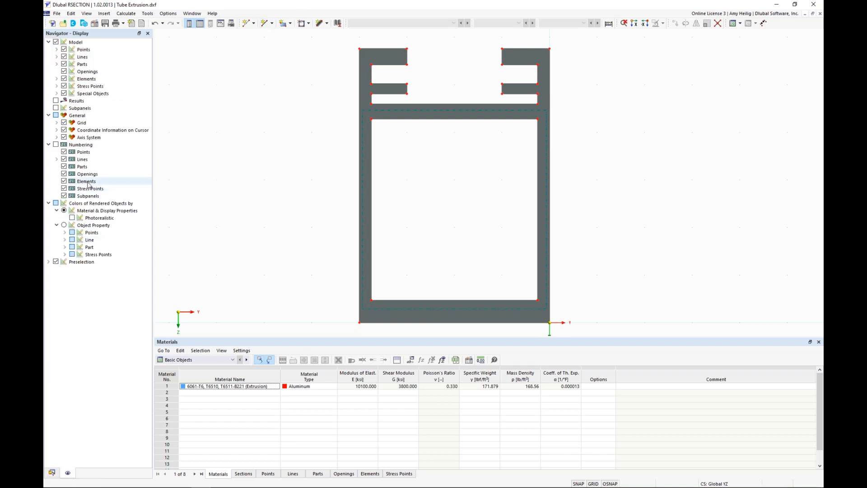
pyautogui.click(64, 65)
pyautogui.click(64, 72)
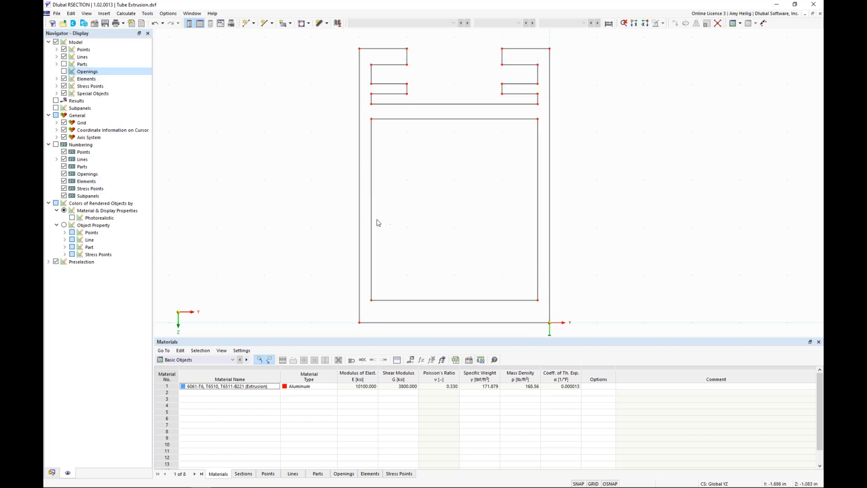
pyautogui.click(52, 473)
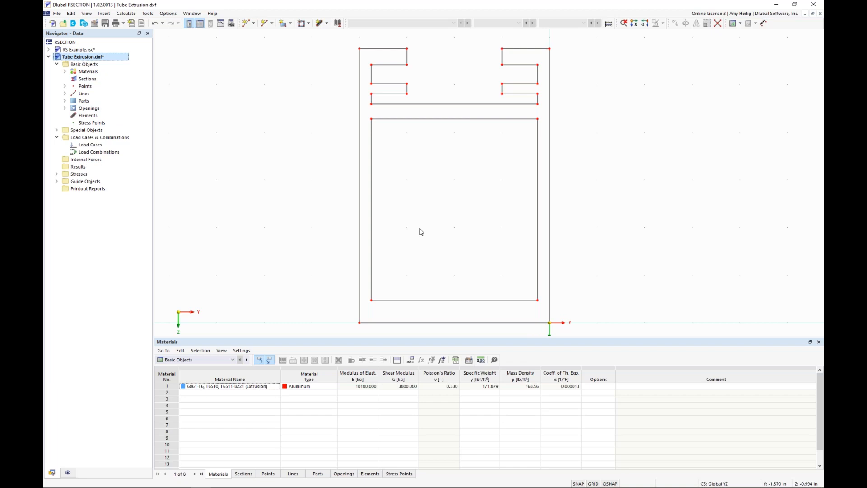
# Create a standard point at 50% between the two corners of the upper-left lip's free end
pyautogui.moveTo(418, 156); pyautogui.dragTo(417, 181, button='middle')
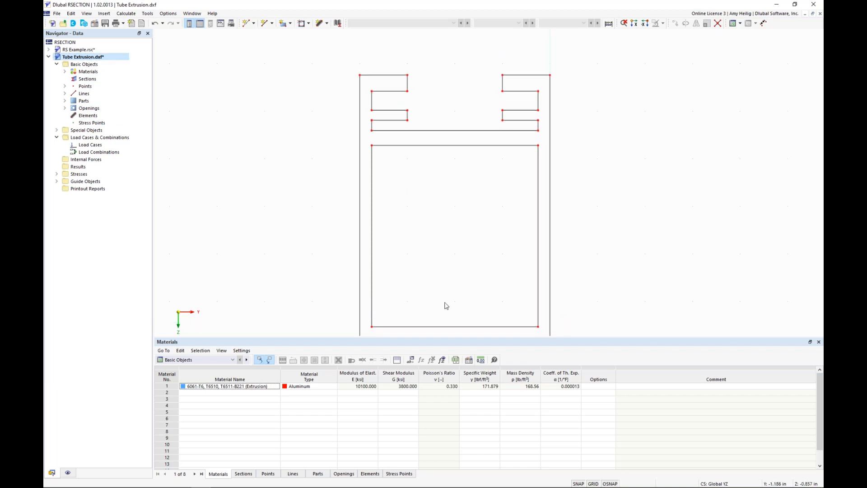
pyautogui.moveTo(456, 340); pyautogui.dragTo(452, 393)
pyautogui.scroll(4, 397, 129)
pyautogui.moveTo(397, 128); pyautogui.dragTo(390, 182, button='middle')
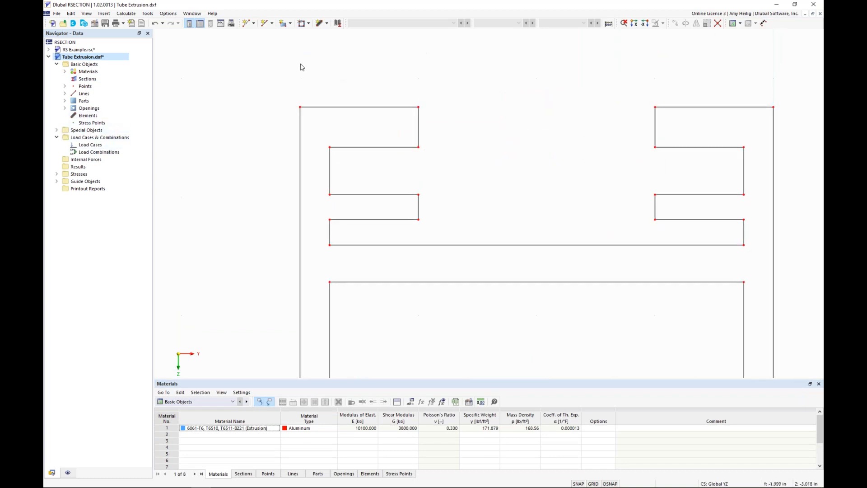
pyautogui.click(255, 23)
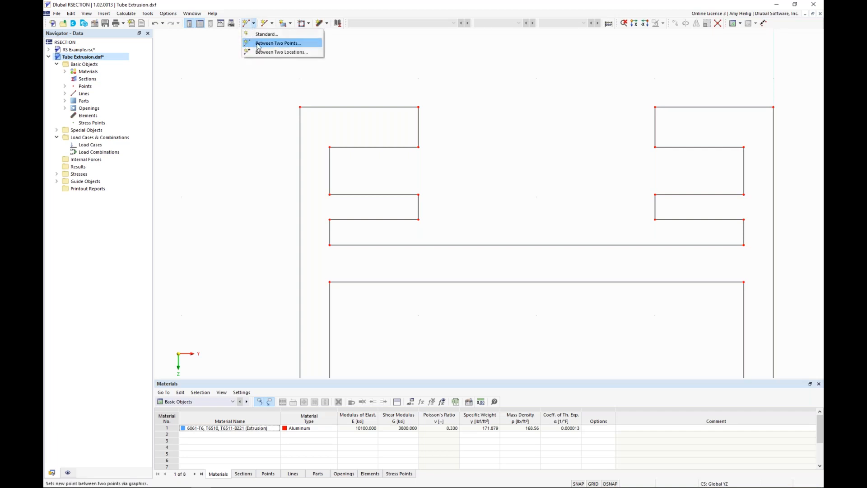
pyautogui.click(259, 44)
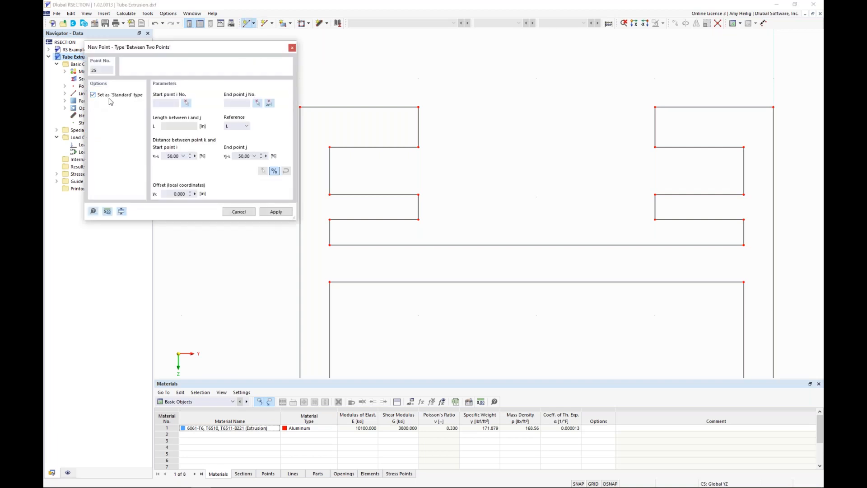
pyautogui.click(419, 147)
pyautogui.click(418, 107)
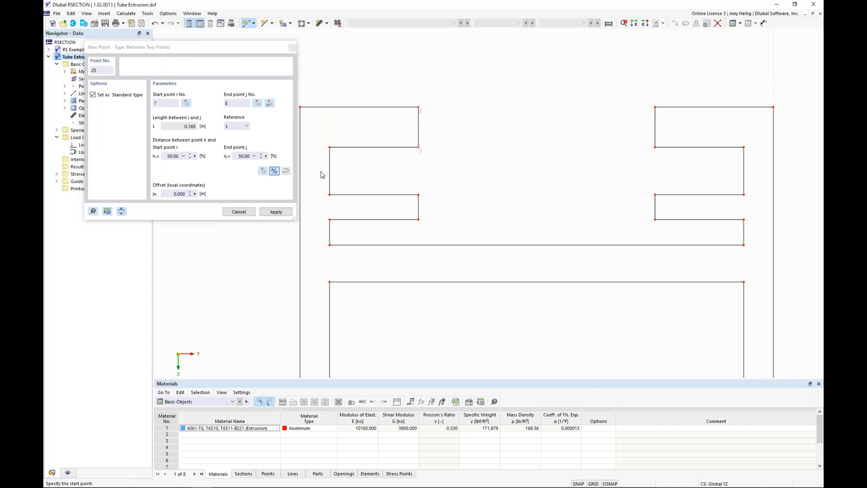
pyautogui.click(280, 215)
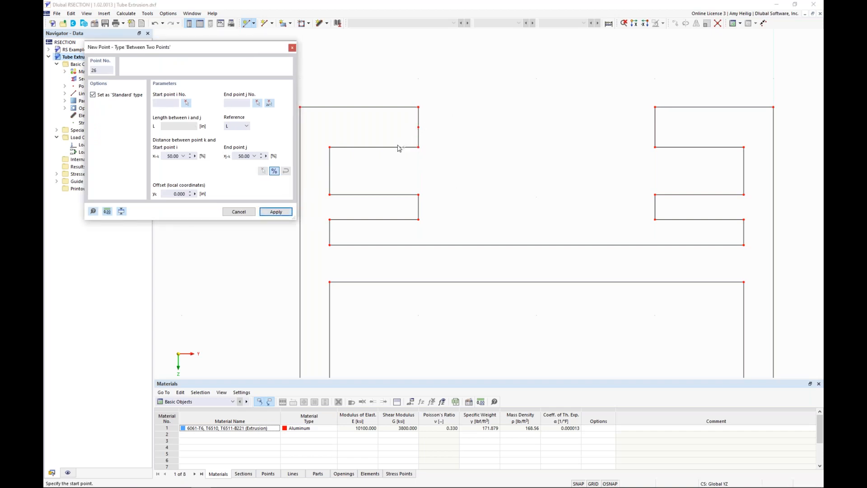
# Create a point midway between the top-left outer corner and the inner corner beneath the upper-left lip
pyautogui.click(350, 118)
pyautogui.click(379, 156)
pyautogui.click(280, 212)
# Create points midway across the lower-left lip's thickness, one at its free end and one at its root
pyautogui.click(467, 230)
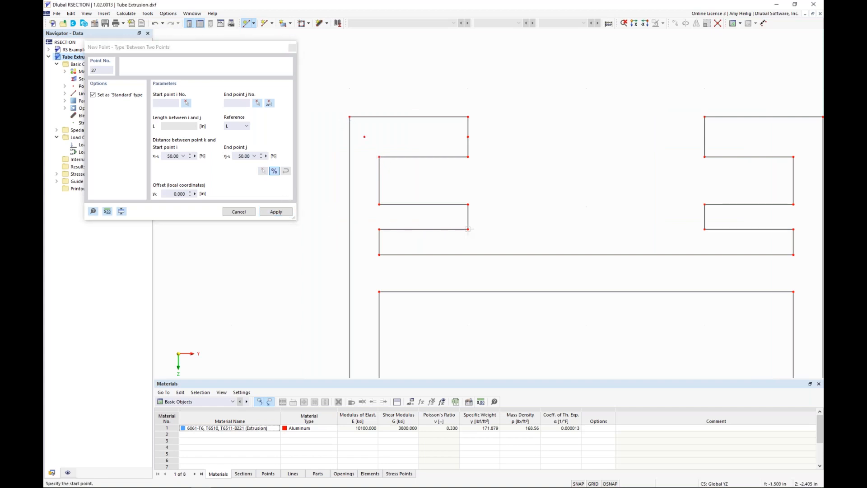
pyautogui.click(469, 206)
pyautogui.click(287, 213)
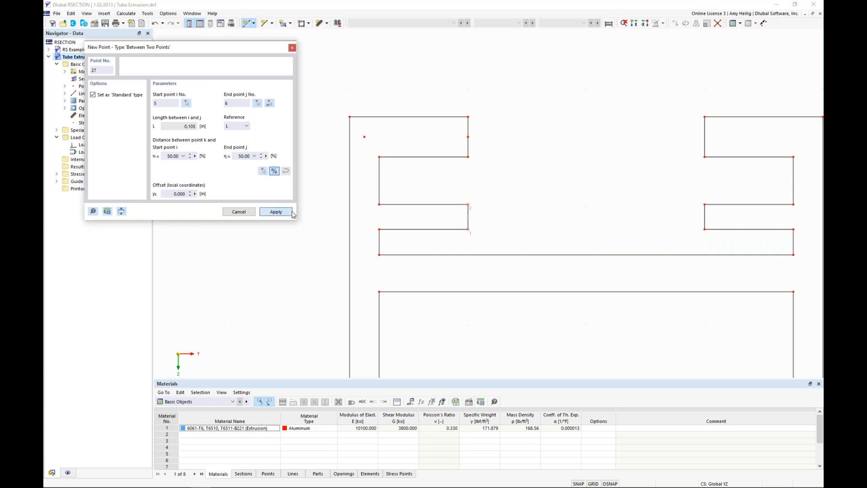
pyautogui.click(379, 229)
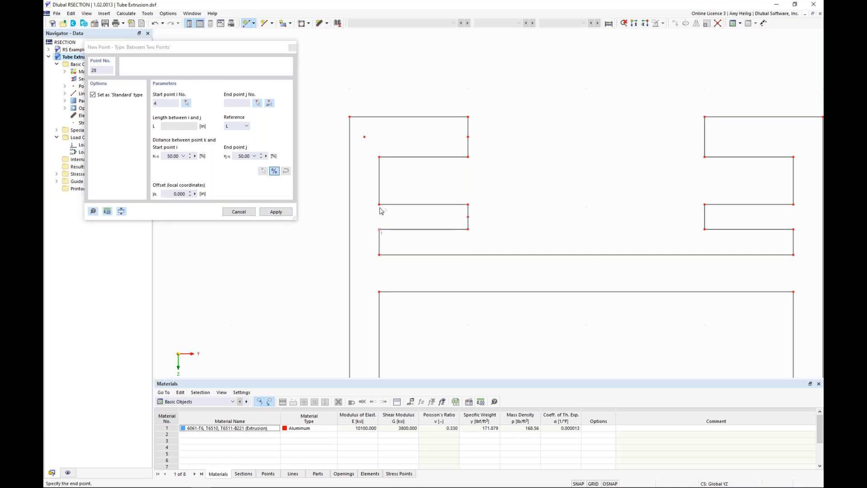
pyautogui.click(379, 205)
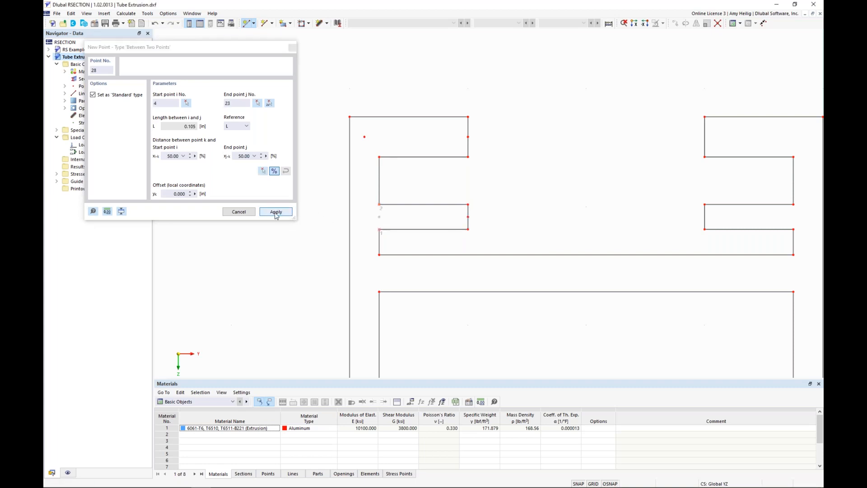
pyautogui.click(276, 212)
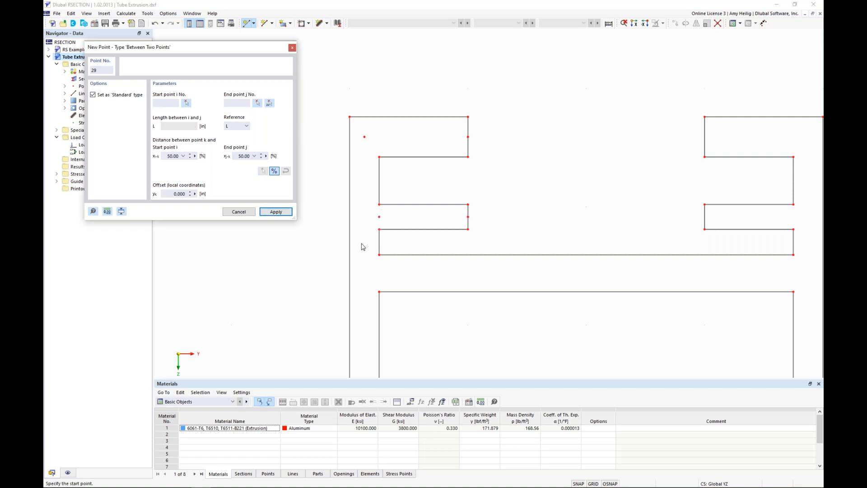
# Create points midway across the horizontal web's thickness at its left and right inner corners
pyautogui.moveTo(409, 268); pyautogui.dragTo(398, 215, button='middle')
pyautogui.click(374, 202)
pyautogui.click(374, 238)
pyautogui.click(276, 212)
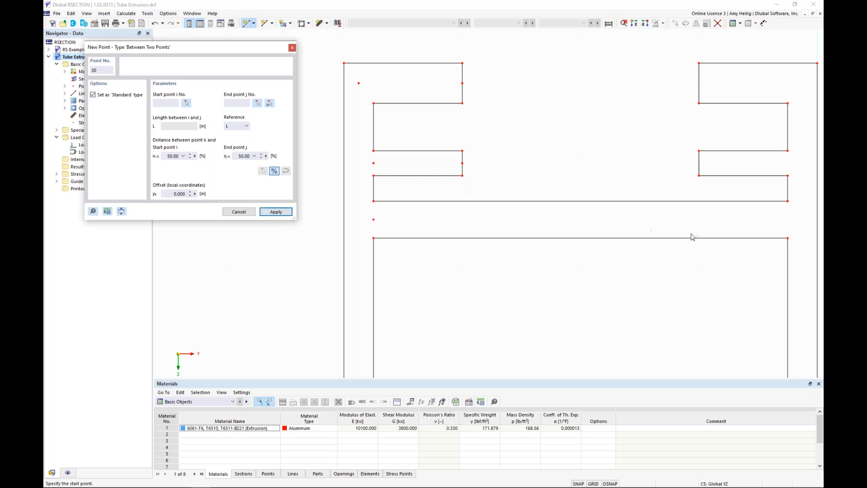
pyautogui.moveTo(779, 243); pyautogui.dragTo(691, 237, button='middle')
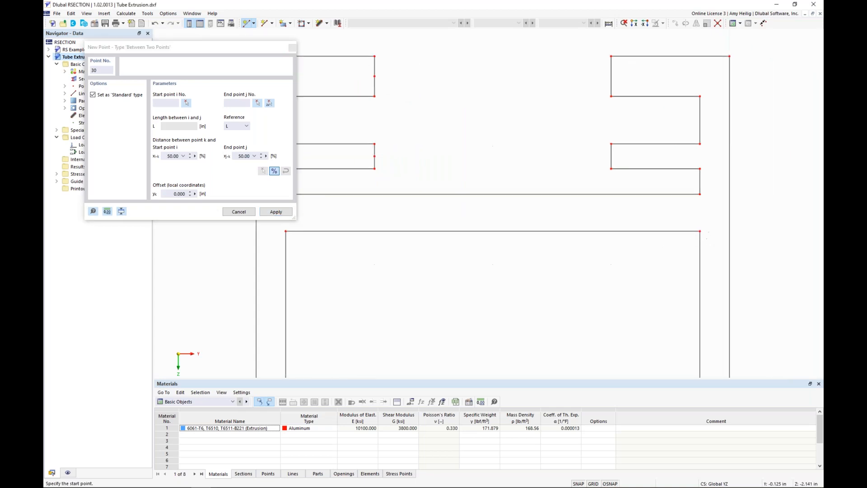
pyautogui.click(701, 230)
pyautogui.click(700, 195)
pyautogui.click(276, 212)
# Create points midway between the inner and outer bottom corners of the tube, on both the left and right sides
pyautogui.scroll(-3, 515, 283)
pyautogui.moveTo(496, 288); pyautogui.dragTo(487, 219, button='middle')
pyautogui.scroll(2, 412, 294)
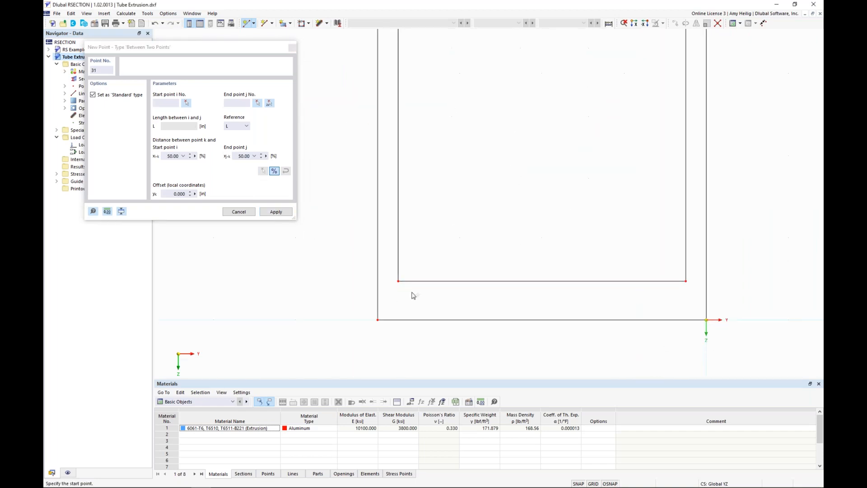
pyautogui.click(396, 278)
pyautogui.click(371, 325)
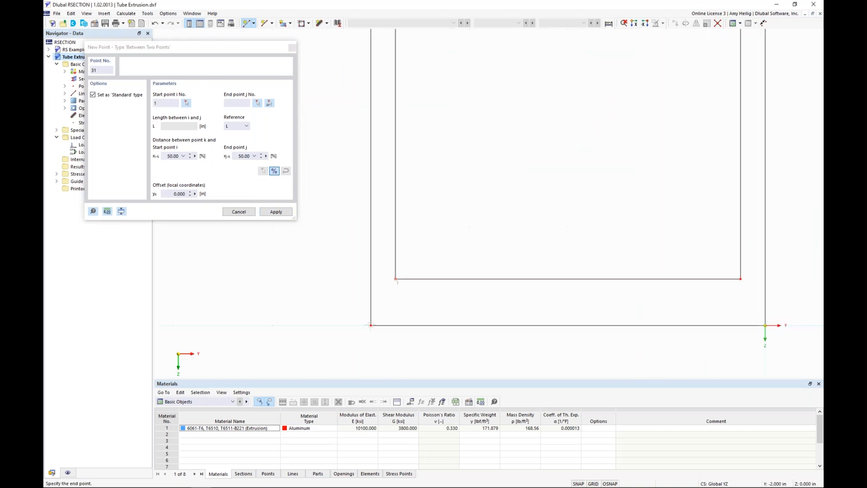
pyautogui.click(740, 278)
pyautogui.click(766, 325)
pyautogui.scroll(-5, 510, 210)
pyautogui.moveTo(486, 164); pyautogui.dragTo(443, 245, button='middle')
pyautogui.press('Escape')
pyautogui.scroll(3, 428, 139)
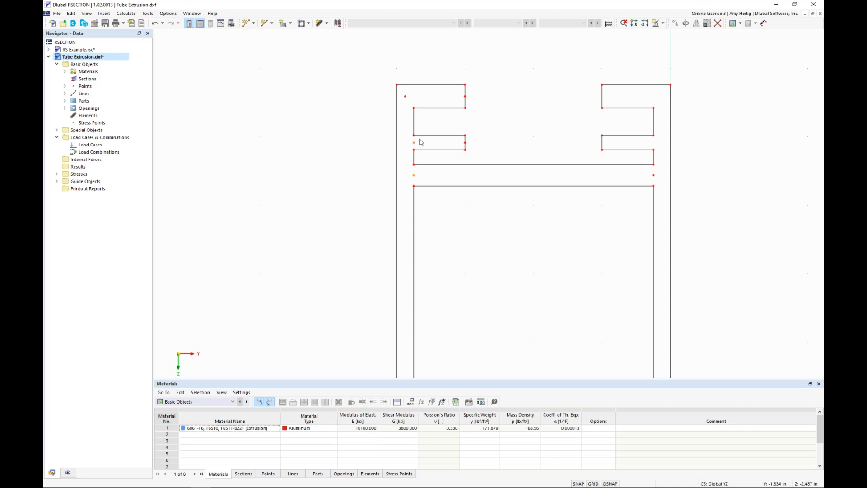
# Move the midpoints at the lower-left lip's root and the web's left end by -0.063 in parallel to the Y axis
pyautogui.click(675, 24)
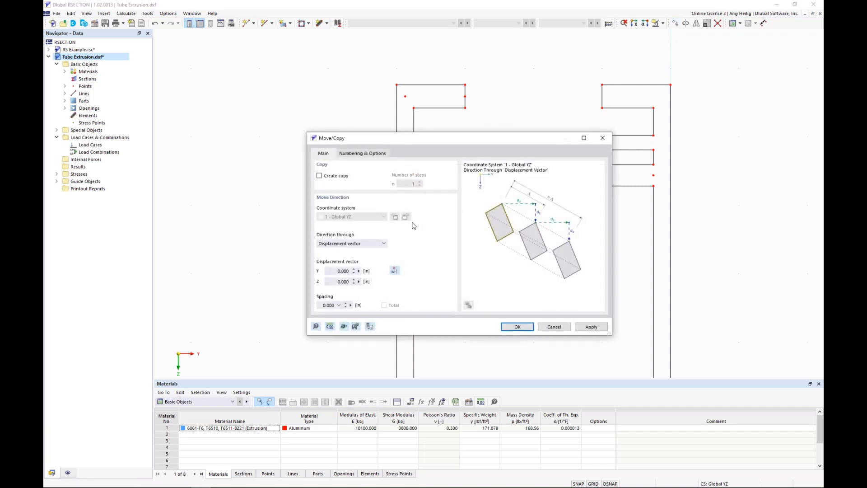
pyautogui.click(373, 245)
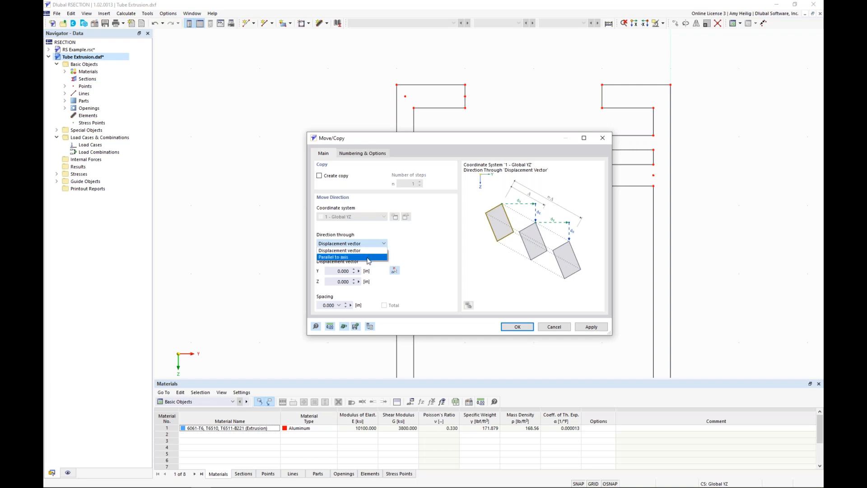
pyautogui.click(368, 258)
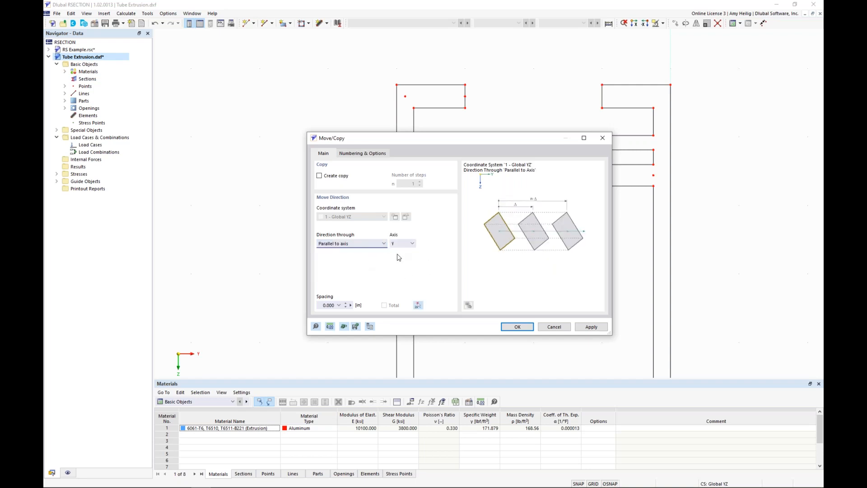
pyautogui.click(418, 306)
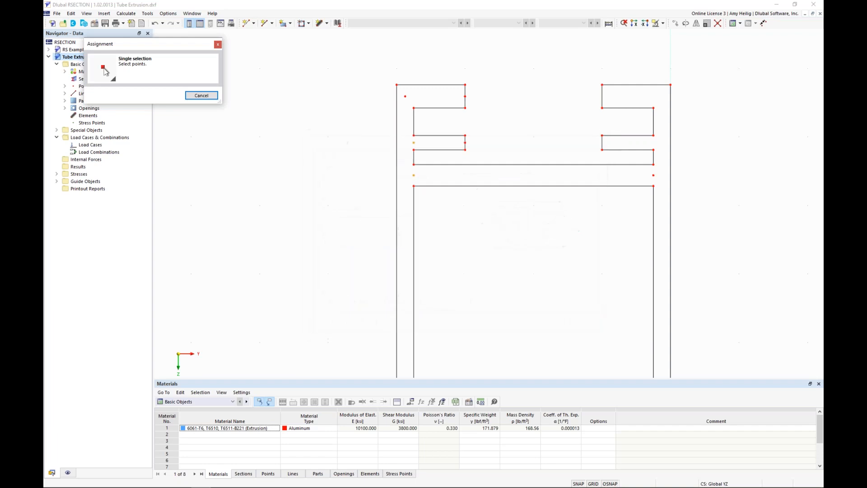
pyautogui.click(414, 174)
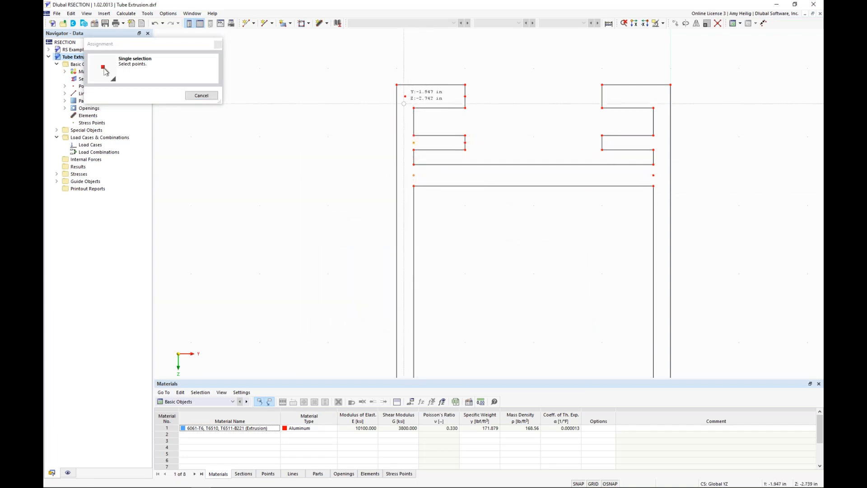
pyautogui.click(405, 96)
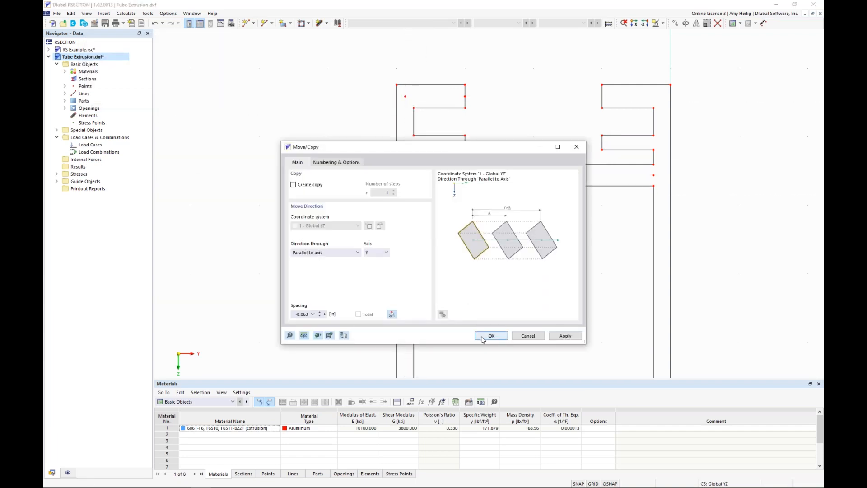
pyautogui.click(491, 336)
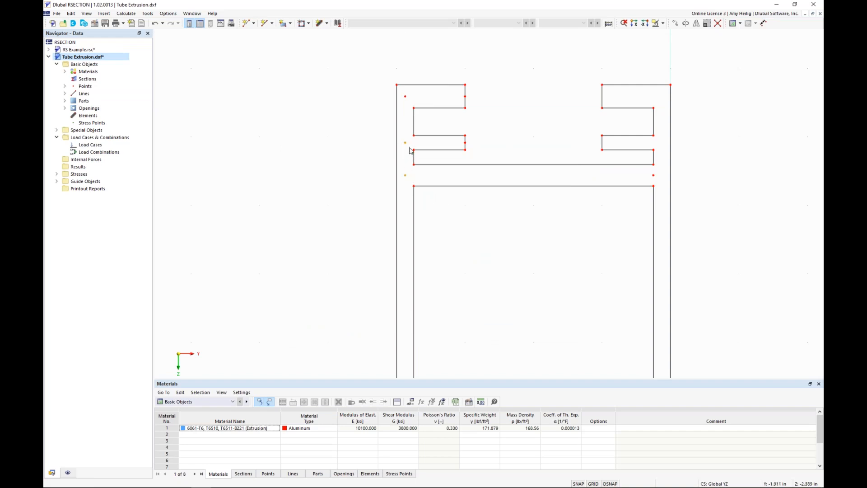
# Move the midpoint at the web's right end by 0.063 in parallel to the Y axis
pyautogui.click(654, 175)
pyautogui.click(675, 23)
pyautogui.click(319, 305)
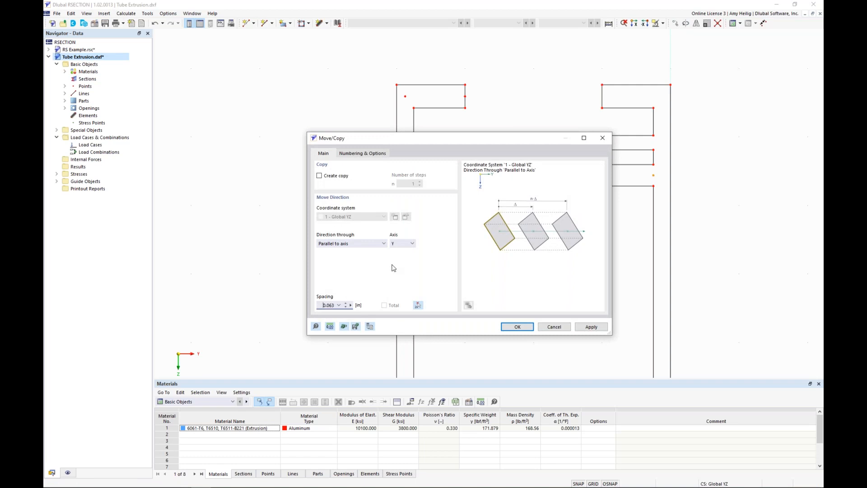
pyautogui.click(518, 327)
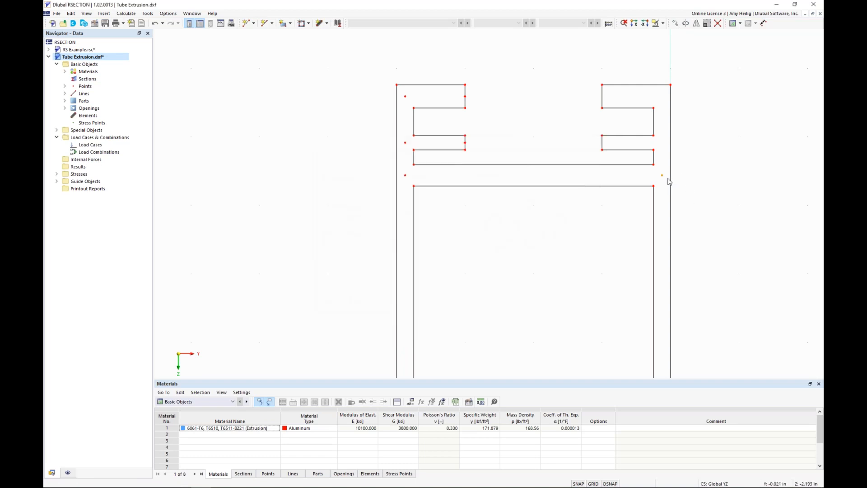
# Start a new single-line element and set its thickness to 0.169 in by measuring the upper-left lip's free end
pyautogui.scroll(2, 446, 112)
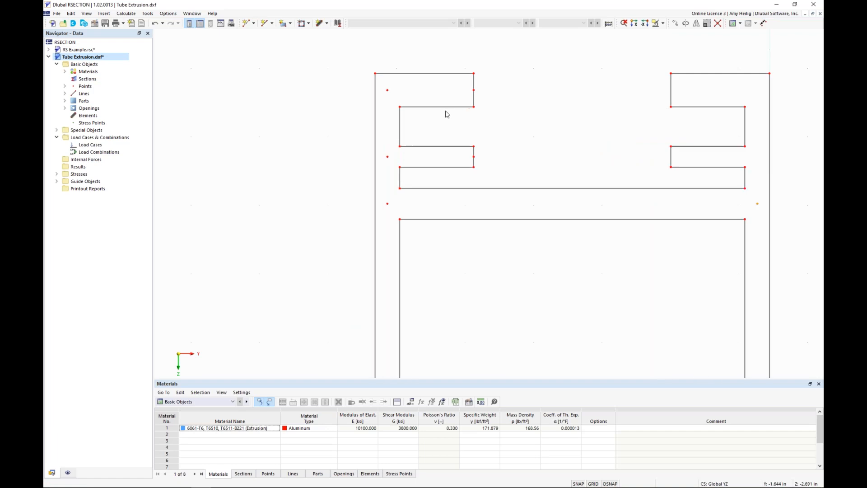
pyautogui.scroll(1, 412, 149)
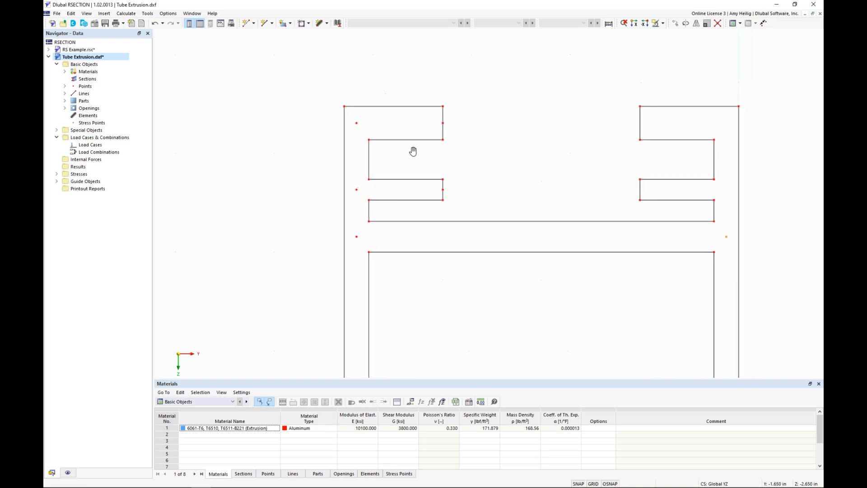
pyautogui.rightClick(92, 117)
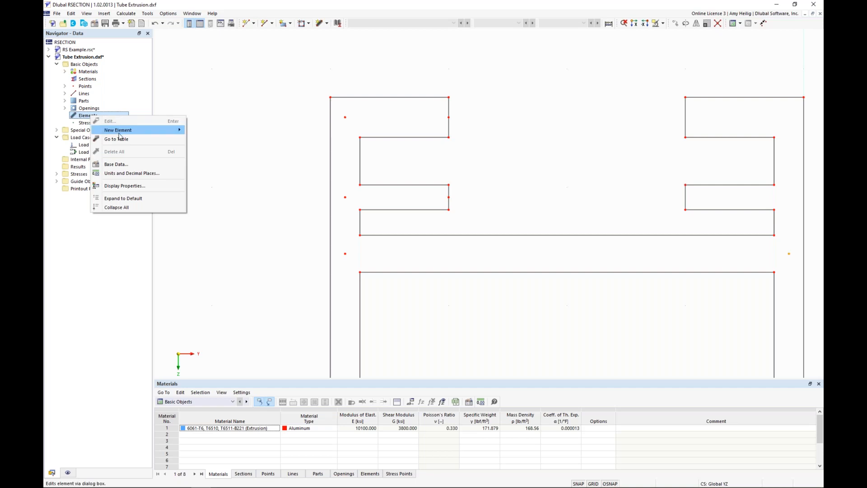
pyautogui.moveTo(119, 132)
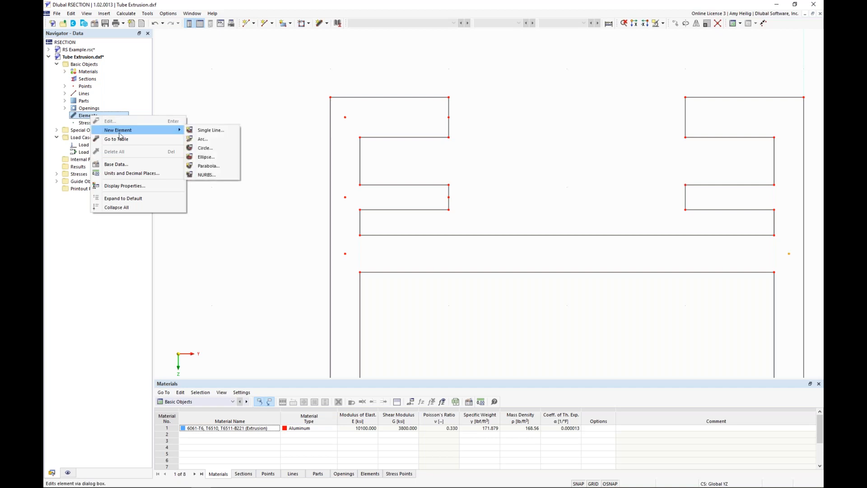
pyautogui.click(202, 131)
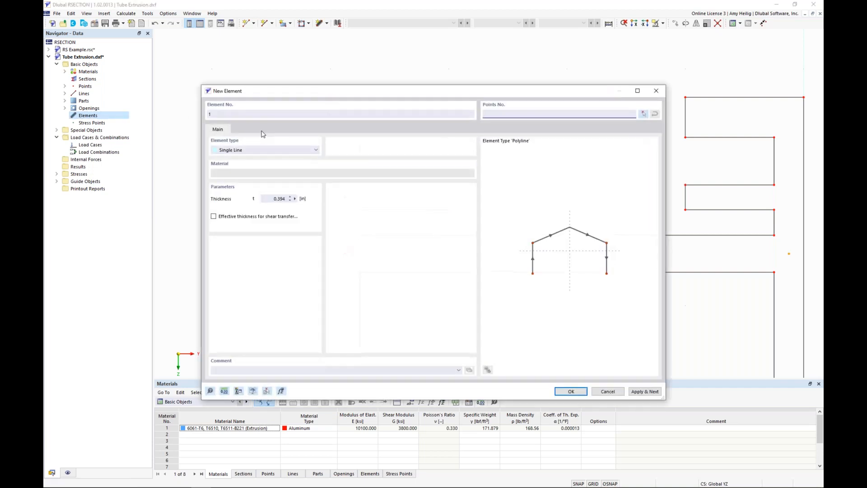
pyautogui.click(295, 199)
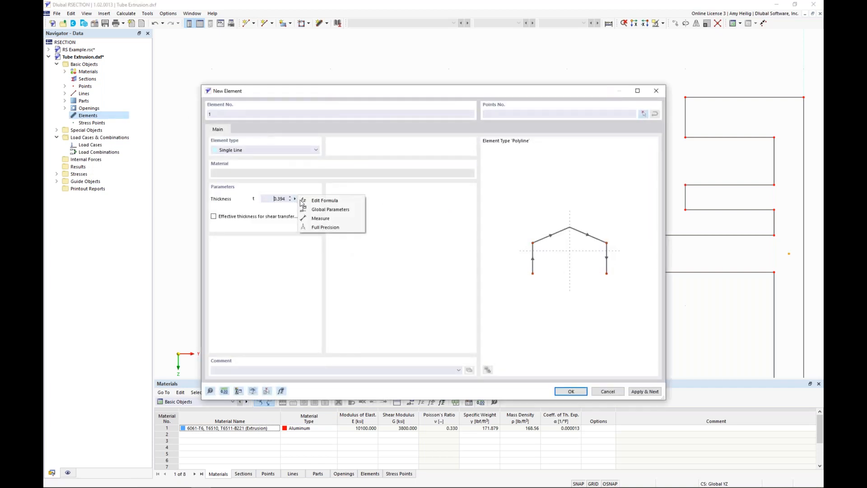
pyautogui.click(319, 219)
pyautogui.click(449, 137)
pyautogui.click(449, 97)
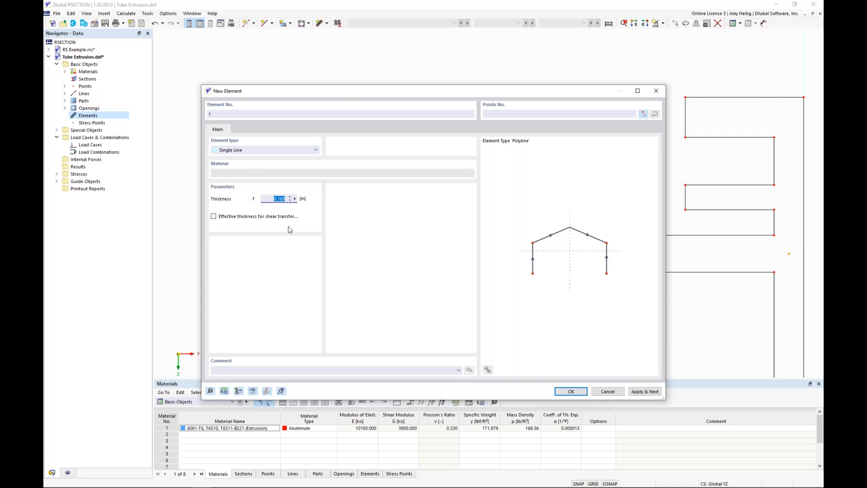
# Create the upper-left lip's element between the midpoints at its root and free end
pyautogui.click(644, 115)
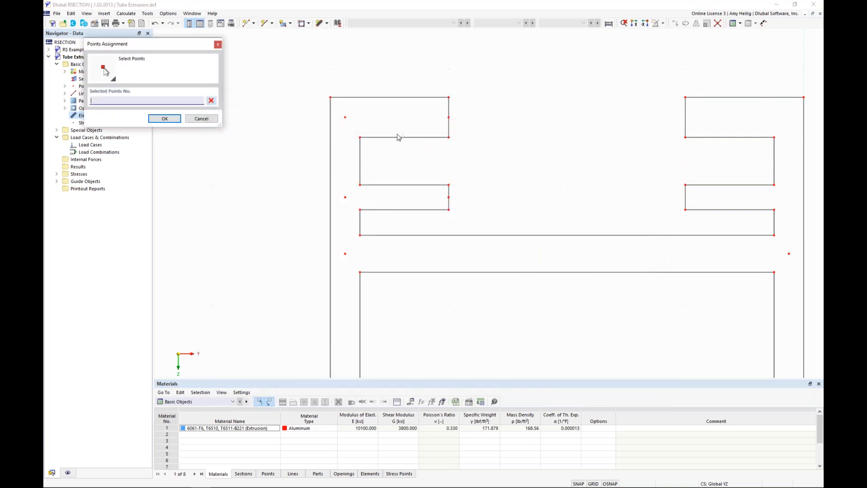
pyautogui.click(346, 117)
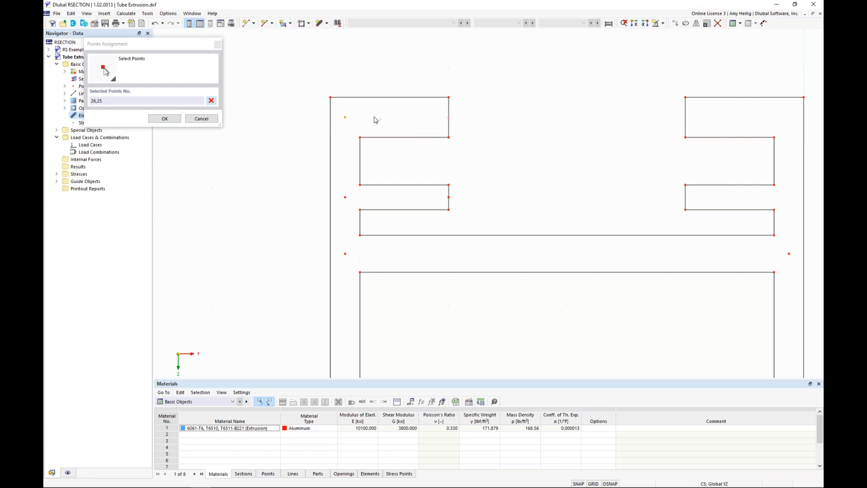
pyautogui.click(176, 118)
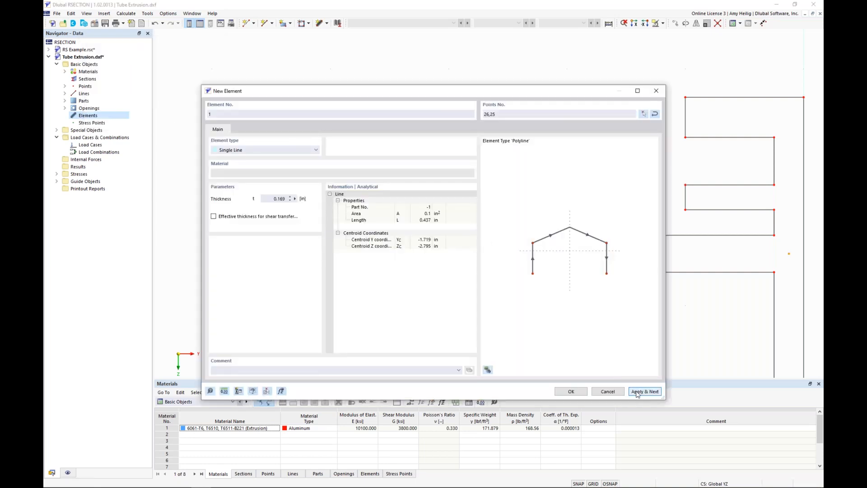
pyautogui.click(638, 392)
# Create the lower-left lip's element between its root and free-end midpoints, with a thickness of 0.105 in measured at the free end
pyautogui.moveTo(514, 93); pyautogui.dragTo(510, 232)
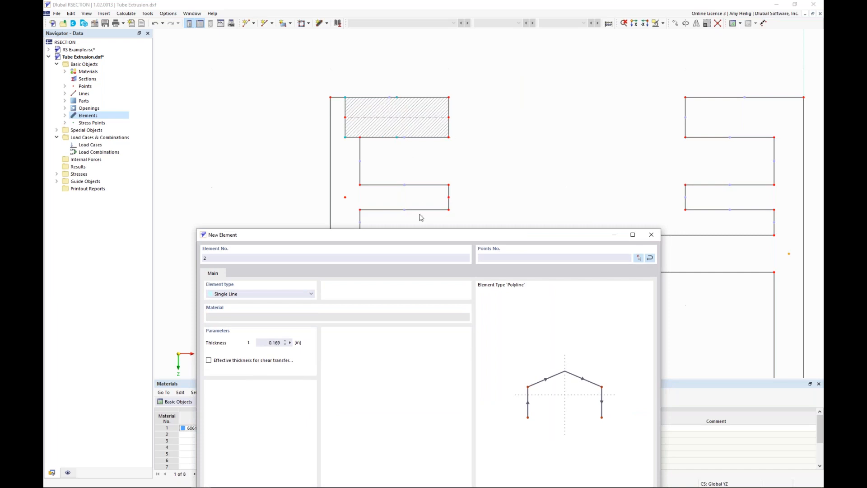
pyautogui.moveTo(426, 235); pyautogui.dragTo(446, 72)
pyautogui.click(311, 179)
pyautogui.click(328, 200)
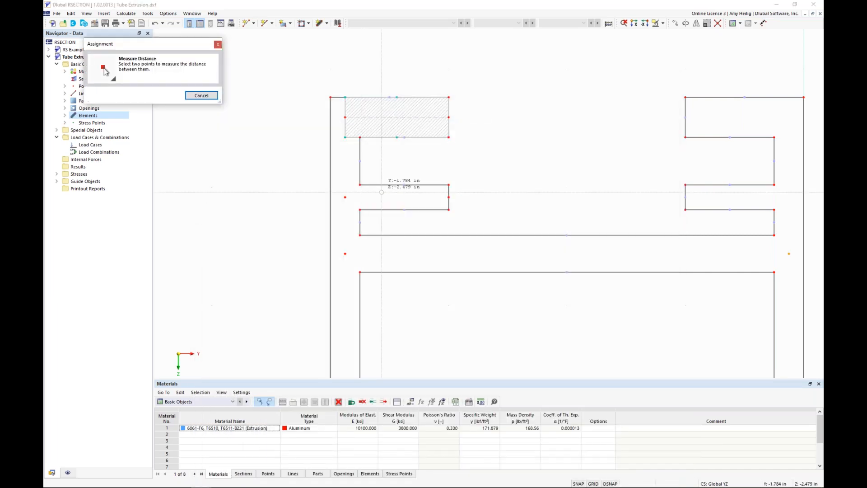
pyautogui.click(451, 196)
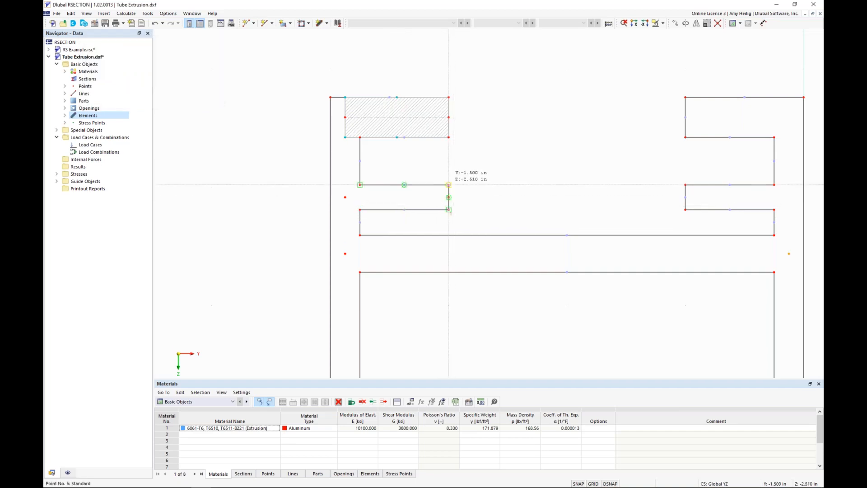
pyautogui.click(644, 114)
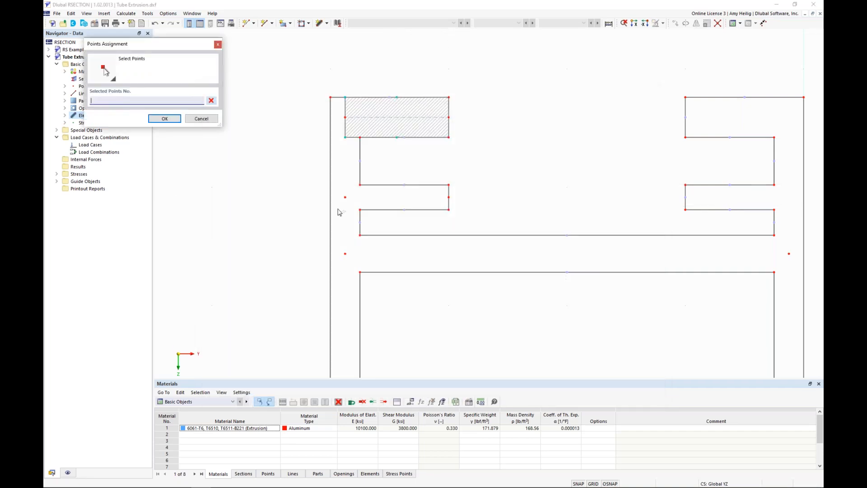
pyautogui.click(345, 198)
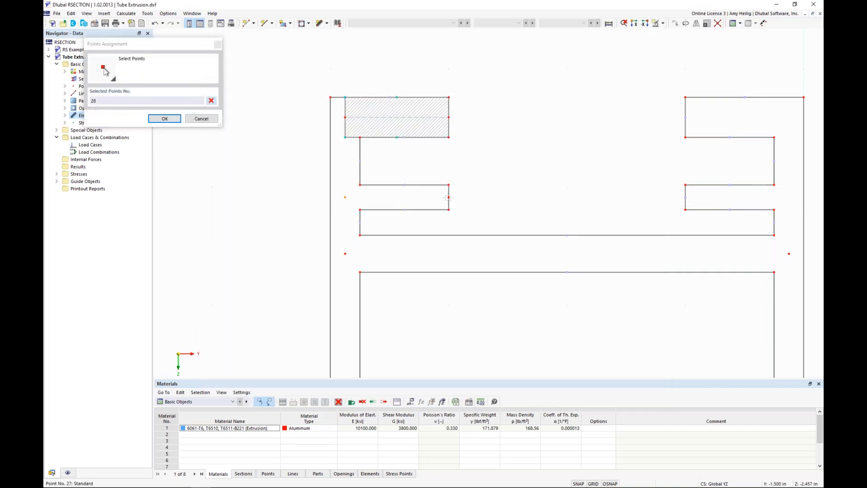
pyautogui.click(164, 118)
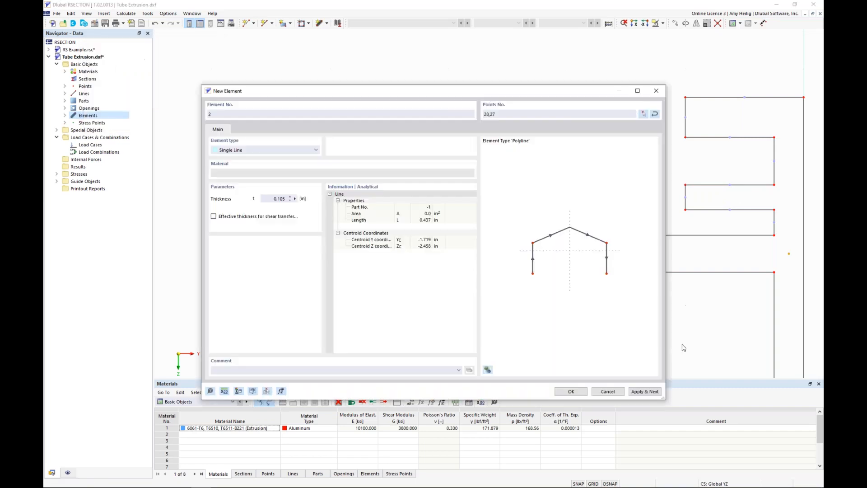
pyautogui.click(644, 392)
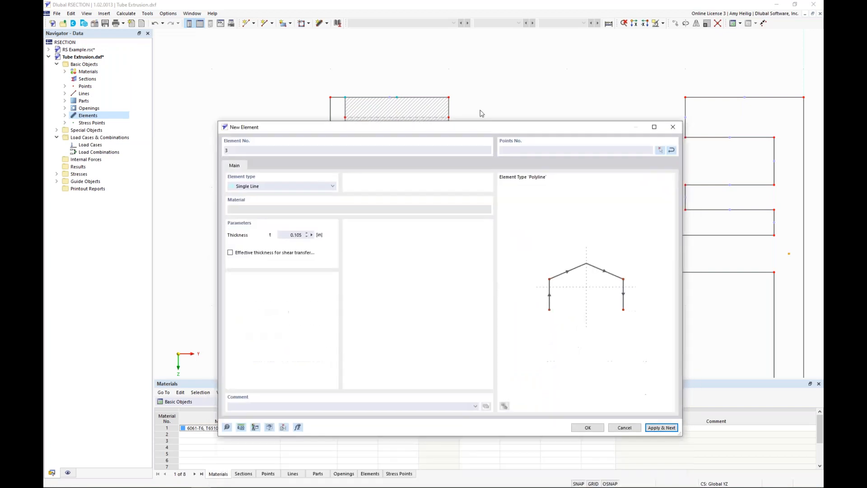
# Create the horizontal web's element between its left and right end points, with a thickness of 0.156 in measured across the web
pyautogui.click(306, 188)
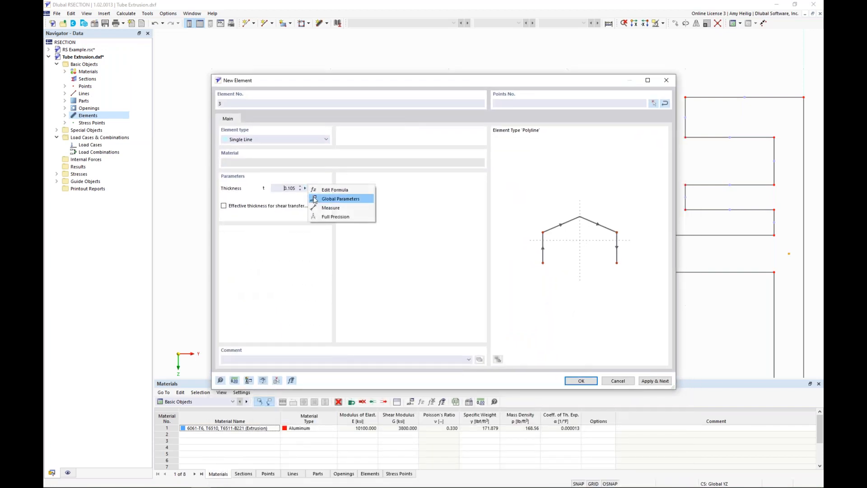
pyautogui.click(325, 205)
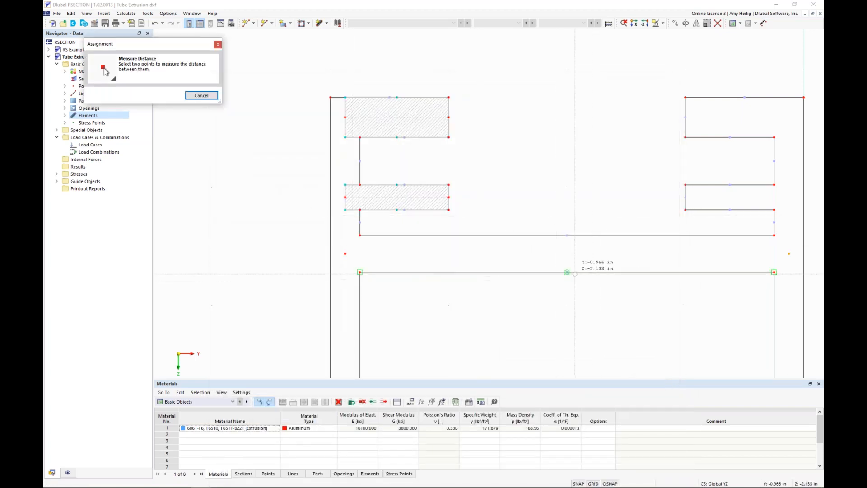
pyautogui.click(568, 235)
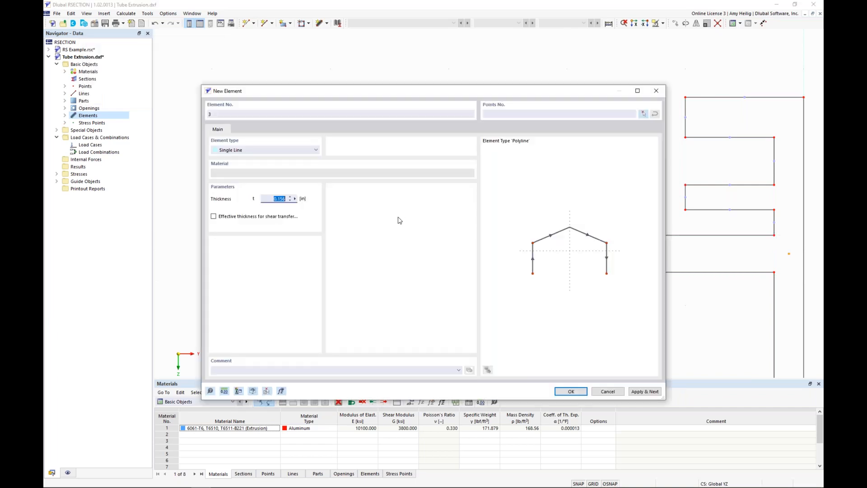
pyautogui.click(644, 114)
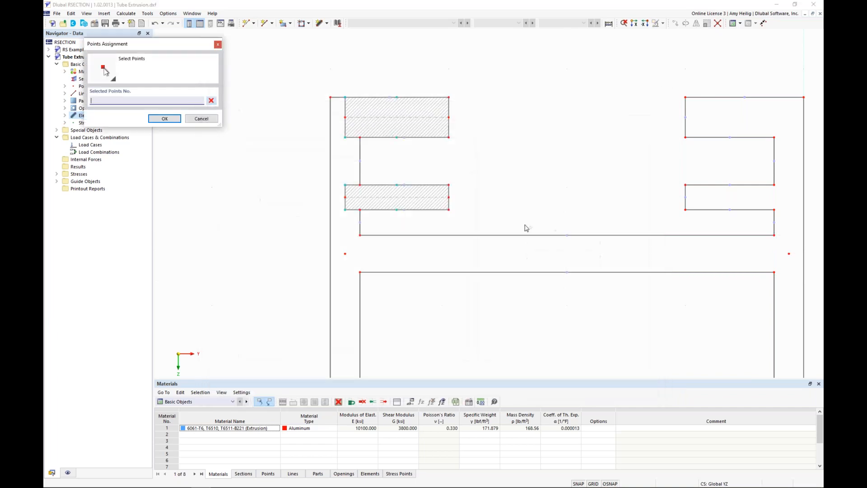
pyautogui.click(347, 255)
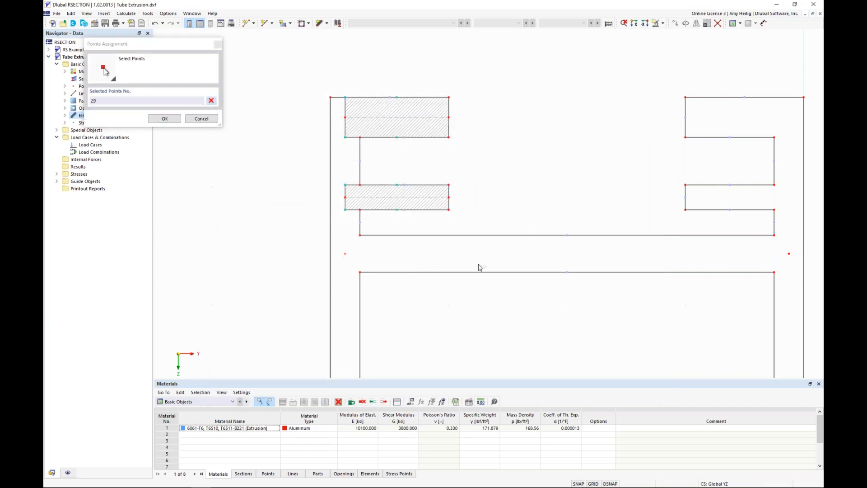
pyautogui.click(790, 256)
pyautogui.click(163, 119)
pyautogui.click(645, 391)
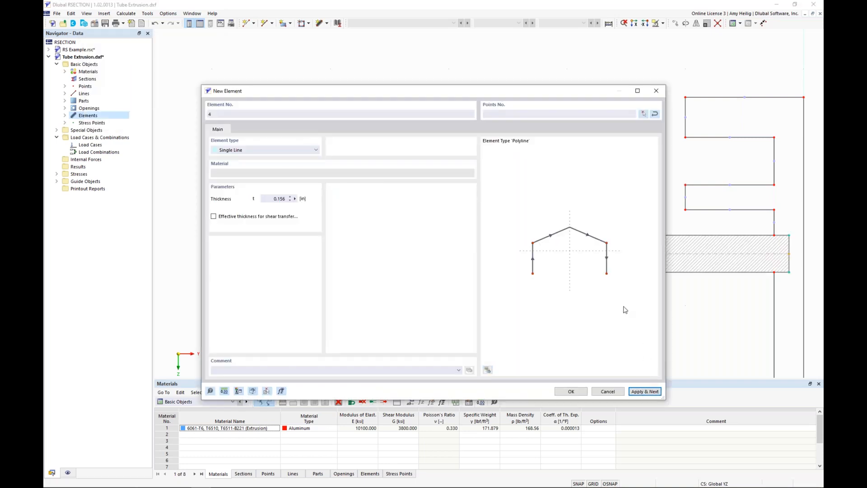
# Create the bottom wall's element between the two bottom corner centerline points, with a thickness of 0.235 in measured across the wall
pyautogui.click(295, 199)
pyautogui.click(338, 219)
pyautogui.moveTo(531, 309); pyautogui.dragTo(541, 162, button='middle')
pyautogui.scroll(-1, 486, 35)
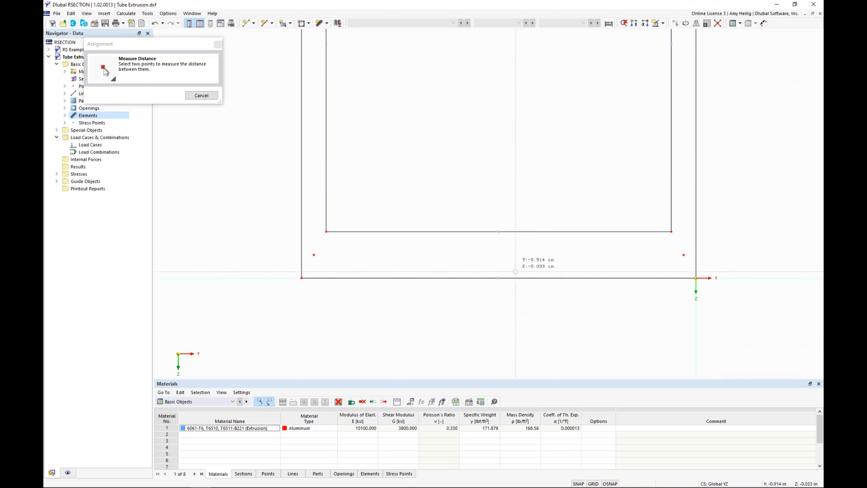
pyautogui.click(499, 277)
pyautogui.click(498, 232)
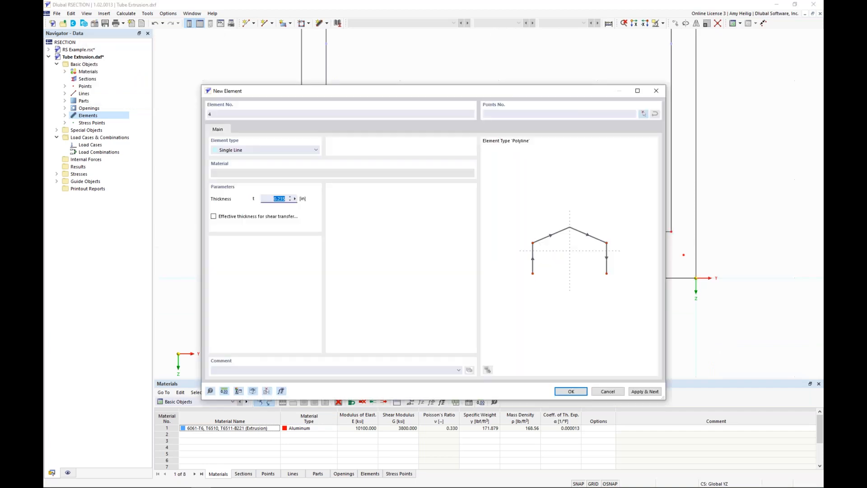
pyautogui.click(644, 114)
pyautogui.click(314, 255)
pyautogui.click(684, 255)
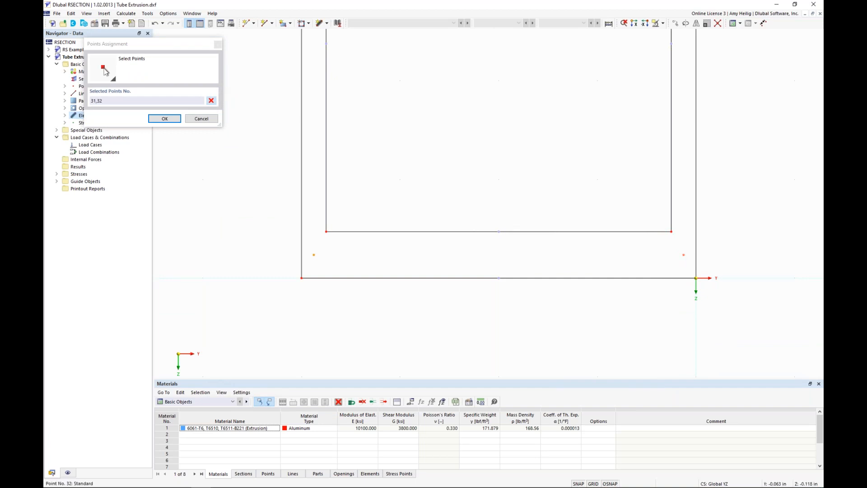
pyautogui.click(165, 119)
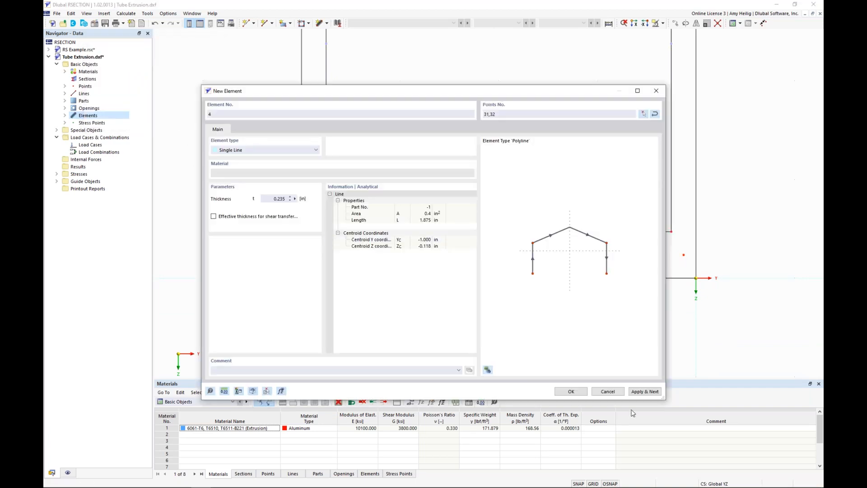
pyautogui.click(642, 392)
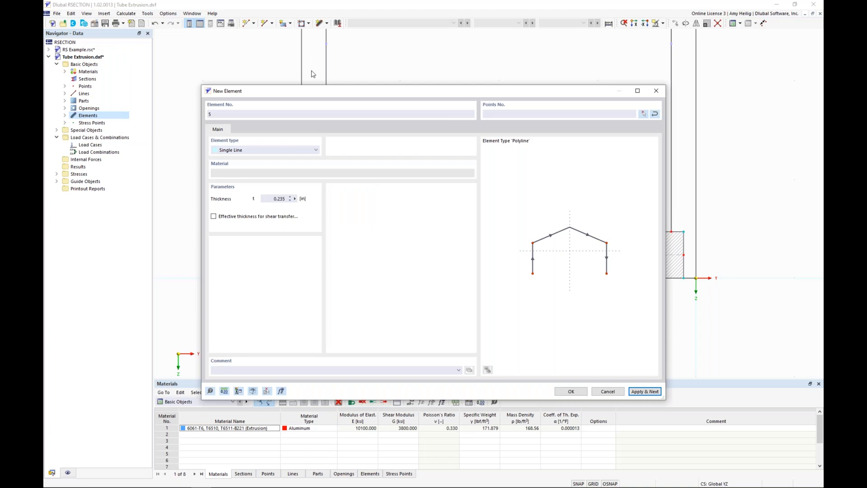
# Set the left wall's thickness and create its element from the bottom-left centerline point up to the upper lip's root point
pyautogui.click(267, 199)
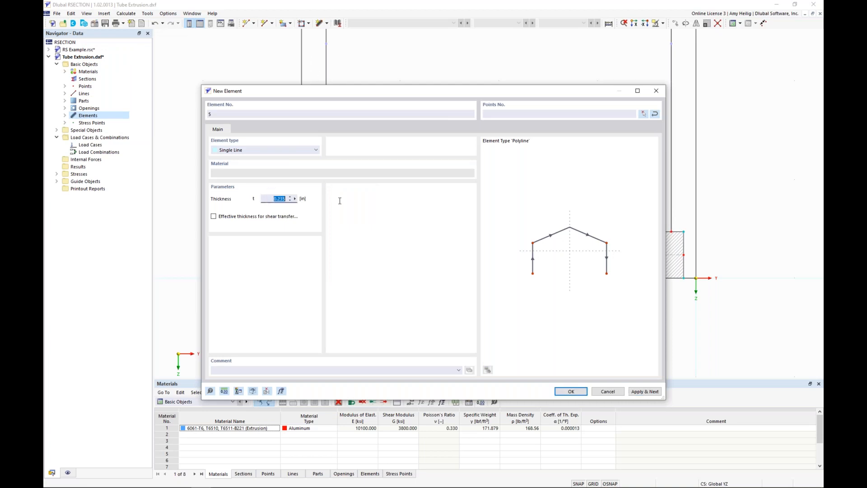
pyautogui.write('0.')
pyautogui.click(643, 115)
pyautogui.click(319, 253)
pyautogui.scroll(-4, 352, 175)
pyautogui.click(352, 122)
pyautogui.click(165, 119)
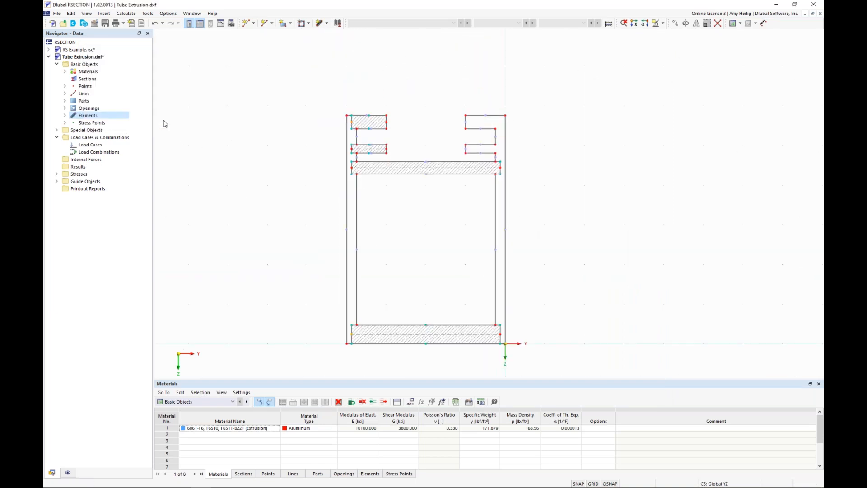
pyautogui.click(559, 391)
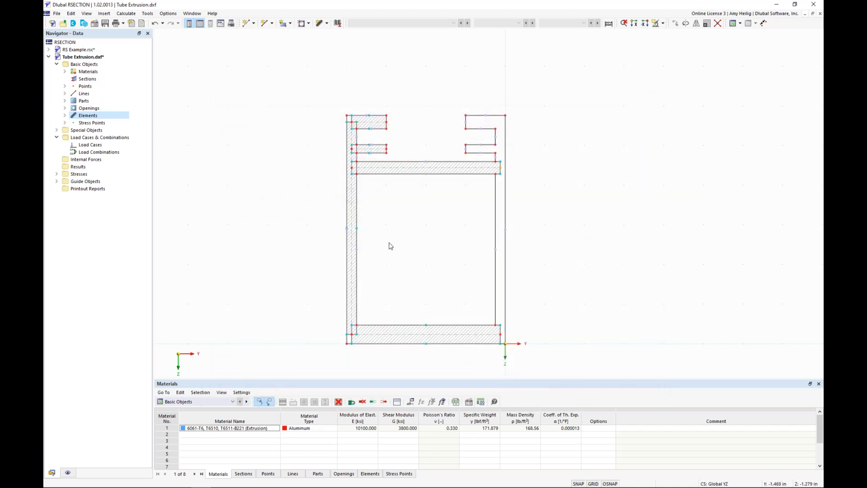
# Mirror a copy of the left wall and both left lip elements about a Z-parallel axis through the web's midpoint (Y -1.000, Z -2.141 in)
pyautogui.moveTo(391, 265); pyautogui.dragTo(316, 214)
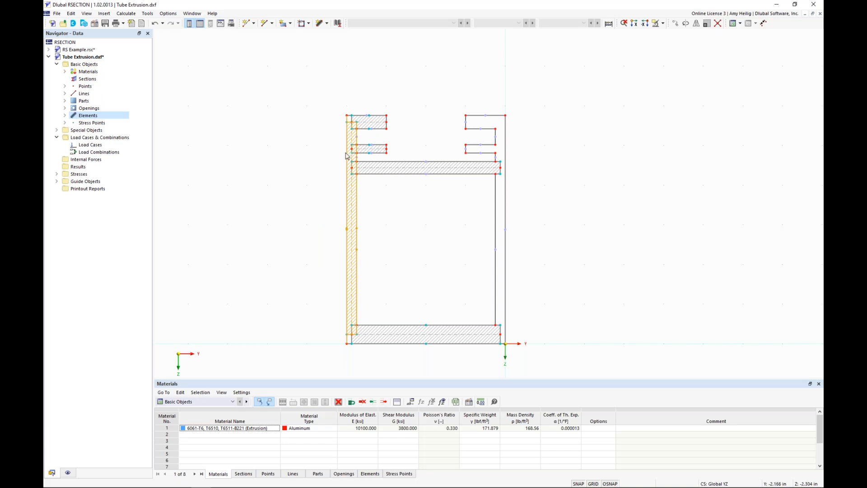
pyautogui.moveTo(394, 159); pyautogui.dragTo(369, 100)
pyautogui.click(696, 23)
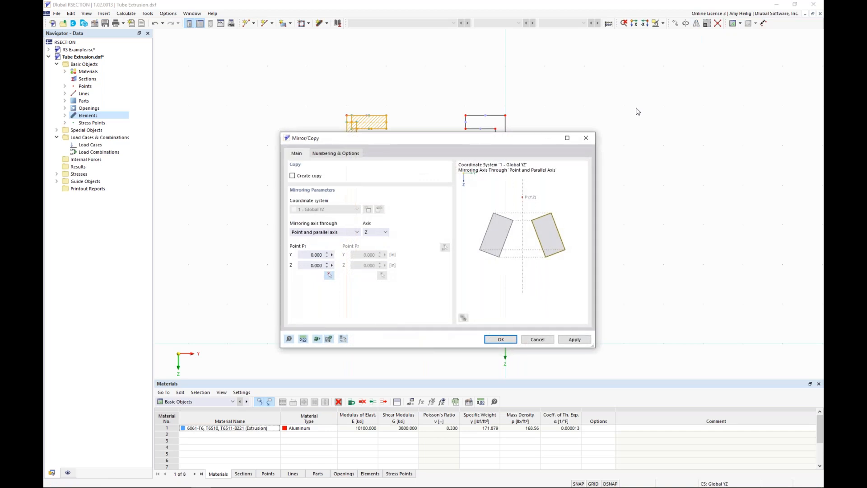
pyautogui.click(293, 175)
pyautogui.click(330, 276)
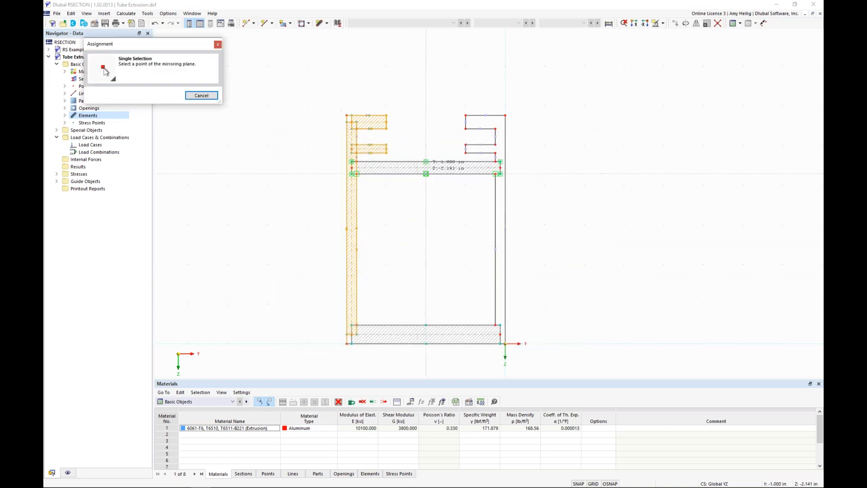
pyautogui.click(426, 173)
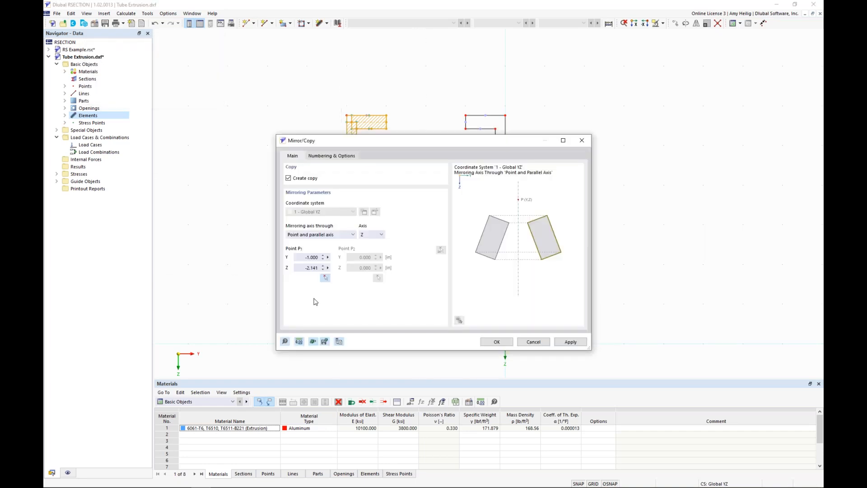
pyautogui.click(497, 342)
pyautogui.click(598, 282)
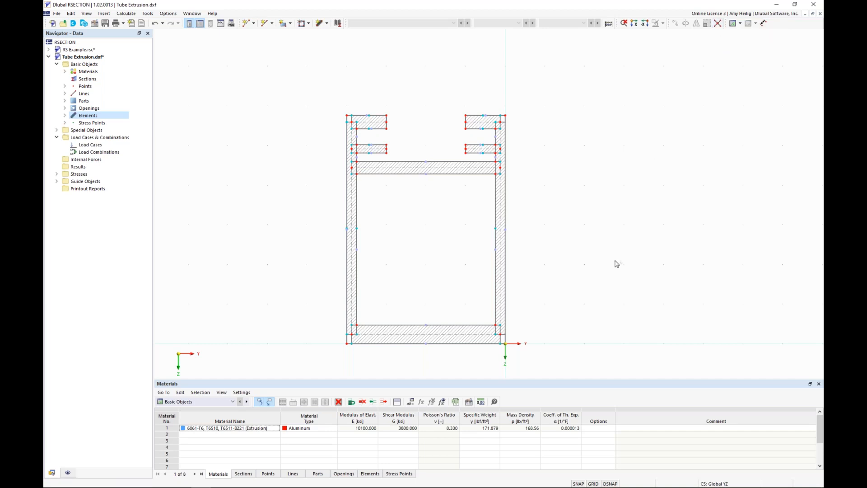
# Connect all elements of the section at their intersections by enclosing the whole profile in the selection window
pyautogui.moveTo(546, 365); pyautogui.dragTo(313, 74)
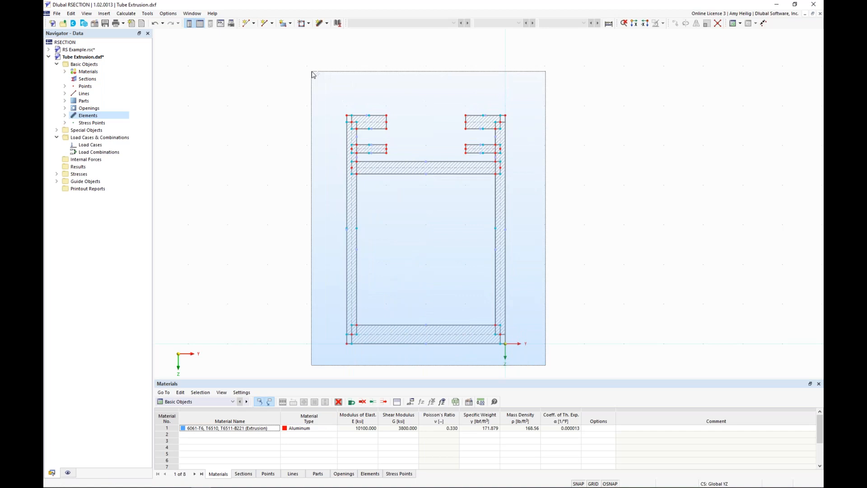
pyautogui.moveTo(313, 74); pyautogui.dragTo(313, 73)
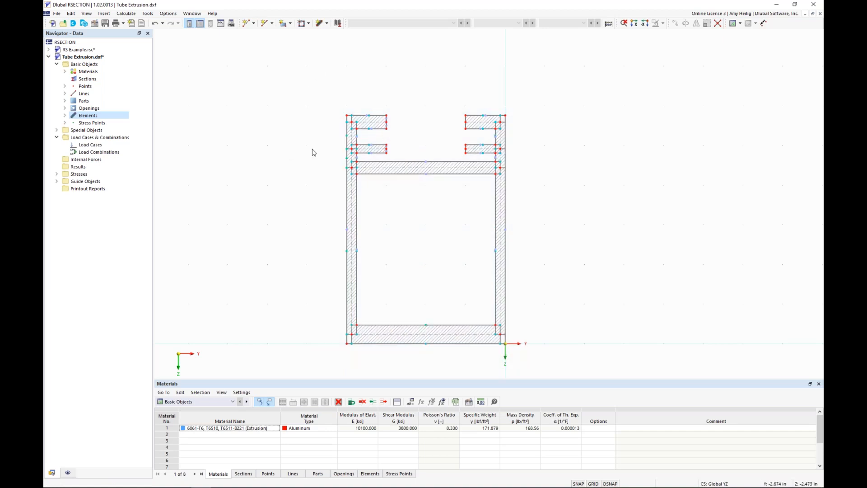
pyautogui.scroll(2, 342, 157)
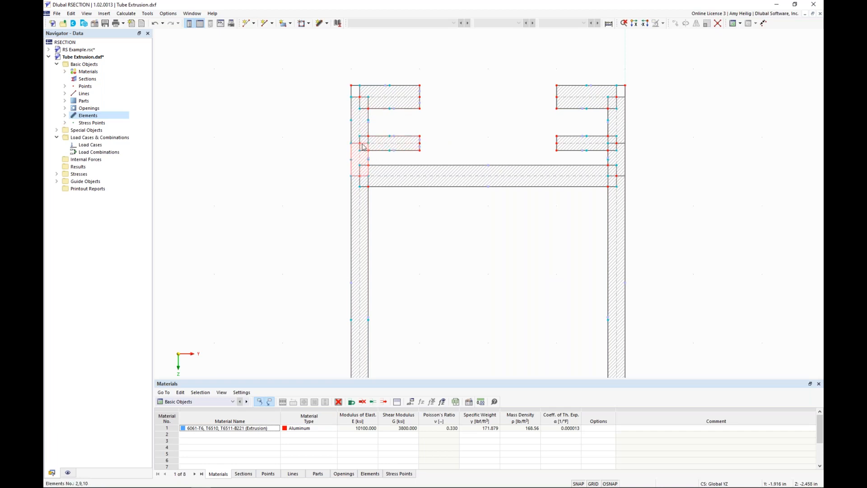
pyautogui.scroll(-3, 443, 132)
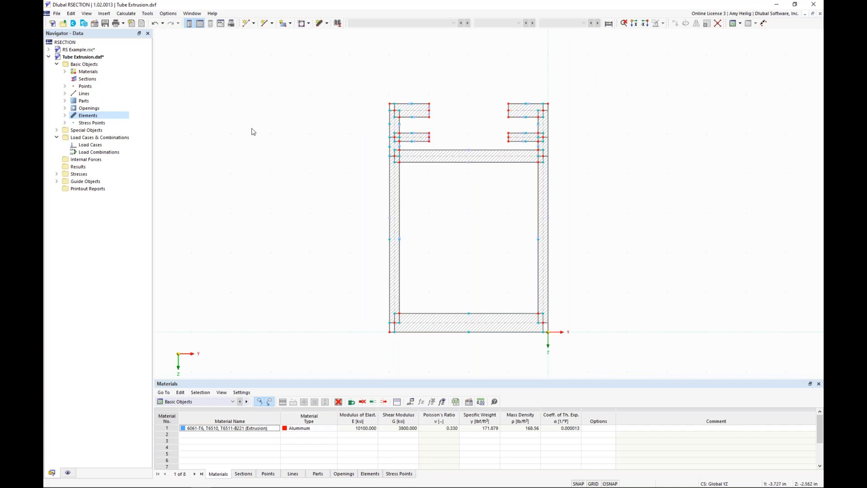
# Calculate the section with the thin-walled analysis and enlarge the Section Properties results table
pyautogui.click(126, 13)
pyautogui.click(133, 24)
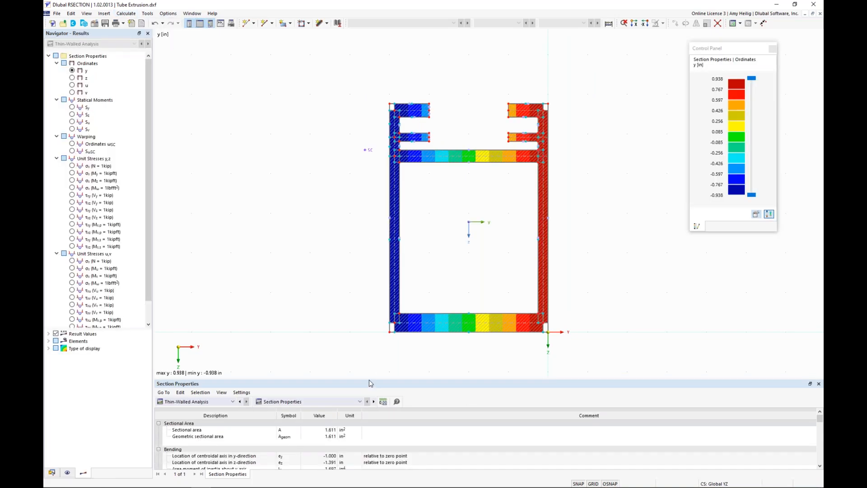
pyautogui.moveTo(371, 380); pyautogui.dragTo(366, 233)
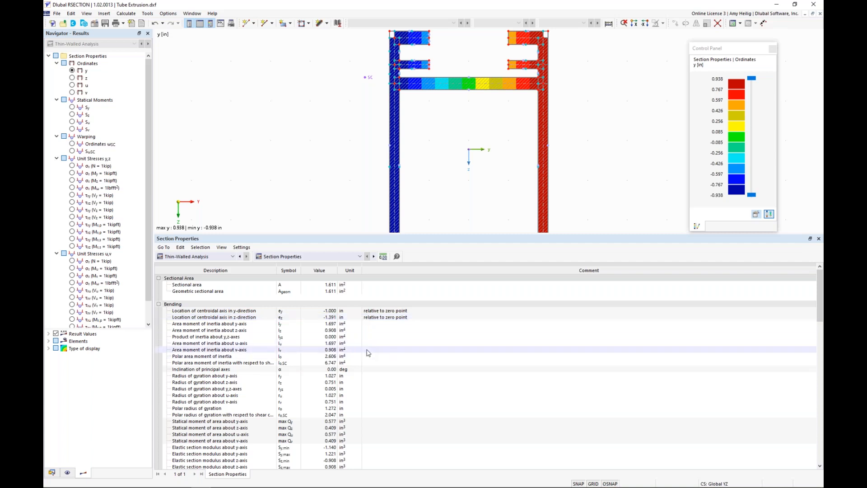
# Examine the shear, torsion and warping rows of the Section Properties results and reduce the table's height to reveal the whole section
pyautogui.scroll(-8, 367, 354)
pyautogui.scroll(-4, 368, 353)
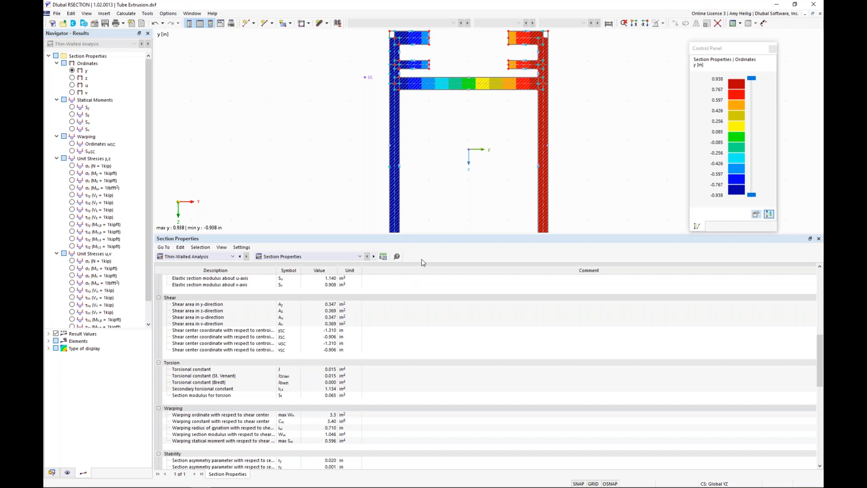
pyautogui.moveTo(432, 235); pyautogui.dragTo(435, 346)
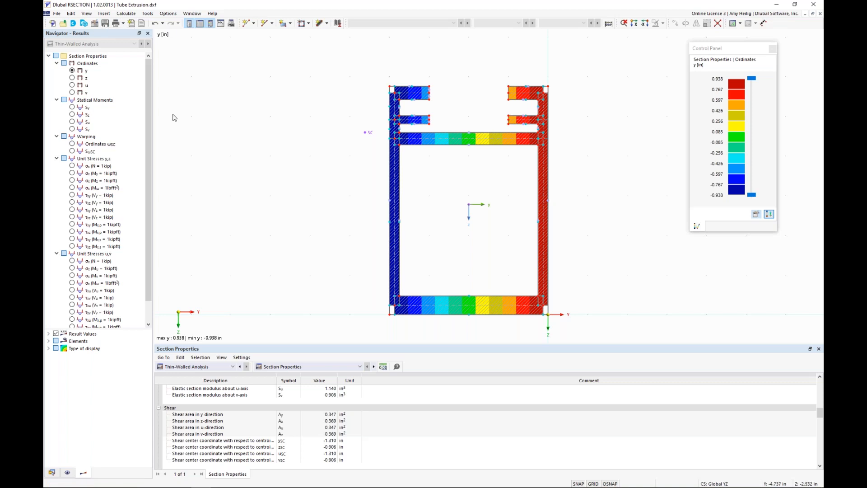
# Show the RS Example.rsc section model from the project data
pyautogui.click(52, 473)
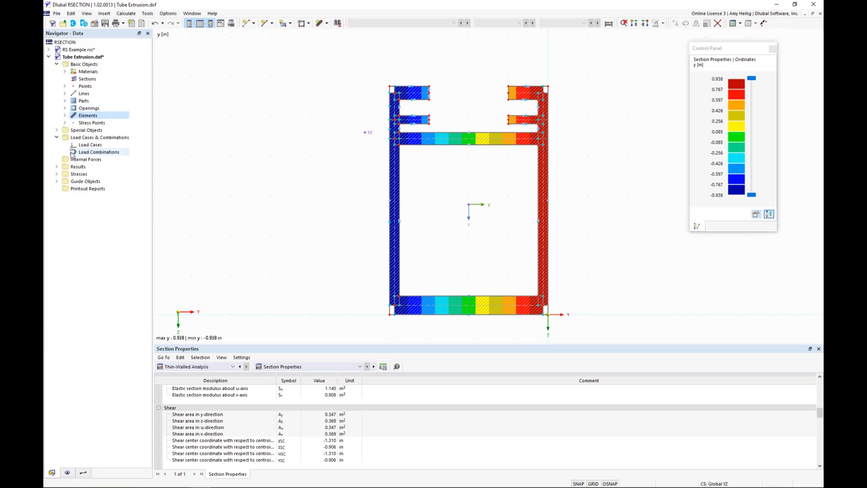
pyautogui.click(84, 50)
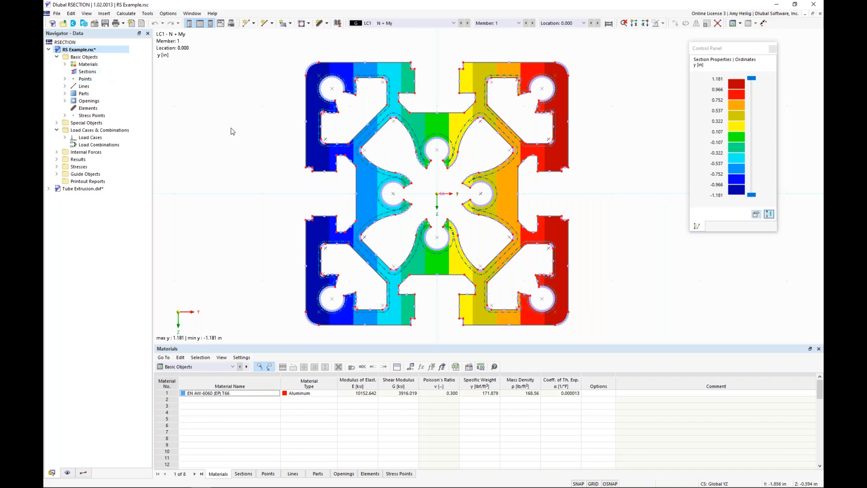
# Switch to RFEM and review the main settings and active add-ons in the Carport START model's base data
pyautogui.press('super+Tab')
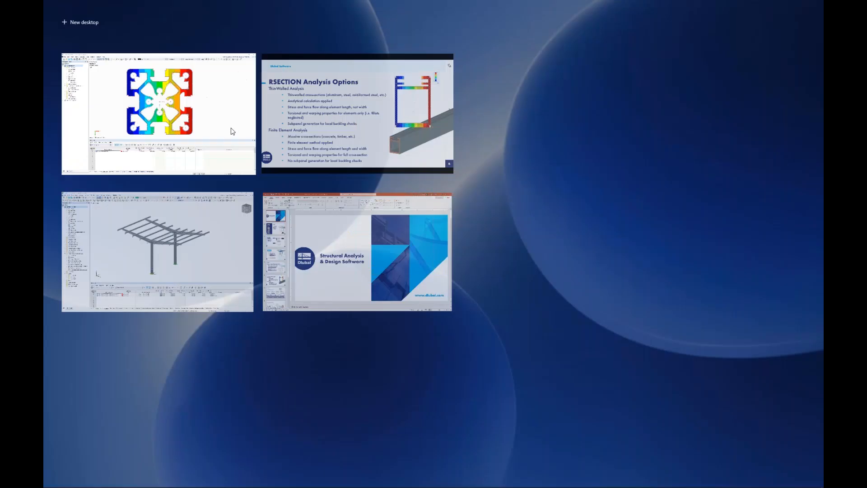
pyautogui.click(221, 233)
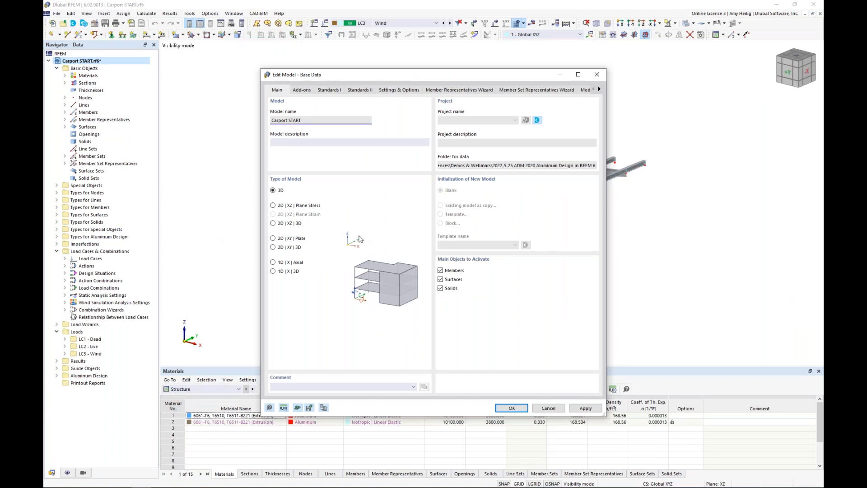
pyautogui.moveTo(435, 73); pyautogui.dragTo(446, 58)
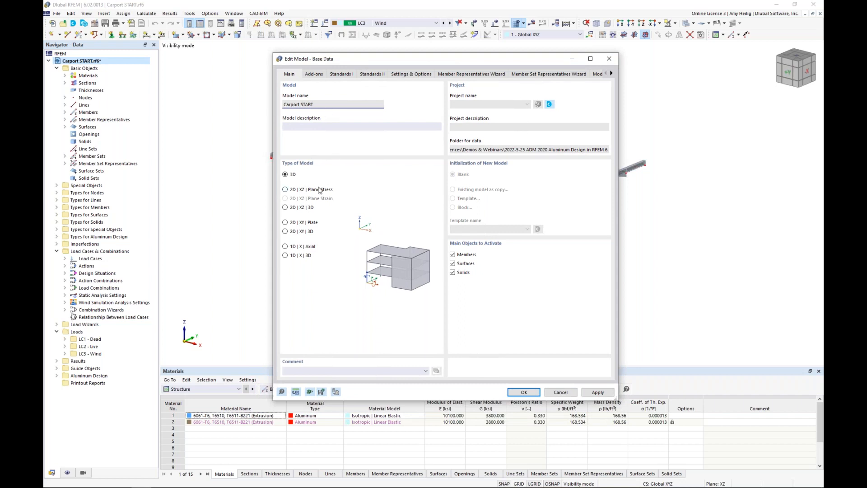
pyautogui.click(314, 74)
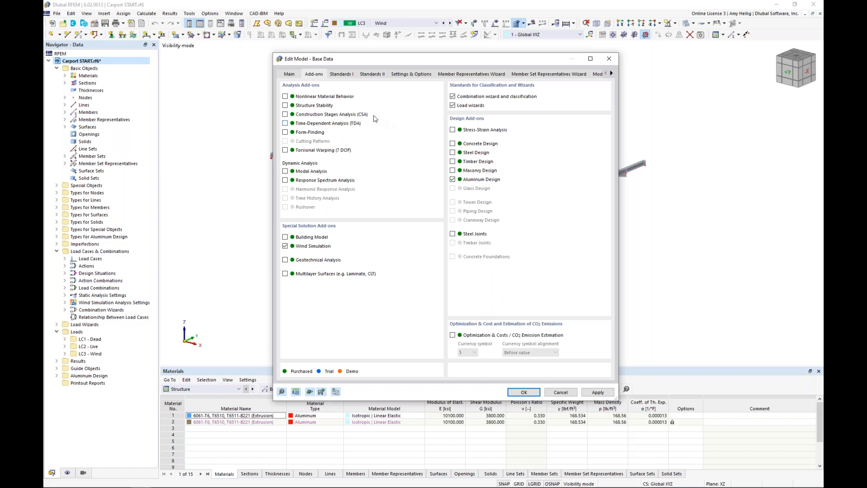
# Check the standard groups available for load combinations and aluminum design, keeping ASCE 7 and ADM
pyautogui.click(342, 74)
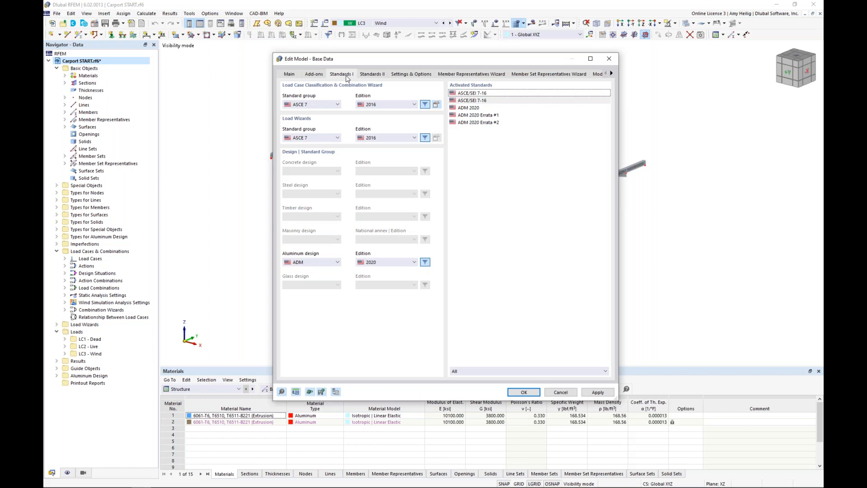
pyautogui.click(319, 104)
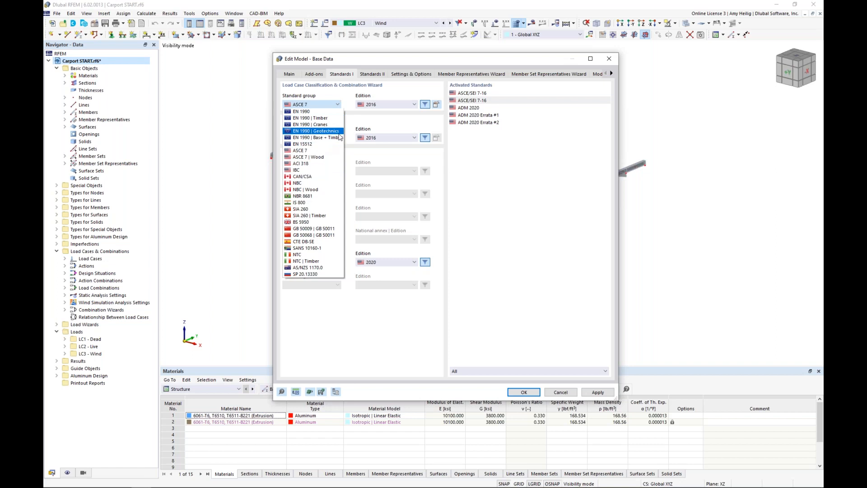
pyautogui.click(362, 124)
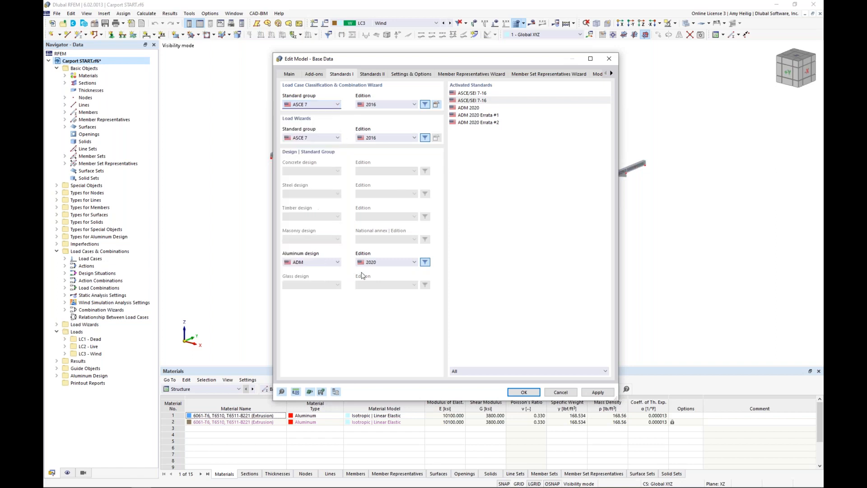
pyautogui.click(332, 265)
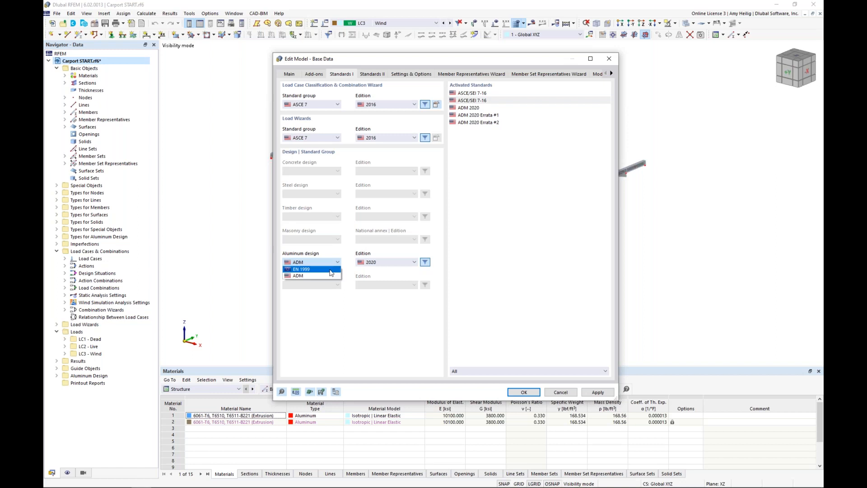
pyautogui.click(371, 271)
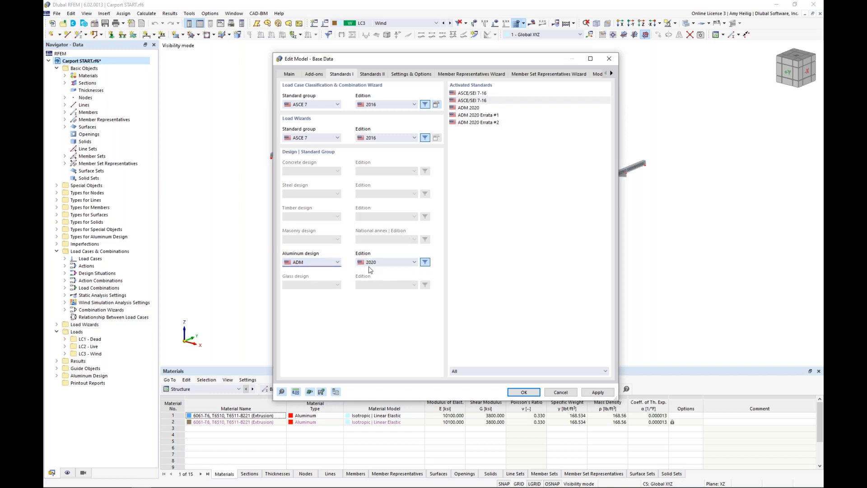
# Review the base data's axis settings and the aluminum design properties considered for member representatives, leaving the base data without changes
pyautogui.click(412, 75)
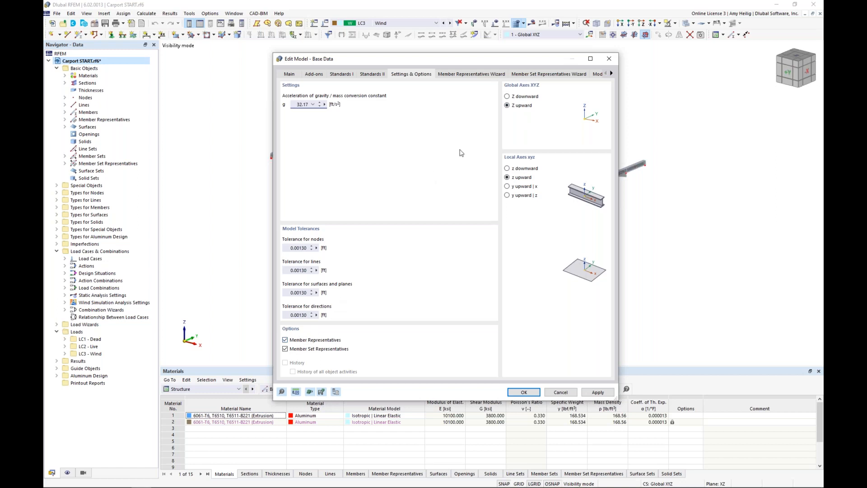
pyautogui.click(458, 74)
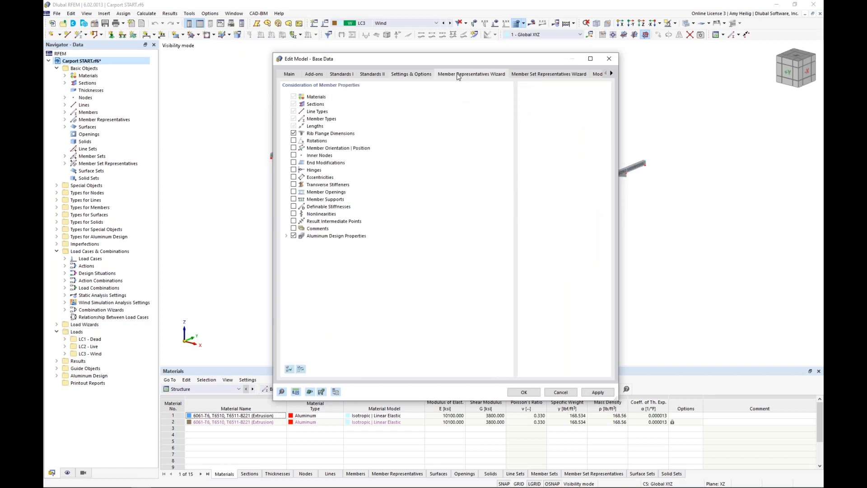
pyautogui.click(286, 235)
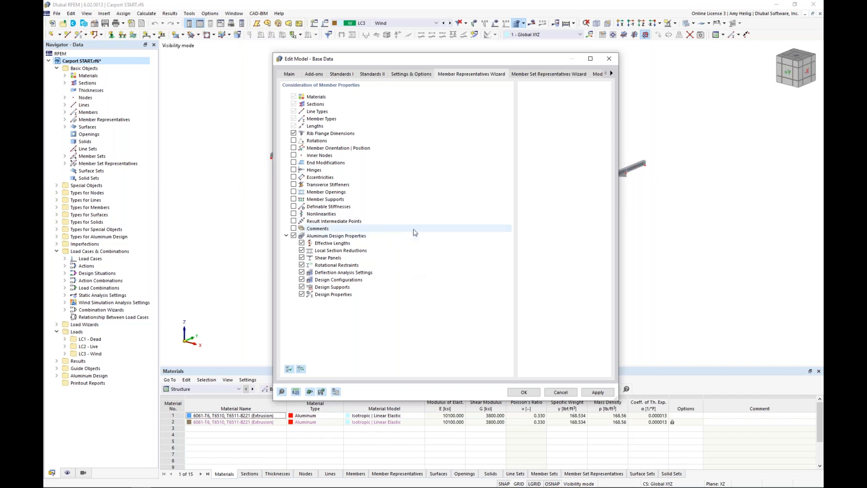
pyautogui.click(568, 394)
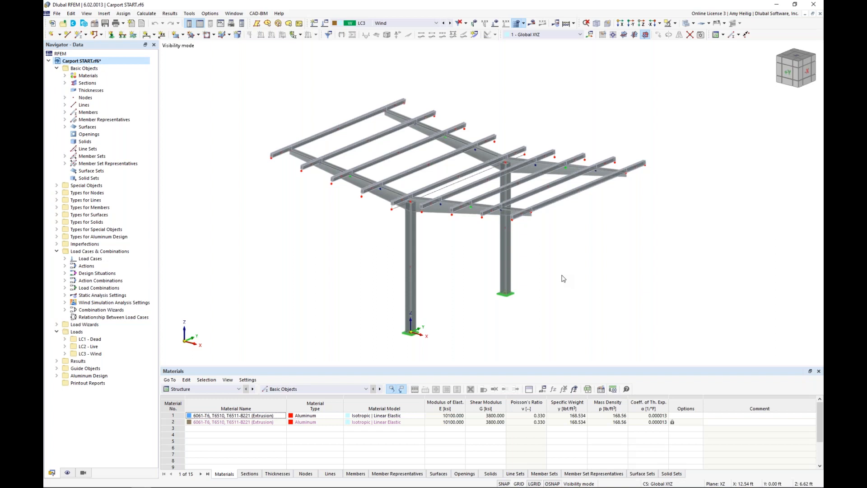
# Open the front carport column for editing and view its section and material settings
pyautogui.moveTo(560, 300); pyautogui.dragTo(536, 294, button='middle')
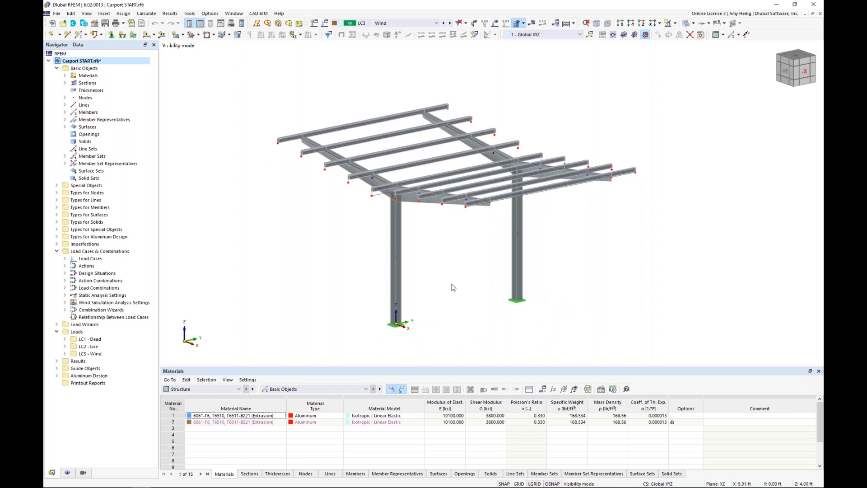
pyautogui.doubleClick(397, 284)
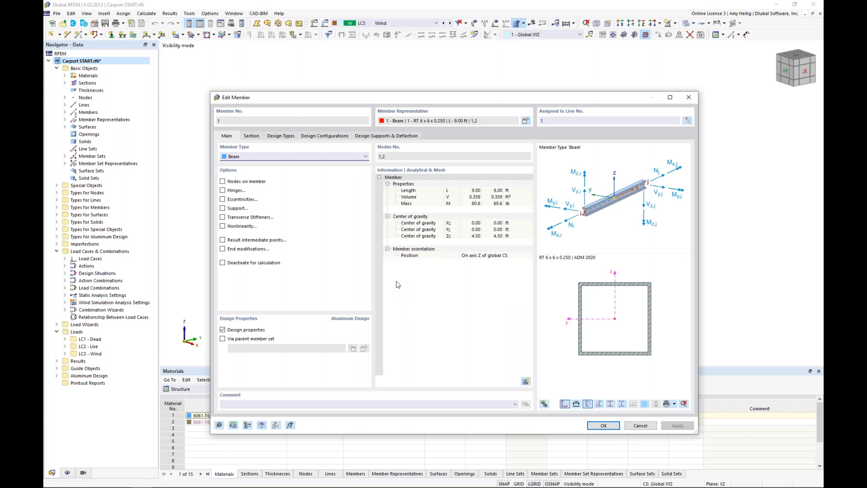
pyautogui.click(251, 136)
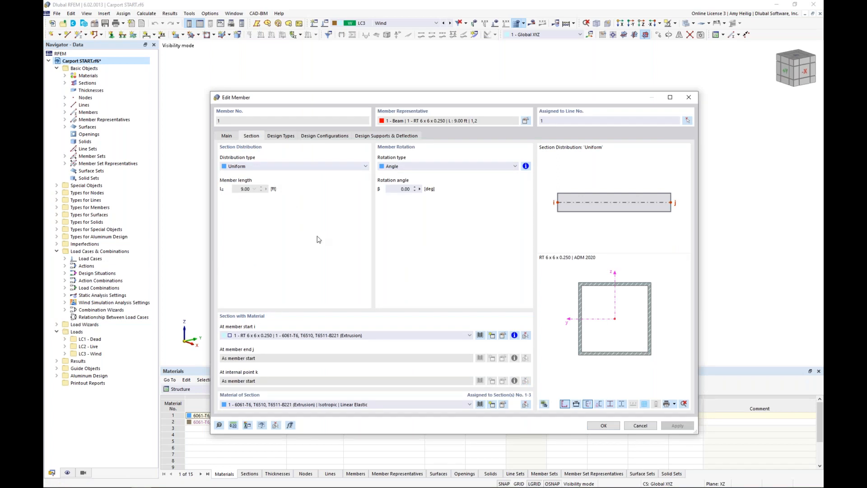
# Browse the ADM 2020 rectangular tubes of RT (Table 18) and RT (Table 19) in the section library without picking one
pyautogui.click(481, 335)
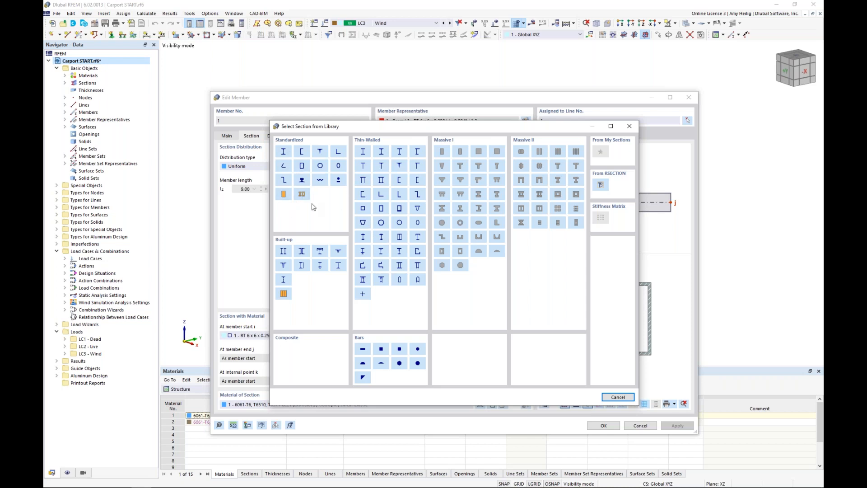
pyautogui.click(302, 167)
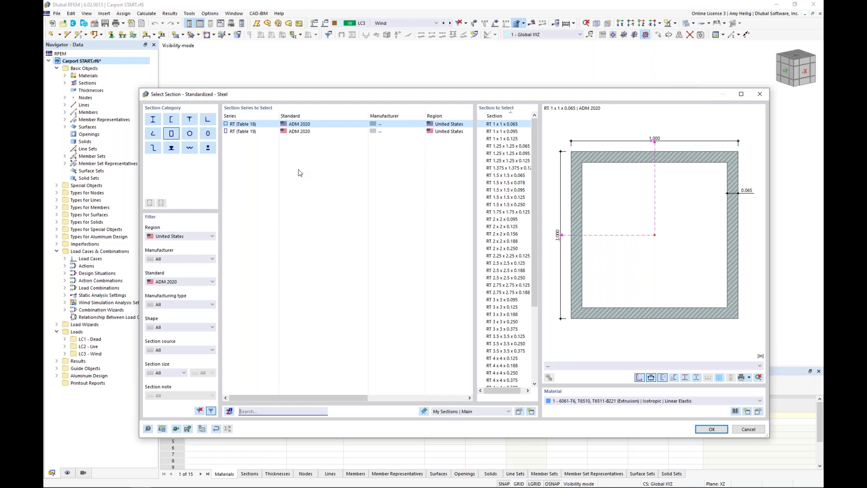
pyautogui.click(179, 241)
pyautogui.click(176, 332)
pyautogui.click(180, 282)
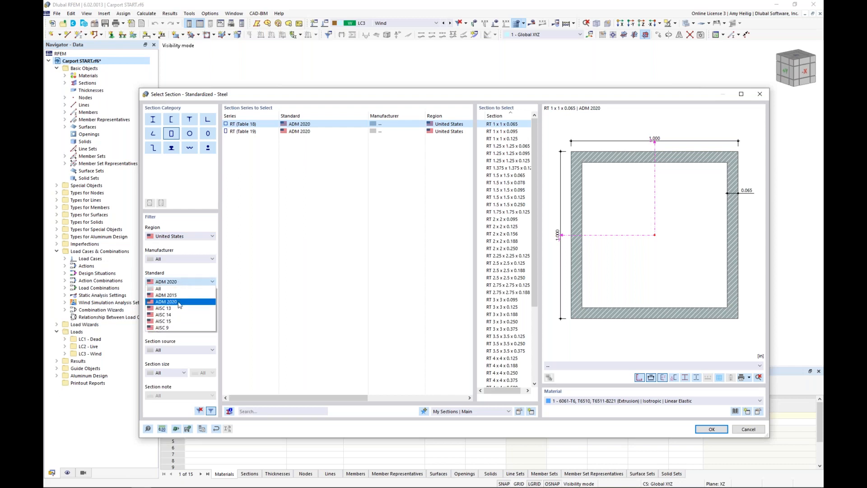
pyautogui.click(179, 302)
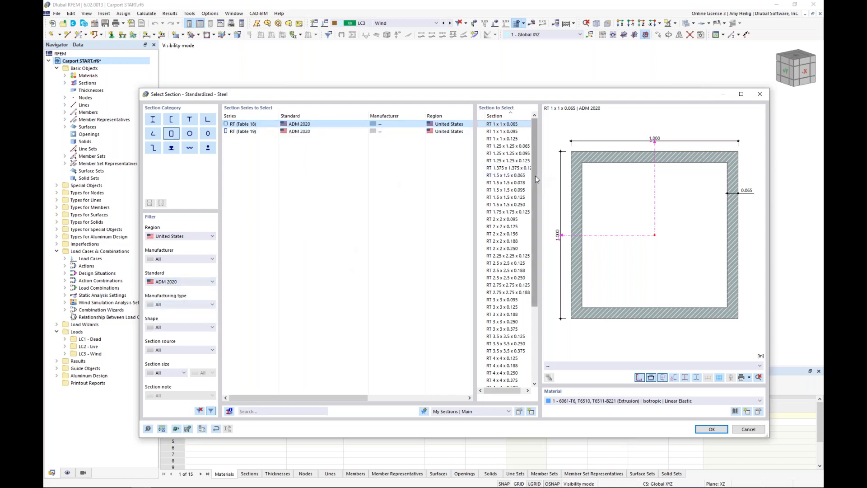
pyautogui.moveTo(538, 181); pyautogui.dragTo(538, 256)
pyautogui.click(249, 132)
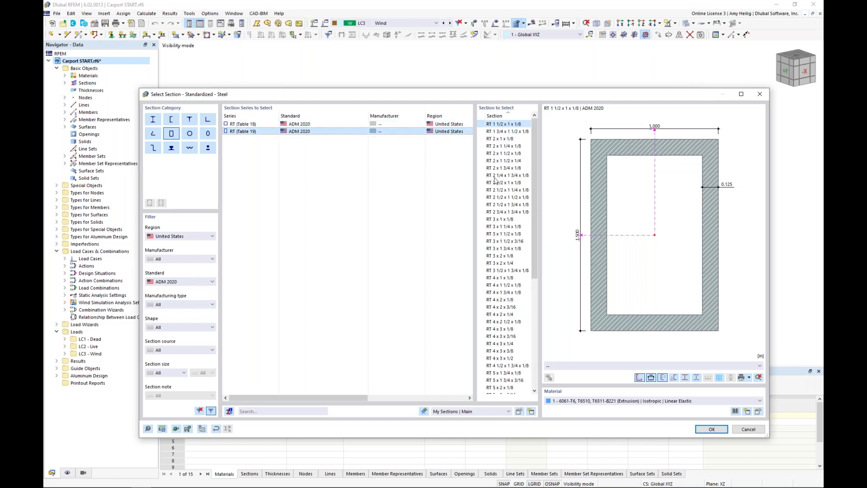
pyautogui.moveTo(534, 162); pyautogui.dragTo(536, 223)
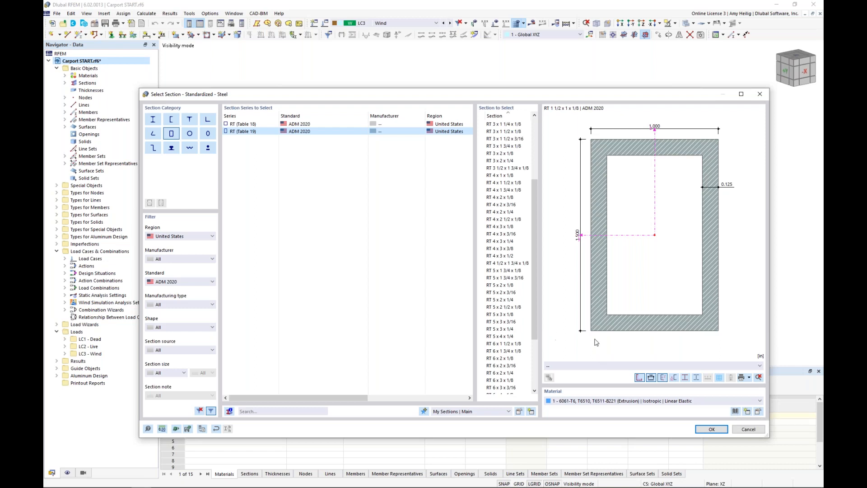
pyautogui.click(747, 429)
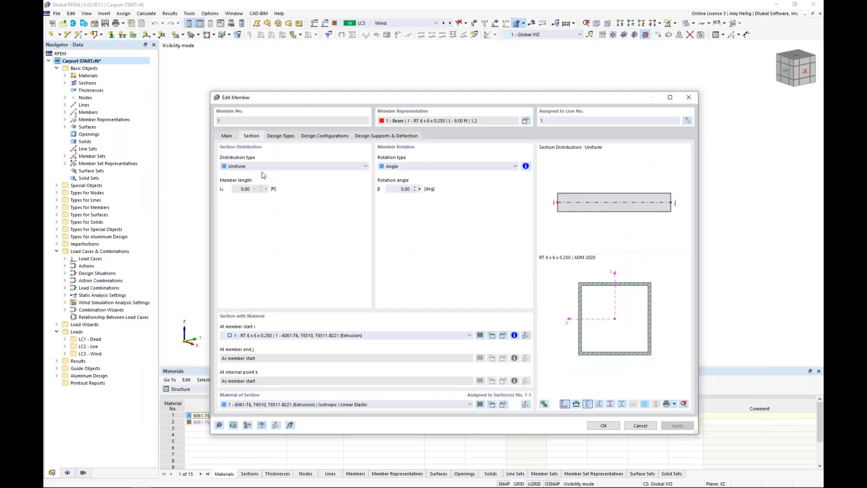
# Deactivate the column's aluminum design properties and activate them again
pyautogui.click(226, 137)
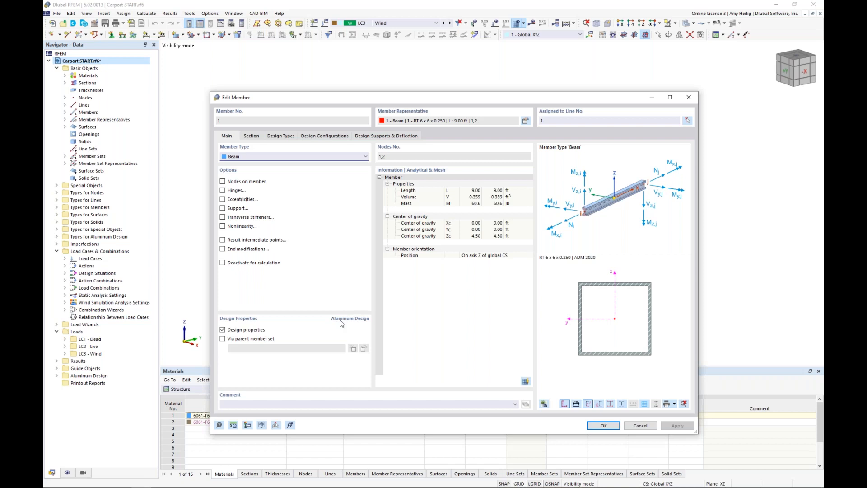
pyautogui.click(222, 330)
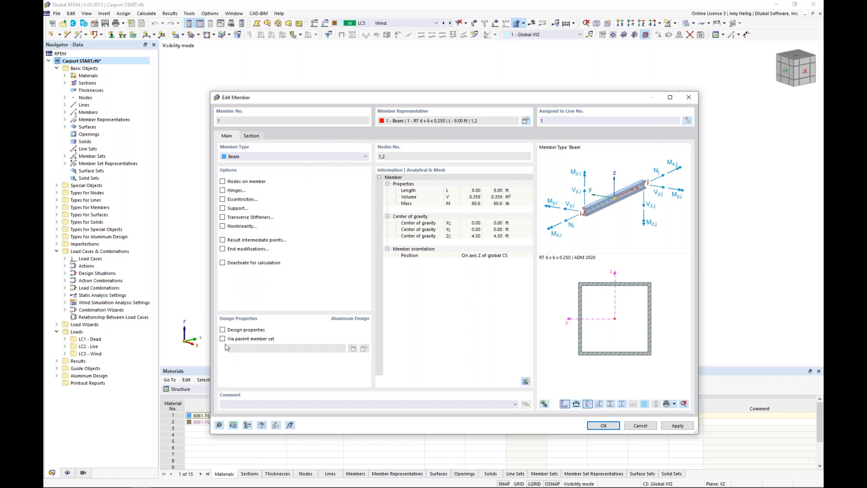
pyautogui.click(222, 330)
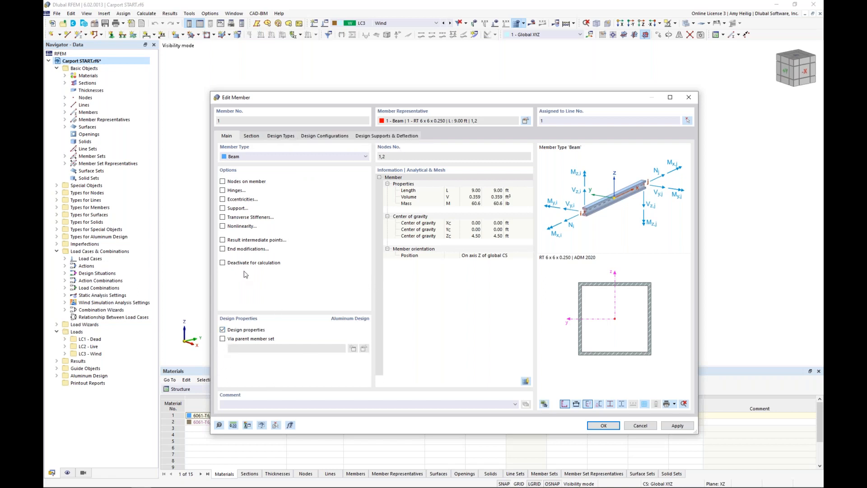
# Activate transverse stiffeners for the front column and try a new Flat stiffener, cancelling its definition
pyautogui.click(223, 217)
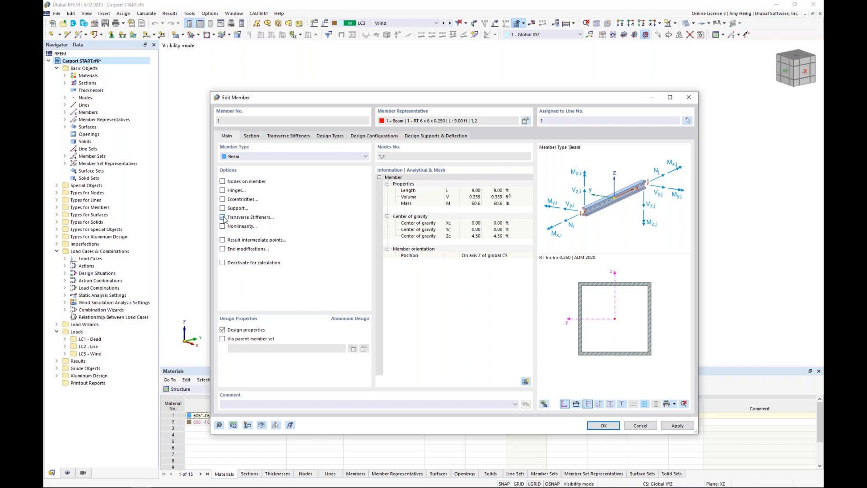
pyautogui.click(293, 136)
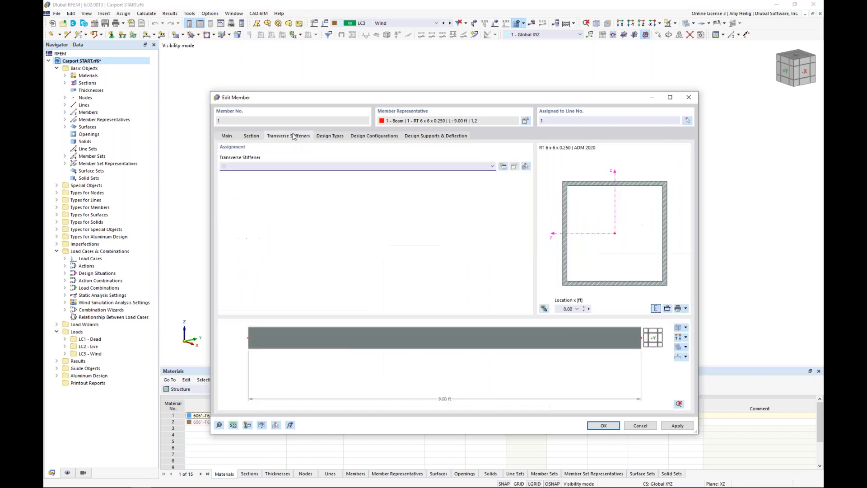
pyautogui.click(503, 166)
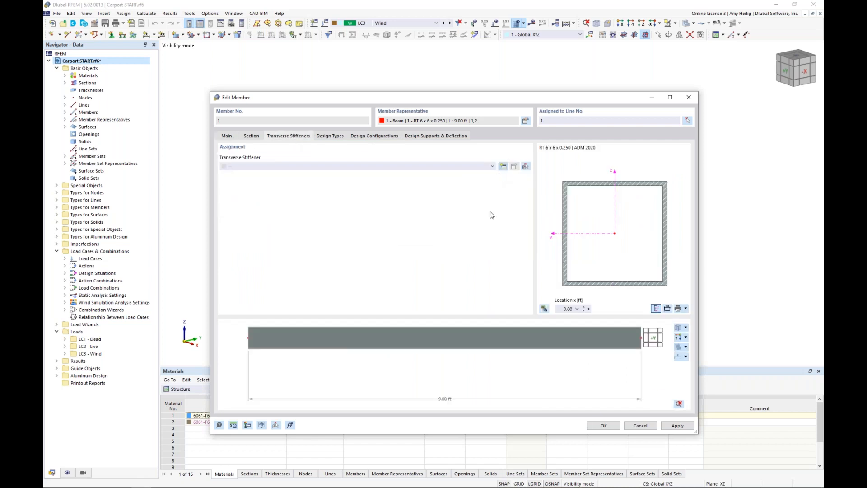
pyautogui.click(368, 171)
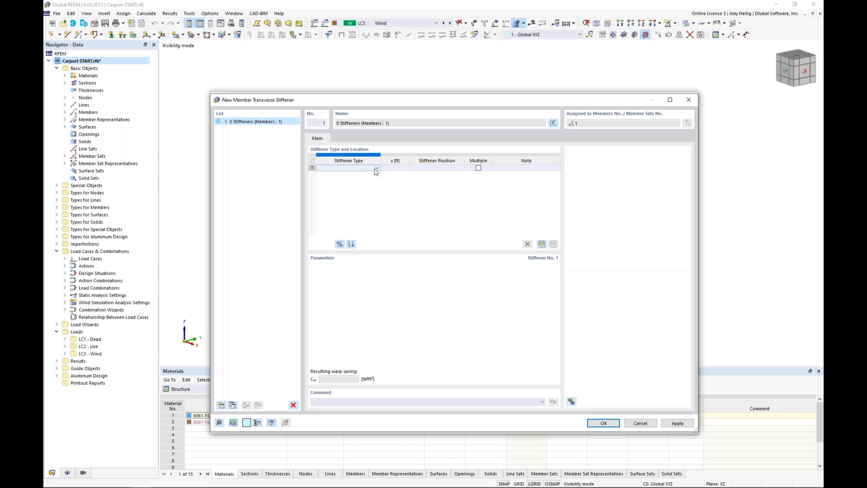
pyautogui.click(376, 170)
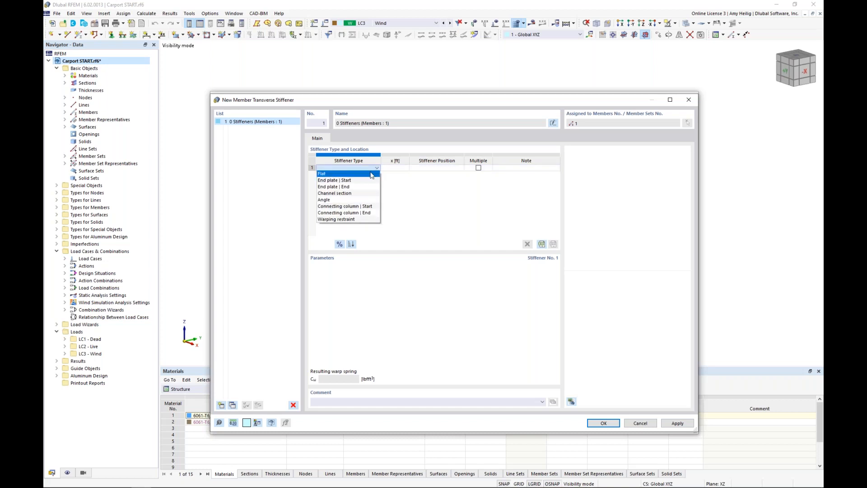
pyautogui.click(372, 173)
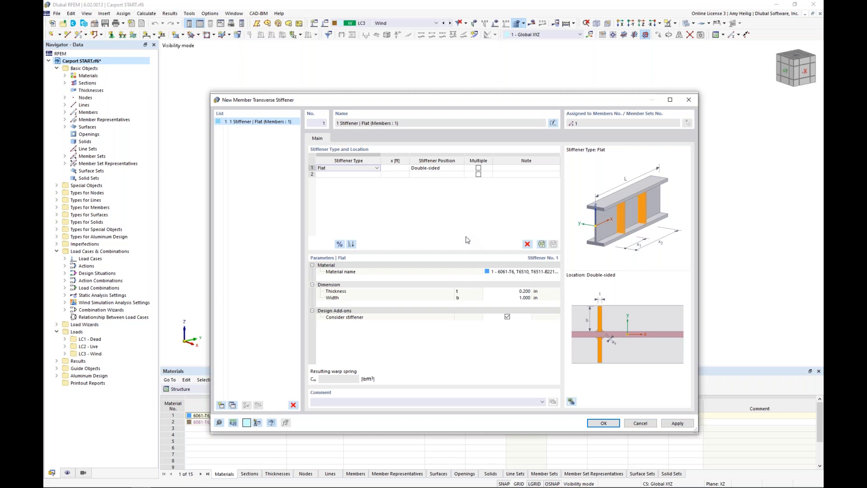
pyautogui.click(640, 424)
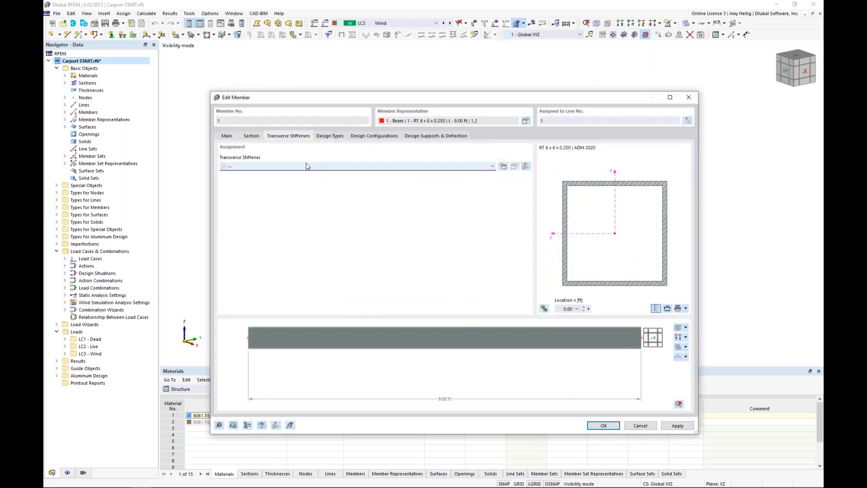
# Deactivate the column's transverse stiffeners and leave the member without saving changes
pyautogui.click(226, 136)
pyautogui.click(222, 217)
pyautogui.click(641, 426)
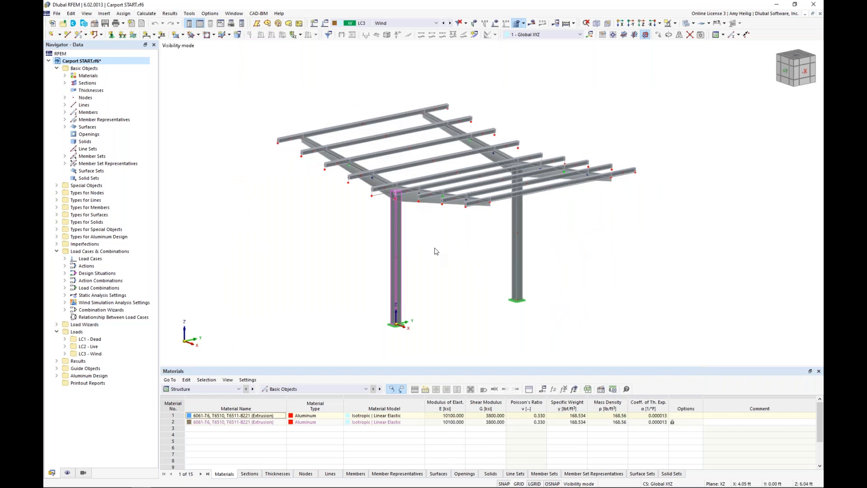
# Open the tapered roof beam at the front column for editing and examine its linear section distribution against the model
pyautogui.scroll(2, 437, 250)
pyautogui.scroll(3, 434, 218)
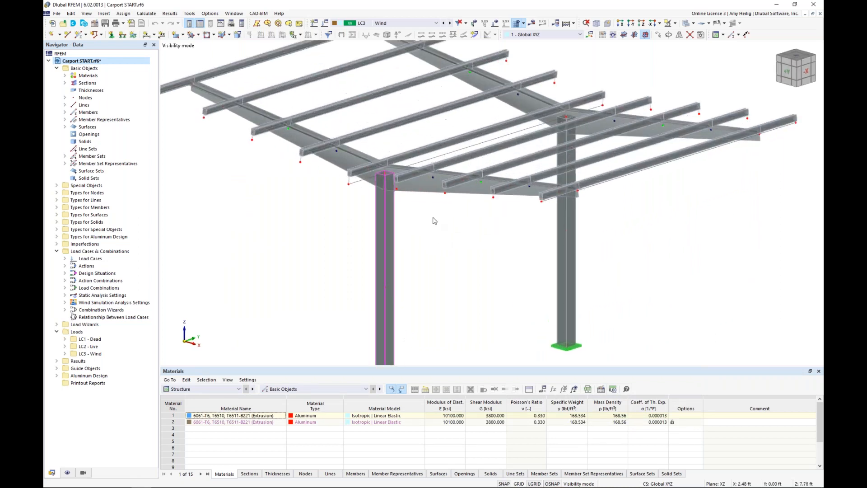
pyautogui.doubleClick(429, 188)
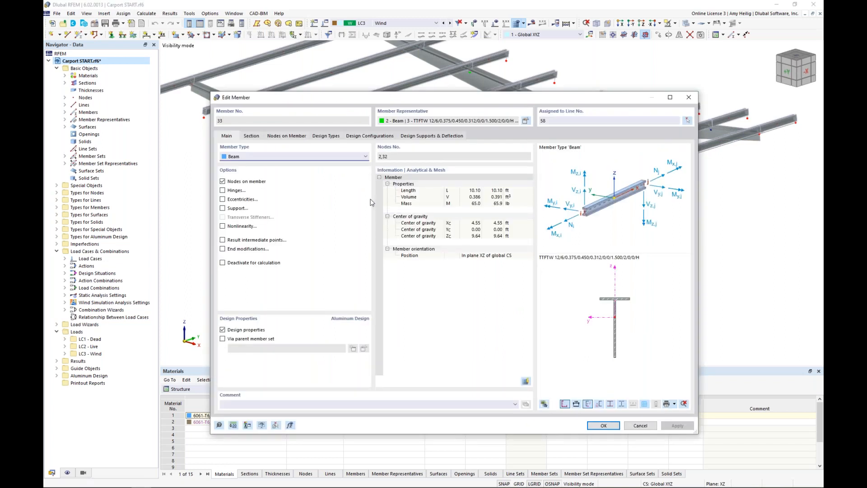
pyautogui.click(251, 136)
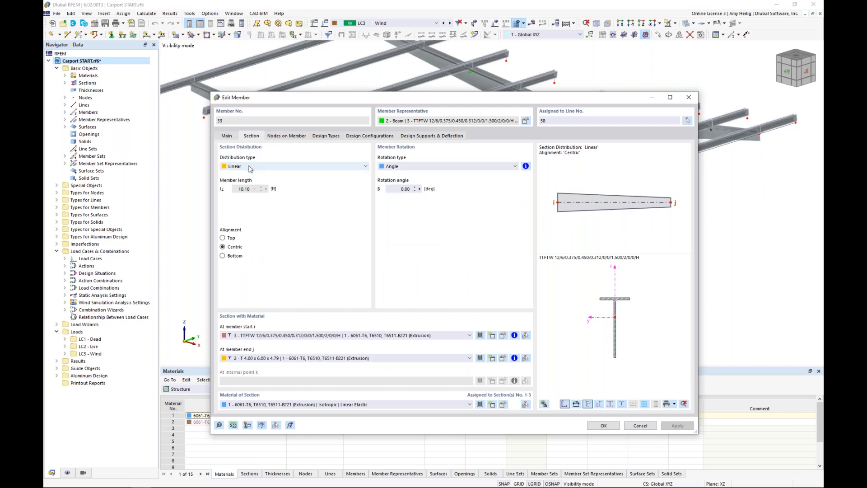
pyautogui.moveTo(368, 98); pyautogui.dragTo(395, 314)
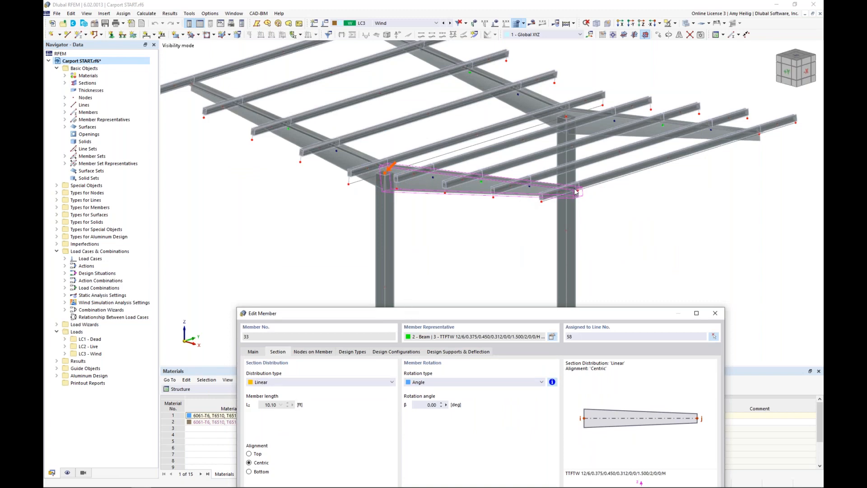
pyautogui.moveTo(545, 317); pyautogui.dragTo(534, 92)
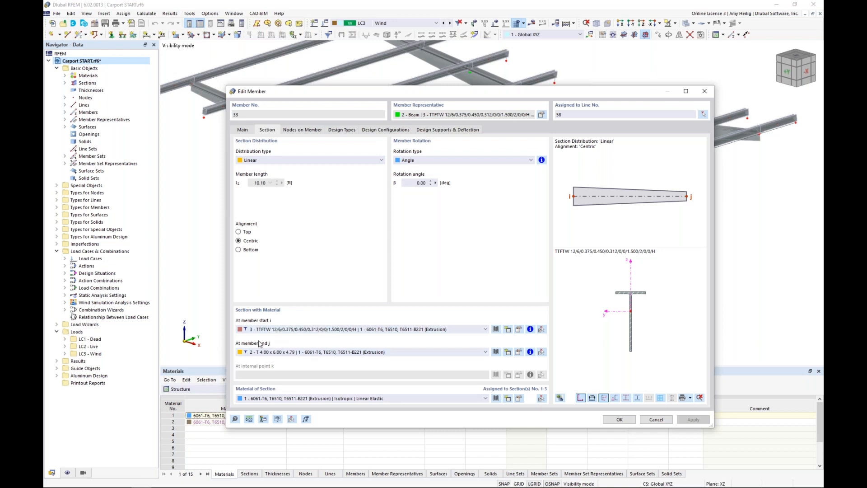
# Select T 4.00 x 6.00 x 4.79 from the ADM 2020 series T (Table 14) for the tapered beam's end section
pyautogui.click(496, 352)
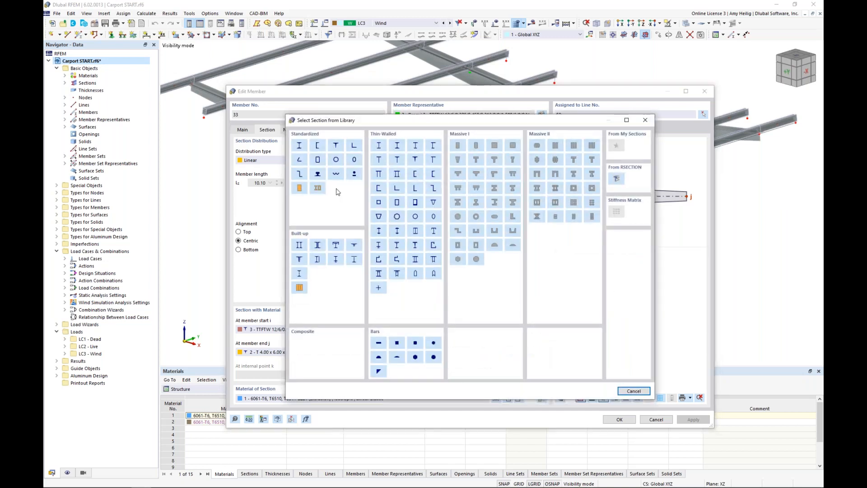
pyautogui.click(337, 145)
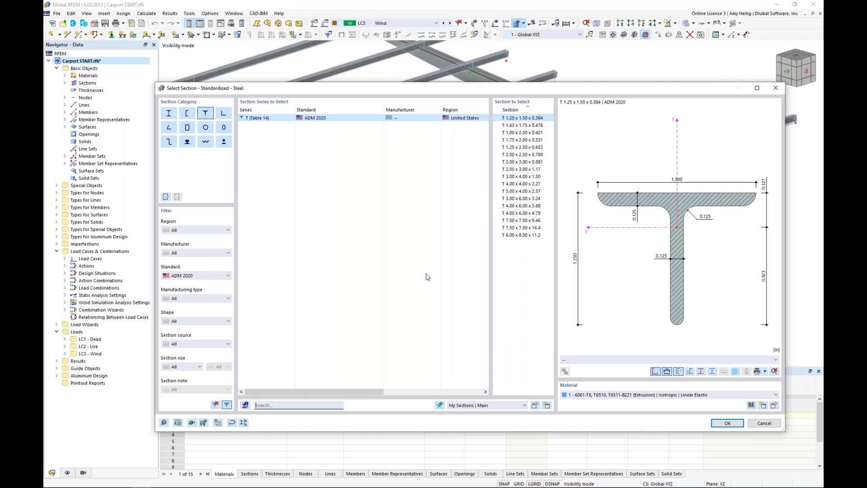
pyautogui.click(550, 214)
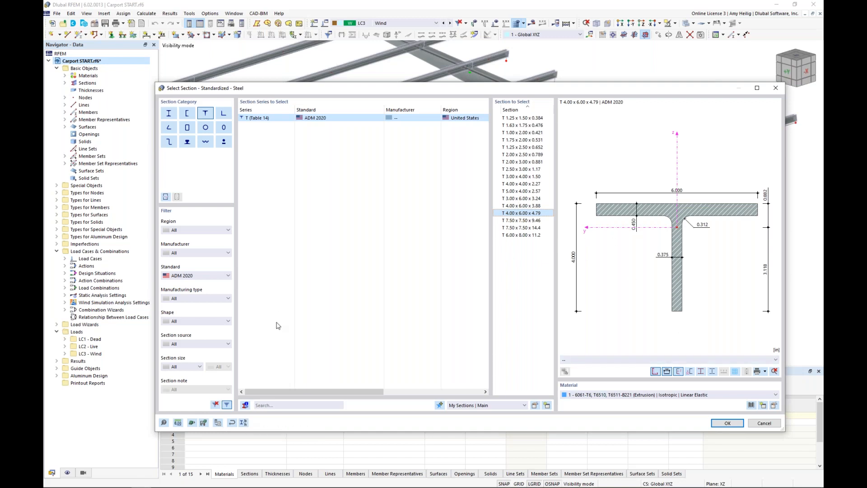
# Try the selected tee as a parametric section with depth d of 12 in, discard it and close the tapered beam's settings
pyautogui.click(245, 424)
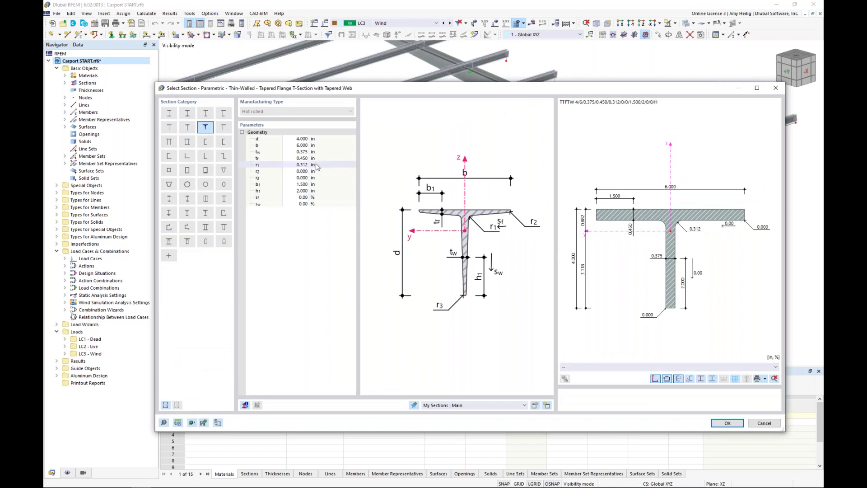
pyautogui.click(298, 140)
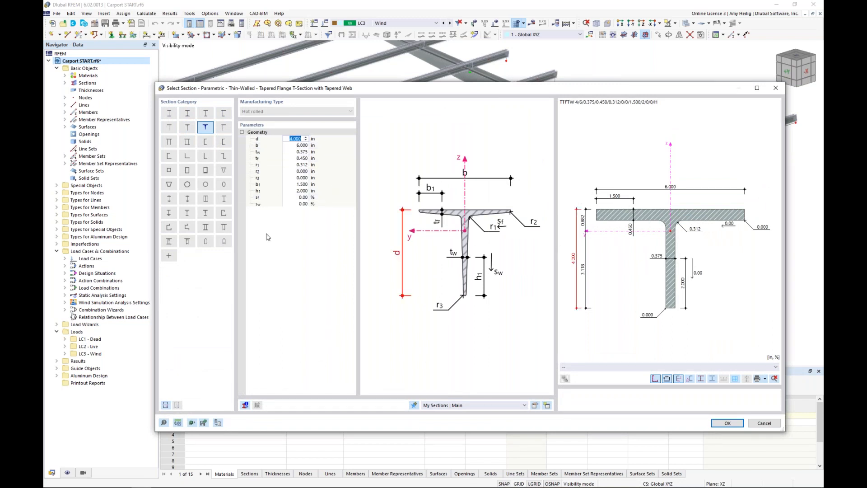
pyautogui.write('12.')
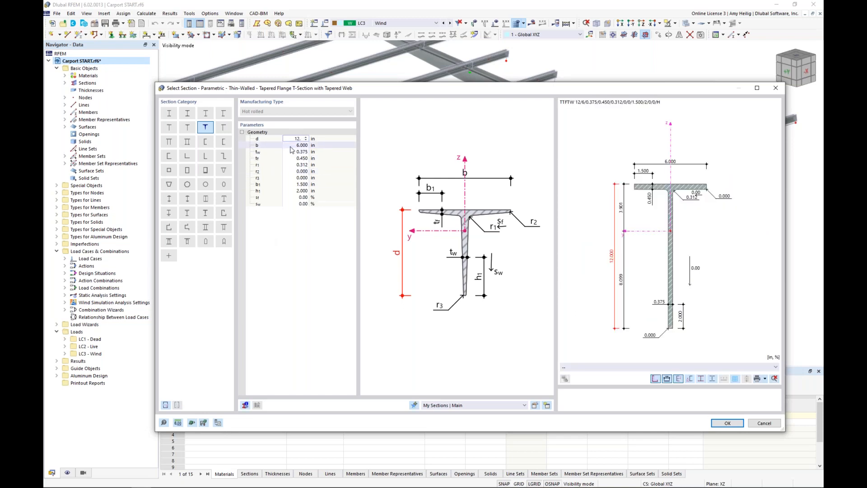
pyautogui.press('Tab')
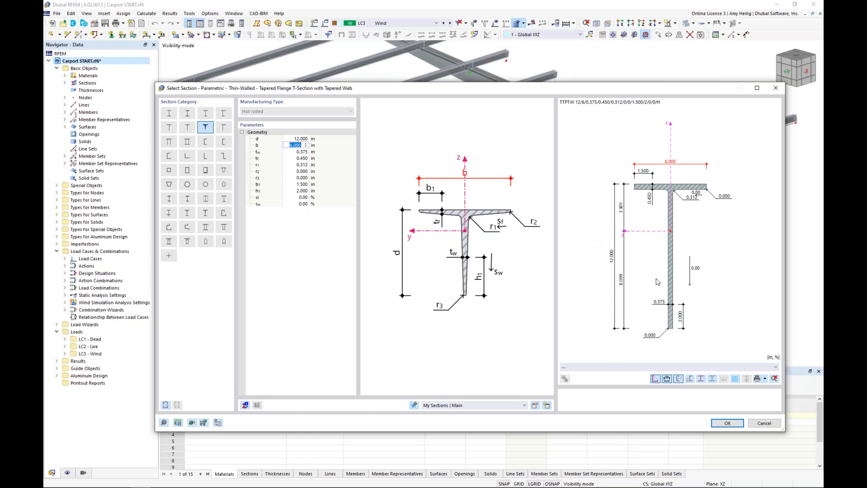
pyautogui.click(764, 423)
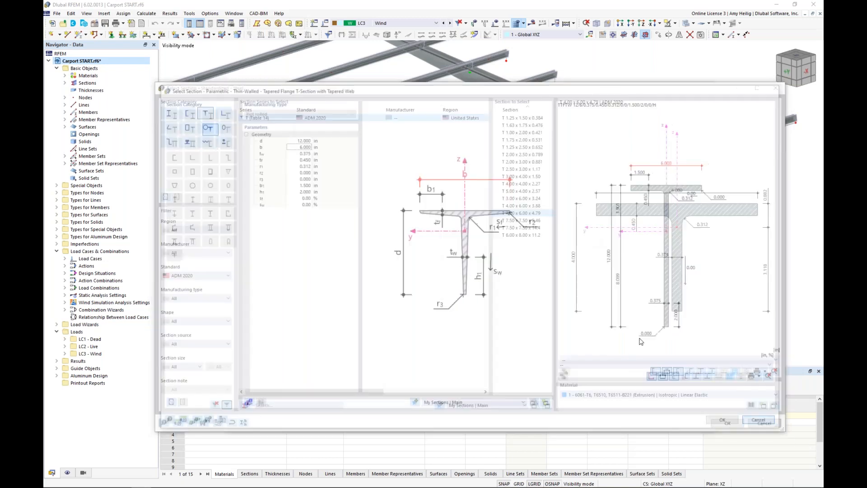
pyautogui.click(765, 423)
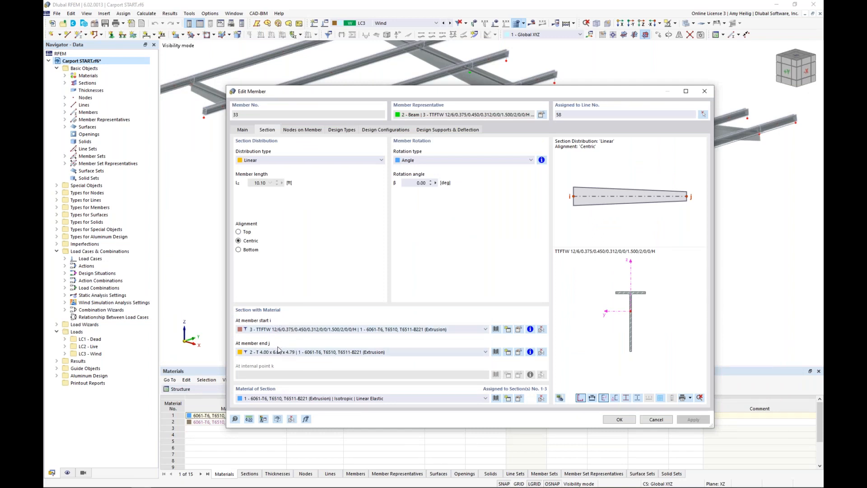
pyautogui.click(243, 130)
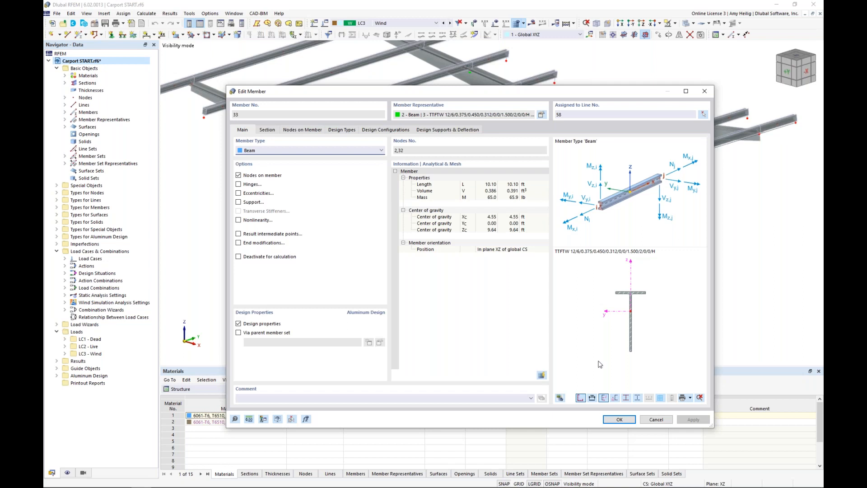
pyautogui.click(620, 419)
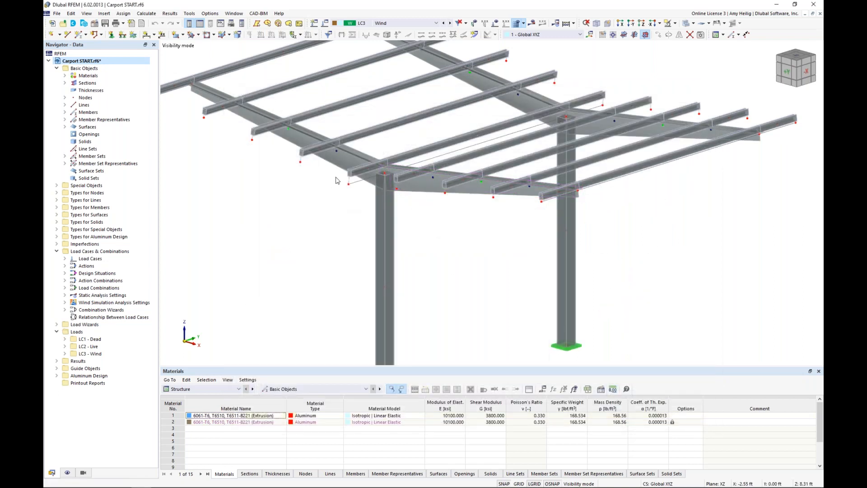
# Open the purlin above the front column for editing and view its section and the library's RSECTION import option without importing
pyautogui.scroll(5, 334, 185)
pyautogui.scroll(-4, 356, 204)
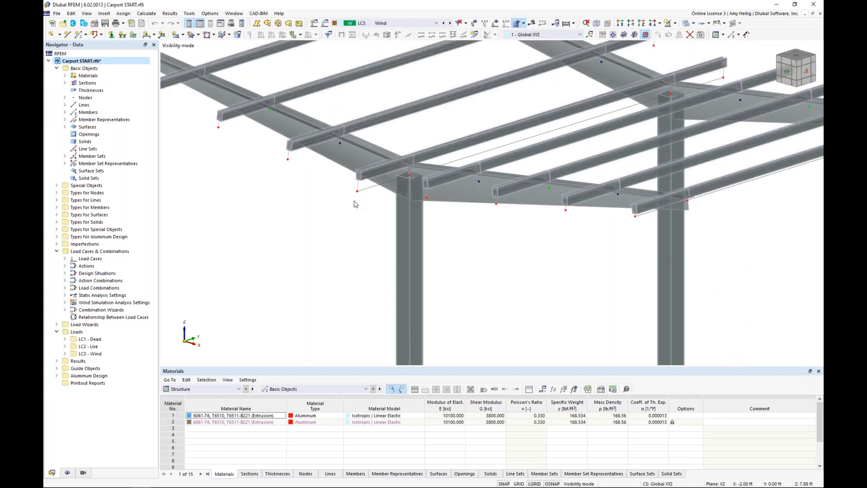
pyautogui.scroll(6, 323, 193)
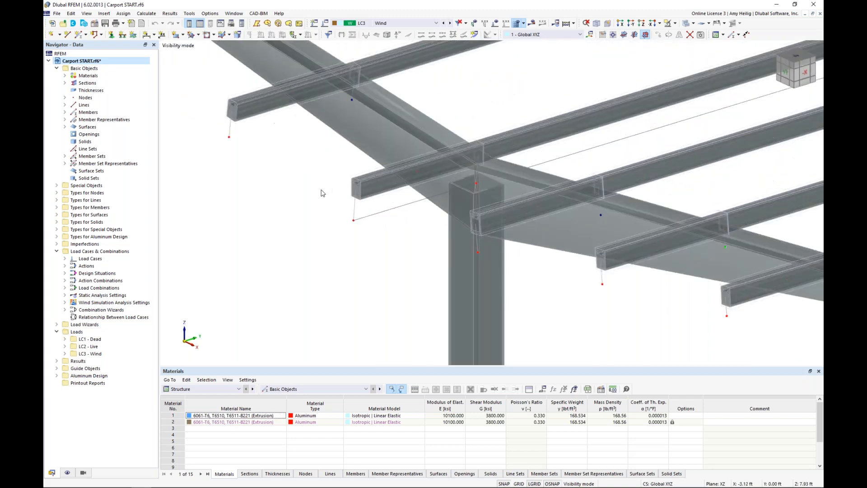
pyautogui.click(686, 23)
pyautogui.scroll(5, 377, 181)
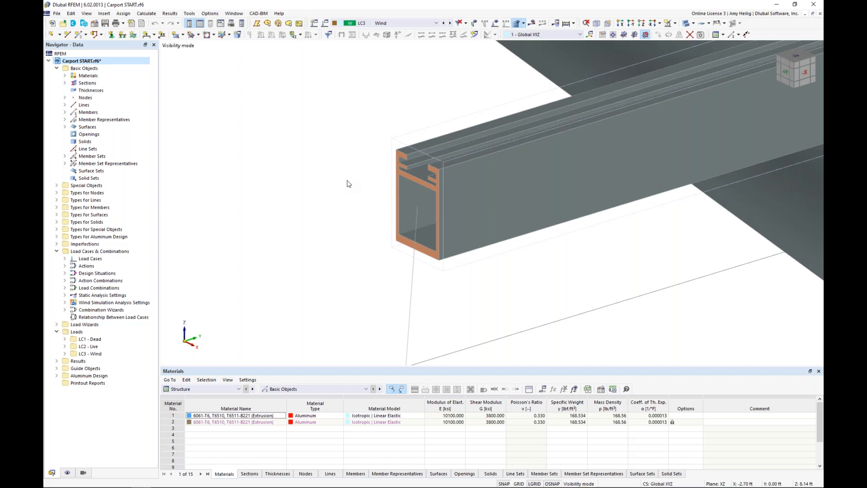
pyautogui.doubleClick(534, 180)
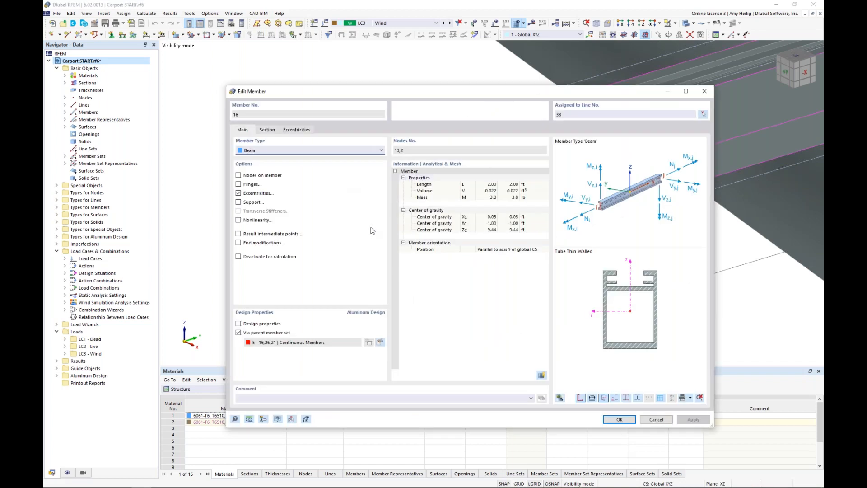
pyautogui.click(268, 130)
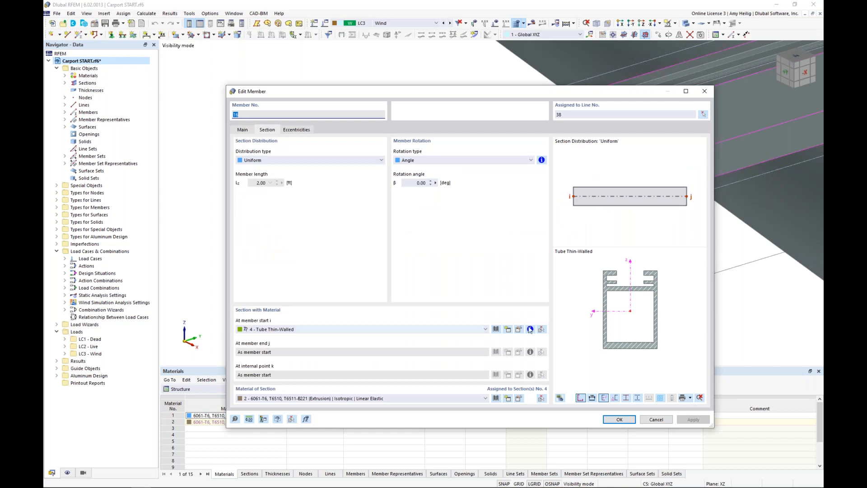
pyautogui.click(496, 329)
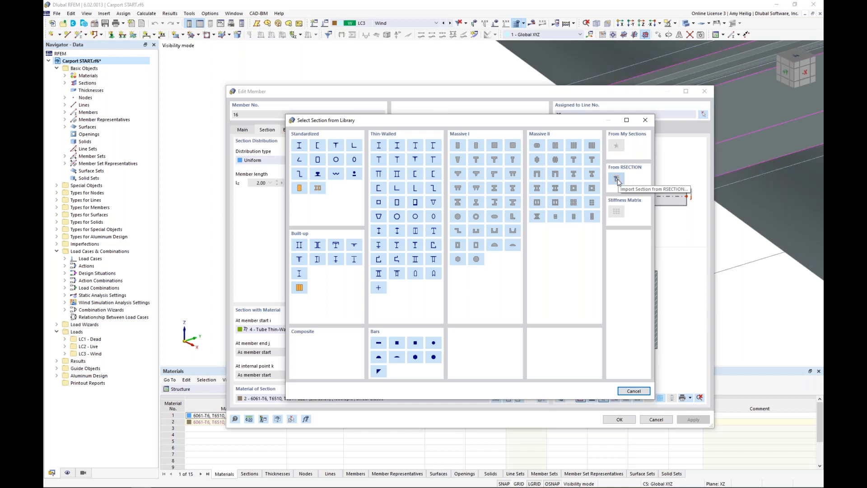
pyautogui.click(634, 391)
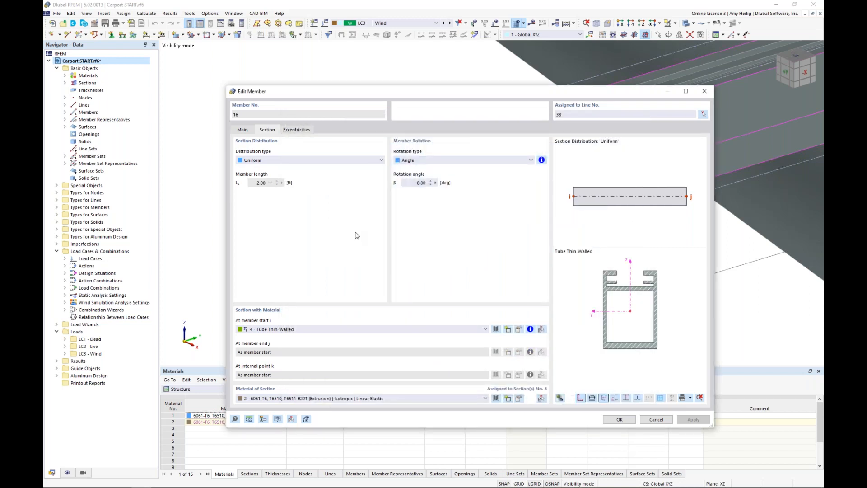
# Examine the purlin's eccentricity assignment, its transverse offset from the beam section and the available eccentricity types, and close without changes
pyautogui.click(243, 131)
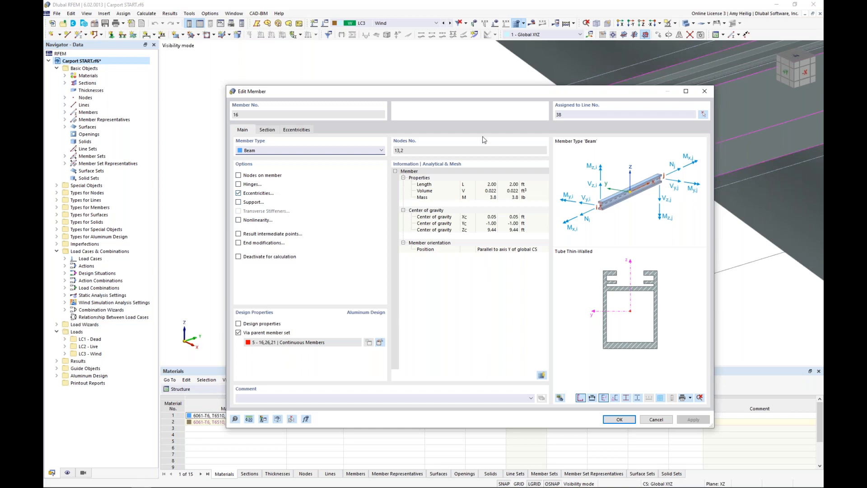
pyautogui.click(300, 132)
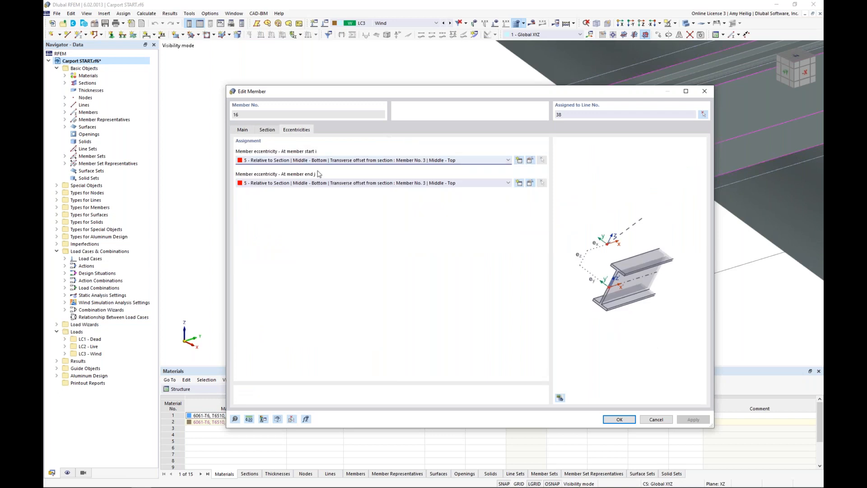
pyautogui.click(530, 161)
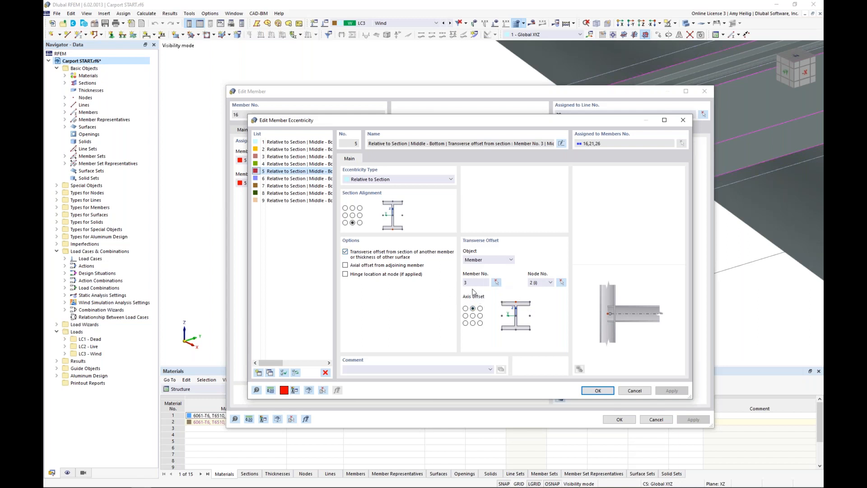
pyautogui.click(381, 179)
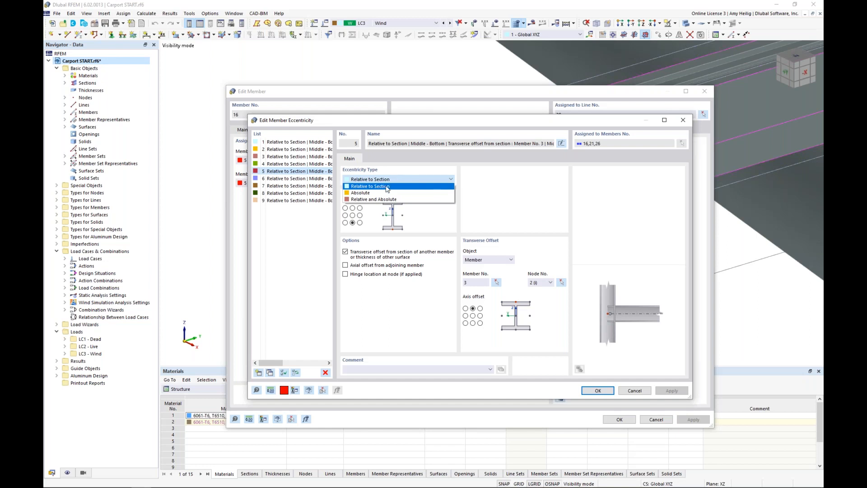
pyautogui.click(406, 189)
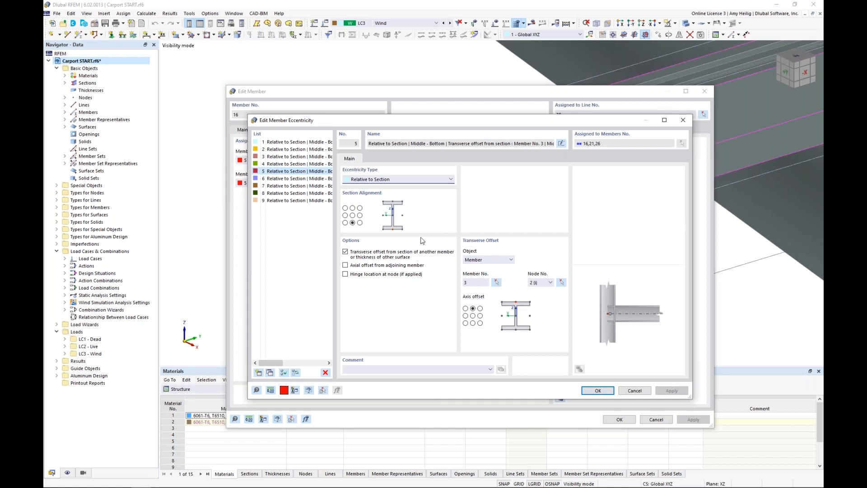
pyautogui.click(415, 180)
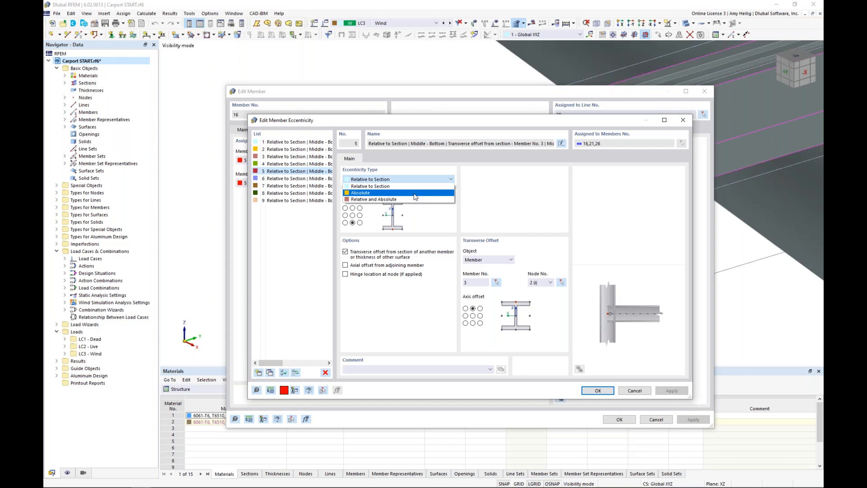
pyautogui.click(489, 204)
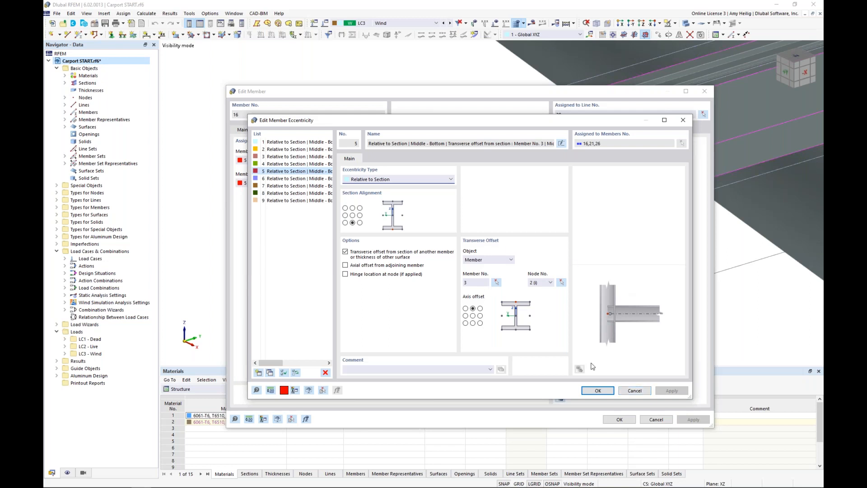
pyautogui.click(635, 390)
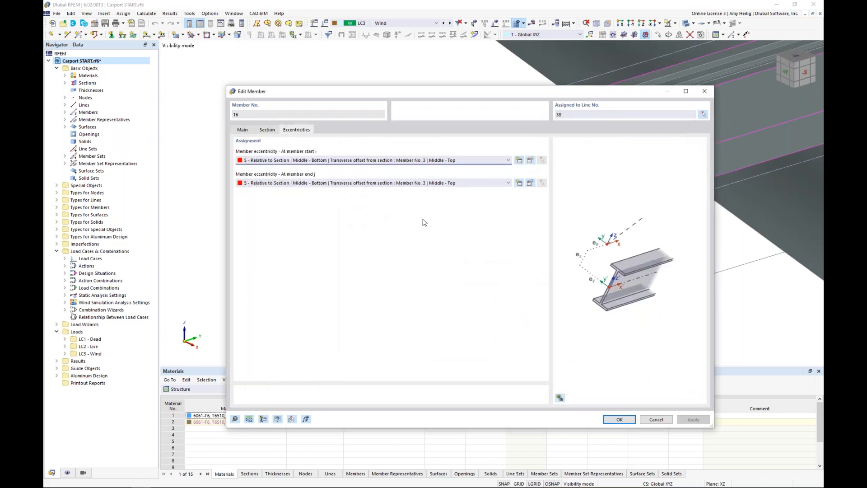
pyautogui.click(243, 131)
pyautogui.click(657, 419)
# Switch the carport roof's display from rendered sections to wireframe so the purlin and beam axes show as lines
pyautogui.scroll(-8, 542, 244)
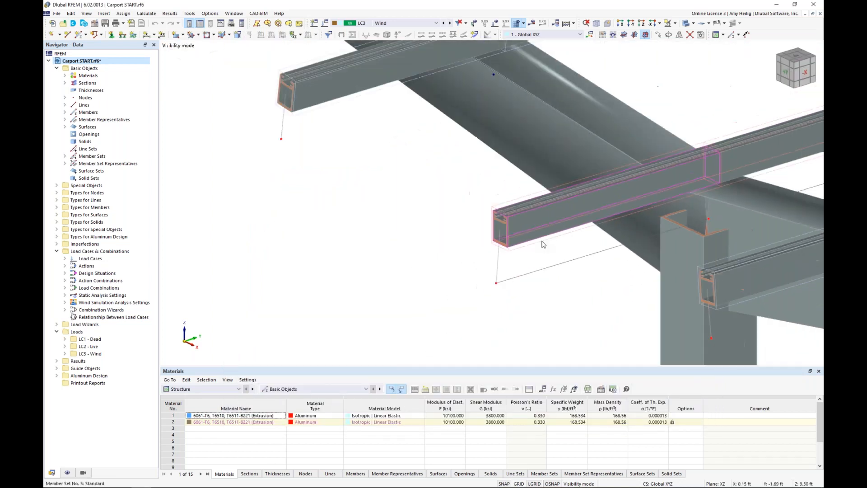
pyautogui.scroll(-3, 542, 244)
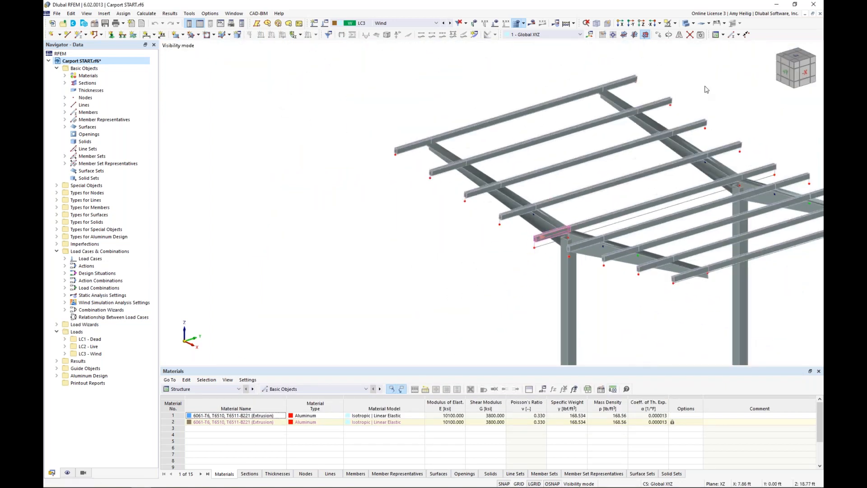
pyautogui.click(686, 23)
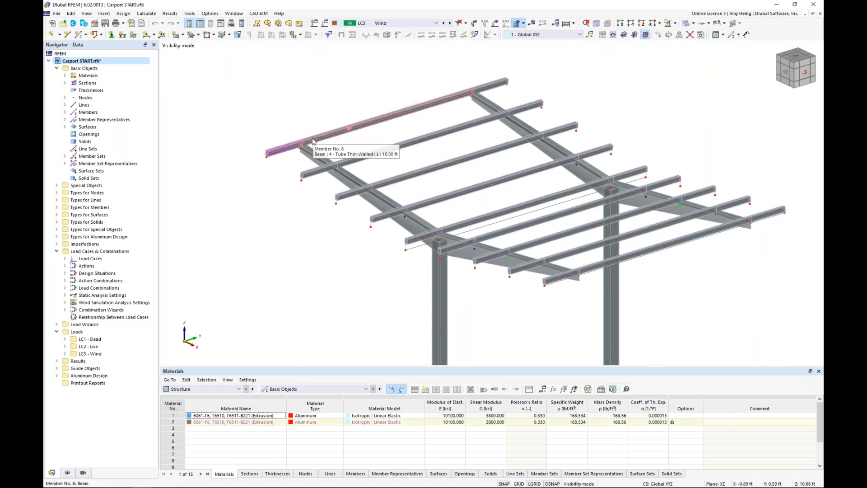
pyautogui.click(487, 87)
pyautogui.keyDown('ctrl'); pyautogui.moveTo(392, 147); pyautogui.dragTo(393, 149, button='middle'); pyautogui.keyUp('ctrl')
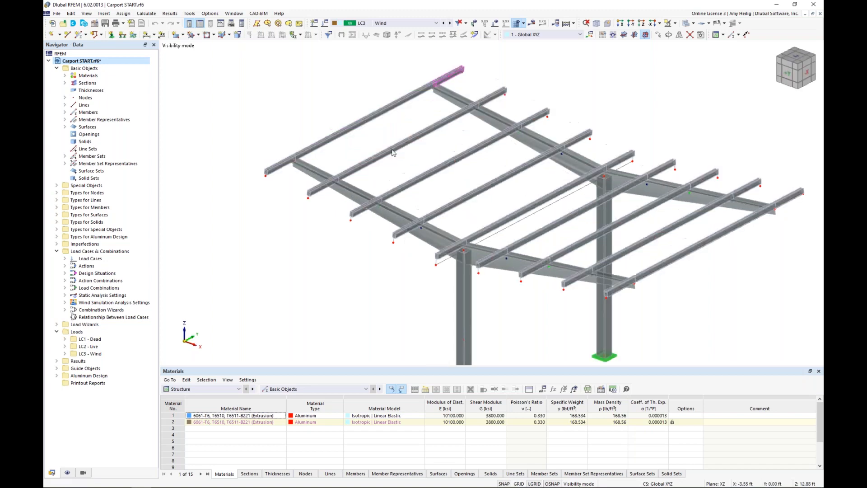
pyautogui.scroll(3, 352, 151)
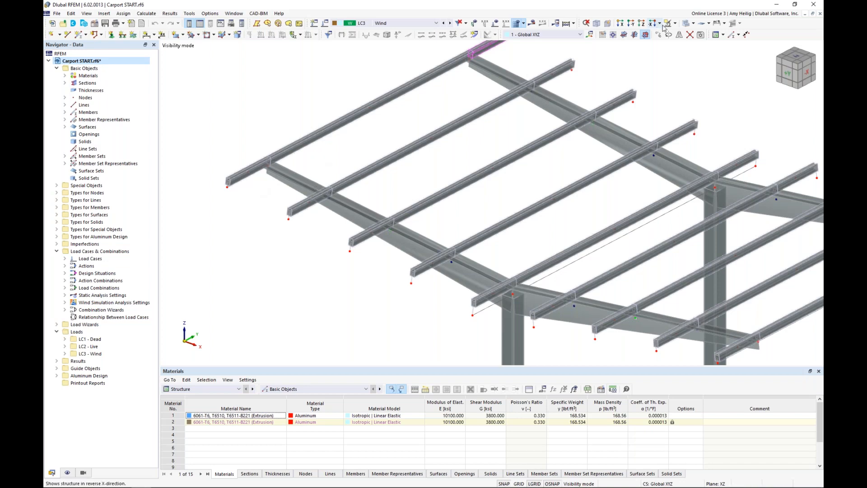
pyautogui.click(686, 23)
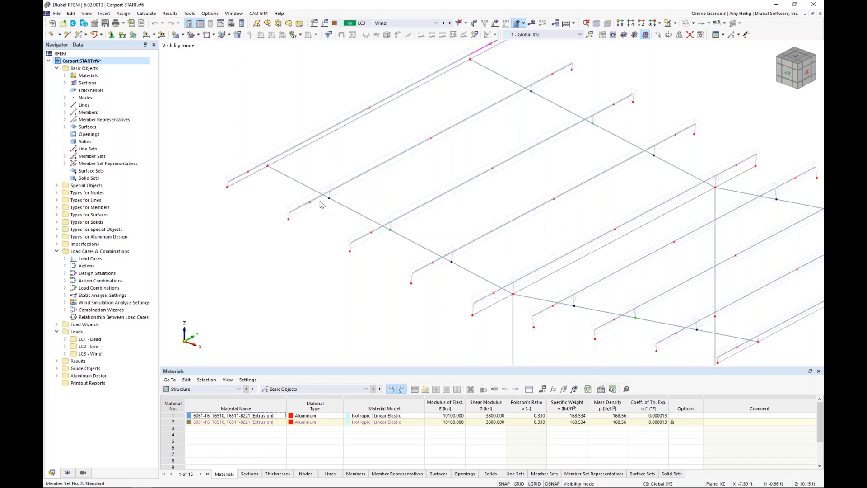
# Select all purlin members across the roof, including both overhangs, and try to create continuous member sets from them
pyautogui.moveTo(321, 168); pyautogui.dragTo(356, 205, button='middle')
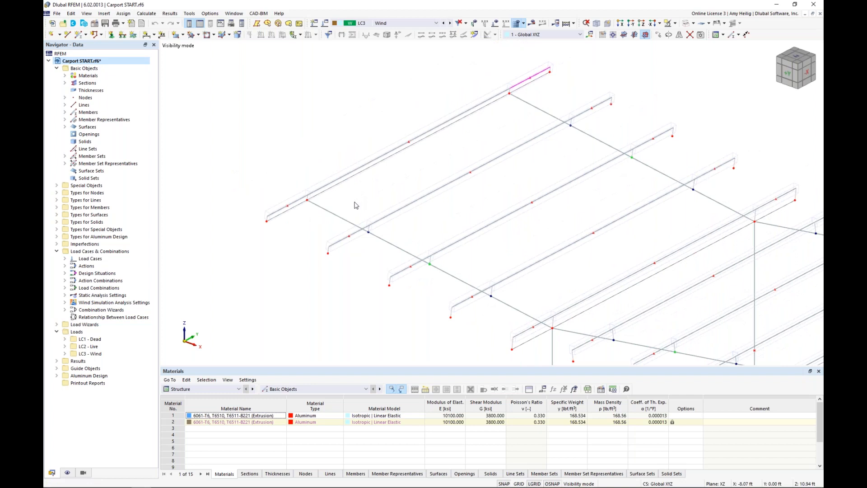
pyautogui.scroll(-4, 356, 205)
pyautogui.keyDown('ctrl'); pyautogui.moveTo(525, 271); pyautogui.dragTo(488, 279, button='middle'); pyautogui.keyUp('ctrl')
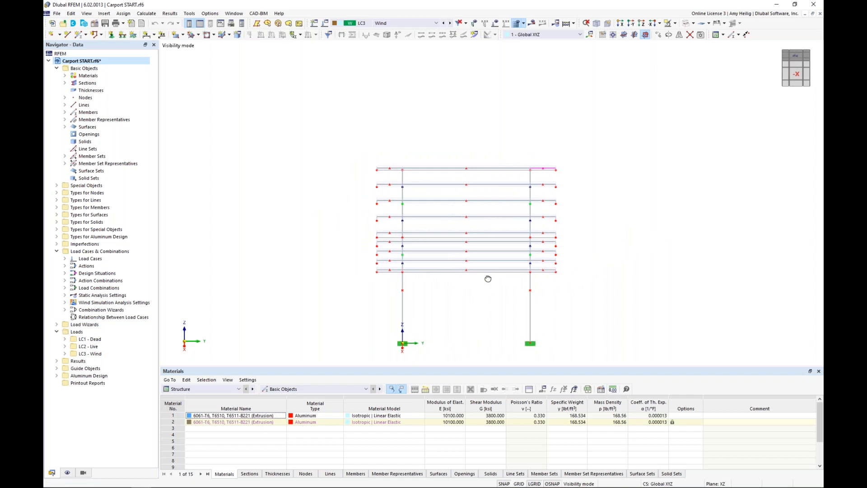
pyautogui.moveTo(489, 298); pyautogui.dragTo(444, 141)
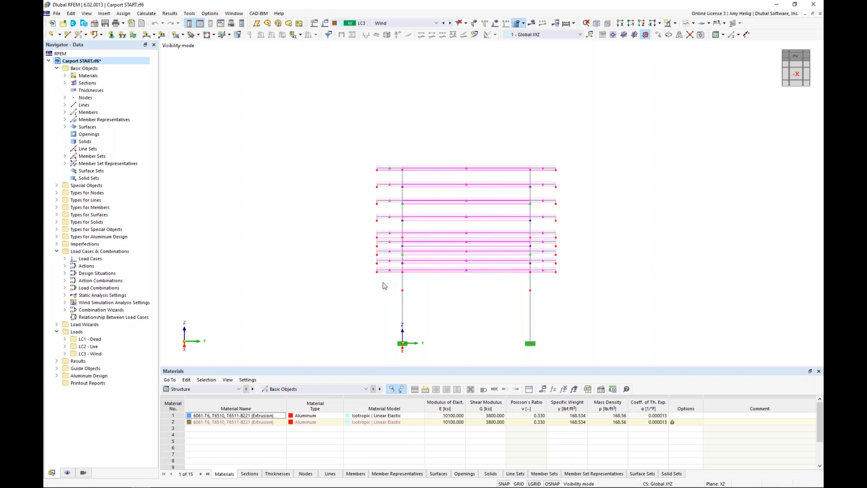
pyautogui.moveTo(388, 281); pyautogui.dragTo(347, 144)
pyautogui.moveTo(583, 276); pyautogui.dragTo(548, 195)
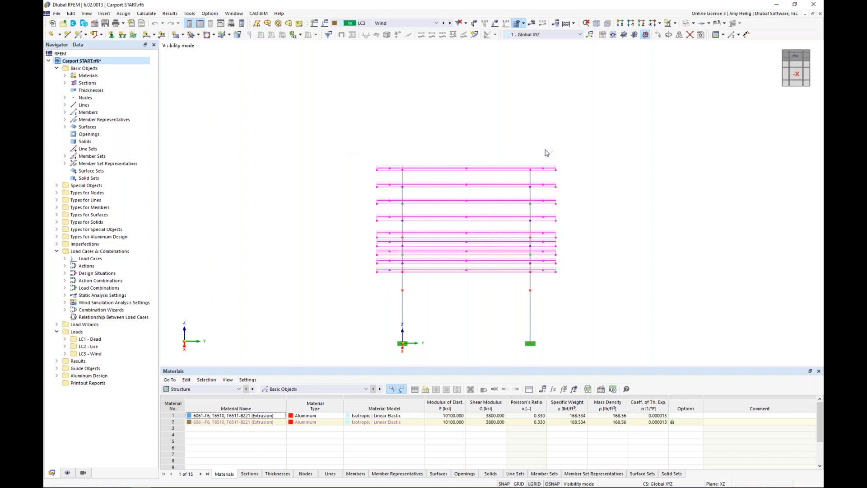
pyautogui.rightClick(501, 169)
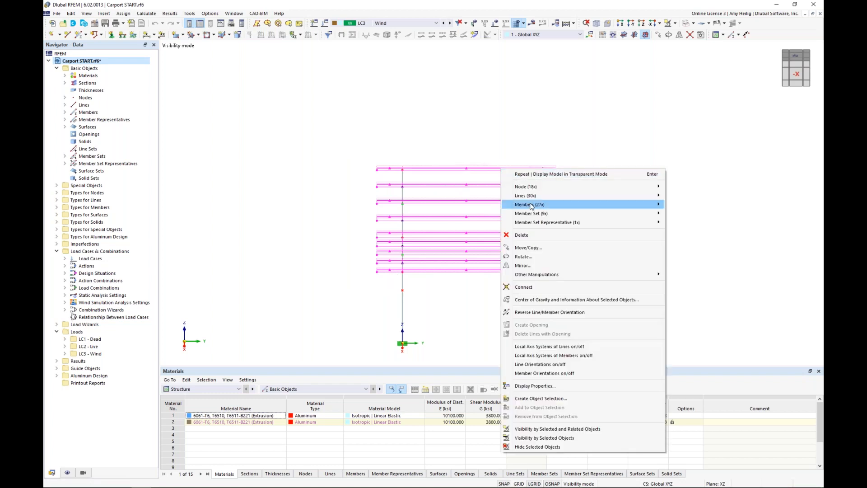
pyautogui.moveTo(532, 206)
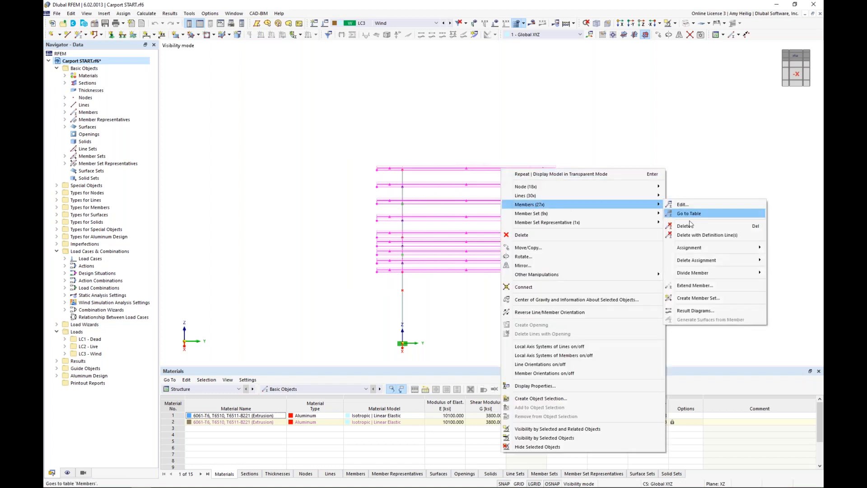
pyautogui.click(699, 298)
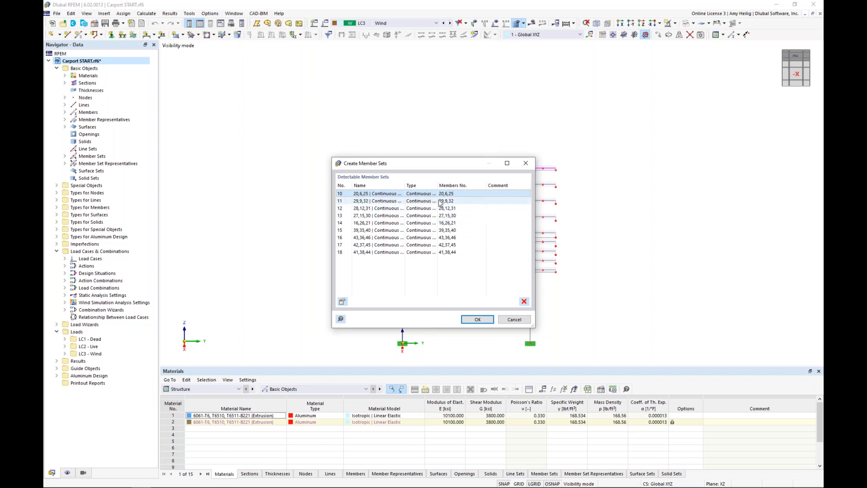
pyautogui.click(478, 320)
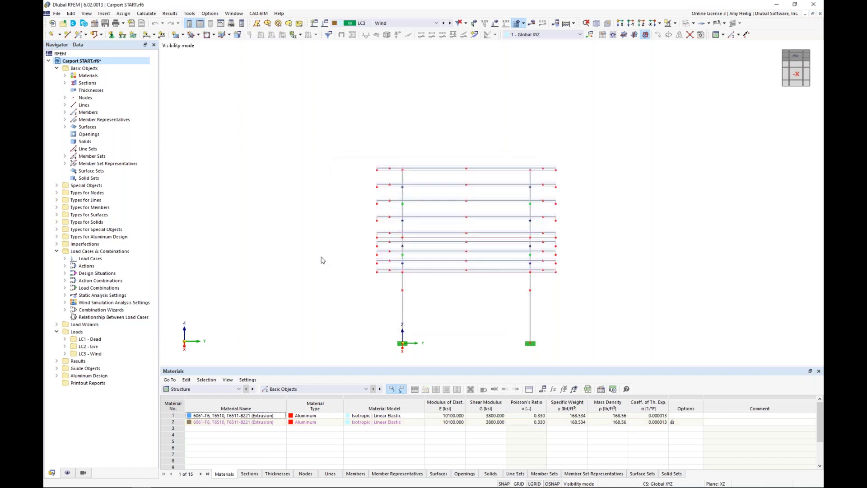
# Examine the end purlin's connection to the tapered beam and review the model's list of continuous member sets
pyautogui.keyDown('ctrl'); pyautogui.moveTo(316, 251); pyautogui.dragTo(372, 262, button='middle'); pyautogui.keyUp('ctrl')
pyautogui.scroll(8, 352, 197)
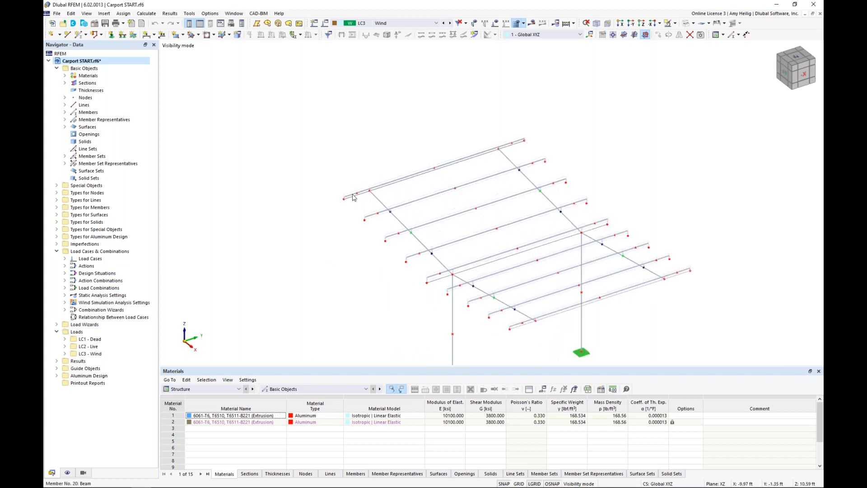
pyautogui.scroll(3, 348, 181)
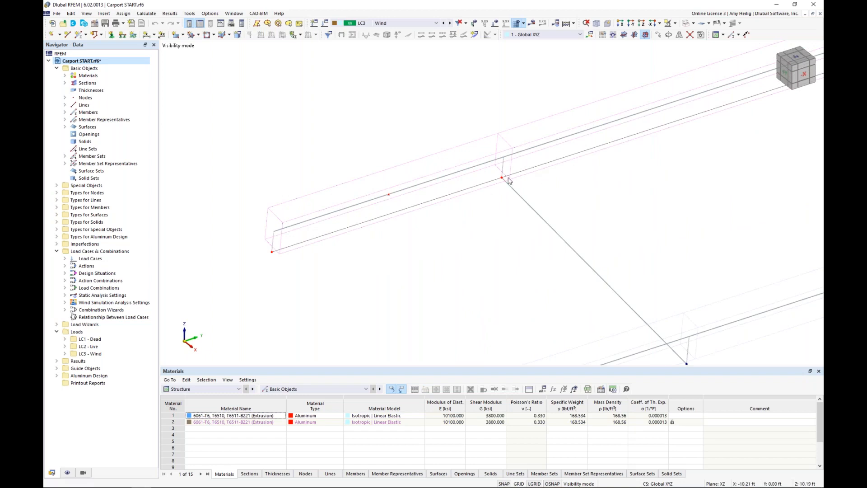
pyautogui.click(65, 156)
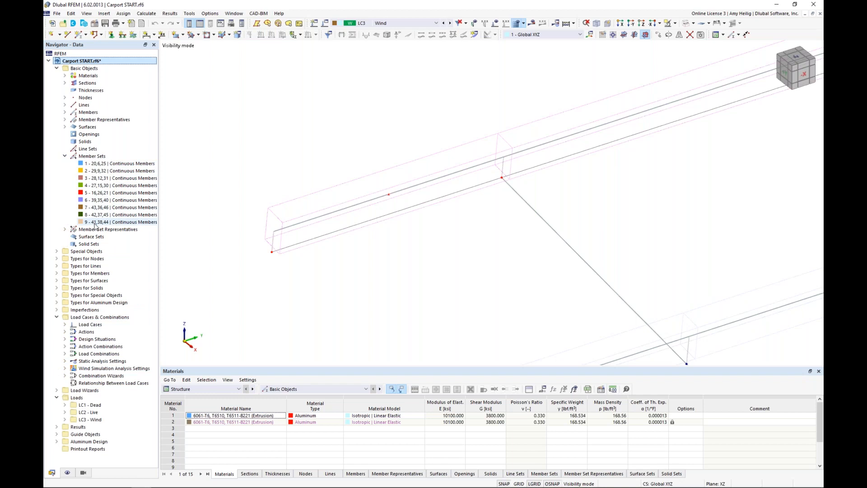
pyautogui.click(65, 156)
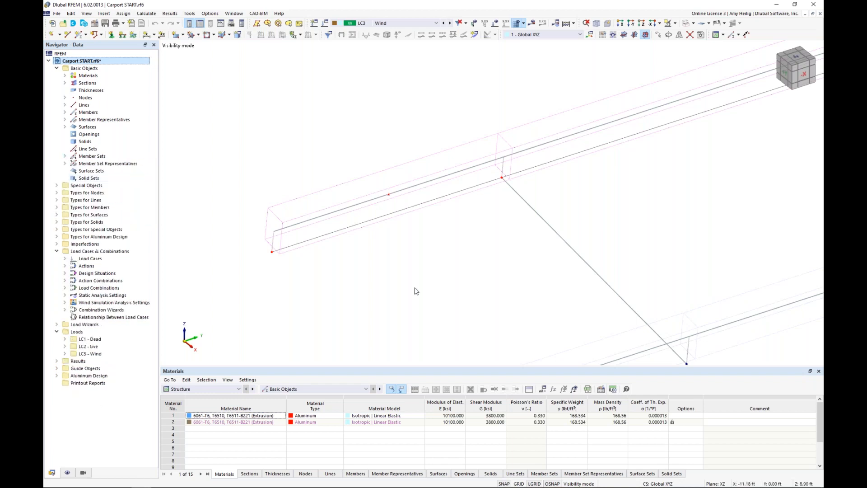
# Restore the rendered section display for the whole carport model
pyautogui.scroll(-6, 417, 292)
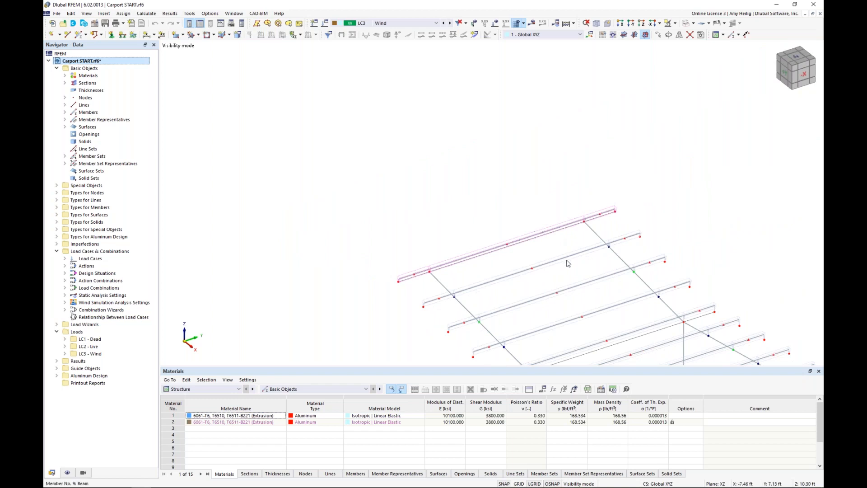
pyautogui.moveTo(568, 263); pyautogui.dragTo(420, 131, button='middle')
pyautogui.keyDown('ctrl'); pyautogui.moveTo(481, 242); pyautogui.dragTo(485, 225, button='middle'); pyautogui.keyUp('ctrl')
pyautogui.scroll(-1, 486, 230)
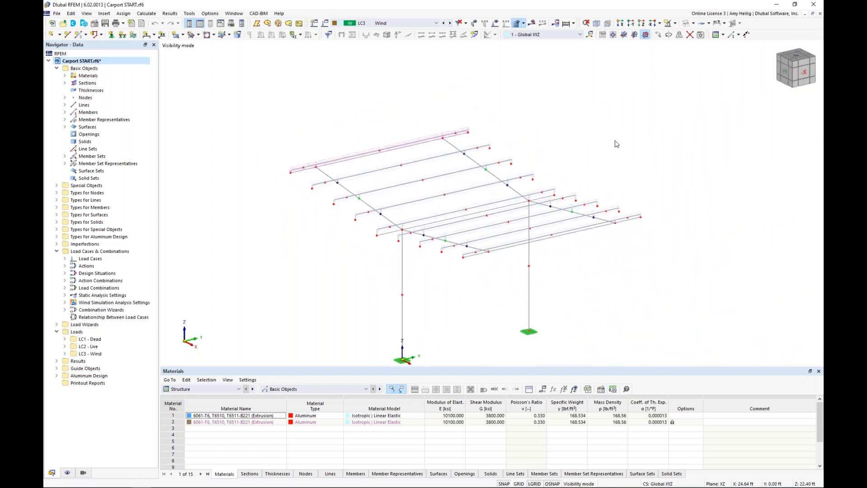
pyautogui.click(694, 23)
pyautogui.click(705, 43)
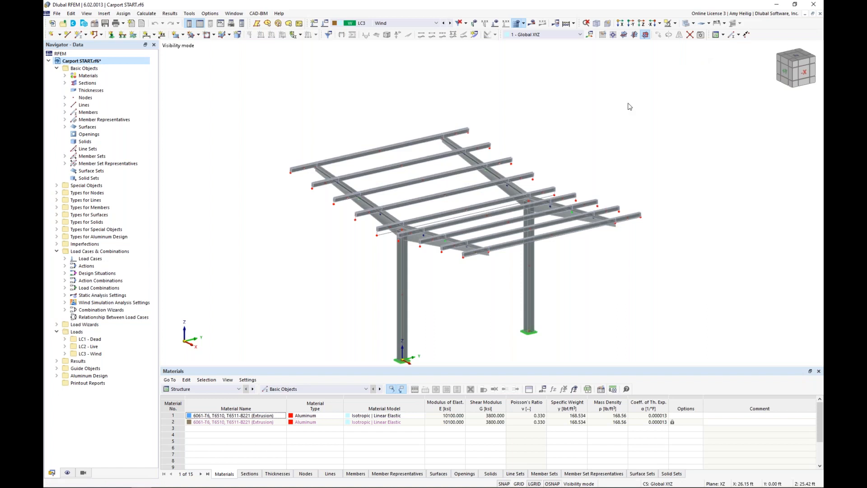
# Open the member representative of the two RT 6 x 6 x 0.250 columns and start a new effective lengths definition for it
pyautogui.moveTo(583, 233); pyautogui.dragTo(555, 228, button='middle')
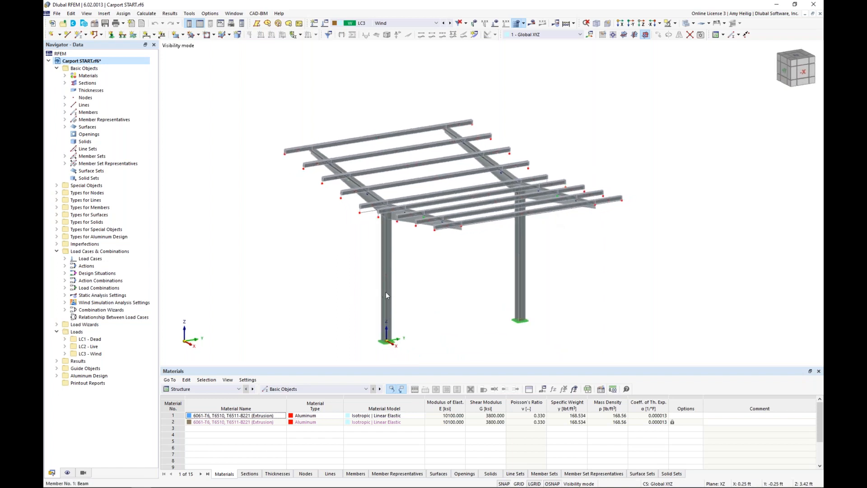
pyautogui.moveTo(386, 295)
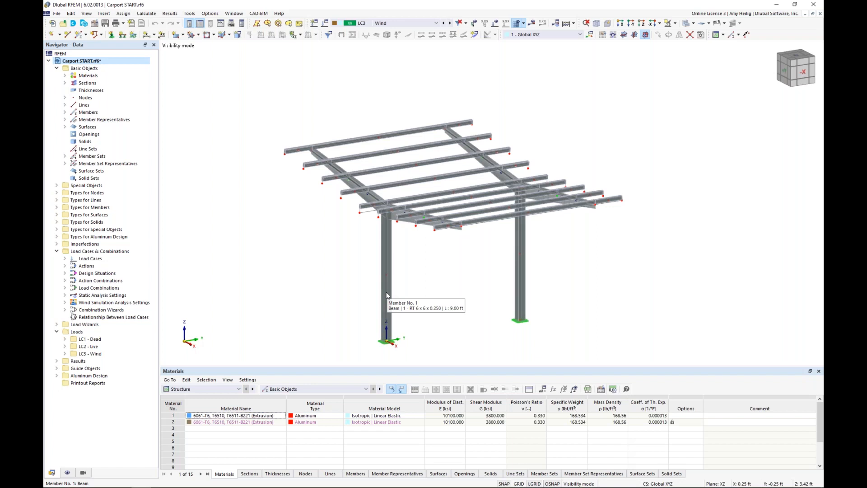
pyautogui.click(64, 119)
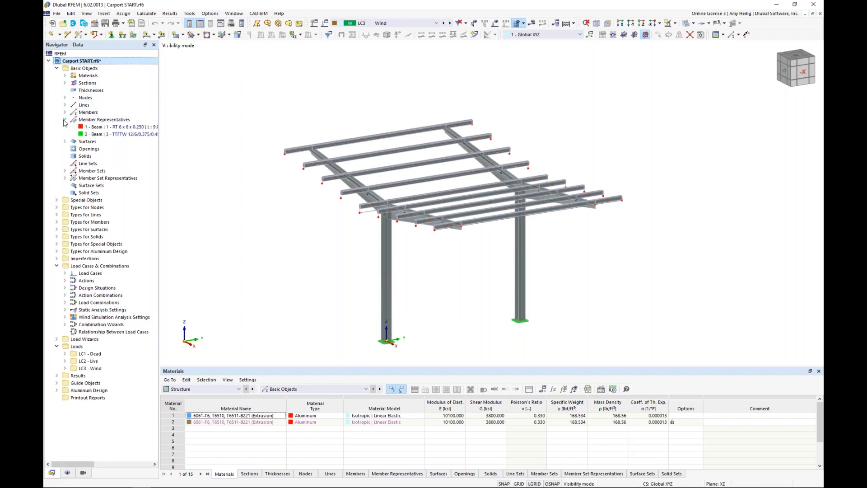
pyautogui.click(93, 129)
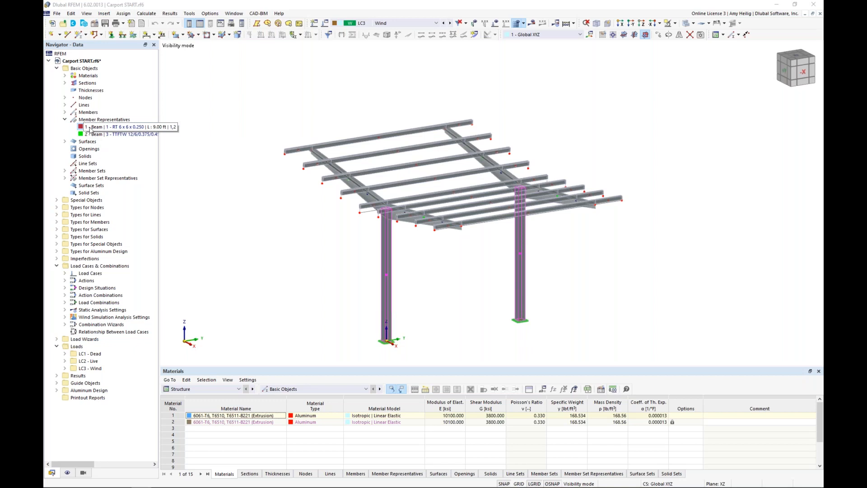
pyautogui.doubleClick(90, 129)
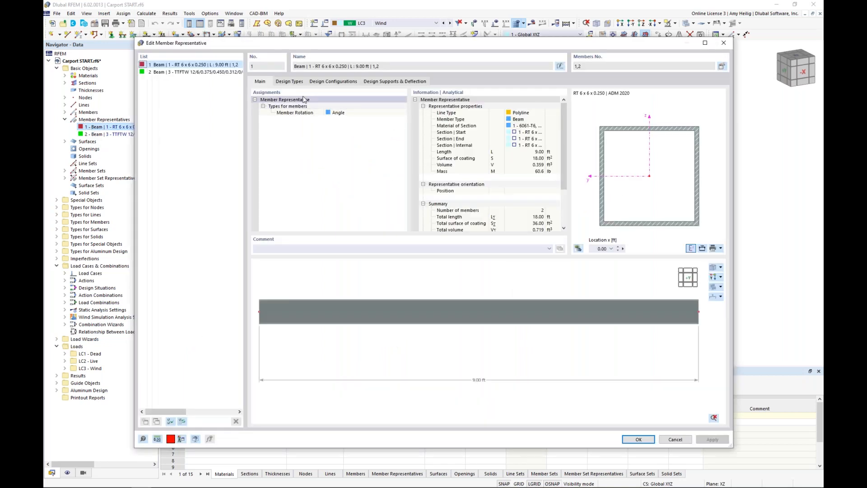
pyautogui.click(297, 82)
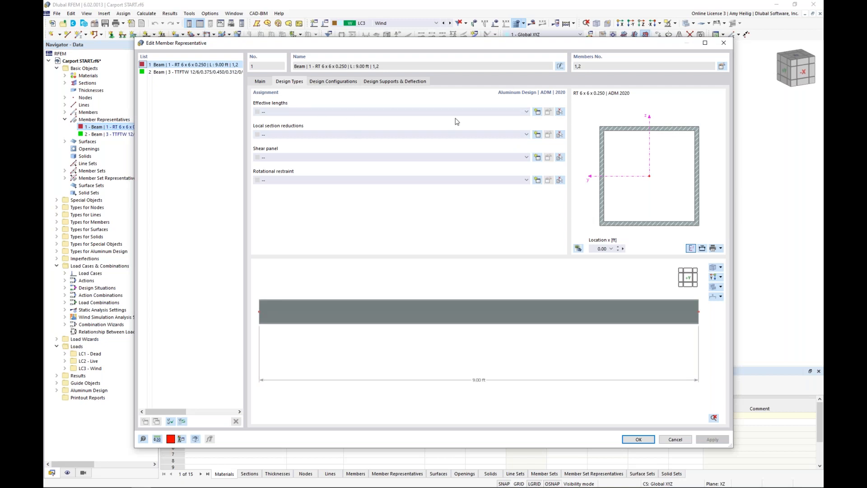
pyautogui.click(537, 113)
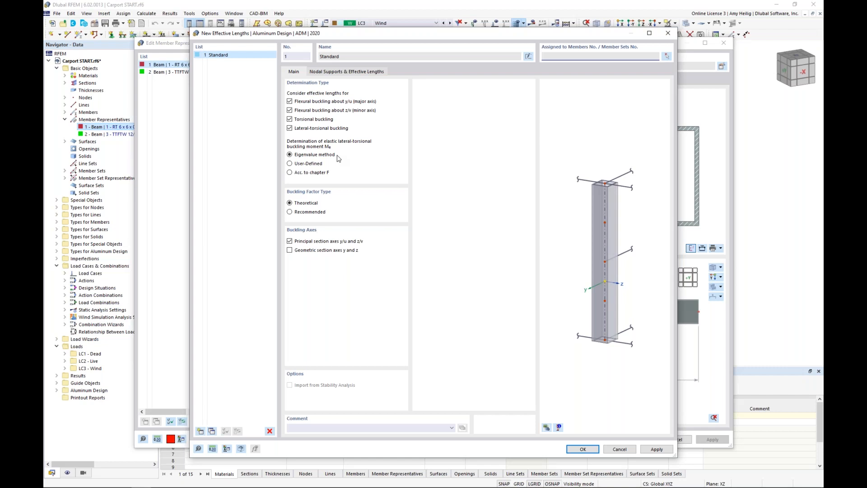
pyautogui.click(291, 164)
pyautogui.click(290, 173)
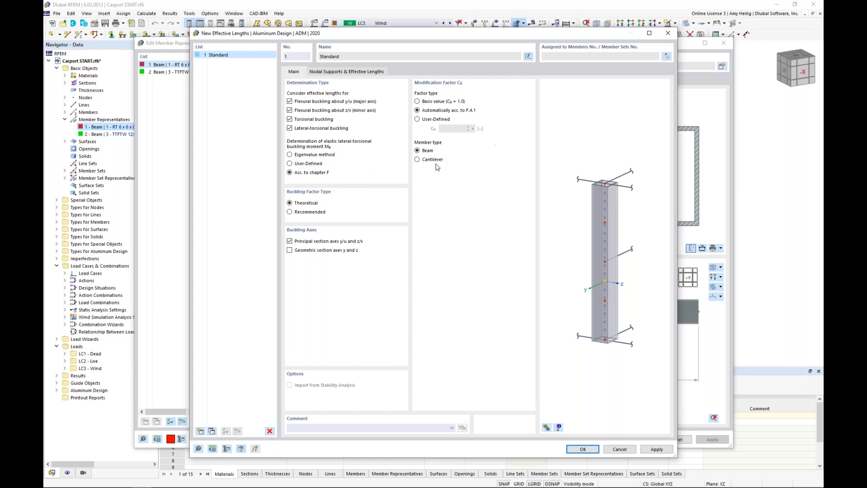
pyautogui.click(290, 155)
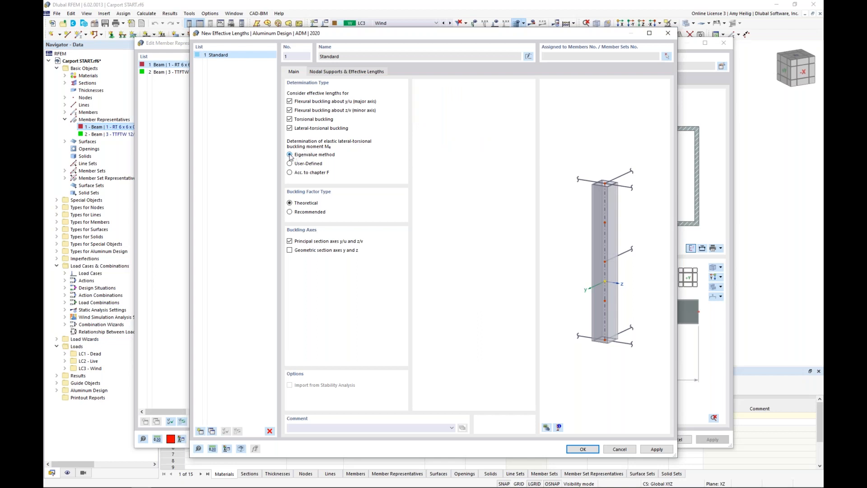
# Exclude torsional and lateral-torsional buckling from the new effective lengths and assign the definition to the column representative
pyautogui.click(290, 129)
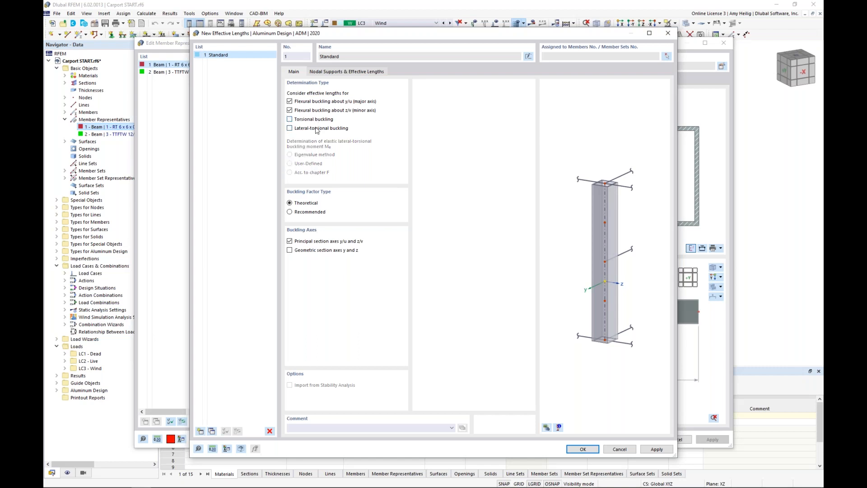
pyautogui.click(336, 73)
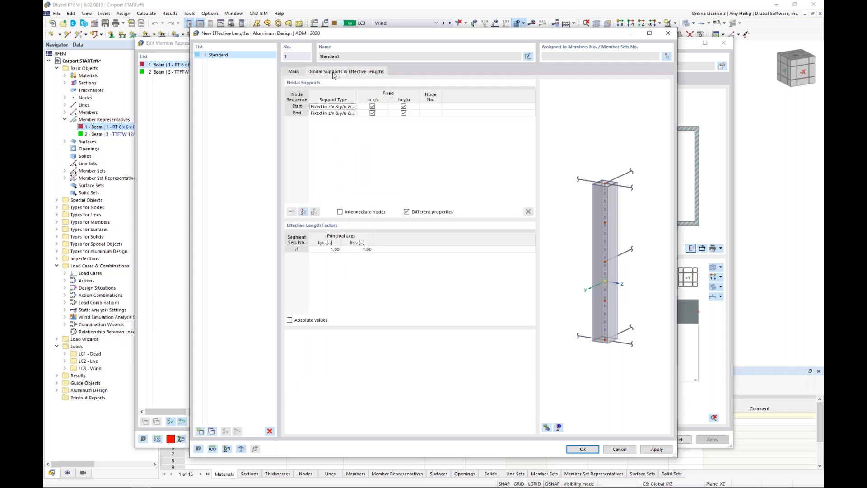
pyautogui.click(583, 449)
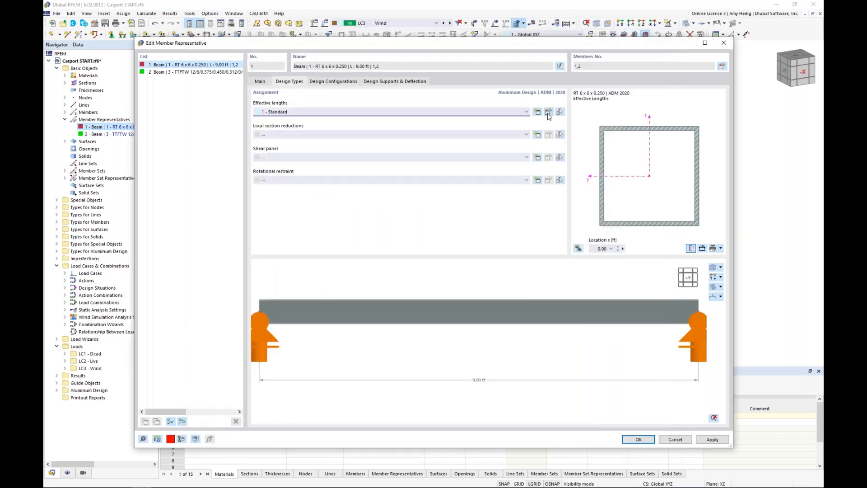
# Reopen the columns' effective lengths definition and show its nodal supports on the actual carport model in the preview
pyautogui.click(549, 112)
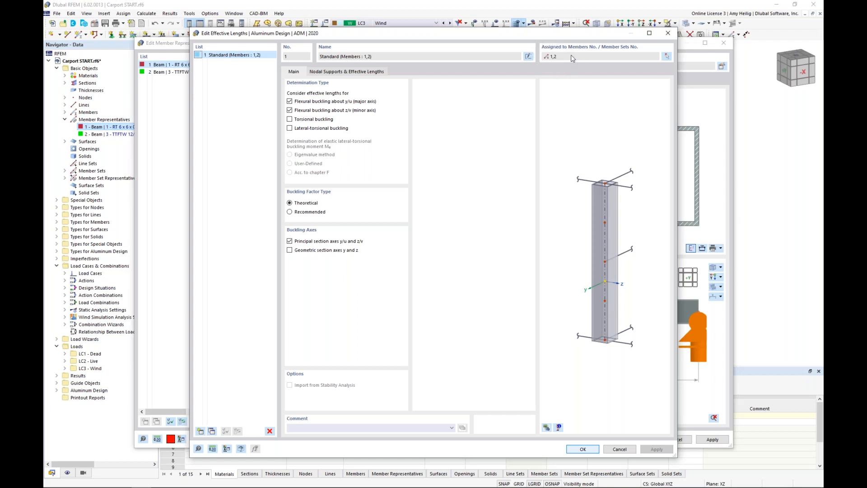
pyautogui.click(546, 427)
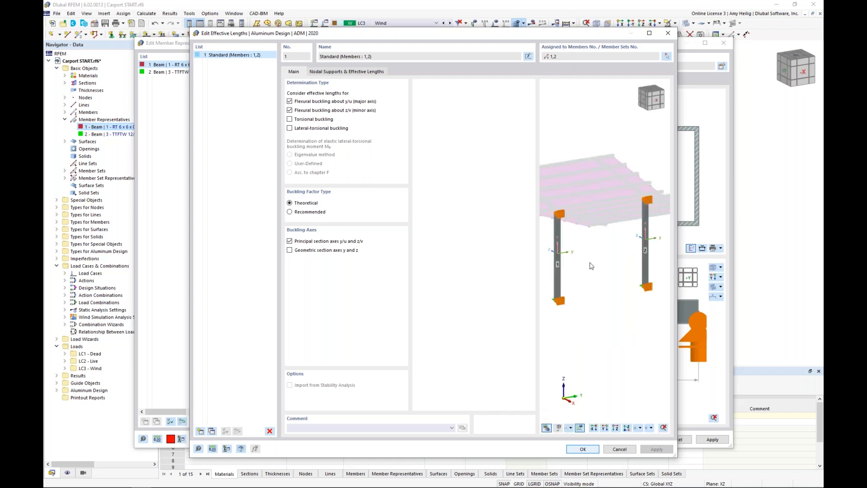
pyautogui.scroll(5, 565, 258)
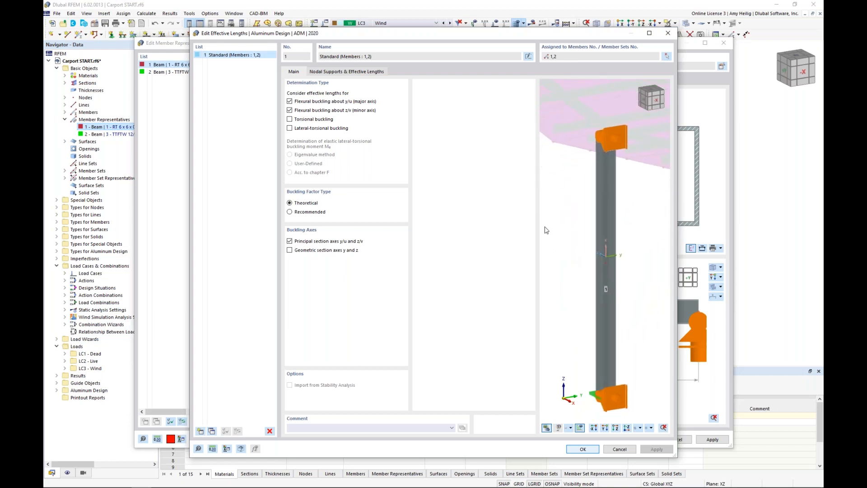
# Remove the z/v fixity from the end nodal support in the columns' effective lengths and accept the definition
pyautogui.click(337, 72)
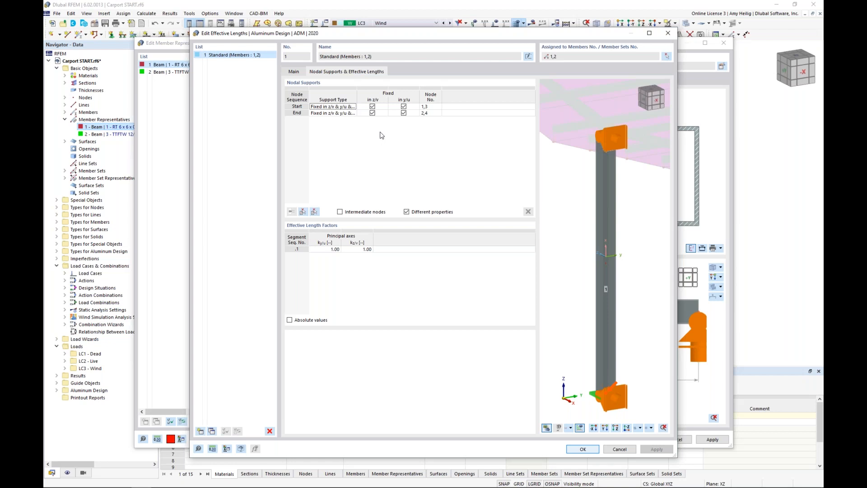
pyautogui.scroll(-2, 601, 222)
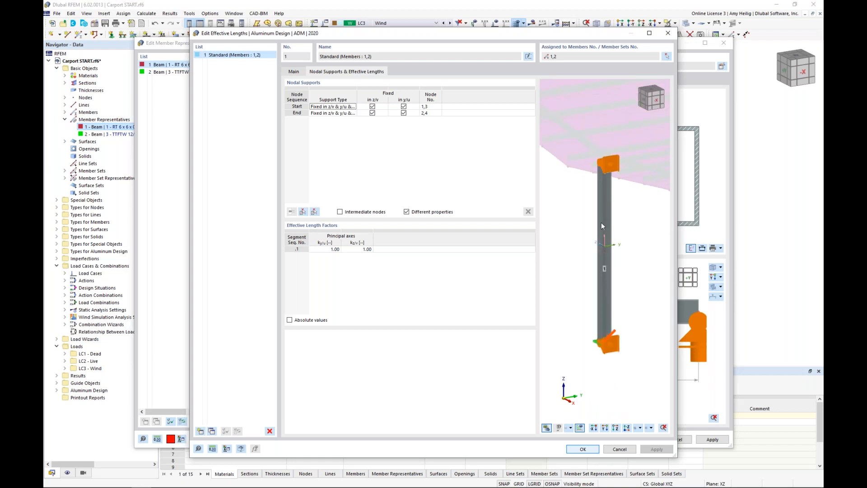
pyautogui.scroll(-2, 601, 224)
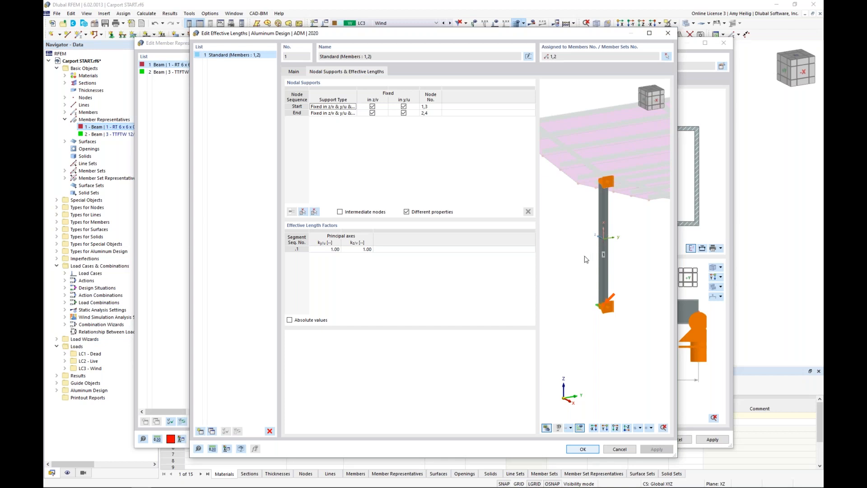
pyautogui.moveTo(619, 258); pyautogui.dragTo(591, 264, button='middle')
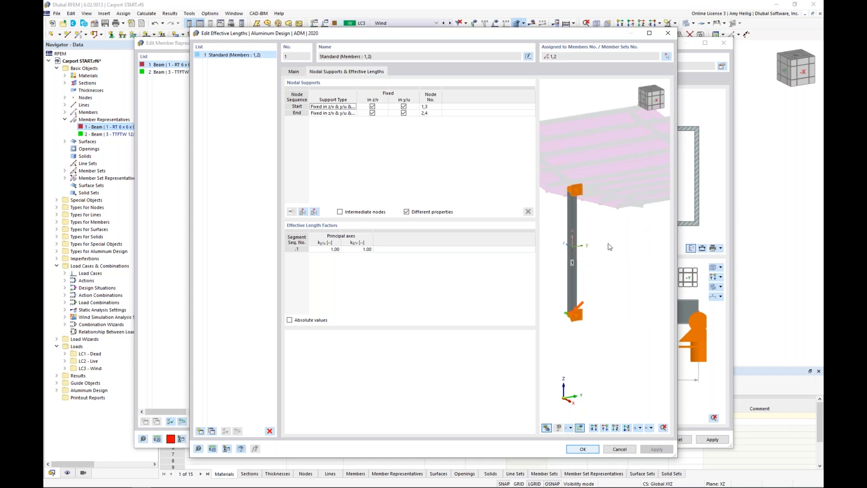
pyautogui.moveTo(631, 245)
pyautogui.keyDown('ctrl'); pyautogui.mouseDown(button='middle')
pyautogui.moveTo(601, 242)
pyautogui.moveTo(642, 239)
pyautogui.mouseUp(button='middle'); pyautogui.keyUp('ctrl')
pyautogui.keyDown('ctrl'); pyautogui.moveTo(586, 260); pyautogui.dragTo(616, 248, button='middle'); pyautogui.keyUp('ctrl')
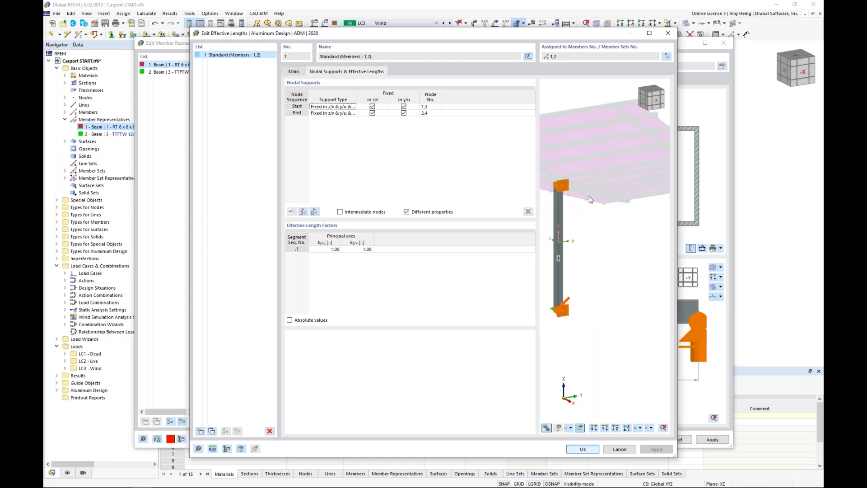
pyautogui.click(384, 115)
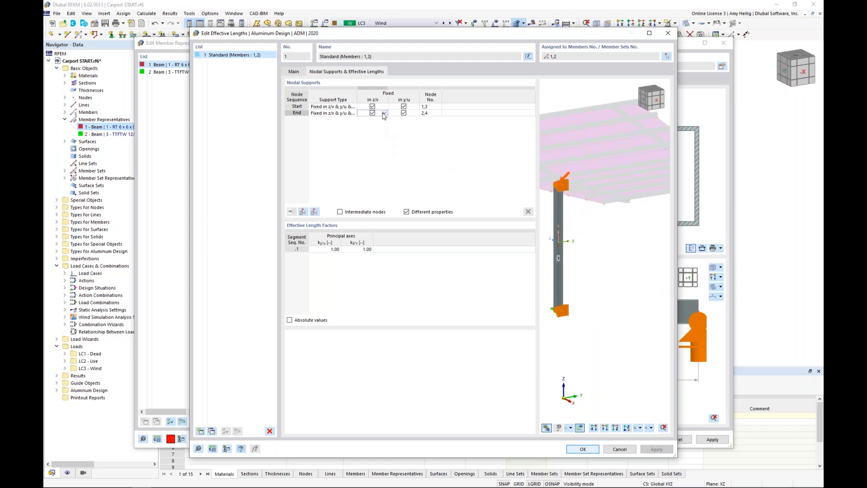
pyautogui.click(373, 113)
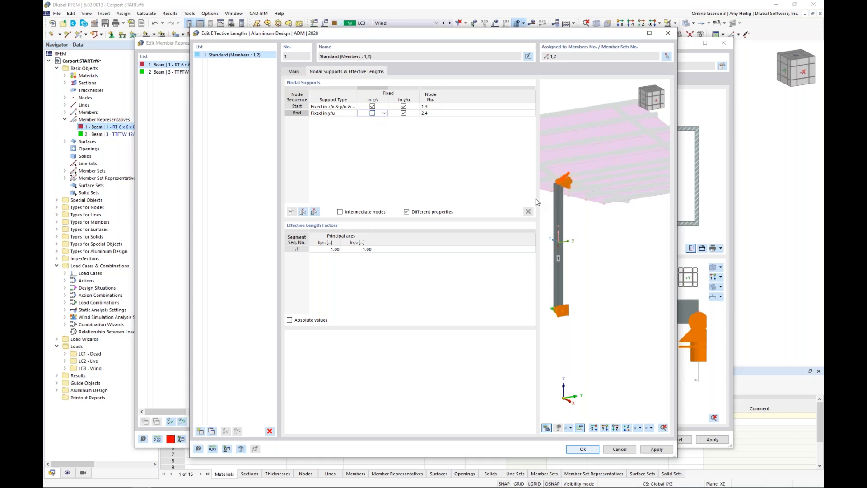
pyautogui.moveTo(573, 241); pyautogui.dragTo(590, 248, button='middle')
pyautogui.scroll(2, 563, 256)
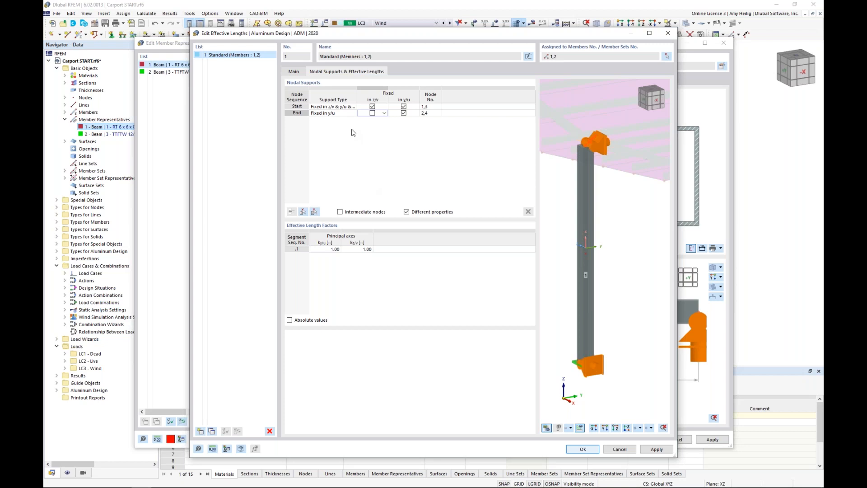
pyautogui.click(290, 320)
pyautogui.click(290, 320)
pyautogui.click(583, 449)
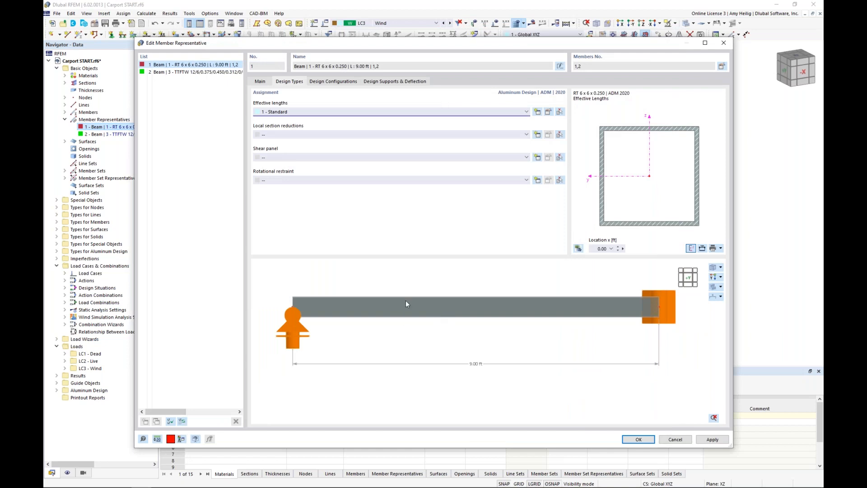
pyautogui.click(537, 135)
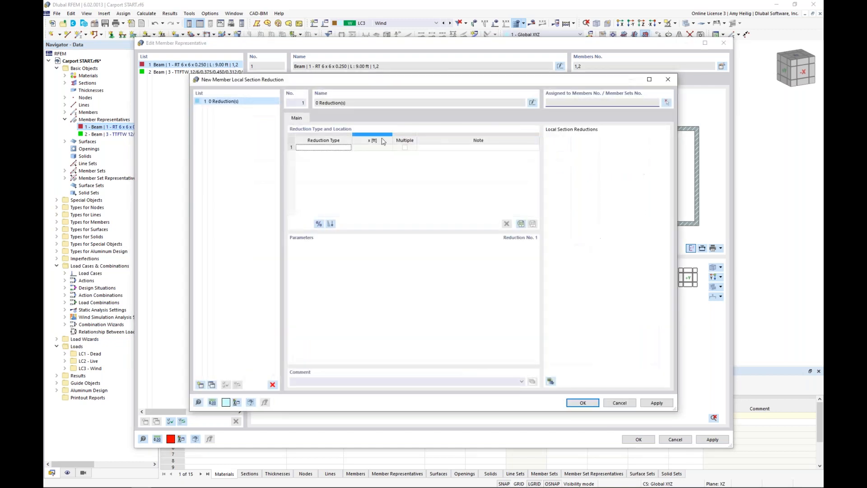
pyautogui.click(338, 148)
pyautogui.click(348, 148)
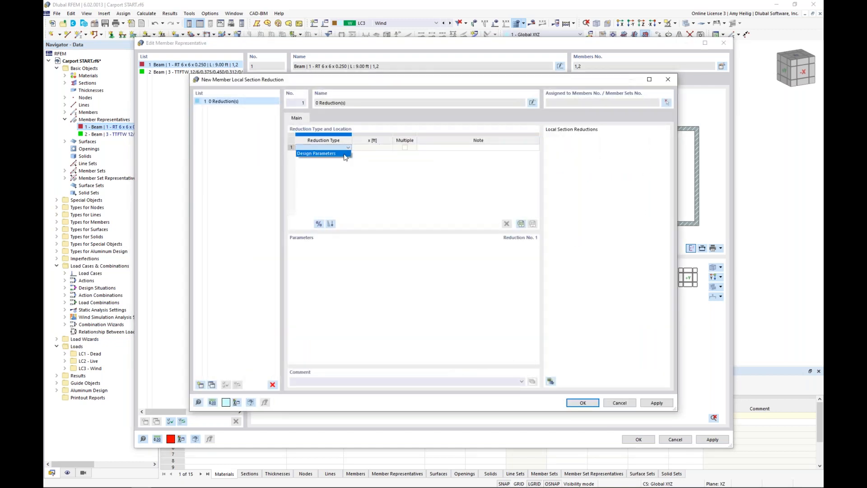
pyautogui.click(321, 154)
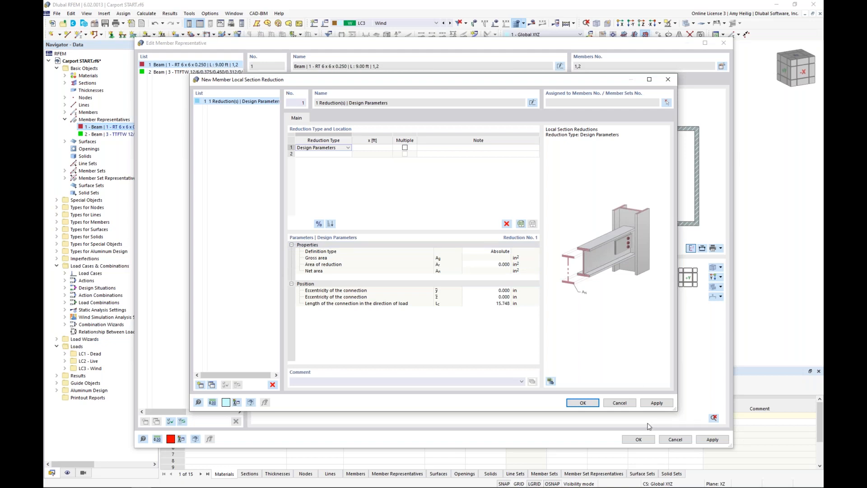
pyautogui.click(620, 403)
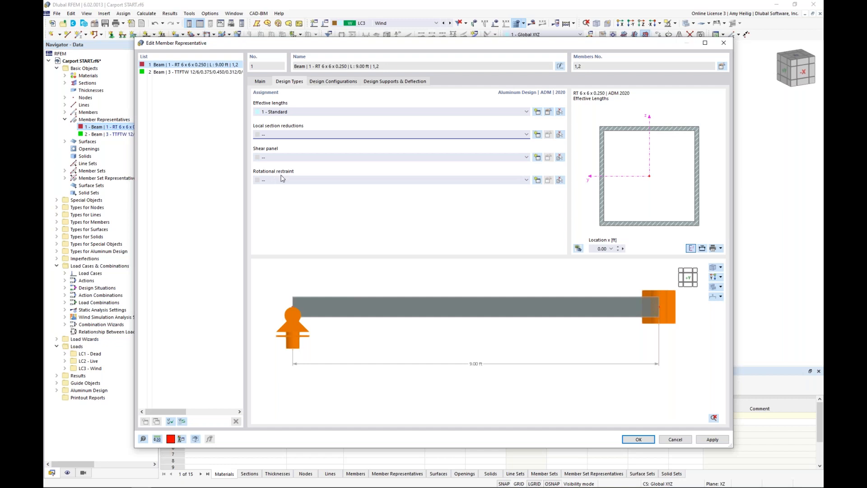
# Review the main and stability parameters of the Default strength configuration assigned to the column representative
pyautogui.click(336, 82)
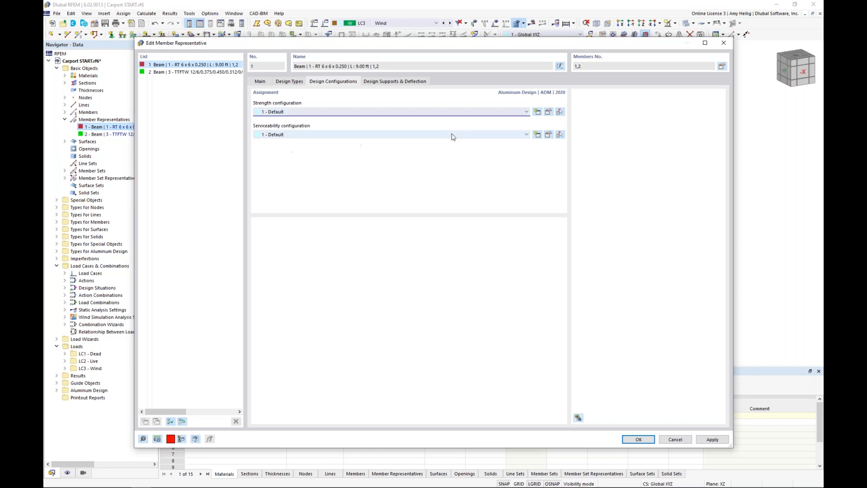
pyautogui.click(548, 112)
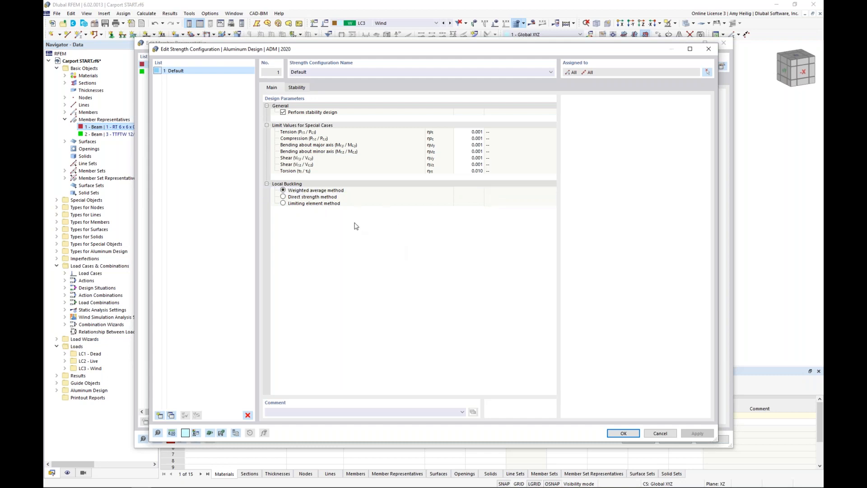
pyautogui.click(297, 88)
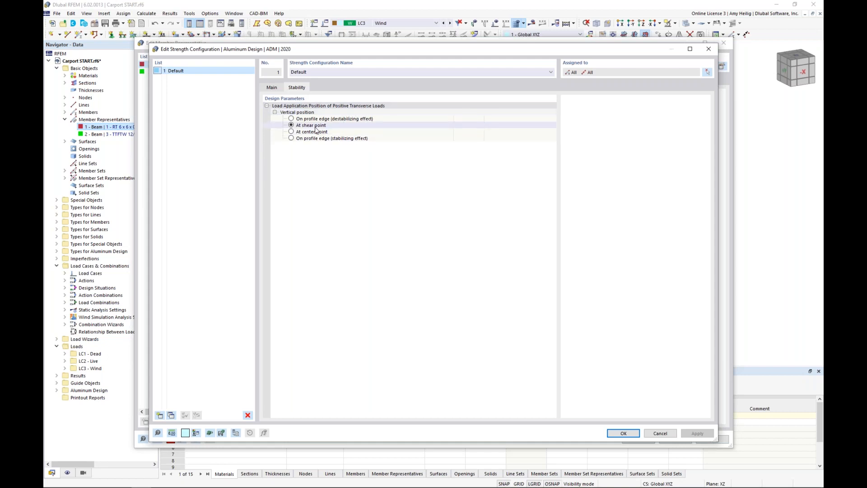
pyautogui.click(273, 88)
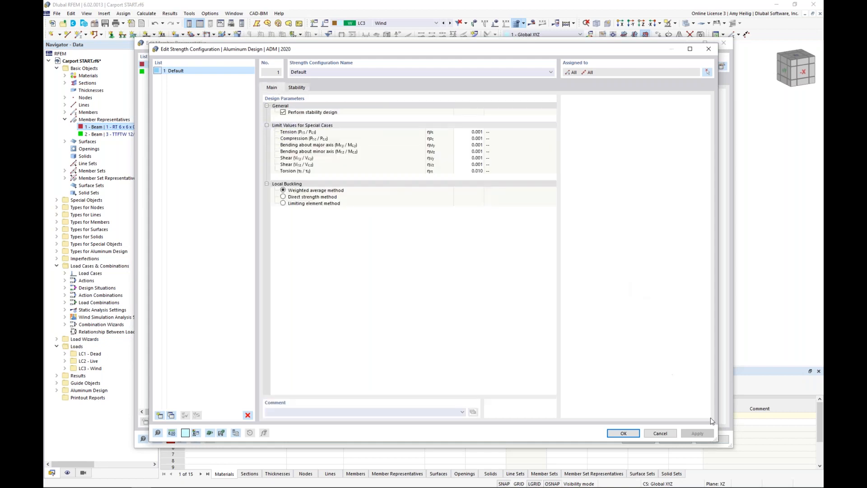
pyautogui.click(660, 433)
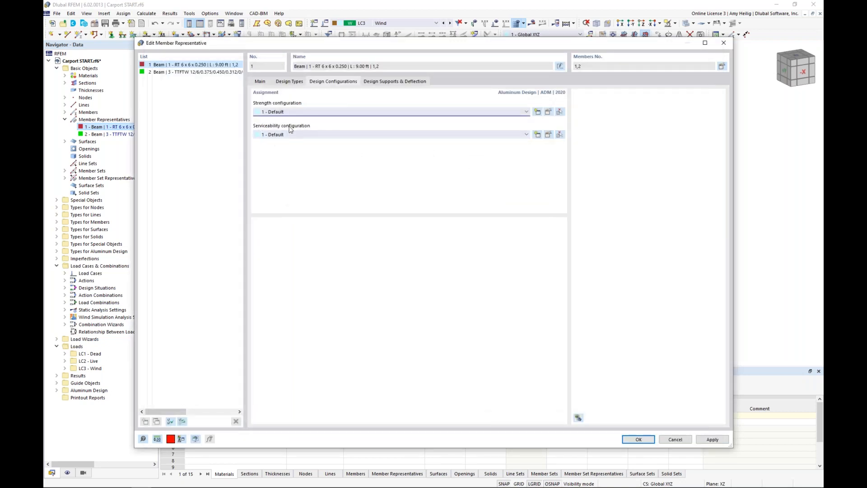
# Set the Default serviceability configuration's deflection limits to L/120 for beams and Lc/60 for cantilevers, and accept them
pyautogui.click(549, 135)
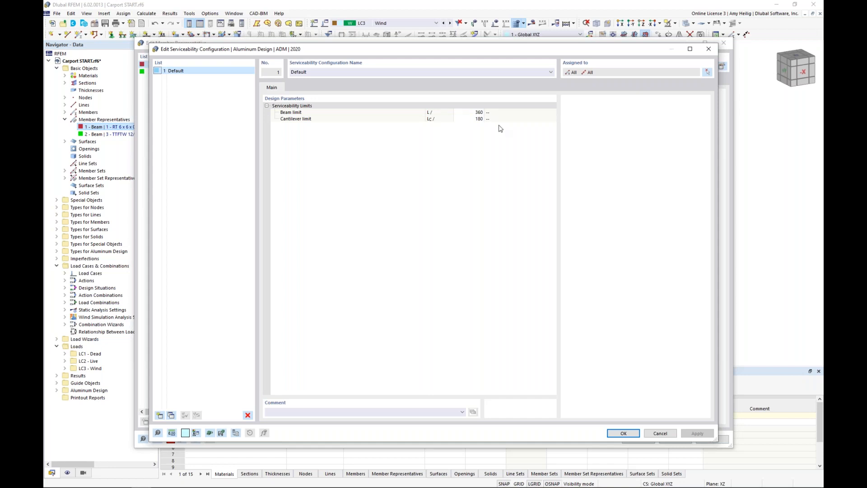
pyautogui.click(470, 112)
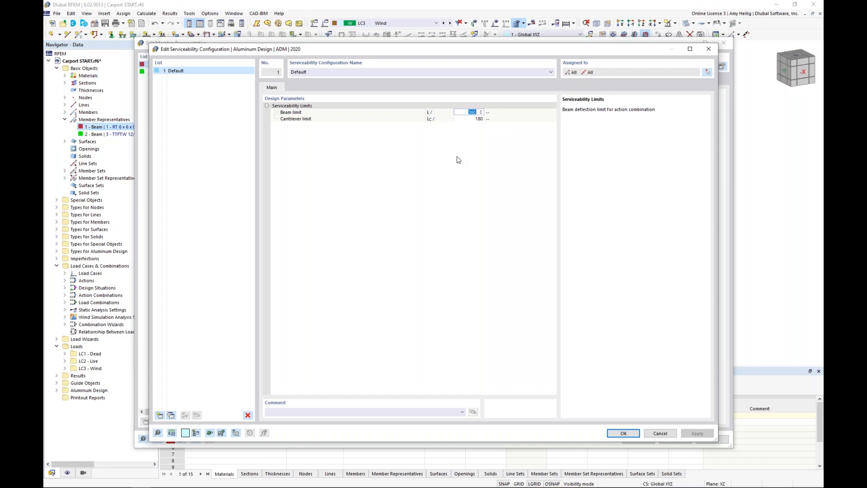
pyautogui.write('120')
pyautogui.click(464, 119)
pyautogui.write('60')
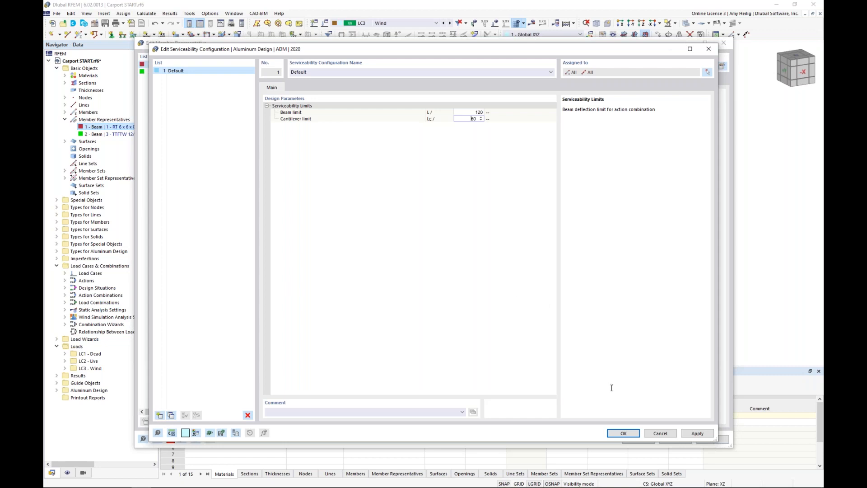
pyautogui.click(624, 434)
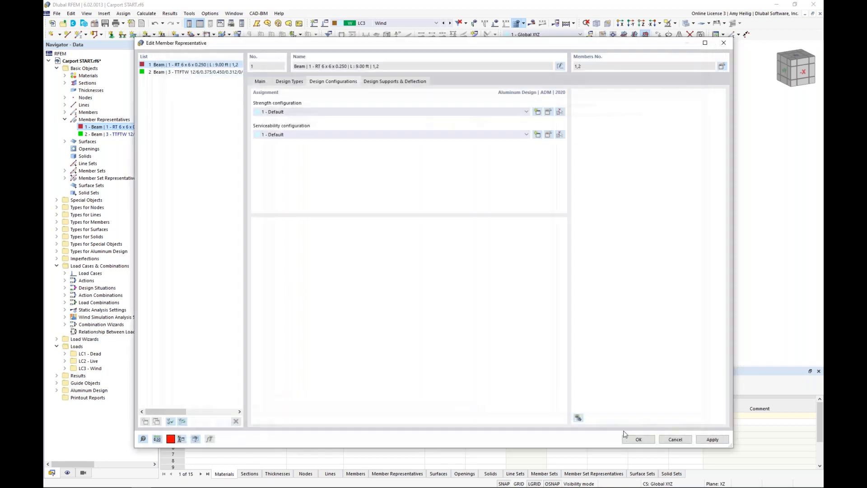
# Create a General design support with a 6 in support width in the z-axis and assign it to the column representative's member start
pyautogui.click(395, 81)
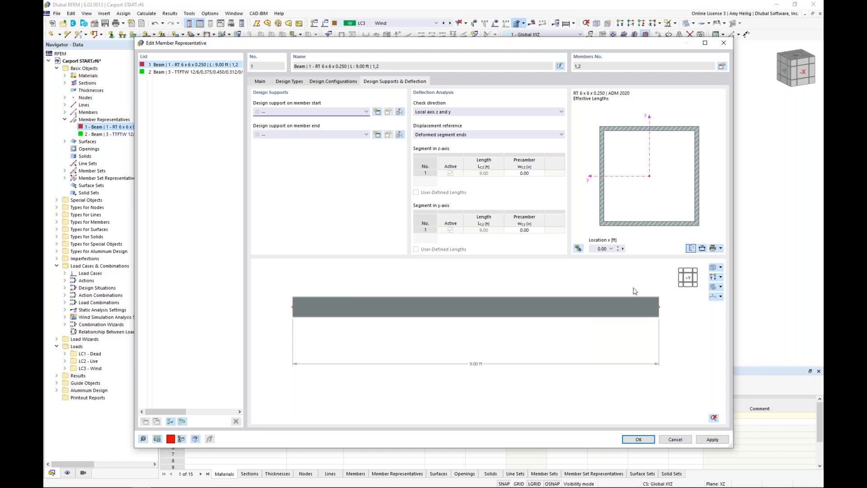
pyautogui.moveTo(531, 46); pyautogui.dragTo(538, 358)
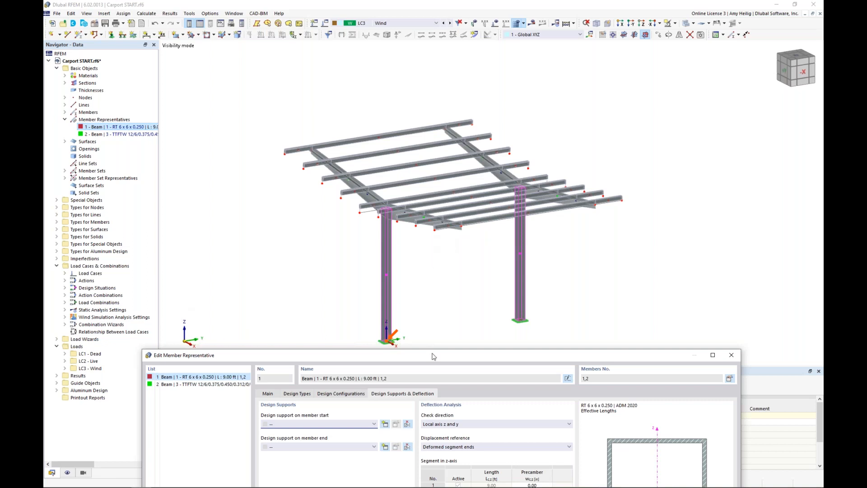
pyautogui.moveTo(434, 354); pyautogui.dragTo(449, 62)
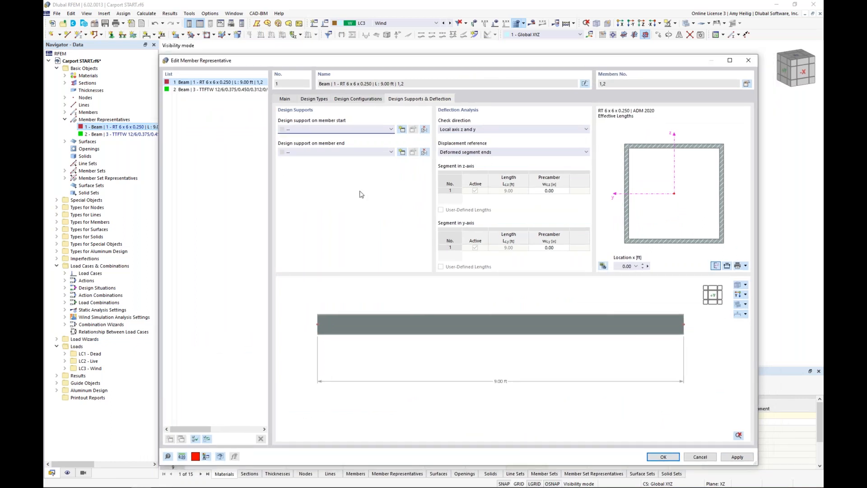
pyautogui.click(403, 130)
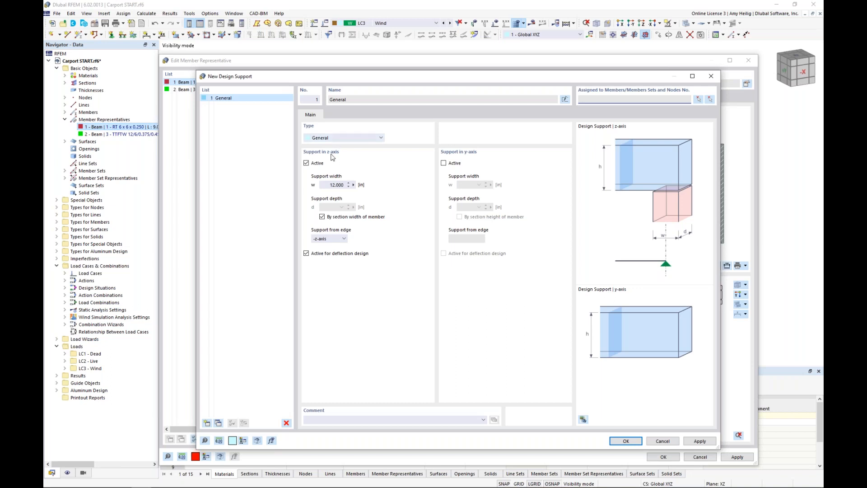
pyautogui.click(332, 185)
pyautogui.write('6')
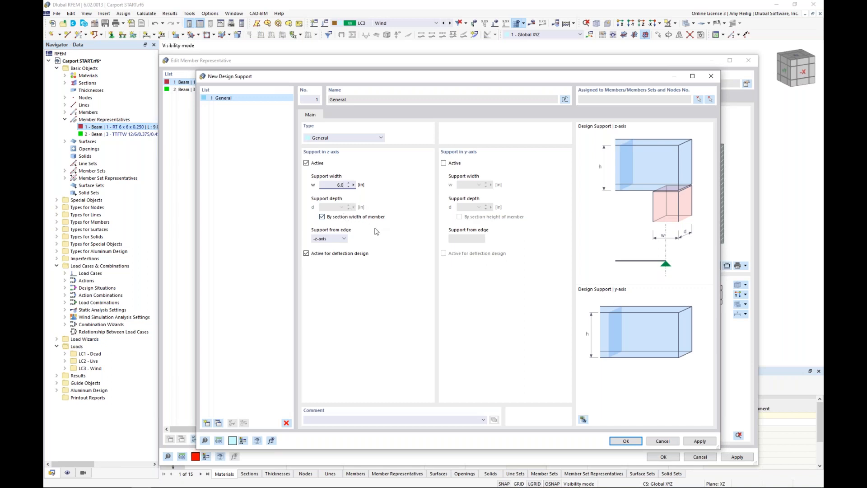
pyautogui.click(306, 253)
pyautogui.click(618, 443)
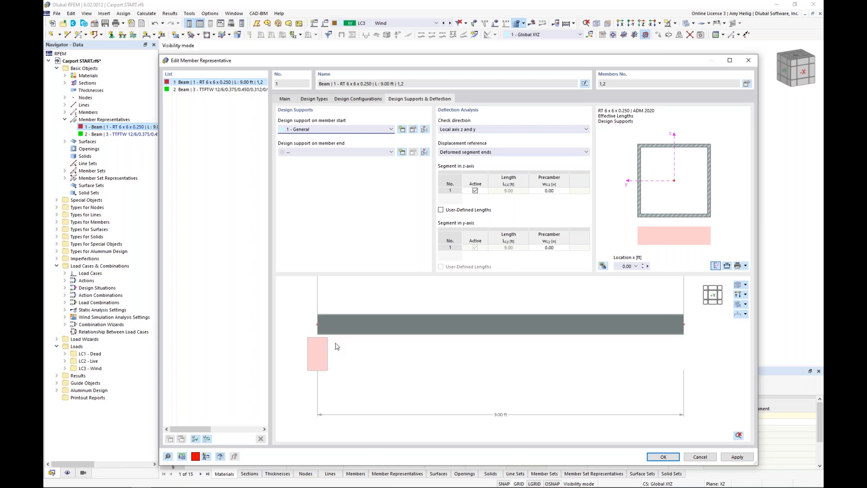
pyautogui.keyDown('ctrl'); pyautogui.moveTo(354, 342); pyautogui.dragTo(429, 353, button='middle'); pyautogui.keyUp('ctrl')
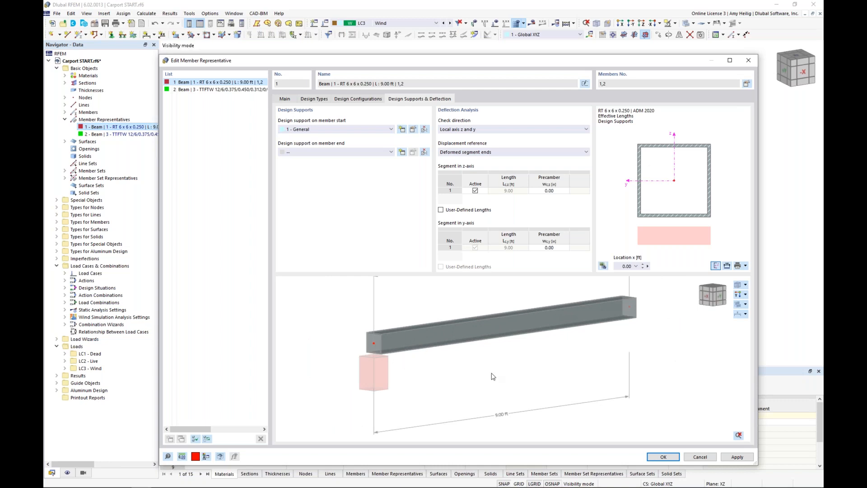
pyautogui.keyDown('ctrl'); pyautogui.moveTo(544, 361); pyautogui.dragTo(467, 353, button='middle'); pyautogui.keyUp('ctrl')
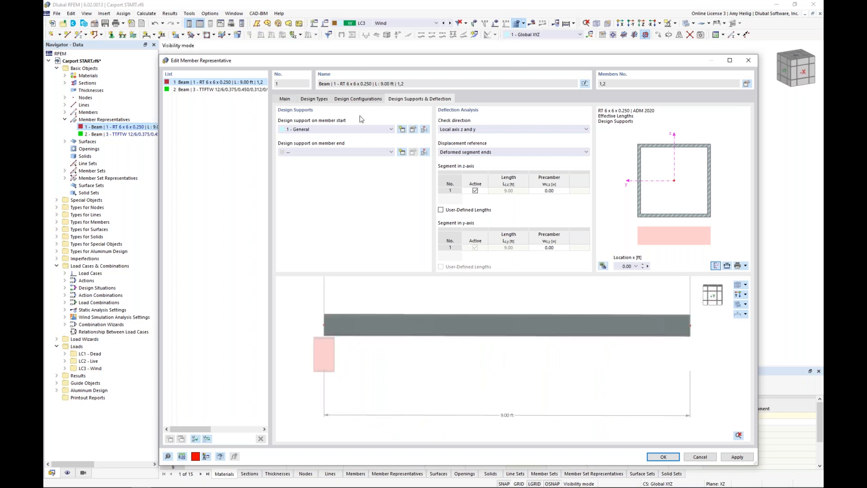
# Create a second Standard effective lengths definition with its default settings for the tapered beam representative of members 3, 4, 33 and 34
pyautogui.click(193, 94)
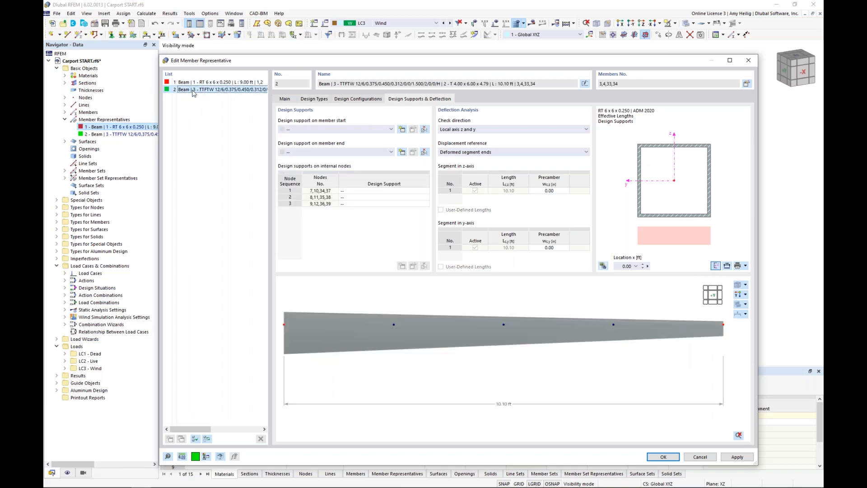
pyautogui.moveTo(306, 62); pyautogui.dragTo(333, 351)
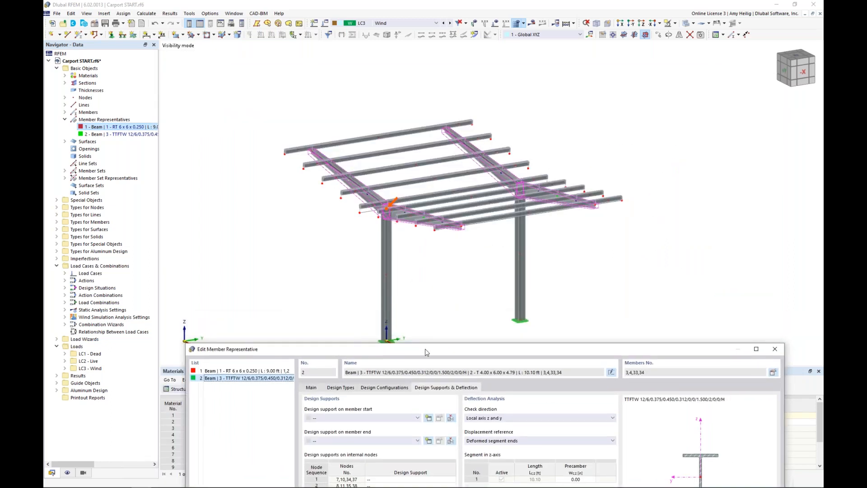
pyautogui.moveTo(424, 349); pyautogui.dragTo(407, 56)
pyautogui.click(322, 95)
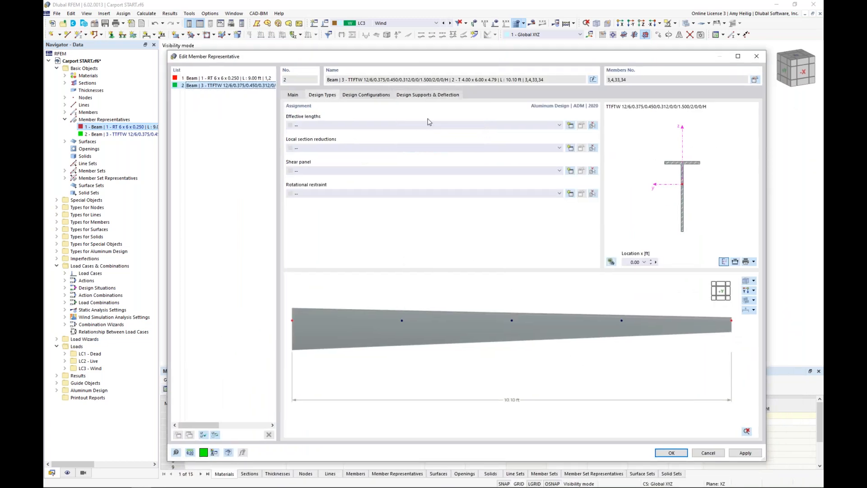
pyautogui.click(570, 126)
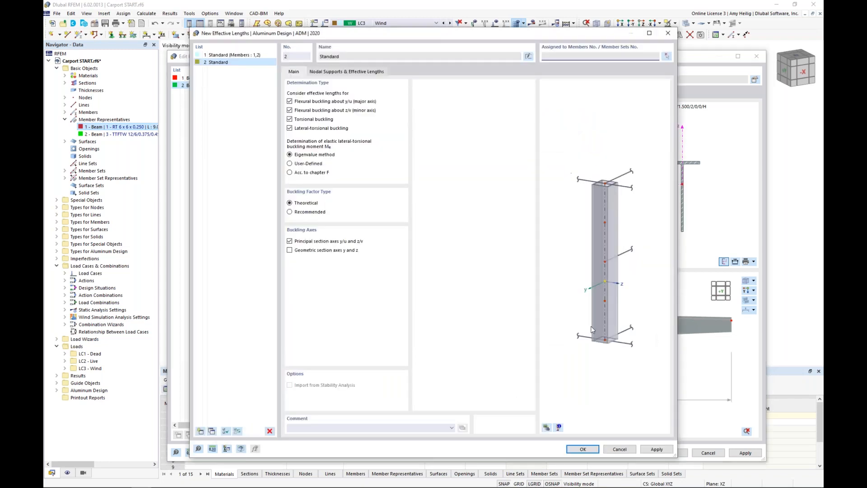
pyautogui.click(583, 449)
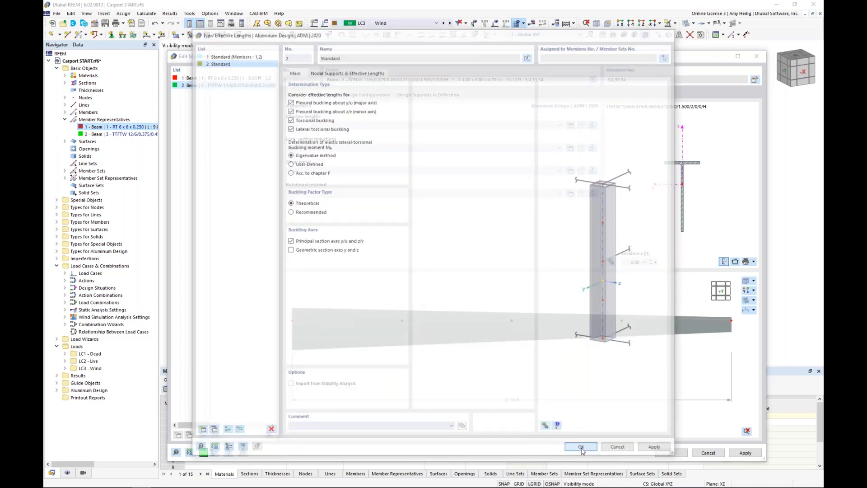
# Open the nodal supports of the tapered beams' effective lengths definition and show the carport model in its preview
pyautogui.click(583, 127)
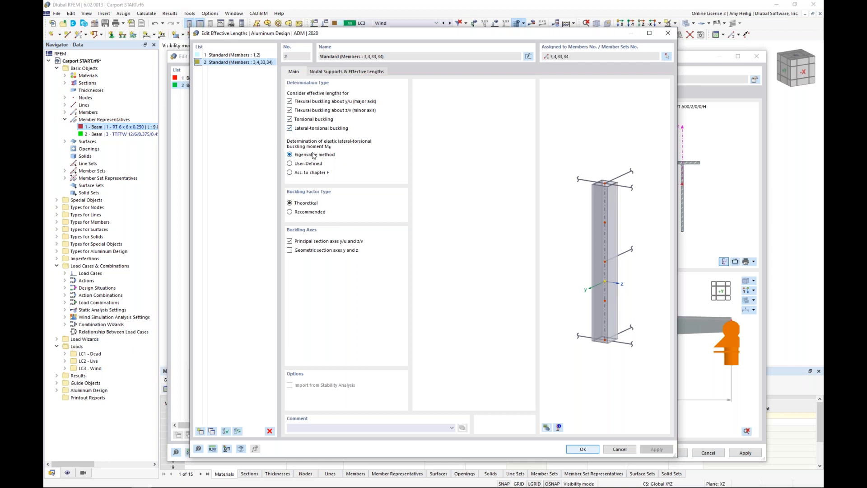
pyautogui.click(334, 75)
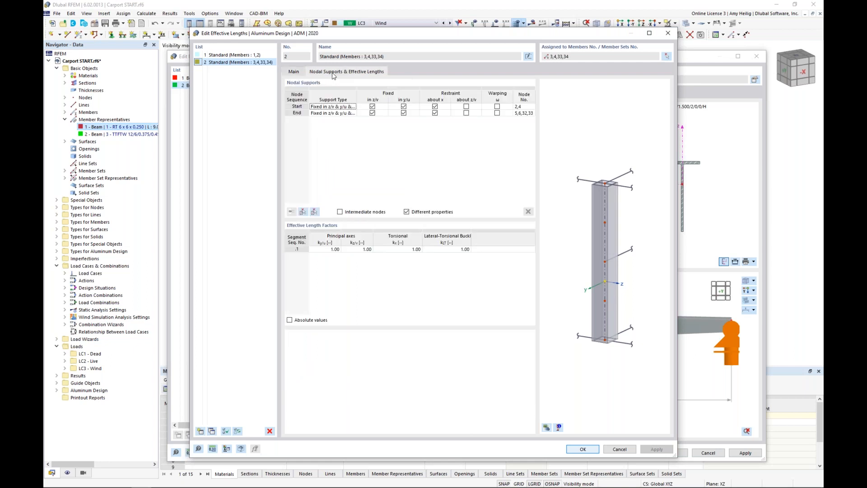
pyautogui.click(547, 427)
pyautogui.keyDown('ctrl'); pyautogui.moveTo(571, 306); pyautogui.dragTo(597, 329, button='middle'); pyautogui.keyUp('ctrl')
pyautogui.scroll(5, 594, 285)
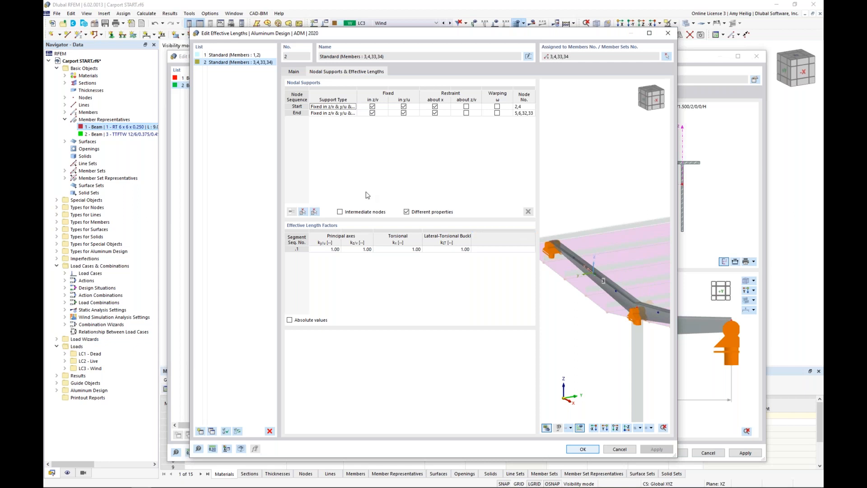
# Enable intermediate nodes for the nodal supports and take them from a tapered roof beam in the model
pyautogui.click(341, 214)
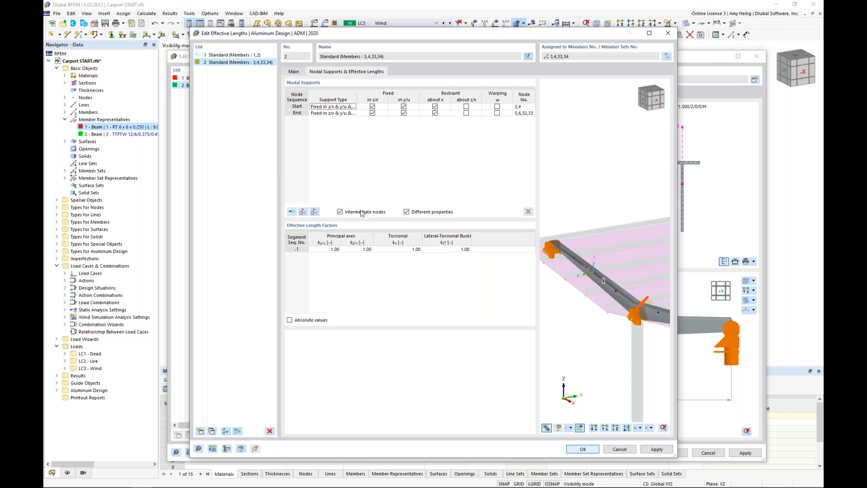
pyautogui.click(303, 212)
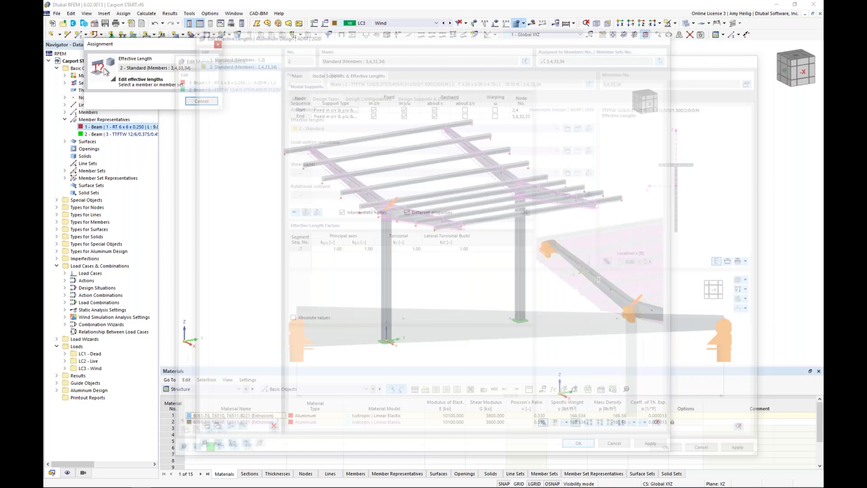
pyautogui.click(339, 197)
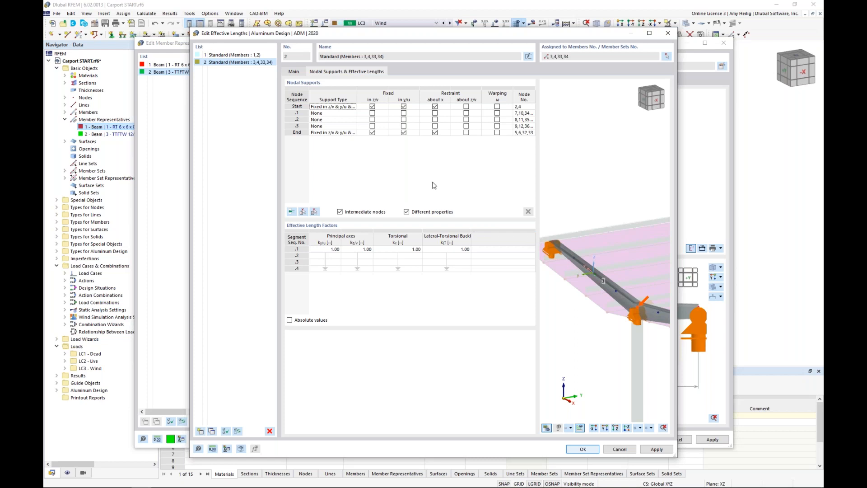
# Fix intermediate node .1 in y/u and set its support eccentricity to At upper flange
pyautogui.moveTo(622, 316); pyautogui.dragTo(595, 288, button='middle')
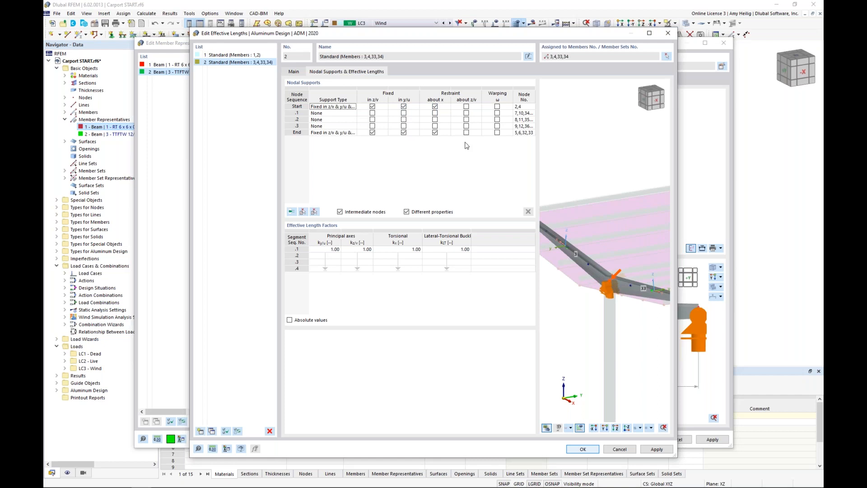
pyautogui.click(412, 114)
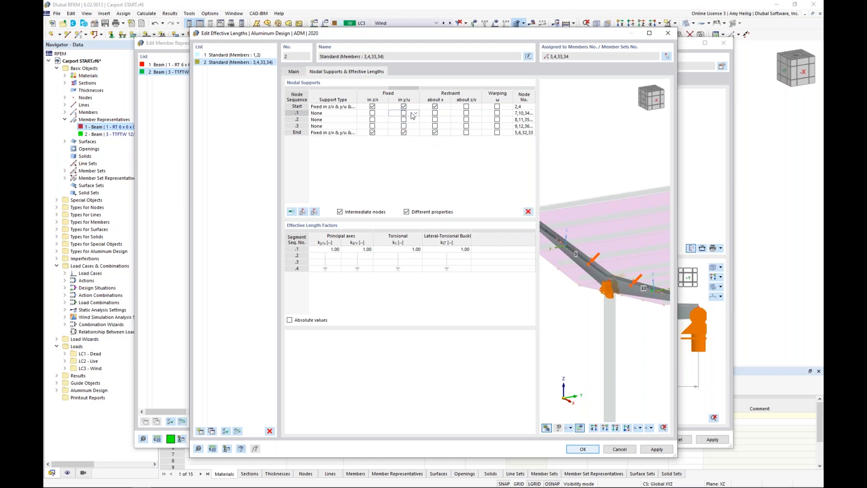
pyautogui.click(403, 113)
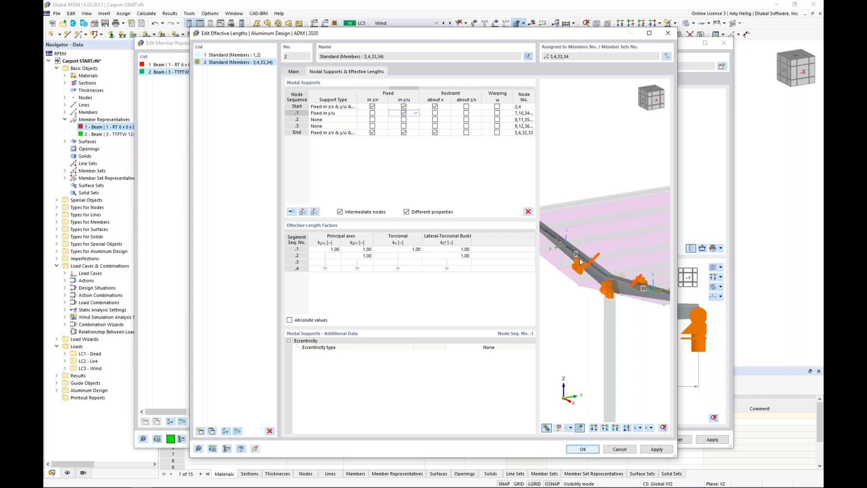
pyautogui.click(488, 348)
pyautogui.click(492, 348)
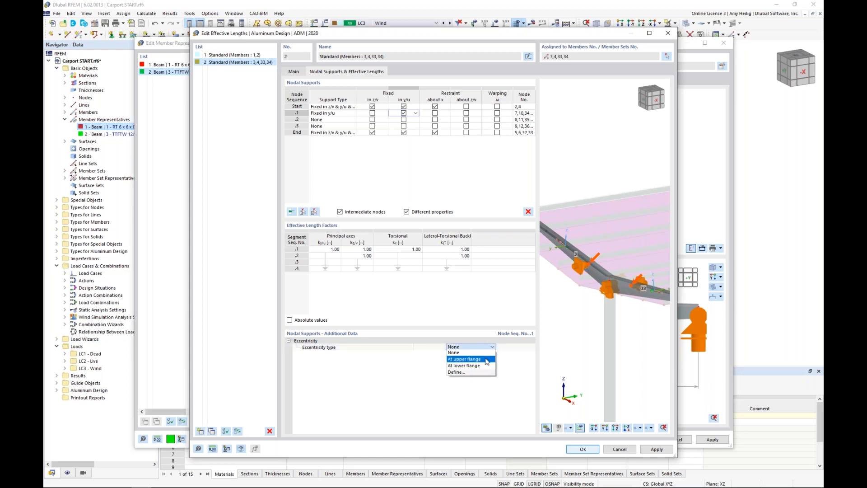
pyautogui.click(486, 360)
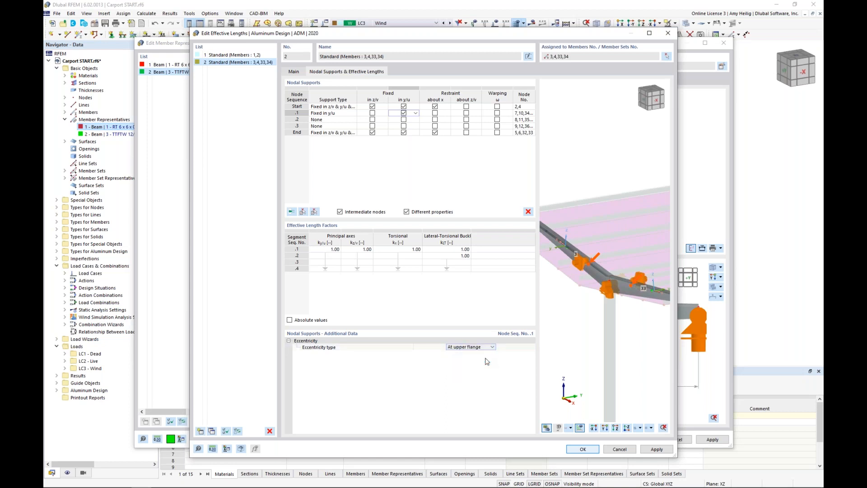
# Fix intermediate node .2 in y/u with its support eccentricity at the upper flange
pyautogui.click(413, 120)
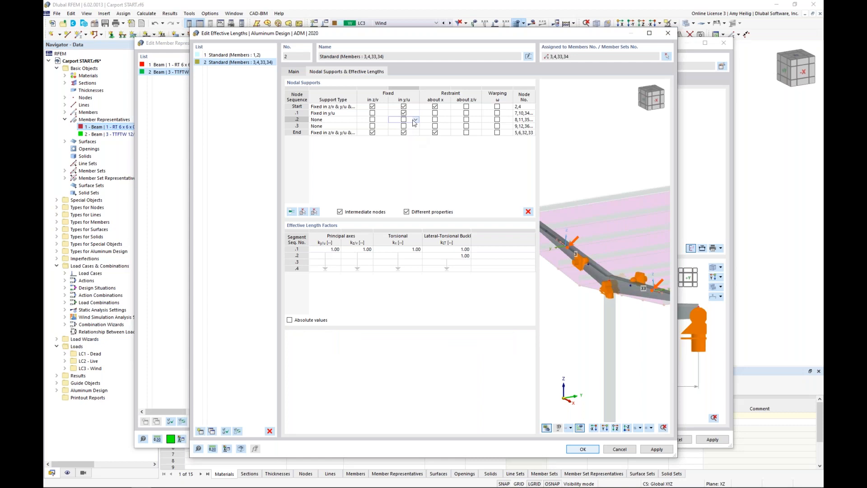
pyautogui.click(404, 120)
pyautogui.click(474, 347)
pyautogui.click(493, 347)
pyautogui.click(487, 359)
# Fix intermediate node .3 in y/u with its support eccentricity at the upper flange
pyautogui.click(413, 126)
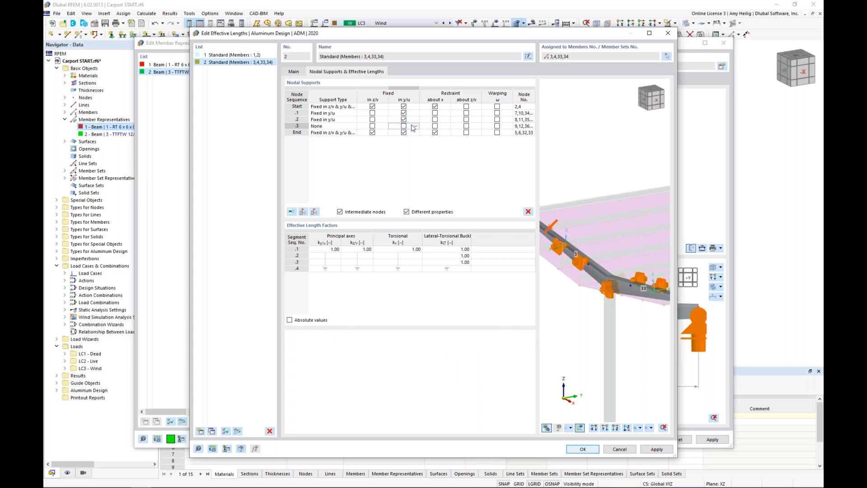
pyautogui.click(404, 126)
pyautogui.click(488, 348)
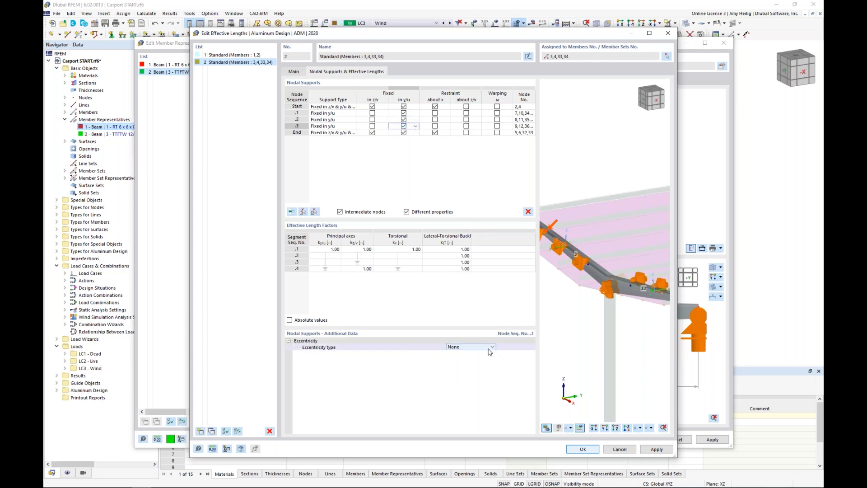
pyautogui.click(488, 348)
pyautogui.click(489, 360)
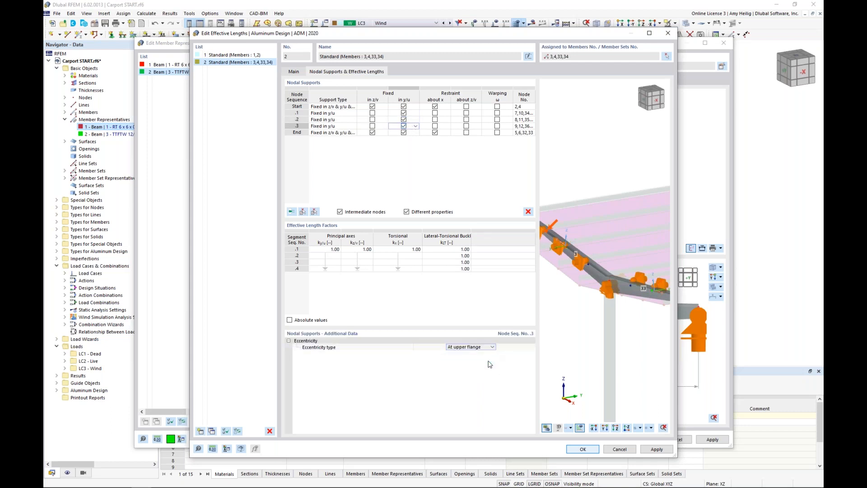
# Reduce the End node support to fixed in y/u only, set its eccentricity to At upper flange, and accept the effective lengths
pyautogui.moveTo(582, 294); pyautogui.dragTo(606, 325, button='middle')
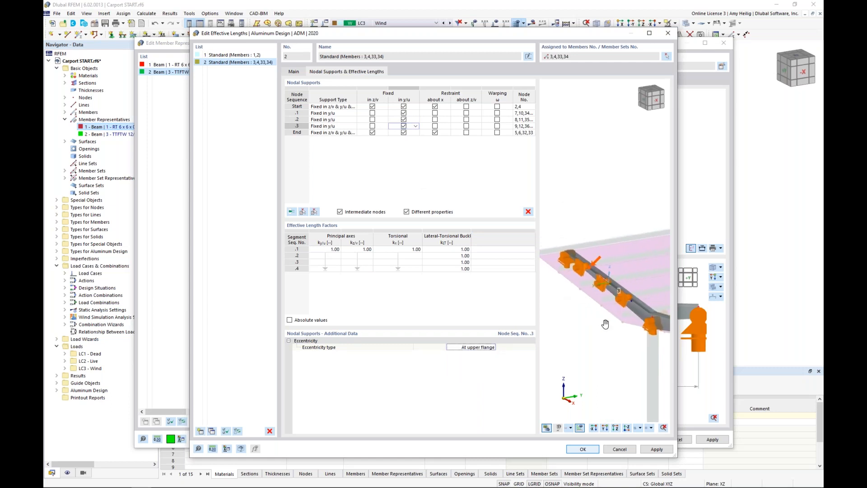
pyautogui.click(372, 134)
pyautogui.click(435, 134)
pyautogui.click(435, 133)
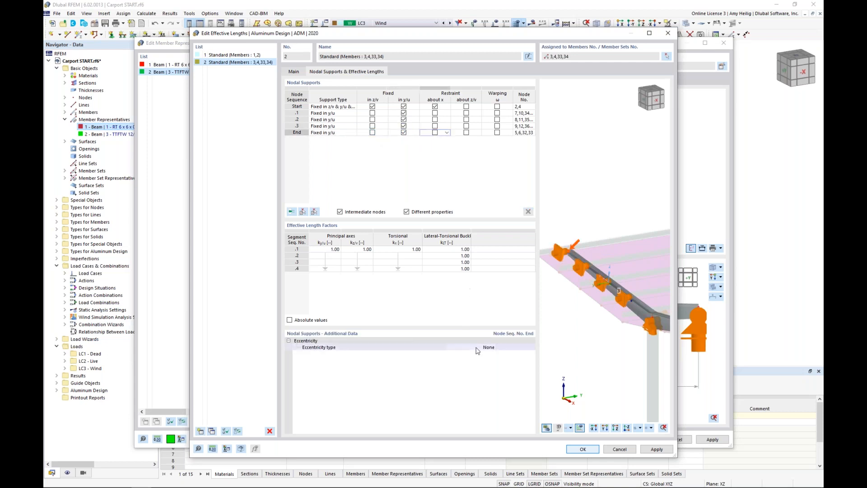
pyautogui.click(492, 347)
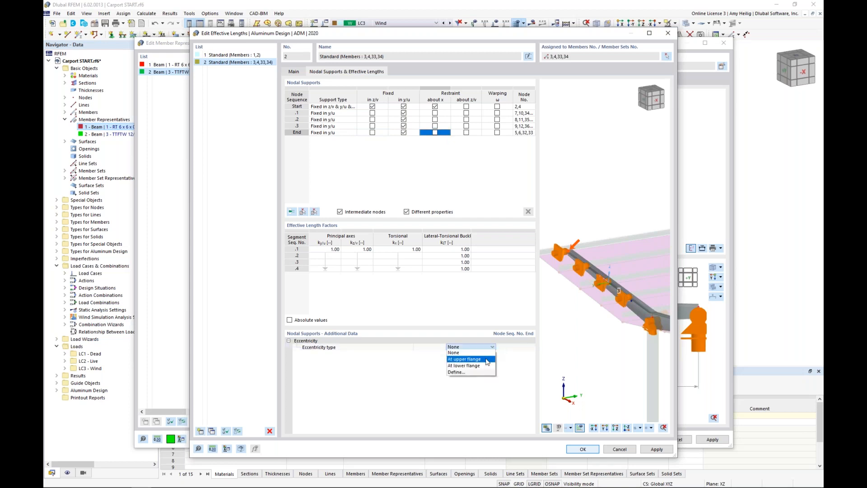
pyautogui.click(488, 359)
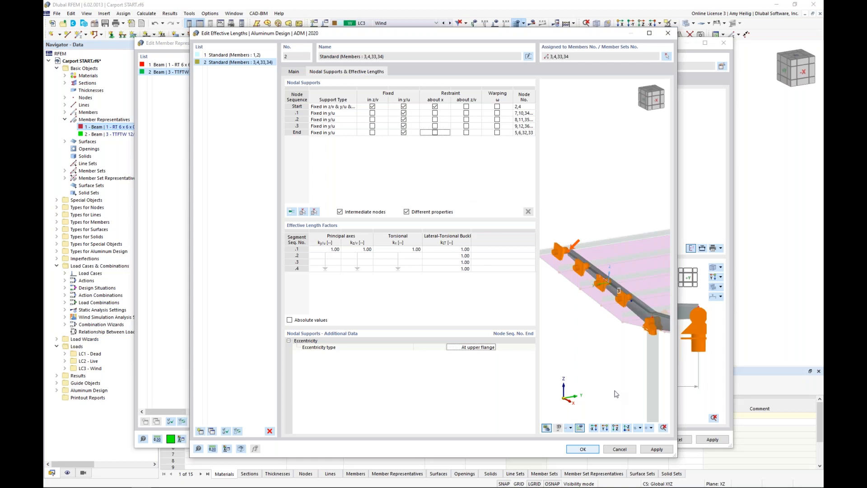
pyautogui.click(583, 448)
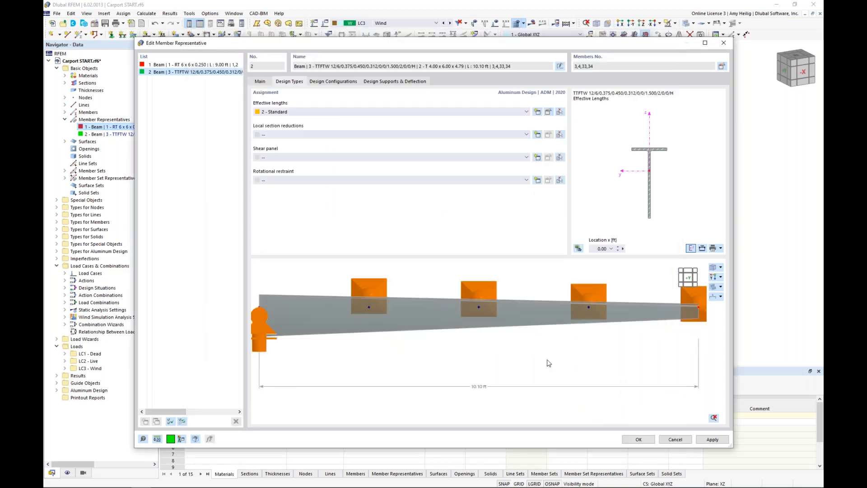
# Create a general design support at the tapered beam's member start, active in both z and y axes with 6.0 in support widths
pyautogui.scroll(-2, 402, 353)
pyautogui.keyDown('ctrl'); pyautogui.moveTo(402, 353); pyautogui.dragTo(379, 367, button='middle'); pyautogui.keyUp('ctrl')
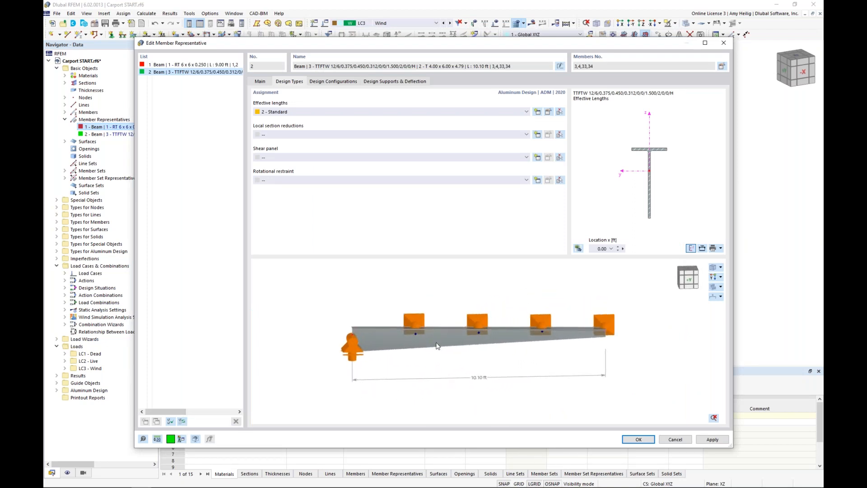
pyautogui.click(393, 83)
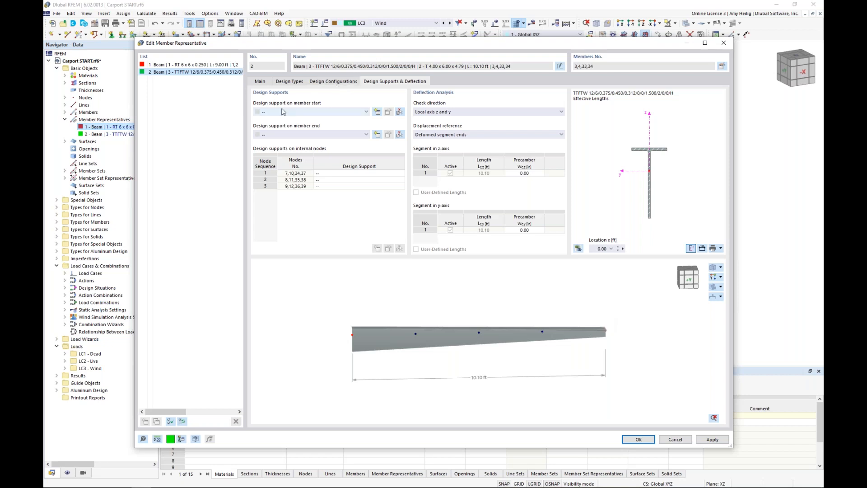
pyautogui.click(378, 112)
pyautogui.doubleClick(336, 185)
pyautogui.write('6.0')
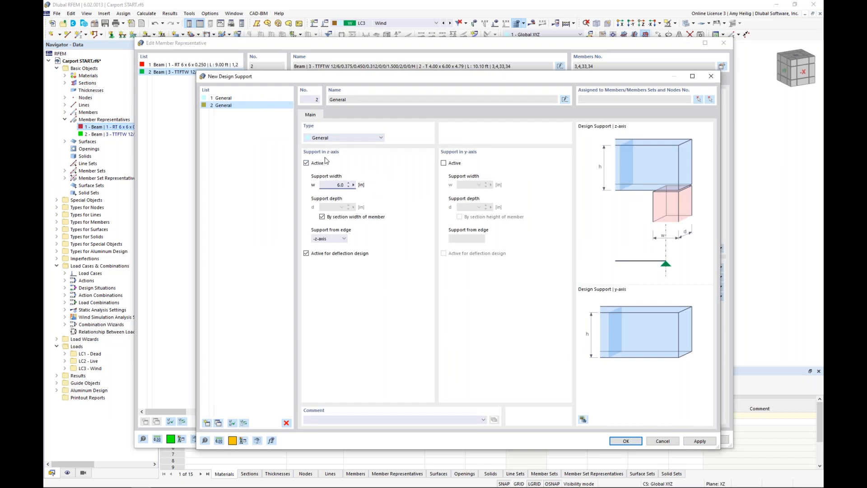
pyautogui.click(444, 163)
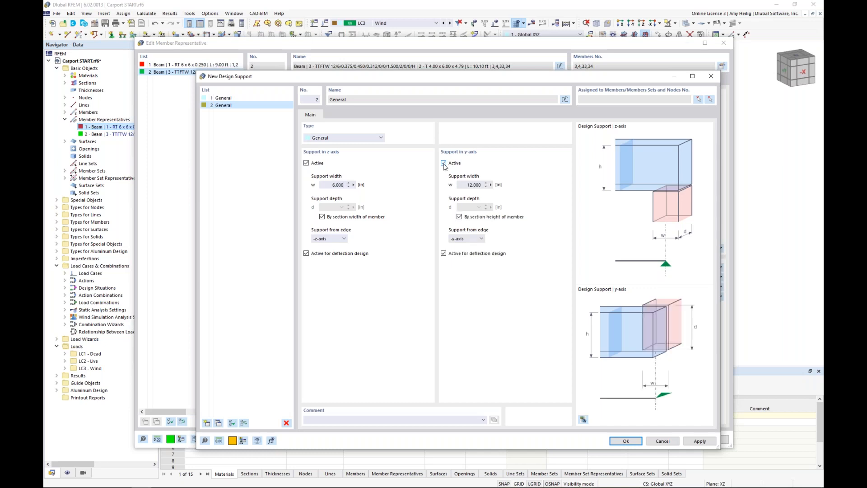
pyautogui.doubleClick(467, 185)
pyautogui.write('6.0')
pyautogui.click(620, 443)
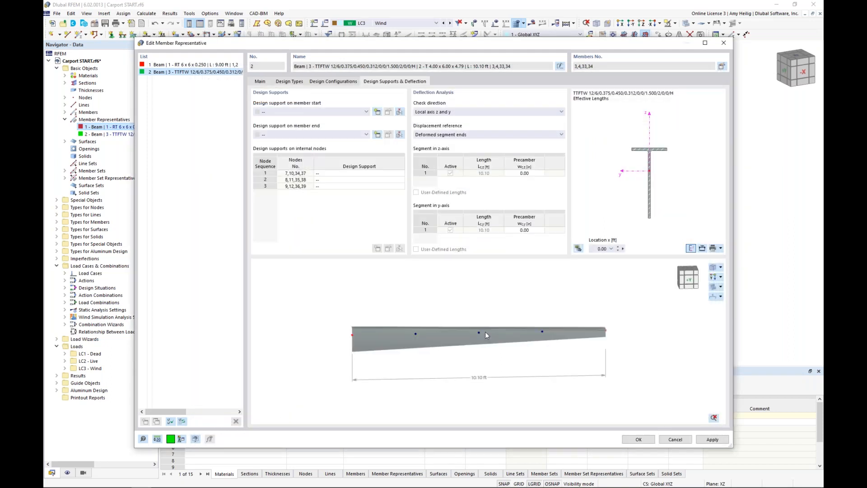
# Check the design support on the beam, then save the member representative and accept deleting the existing results
pyautogui.keyDown('ctrl'); pyautogui.moveTo(403, 327); pyautogui.dragTo(495, 329, button='middle'); pyautogui.keyUp('ctrl')
pyautogui.scroll(5, 451, 382)
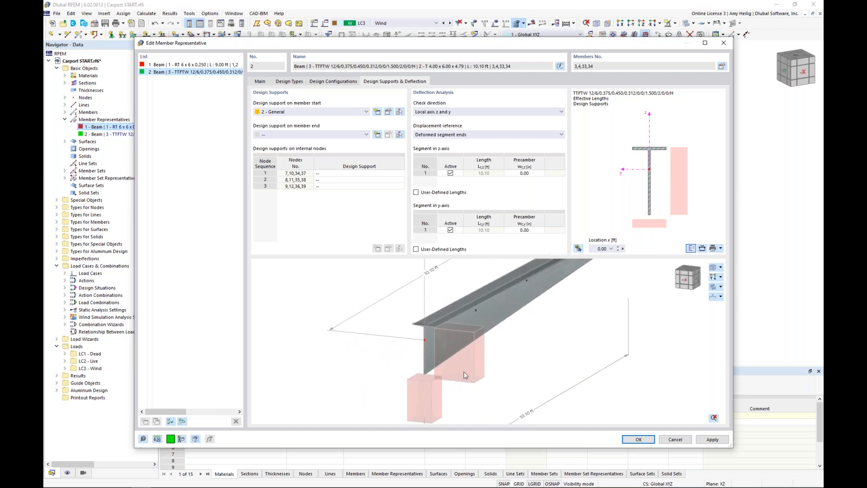
pyautogui.scroll(-3, 558, 351)
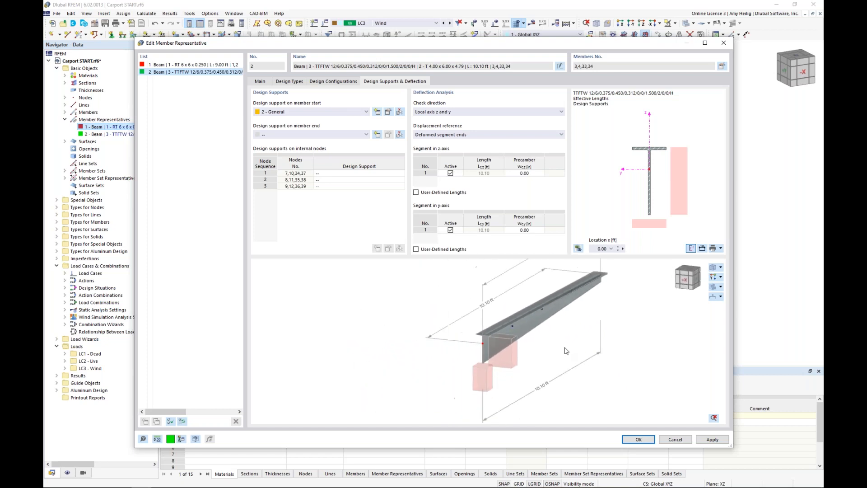
pyautogui.keyDown('ctrl'); pyautogui.moveTo(573, 345); pyautogui.dragTo(441, 333, button='middle'); pyautogui.keyUp('ctrl')
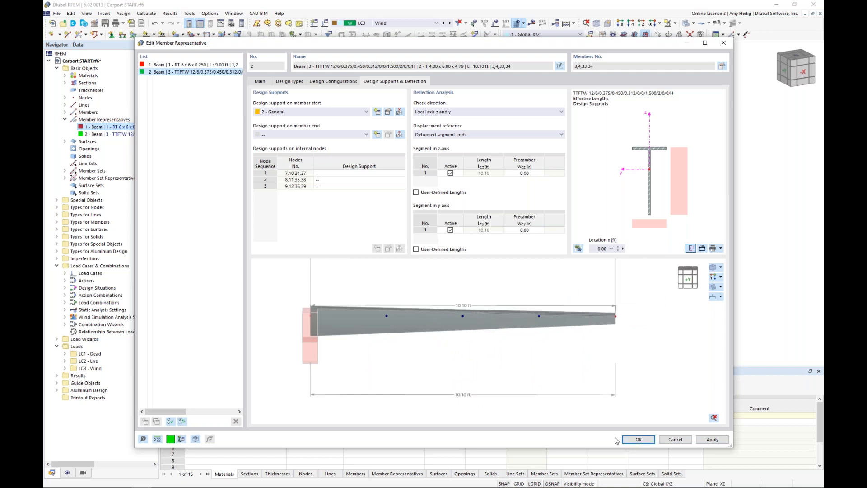
pyautogui.click(631, 438)
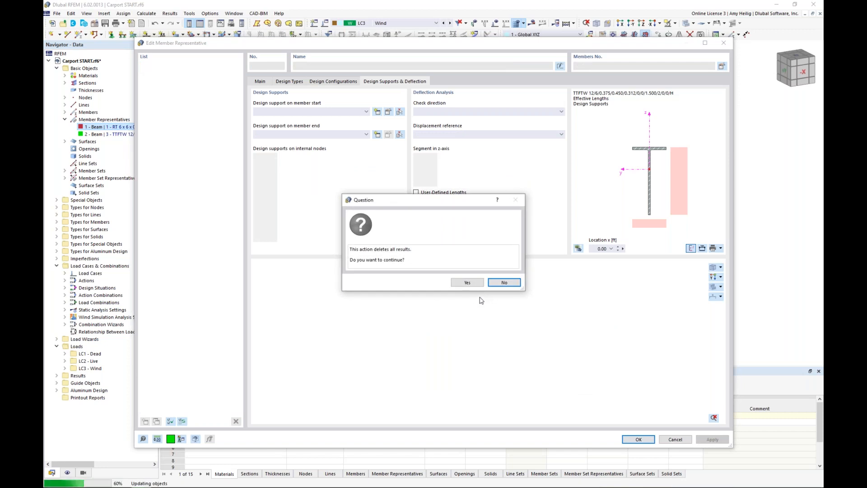
pyautogui.click(468, 283)
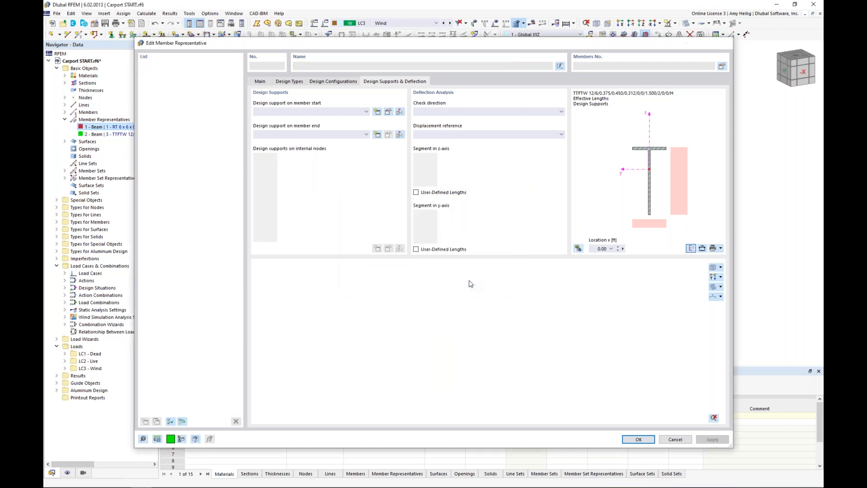
# Open the member set representative of the thin-walled tube purlins (member sets 1-9) for editing
pyautogui.scroll(5, 321, 186)
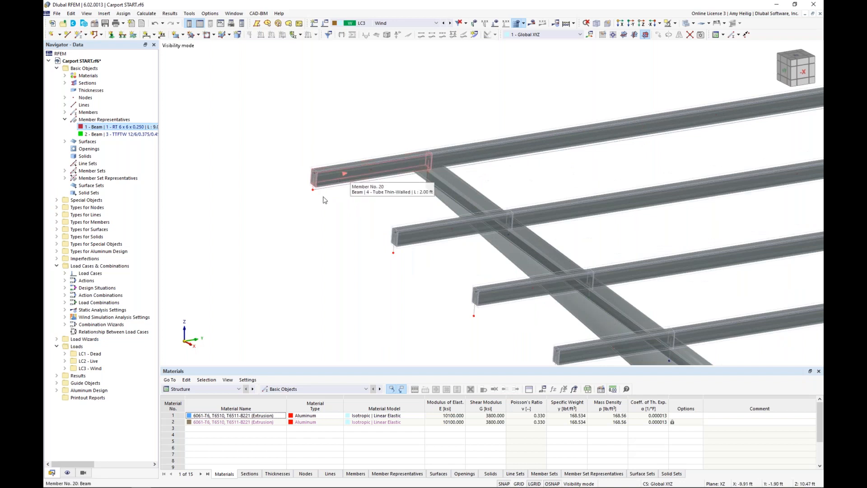
pyautogui.scroll(-5, 329, 197)
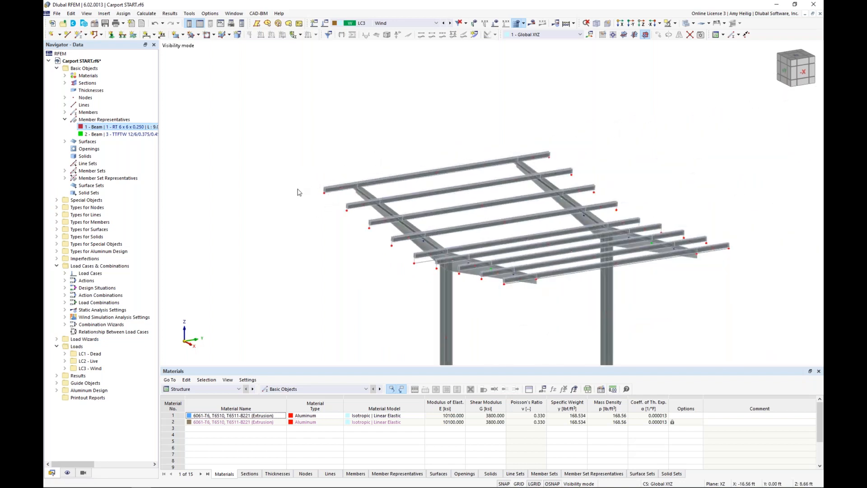
pyautogui.doubleClick(75, 179)
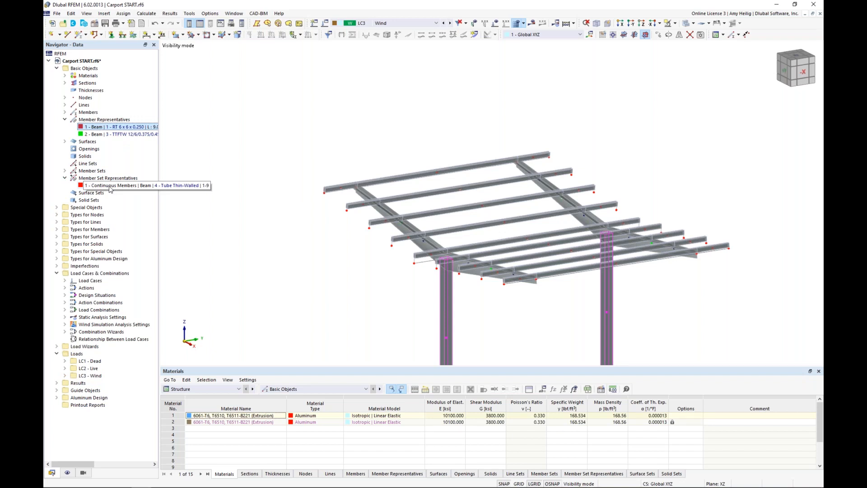
pyautogui.click(110, 189)
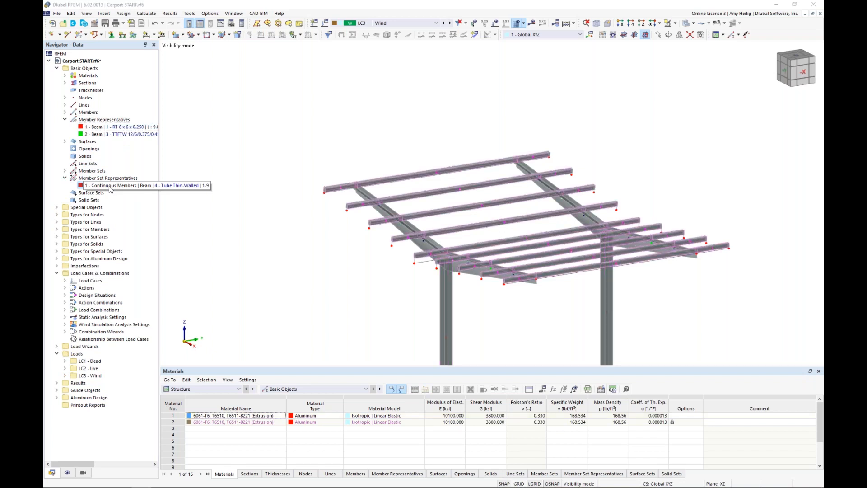
pyautogui.doubleClick(109, 188)
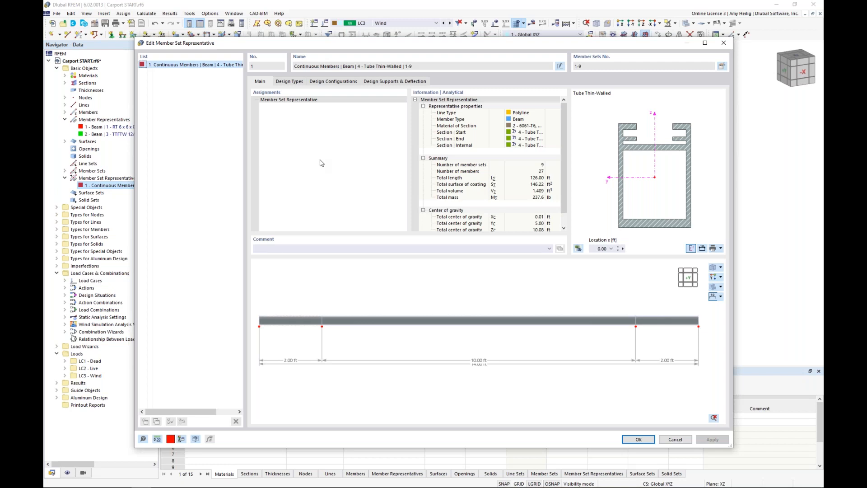
# Create effective lengths for the purlin member sets 1-9 and exclude torsional and lateral-torsional buckling from them
pyautogui.click(297, 84)
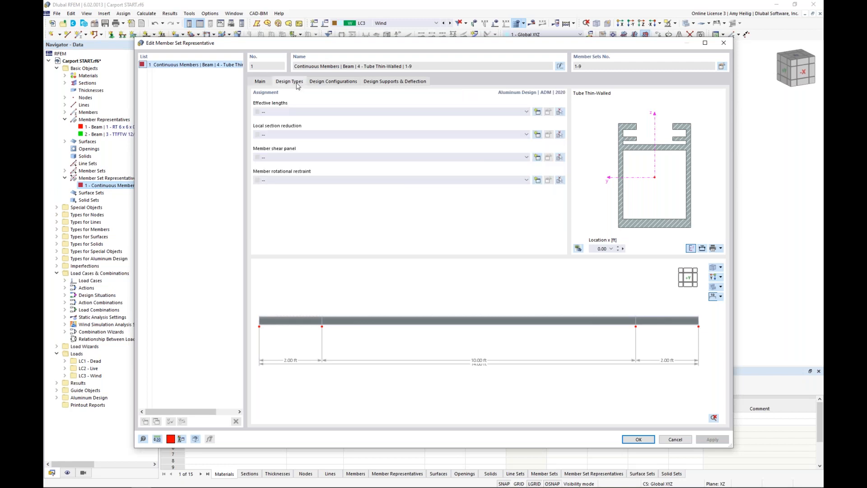
pyautogui.click(538, 112)
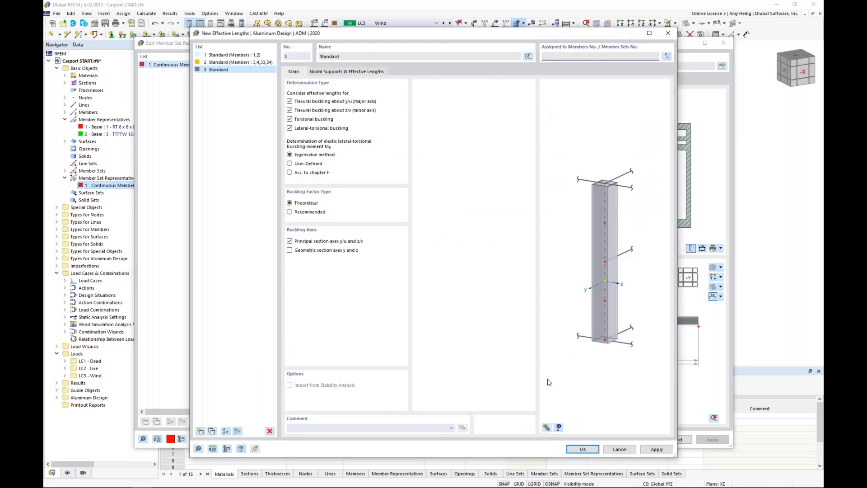
pyautogui.click(584, 449)
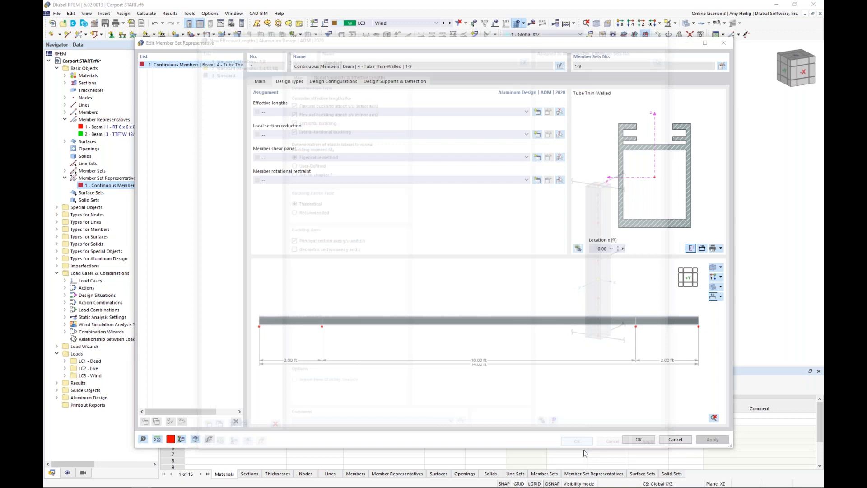
pyautogui.click(549, 113)
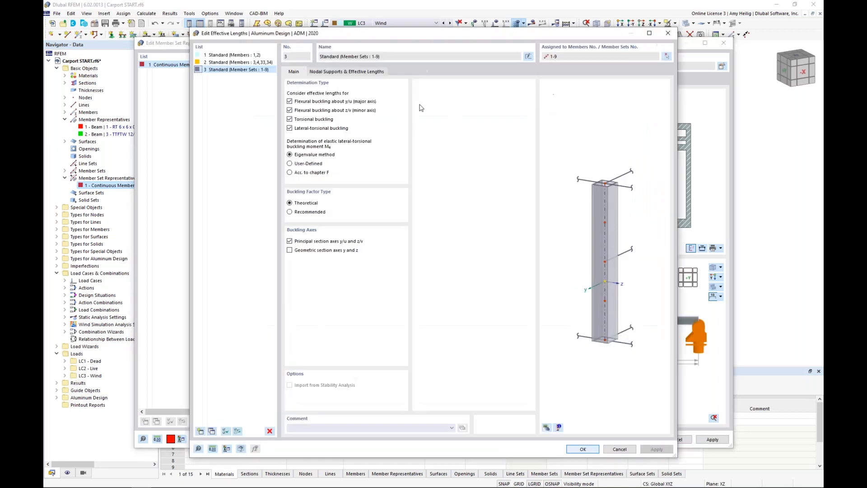
pyautogui.click(306, 120)
pyautogui.click(307, 129)
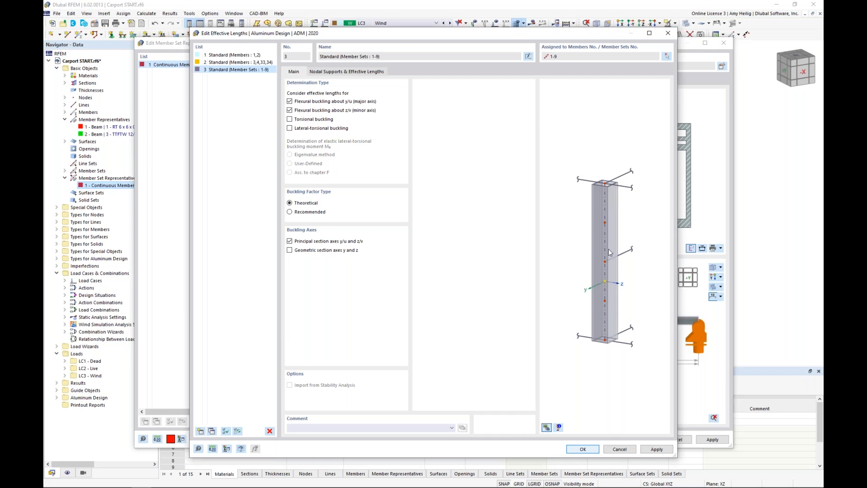
# Show the model in the effective lengths preview, include intermediate nodes in the nodal supports, and pick member set 1 for editing
pyautogui.click(547, 427)
pyautogui.scroll(3, 554, 258)
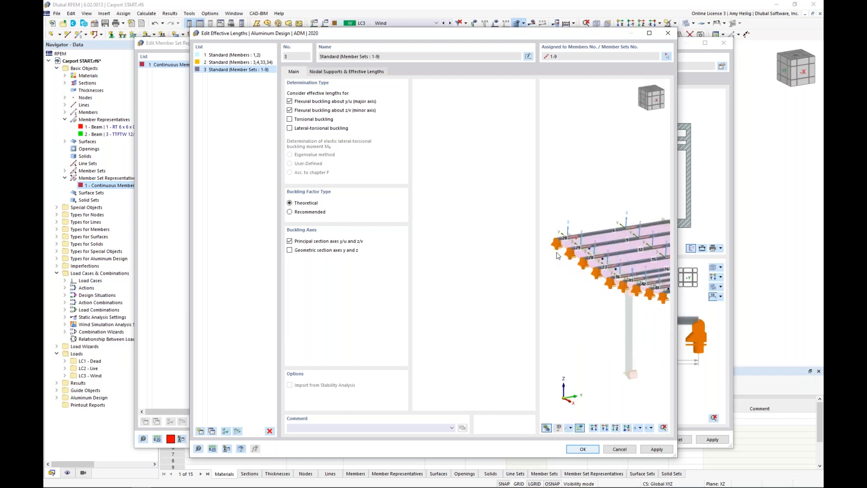
pyautogui.click(346, 72)
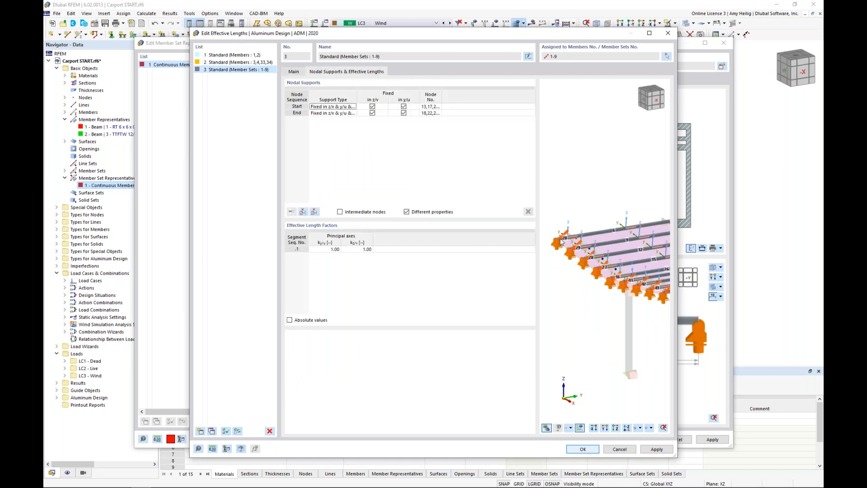
pyautogui.scroll(3, 563, 243)
pyautogui.click(383, 107)
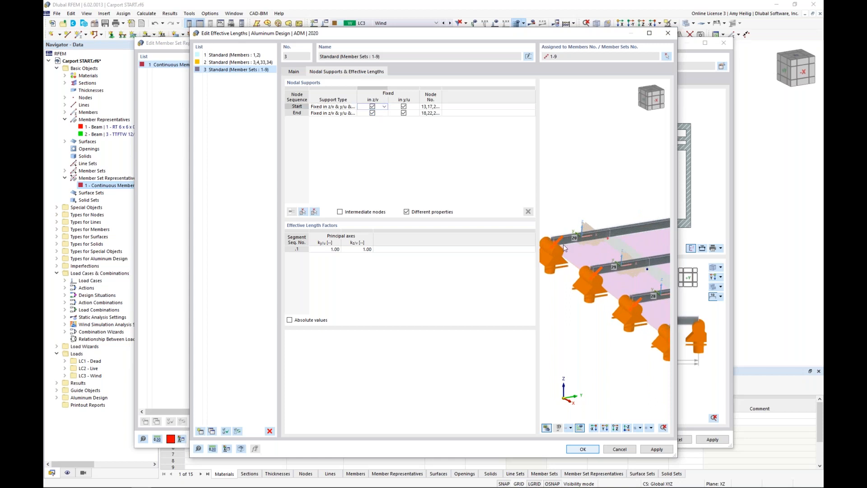
pyautogui.scroll(-3, 564, 248)
pyautogui.scroll(3, 574, 249)
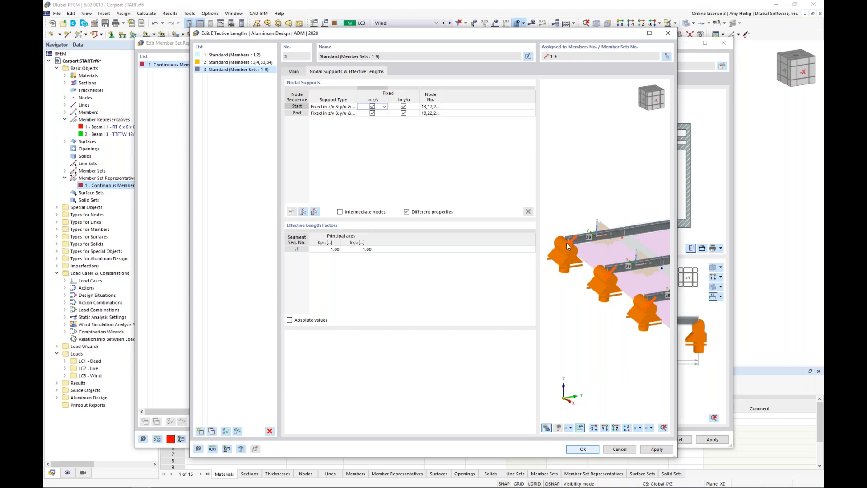
pyautogui.click(341, 212)
pyautogui.click(302, 212)
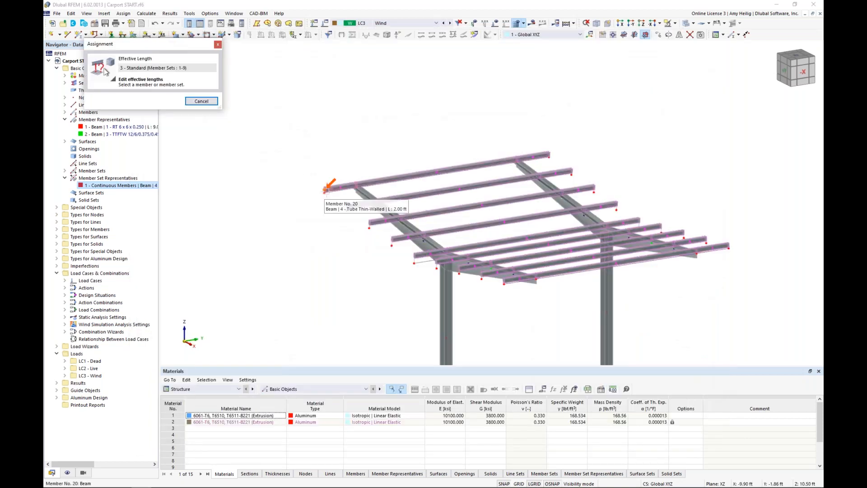
pyautogui.scroll(5, 320, 195)
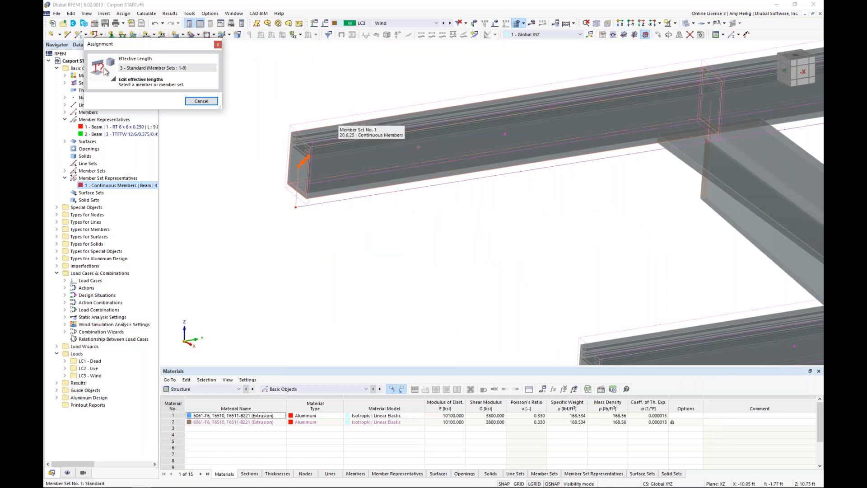
pyautogui.click(337, 117)
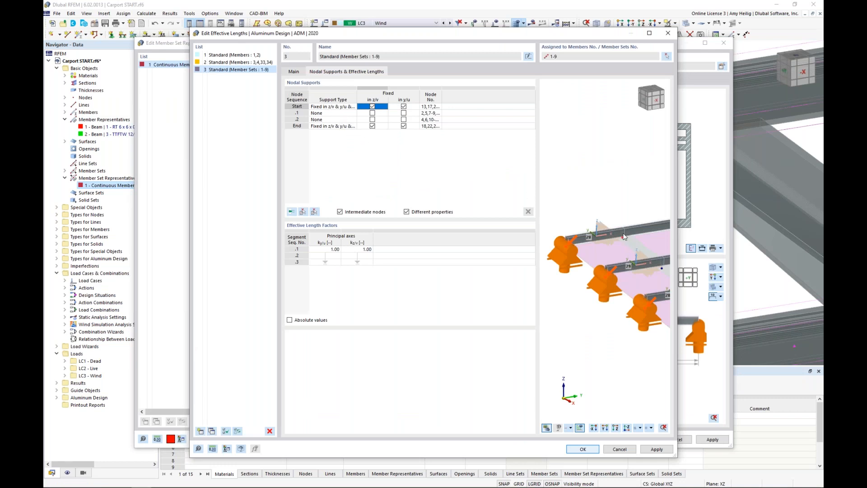
# Remove the z/v and y/u fixity from the Start and End nodes of the purlin member sets
pyautogui.click(373, 107)
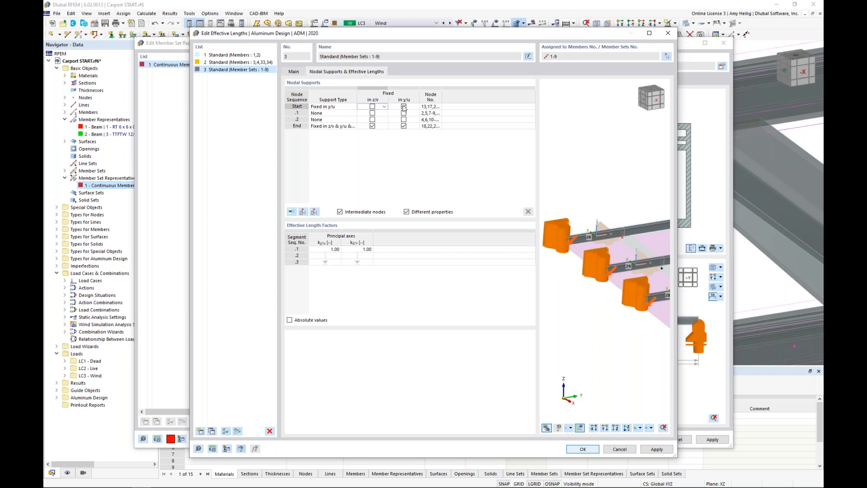
pyautogui.click(404, 107)
pyautogui.click(373, 126)
pyautogui.click(404, 127)
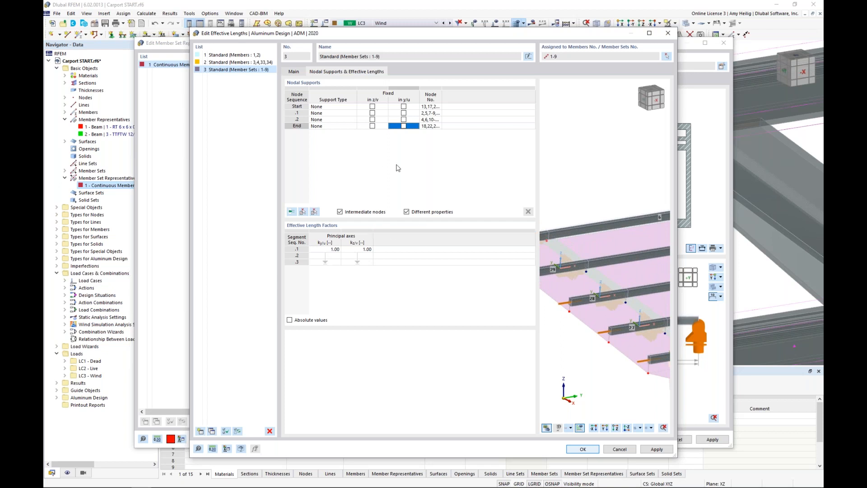
# Fix both intermediate nodes .1 and .2 in z/v and y/u, and accept the effective lengths
pyautogui.click(372, 113)
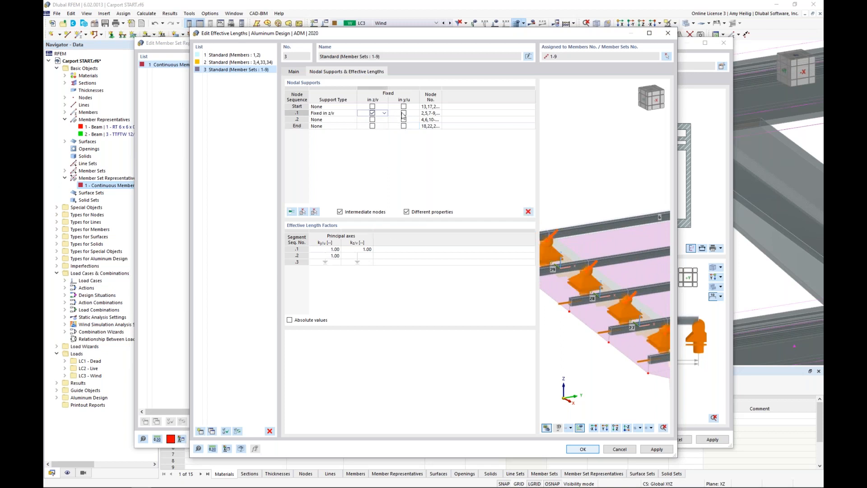
pyautogui.click(372, 119)
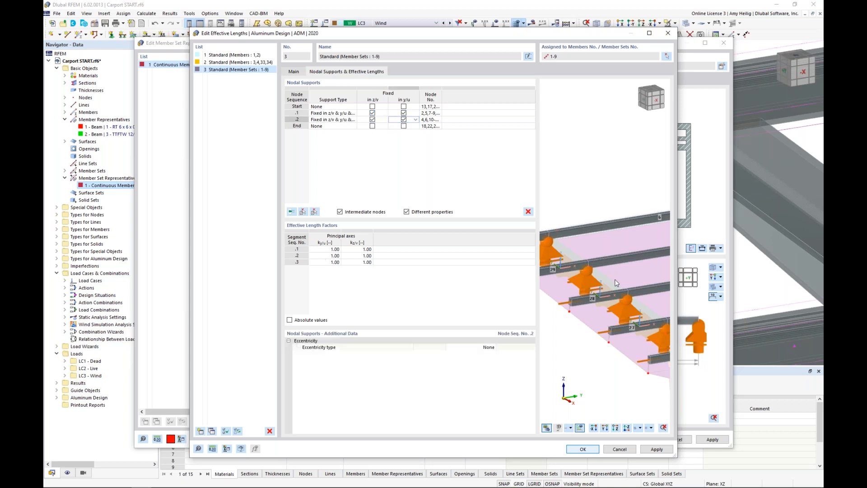
pyautogui.click(579, 450)
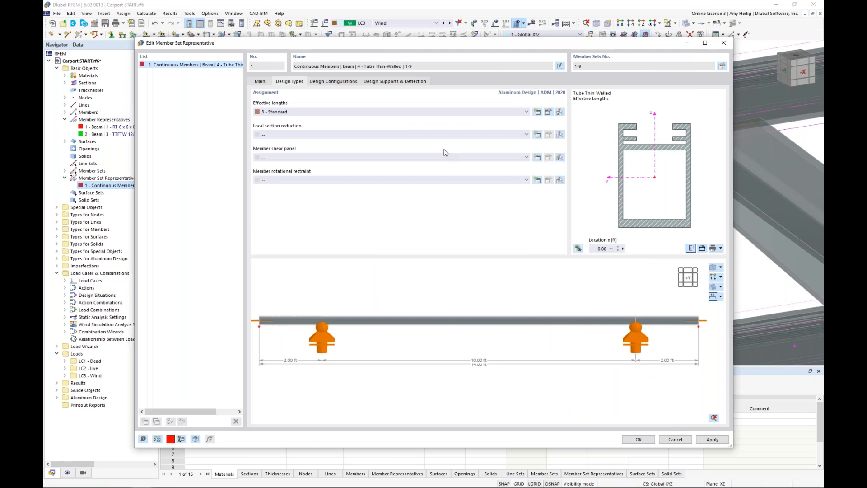
# Create a general design support with a 4 in z-axis support width at the member set's first internal node
pyautogui.click(402, 81)
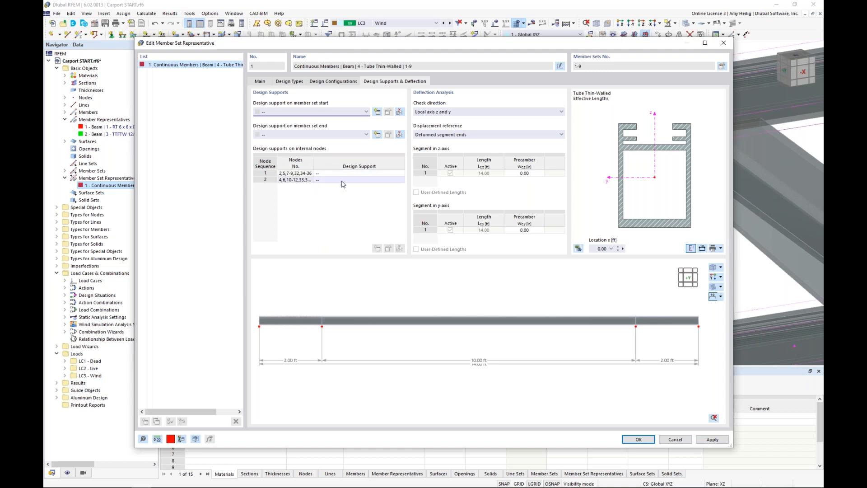
pyautogui.click(401, 174)
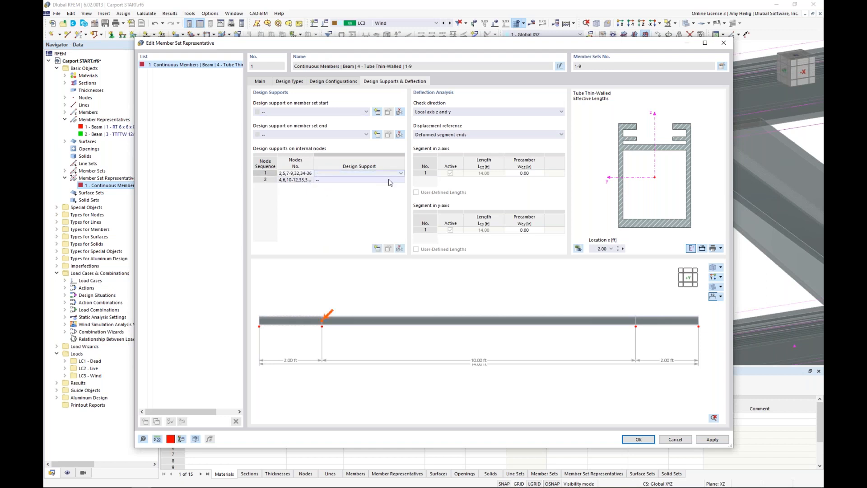
pyautogui.click(401, 175)
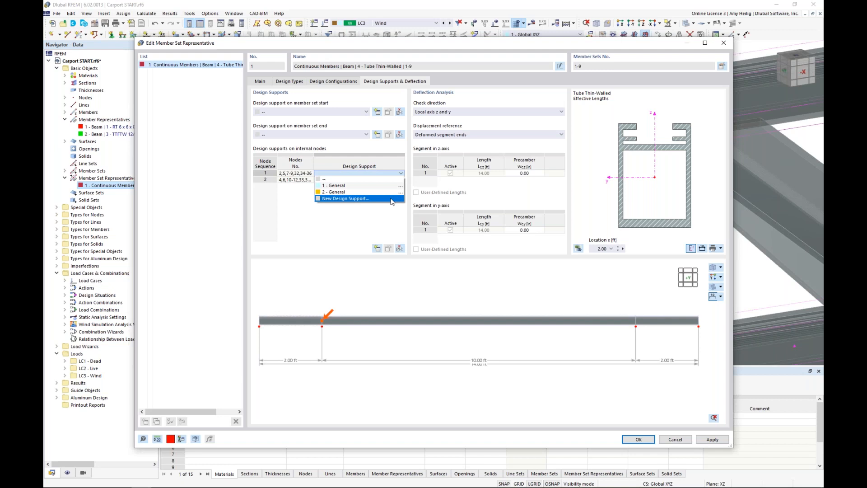
pyautogui.click(391, 199)
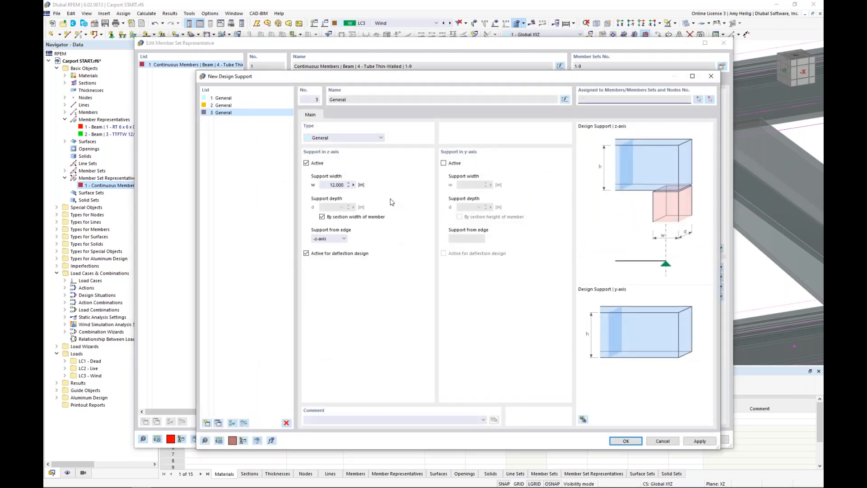
pyautogui.click(324, 185)
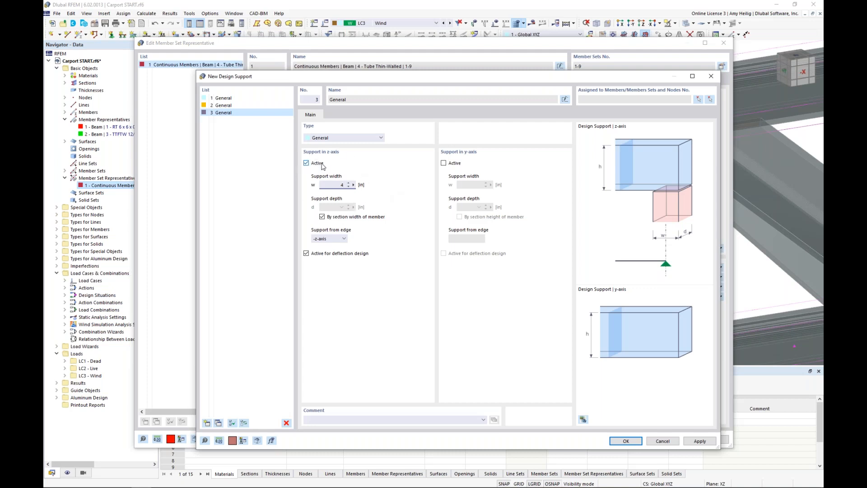
pyautogui.click(626, 441)
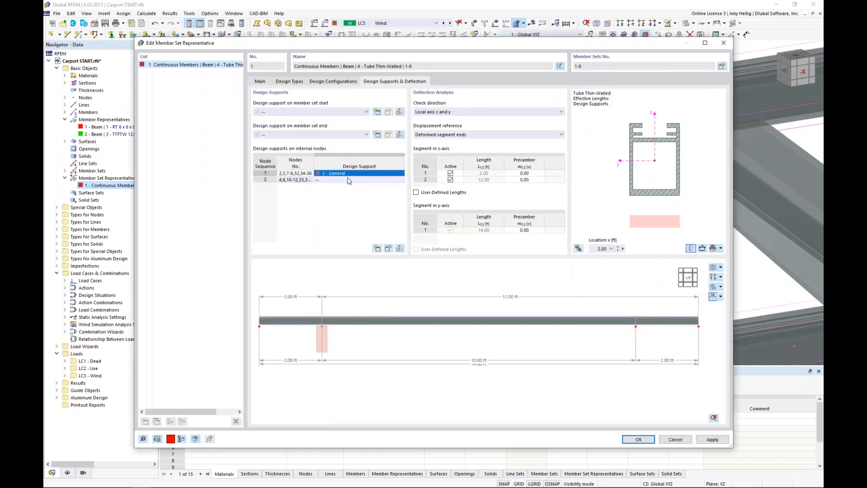
# Assign the 3 - General design support to the second internal node and save the member set representative
pyautogui.click(349, 180)
pyautogui.click(400, 180)
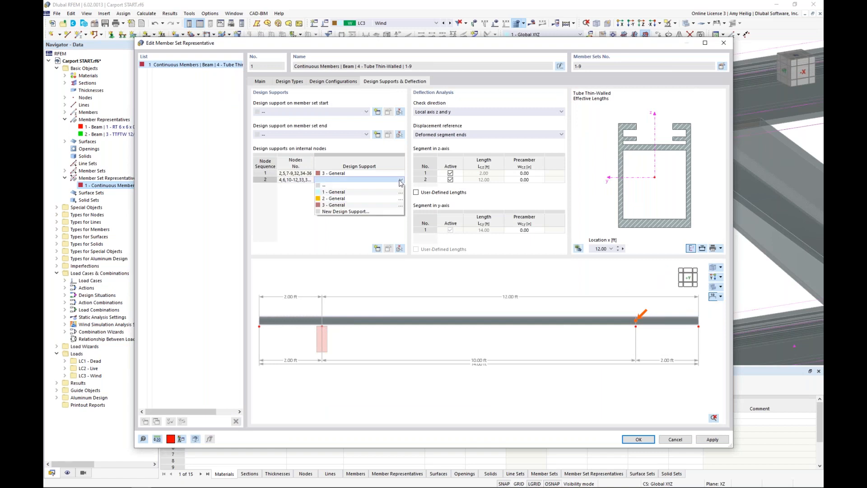
pyautogui.click(392, 205)
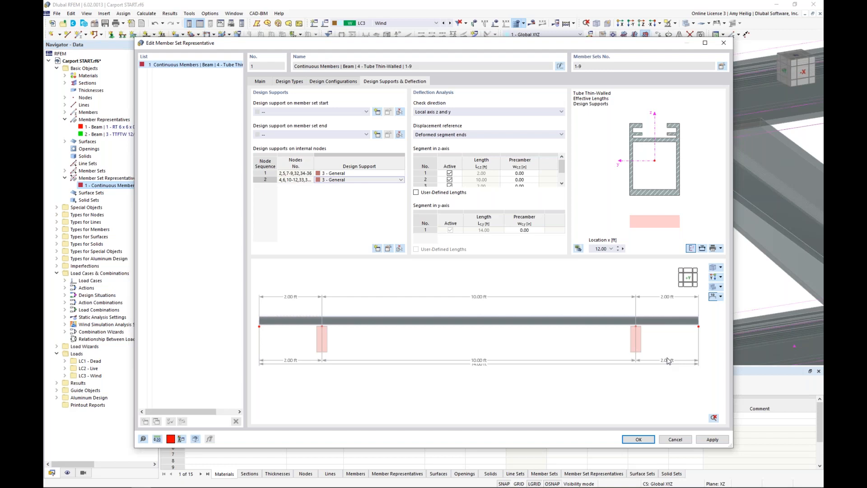
pyautogui.click(638, 439)
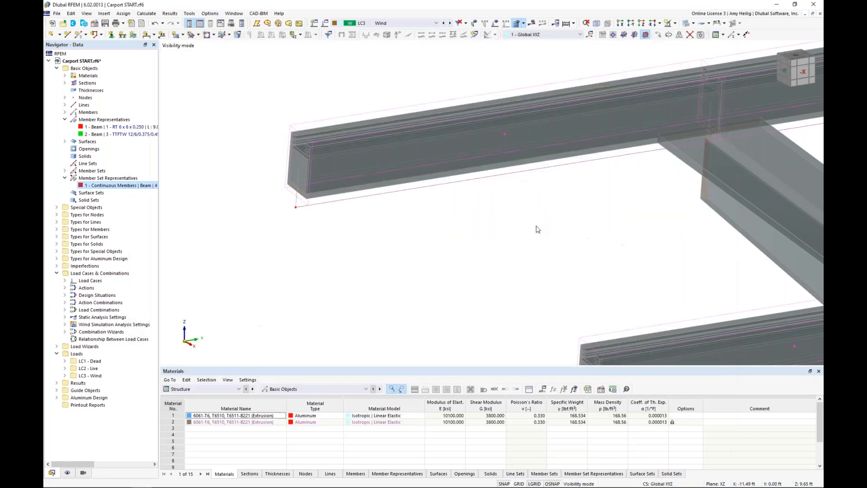
# Display the design supports on the whole carport, switch the model to wireframe, and examine the supports at the purlins, beams and columns
pyautogui.scroll(-5, 538, 229)
pyautogui.moveTo(649, 254); pyautogui.dragTo(464, 178, button='middle')
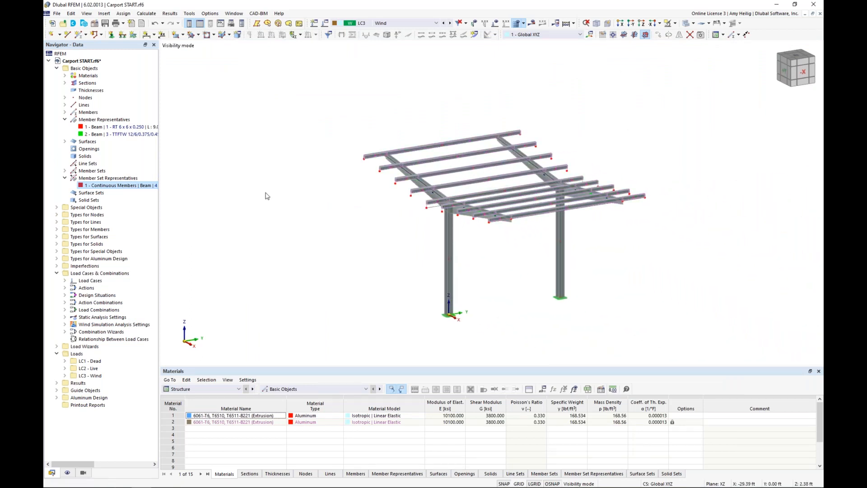
pyautogui.moveTo(83, 485)
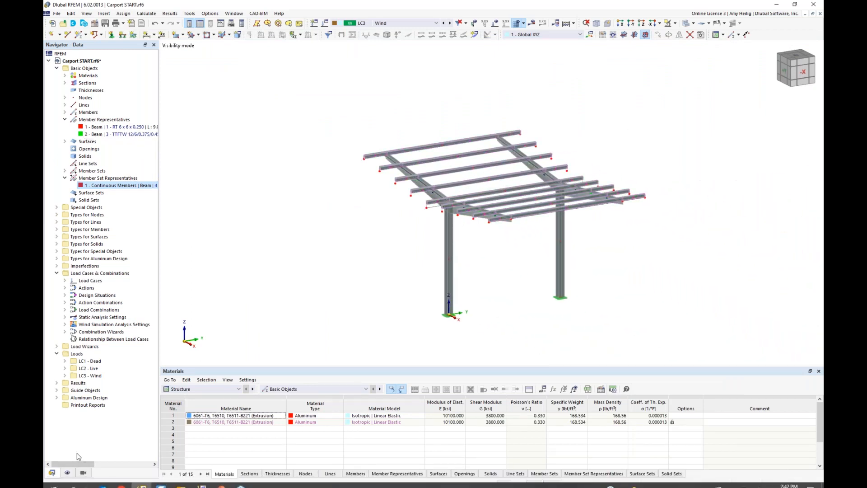
pyautogui.click(67, 472)
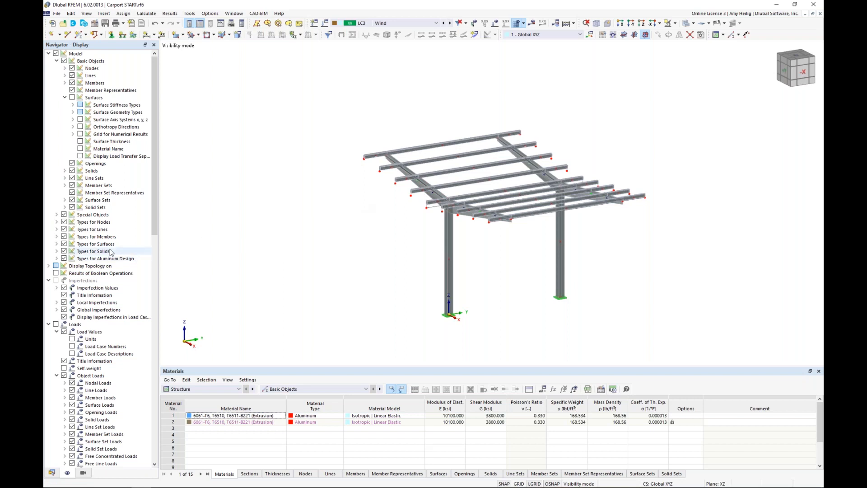
pyautogui.click(57, 238)
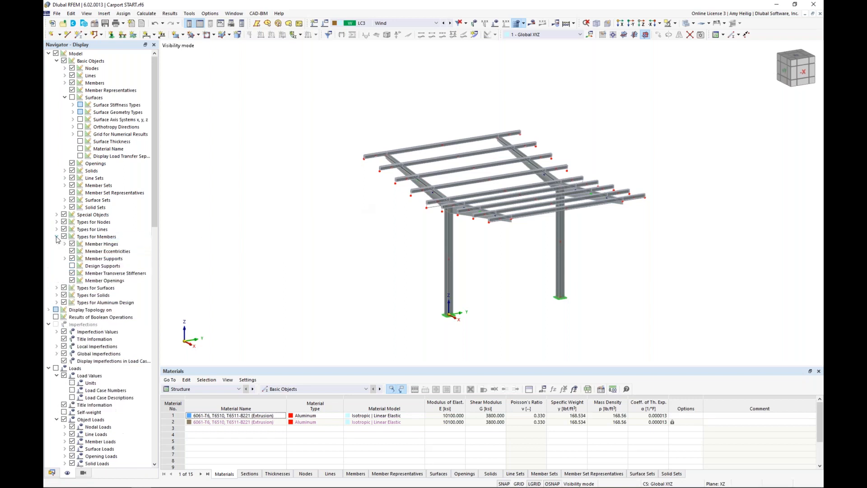
pyautogui.click(71, 265)
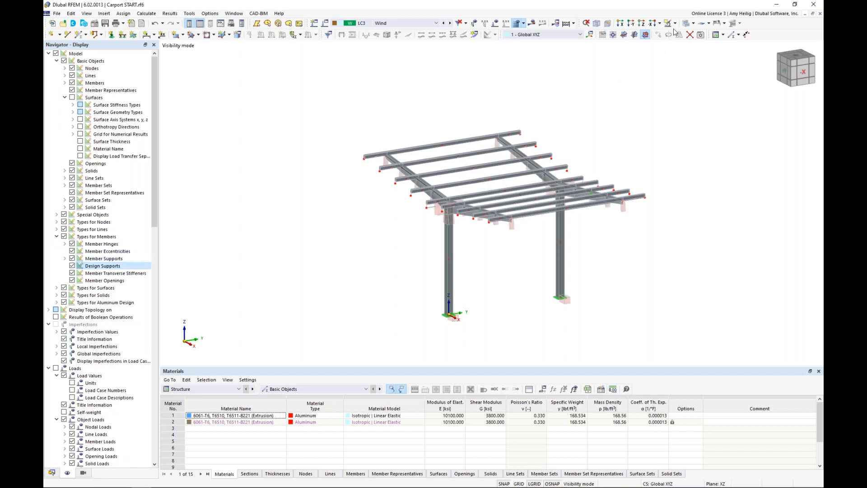
pyautogui.click(688, 23)
pyautogui.keyDown('ctrl'); pyautogui.moveTo(470, 248); pyautogui.dragTo(501, 243, button='middle'); pyautogui.keyUp('ctrl')
pyautogui.scroll(2, 502, 201)
pyautogui.scroll(3, 503, 204)
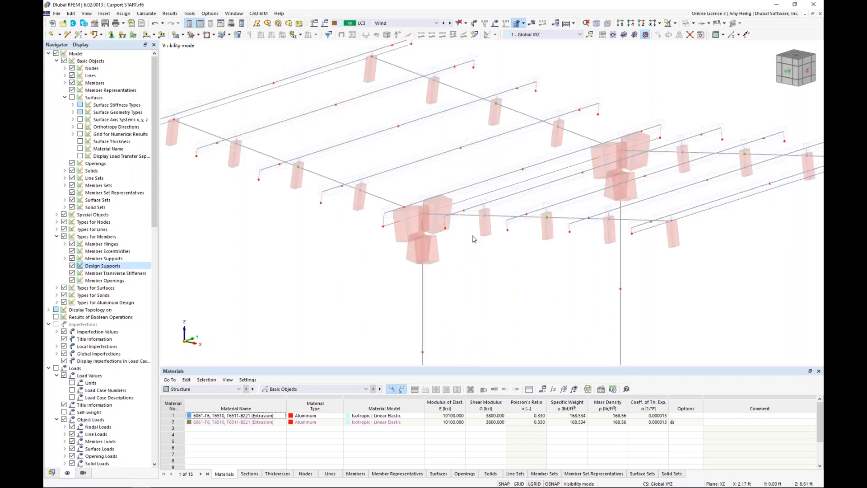
pyautogui.scroll(-3, 504, 256)
pyautogui.scroll(-3, 504, 262)
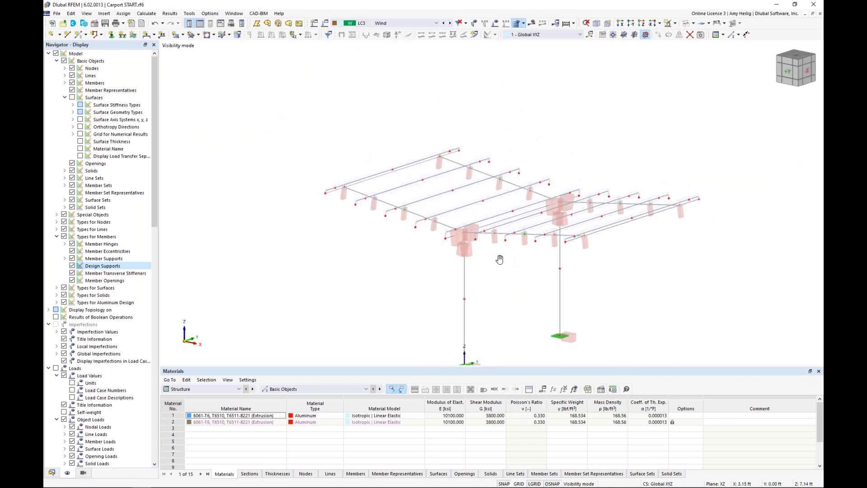
# Hide the design supports, display the nodal supports of the member effective lengths, examine them across the carport, and hide them again
pyautogui.click(72, 265)
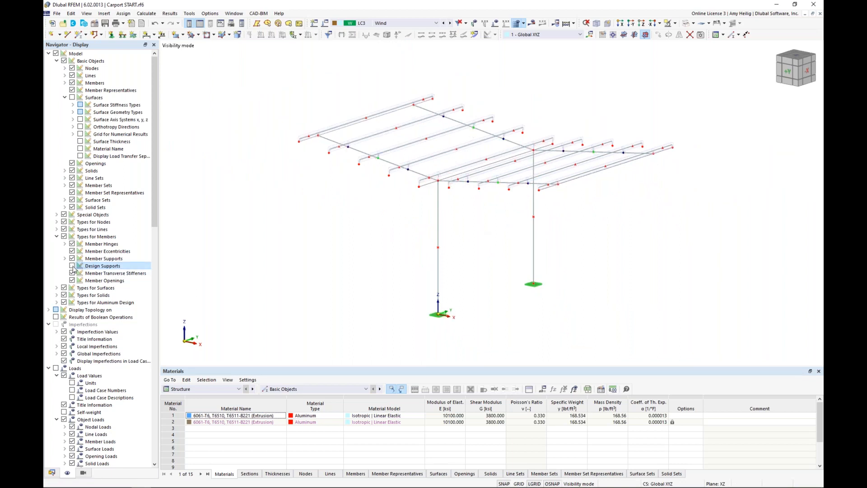
pyautogui.click(56, 302)
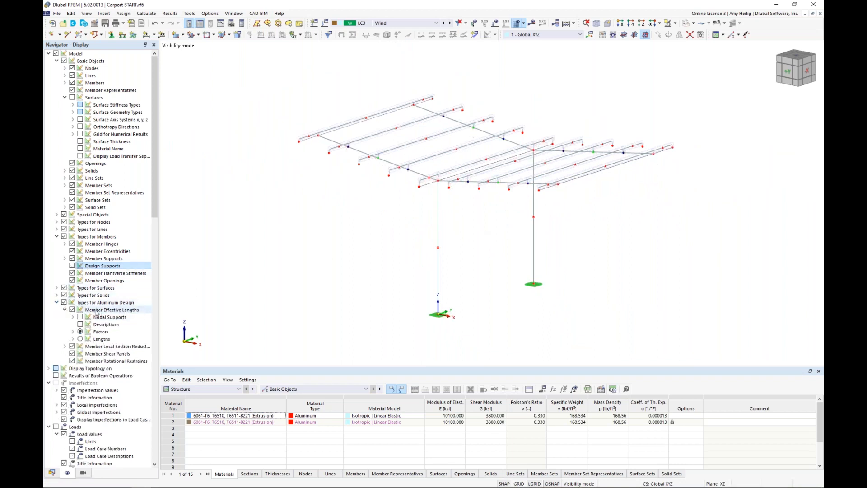
pyautogui.click(79, 317)
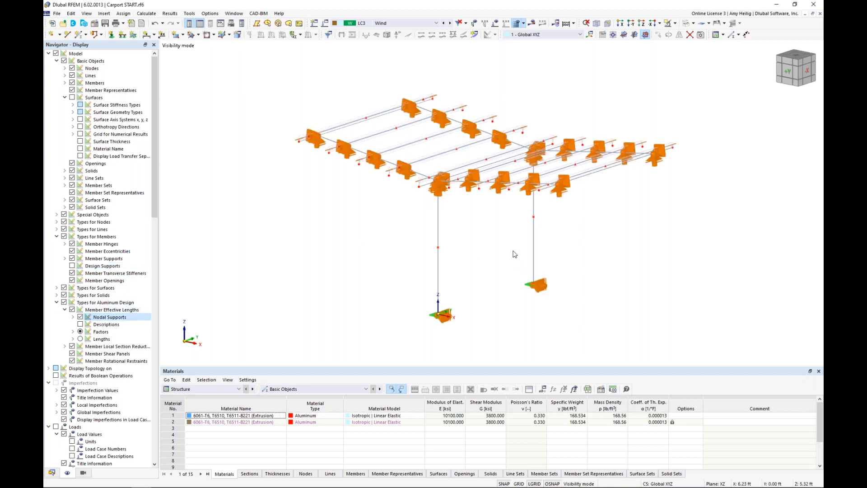
pyautogui.keyDown('ctrl'); pyautogui.moveTo(513, 254); pyautogui.dragTo(482, 257, button='middle'); pyautogui.keyUp('ctrl')
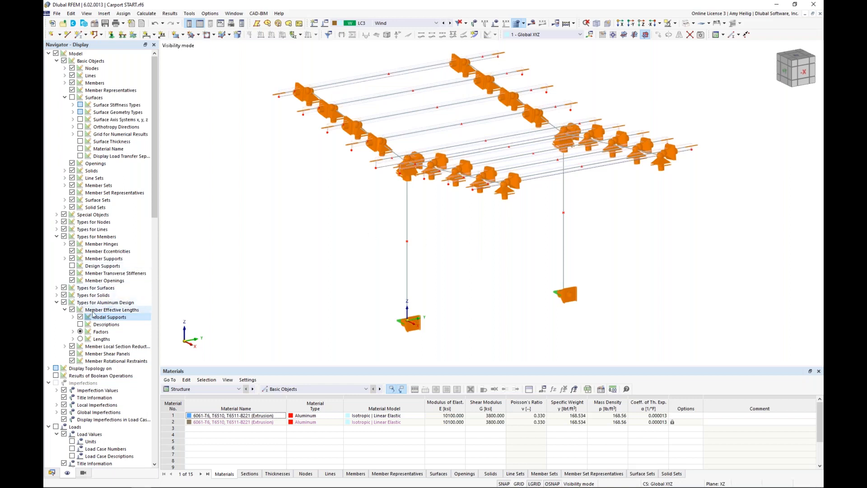
pyautogui.click(81, 317)
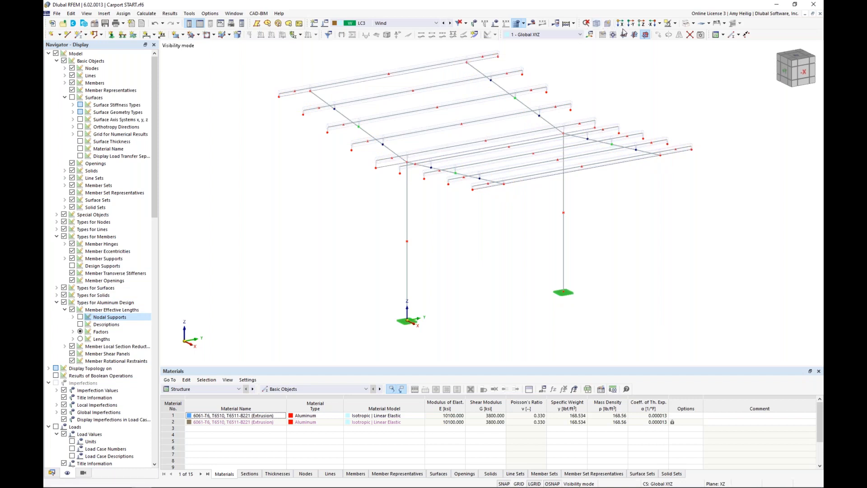
# Return the carport model from wireframe to solid display and show the roof surfaces
pyautogui.click(687, 24)
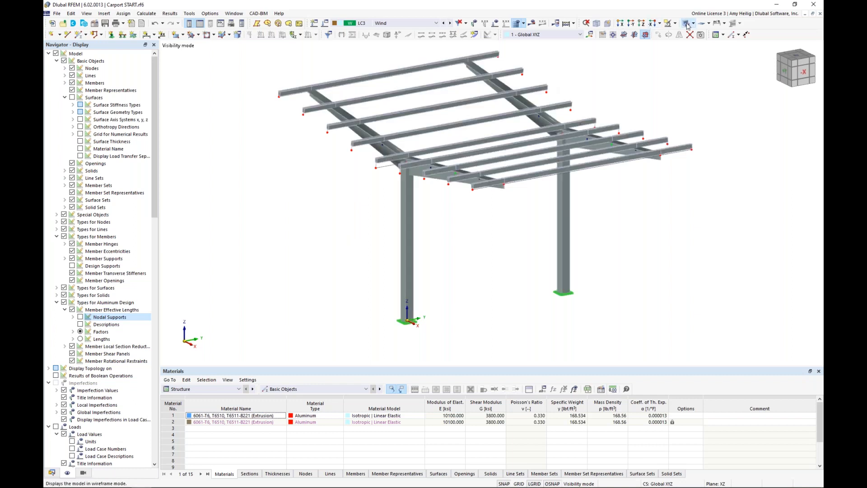
pyautogui.click(687, 24)
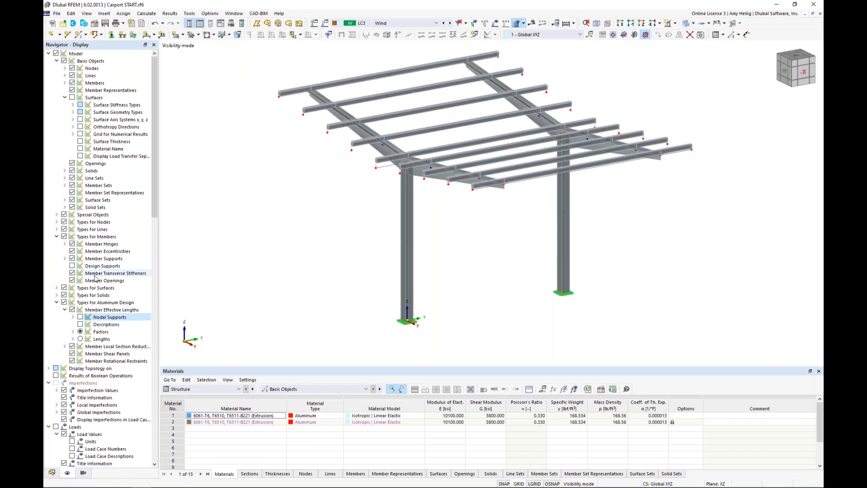
pyautogui.click(73, 98)
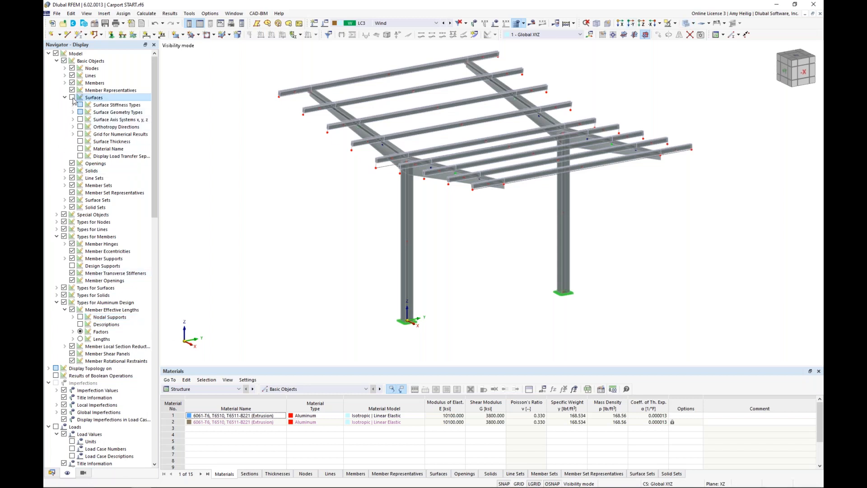
pyautogui.moveTo(250, 183); pyautogui.dragTo(333, 212, button='middle')
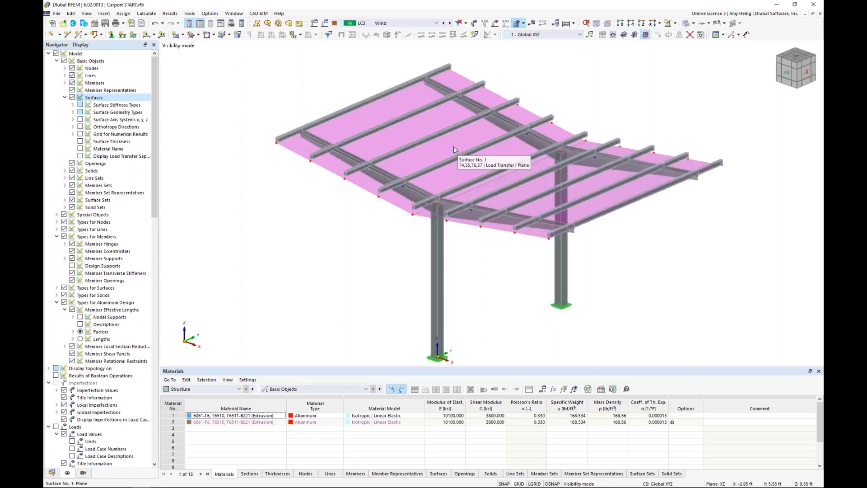
# Review roof surface 1's Load Transfer stiffness type and the available load transfer directions, leaving the surface settings without changes
pyautogui.click(453, 145)
pyautogui.doubleClick(454, 145)
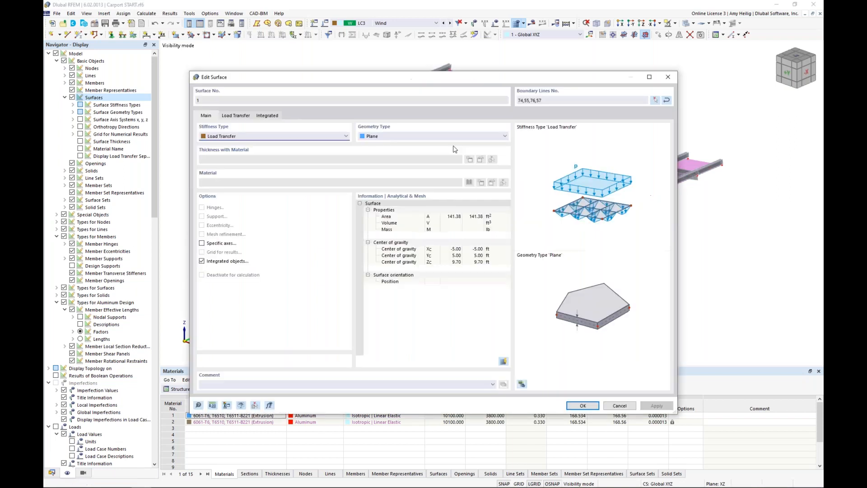
pyautogui.click(230, 136)
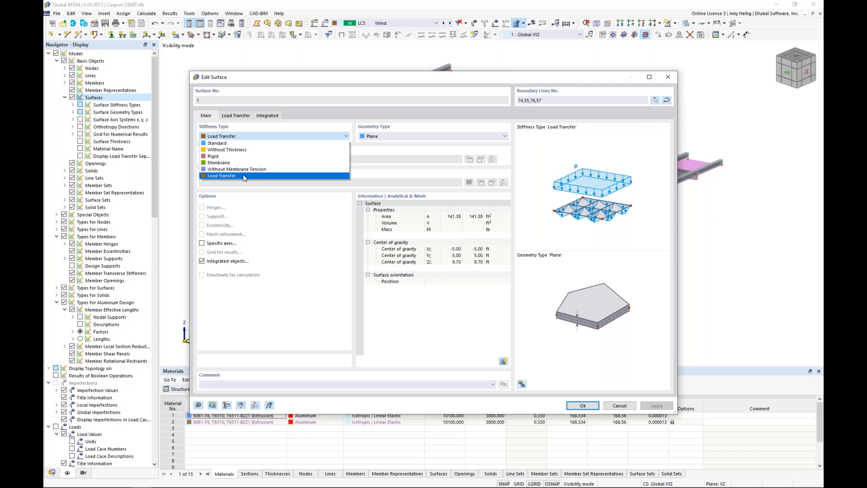
pyautogui.click(270, 191)
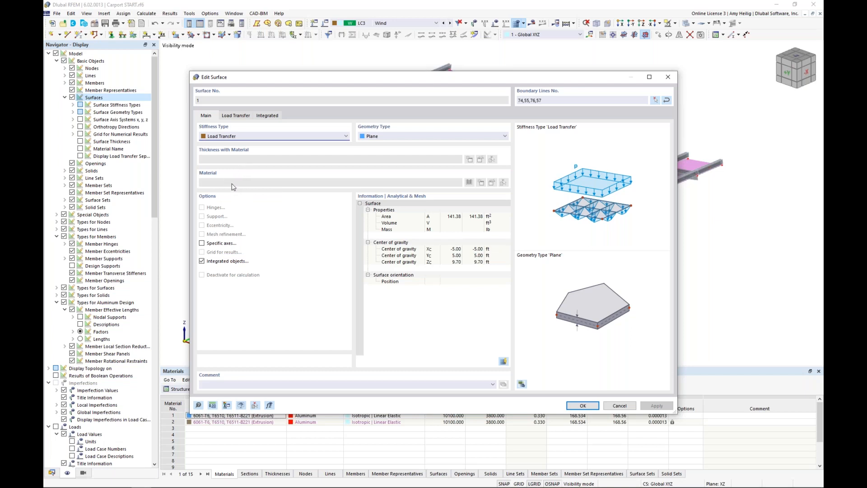
pyautogui.click(244, 117)
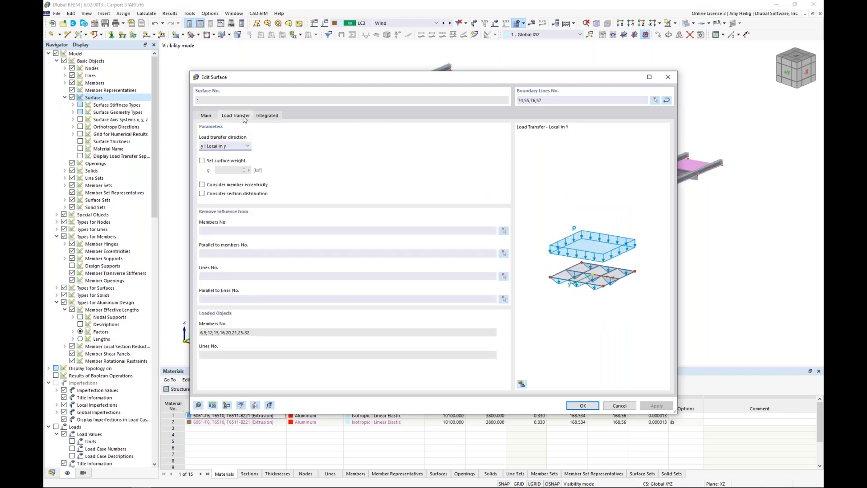
pyautogui.click(247, 147)
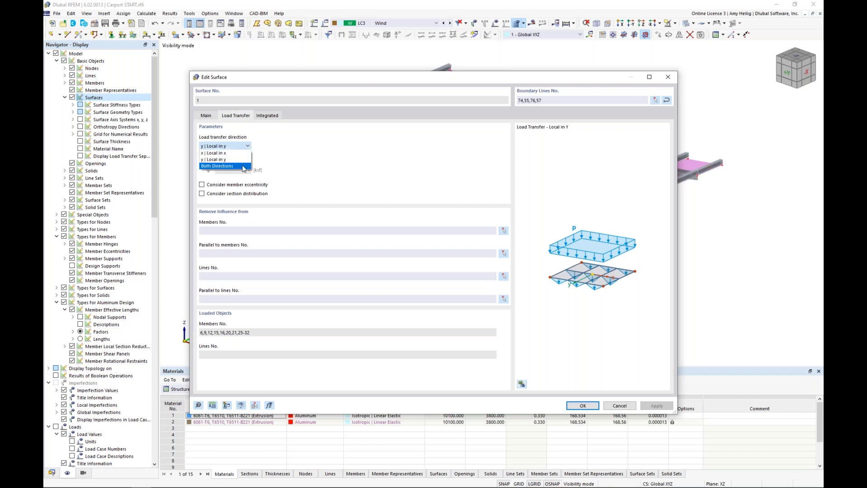
pyautogui.click(316, 181)
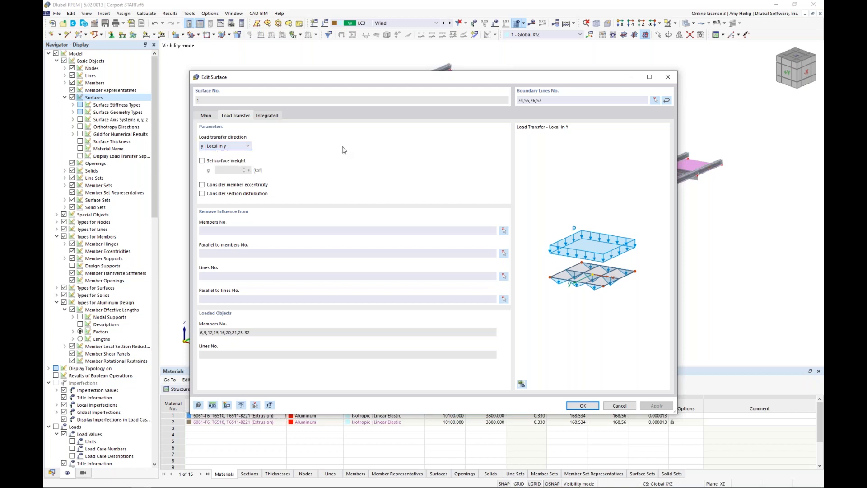
pyautogui.click(619, 406)
# Make LC1 Dead the current load case and display its surface loads on the carport roof
pyautogui.click(402, 25)
pyautogui.click(375, 61)
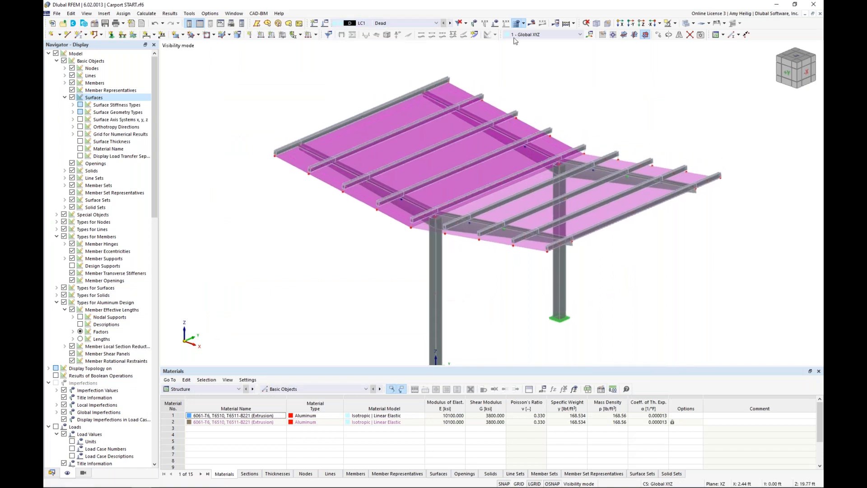
pyautogui.click(496, 24)
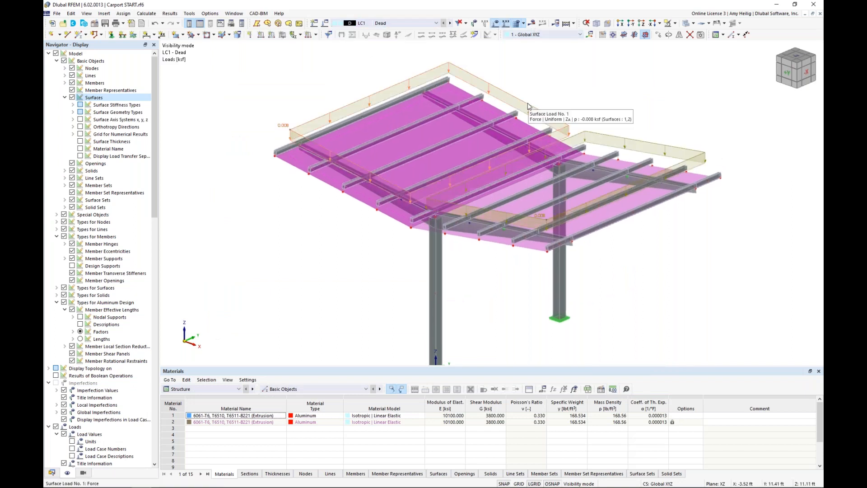
pyautogui.keyDown('ctrl'); pyautogui.moveTo(528, 102); pyautogui.dragTo(578, 84, button='middle'); pyautogui.keyUp('ctrl')
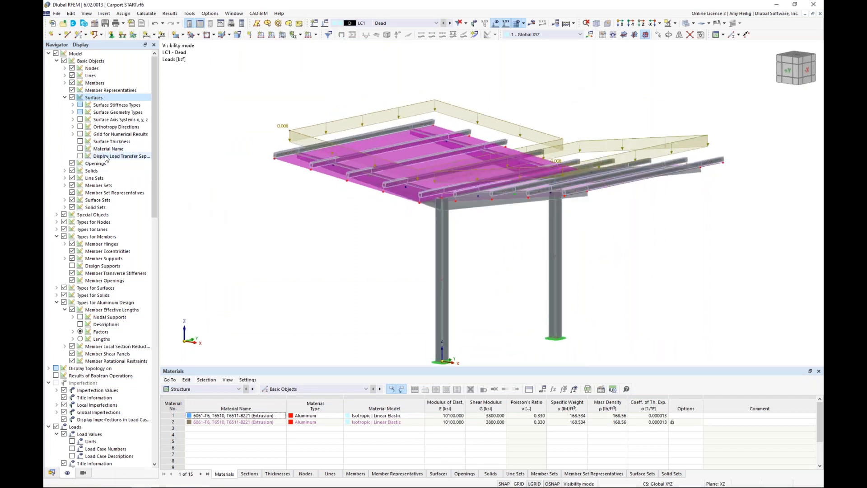
# Display the load transfer separately, examine the dead load distributed to the purlins, and restore the surface load display
pyautogui.click(81, 156)
pyautogui.keyDown('ctrl'); pyautogui.moveTo(364, 253); pyautogui.dragTo(426, 238, button='middle'); pyautogui.keyUp('ctrl')
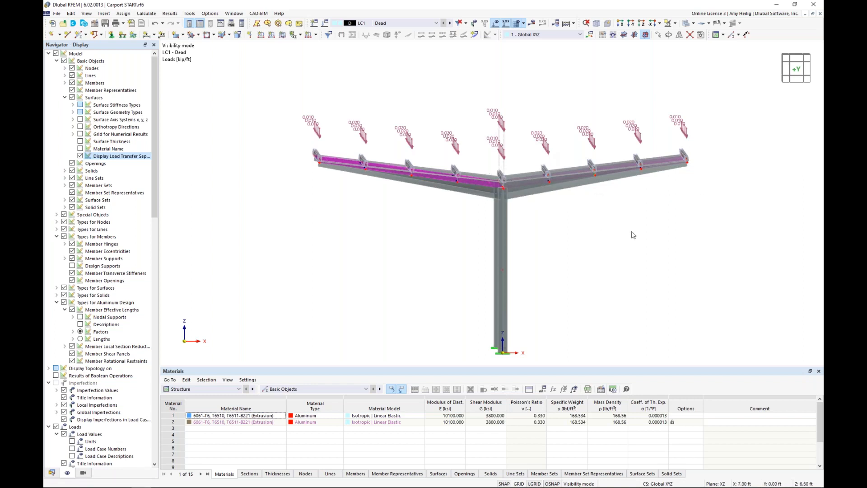
pyautogui.keyDown('ctrl'); pyautogui.moveTo(633, 235); pyautogui.dragTo(605, 247, button='middle'); pyautogui.keyUp('ctrl')
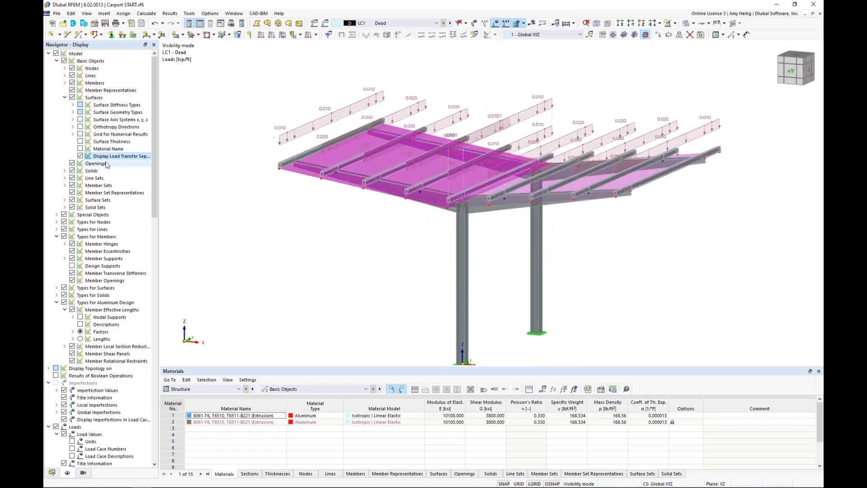
pyautogui.click(80, 156)
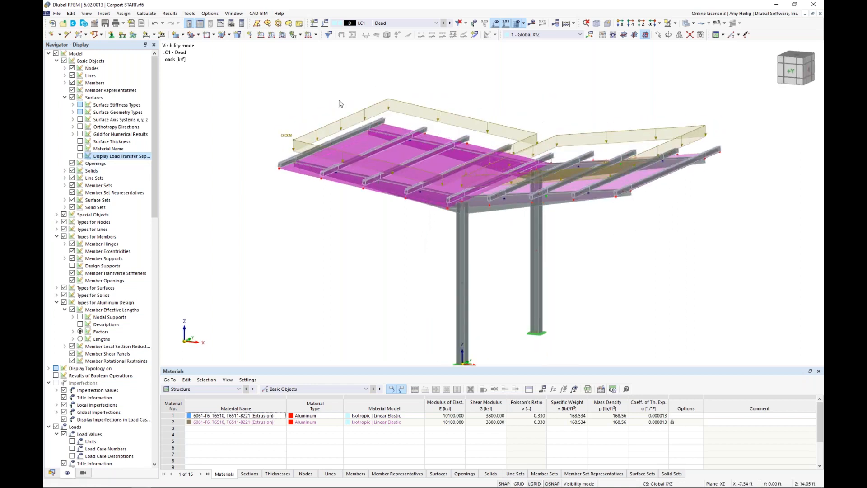
# Show the LC2 Live loads, and open the load case settings for LC3 Wind while keeping the carport model in sight
pyautogui.click(450, 23)
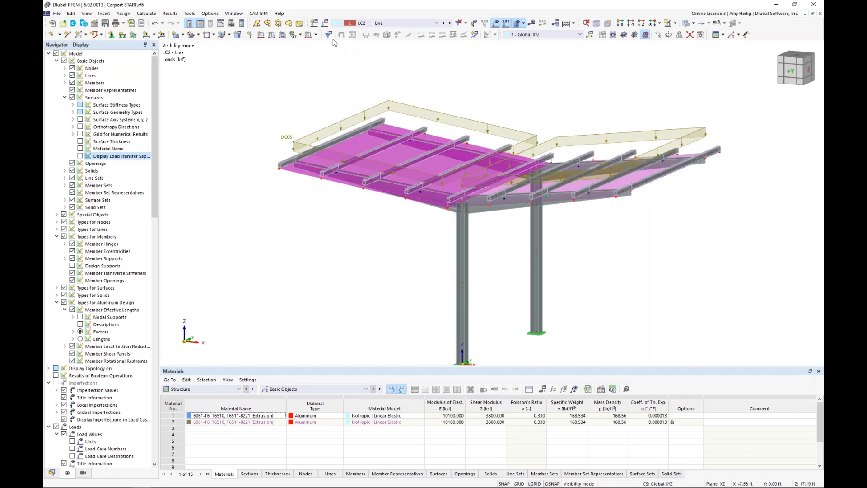
pyautogui.click(325, 24)
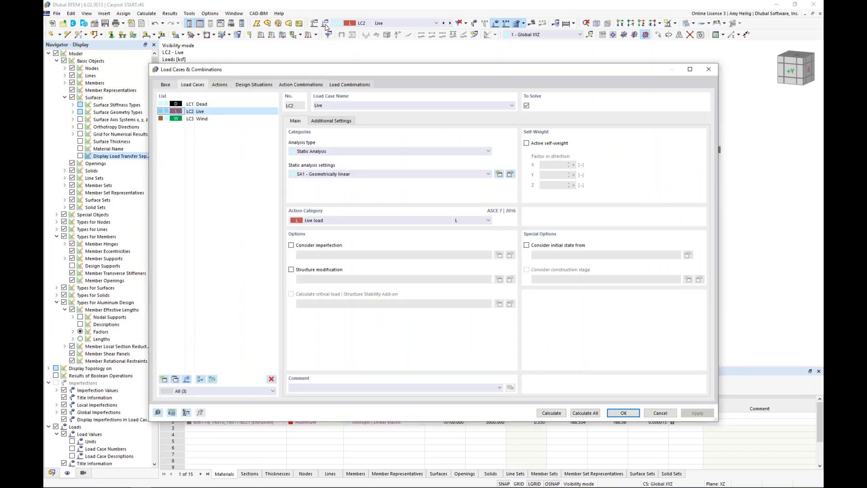
pyautogui.click(202, 120)
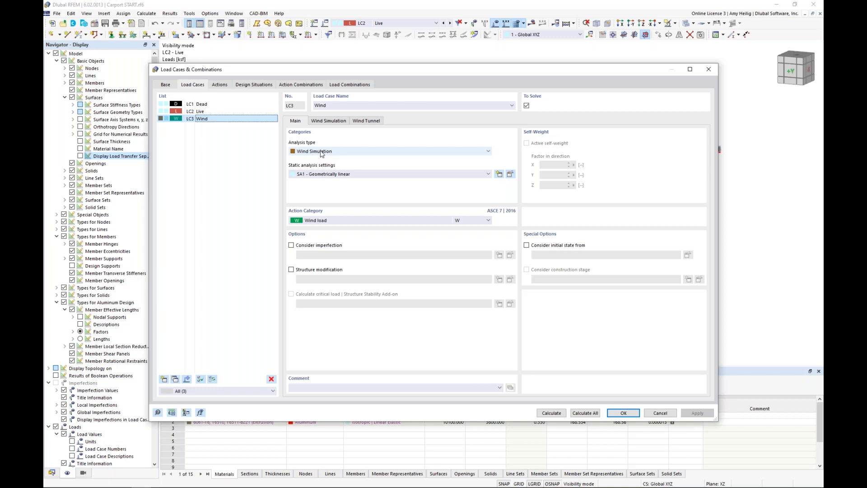
pyautogui.moveTo(482, 72); pyautogui.dragTo(494, 335)
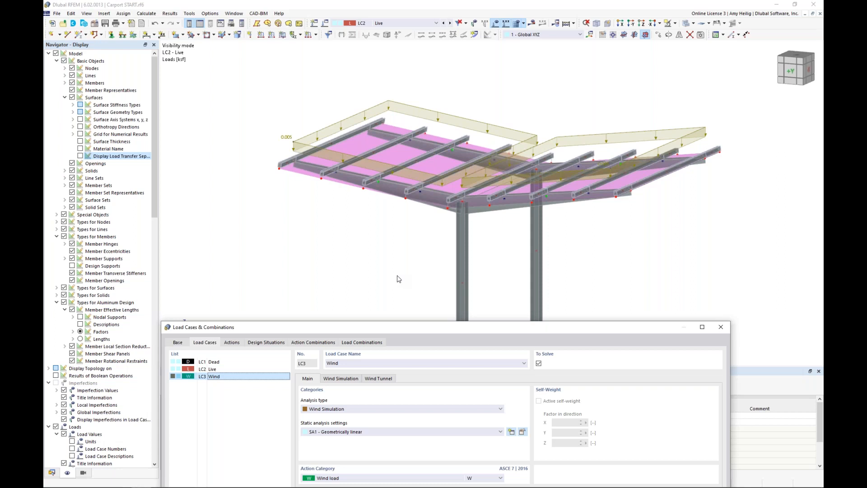
pyautogui.moveTo(394, 327); pyautogui.dragTo(410, 81)
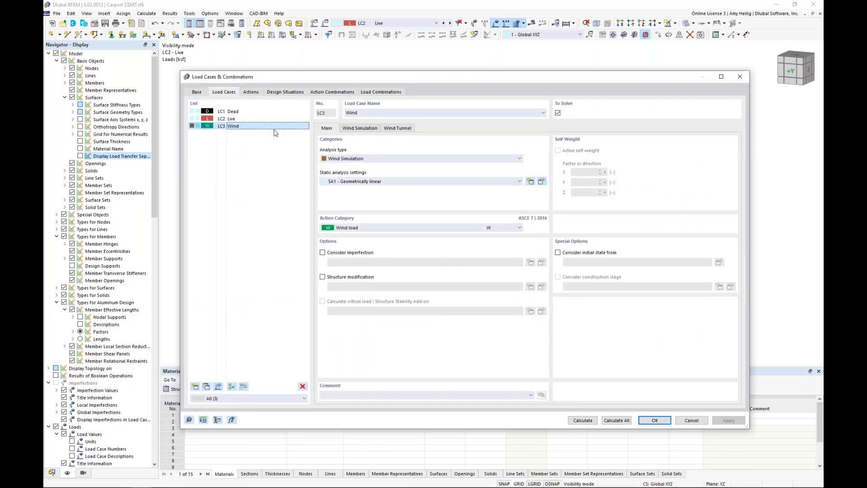
# Review LC3 Wind's analysis type options and its wind simulation settings and profile, and open the load case in RWIND
pyautogui.click(340, 157)
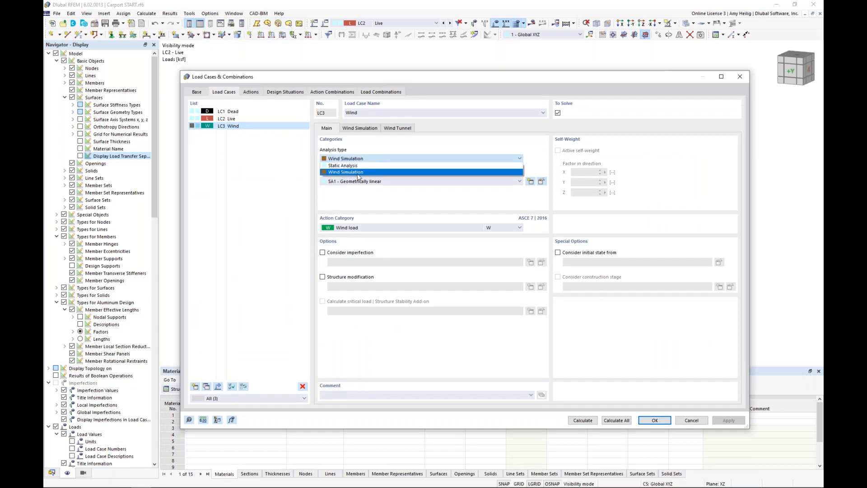
pyautogui.click(407, 148)
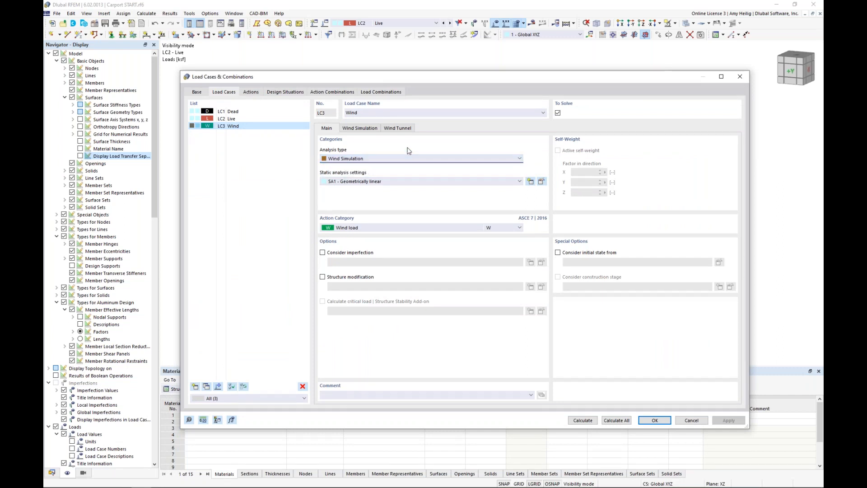
pyautogui.click(363, 129)
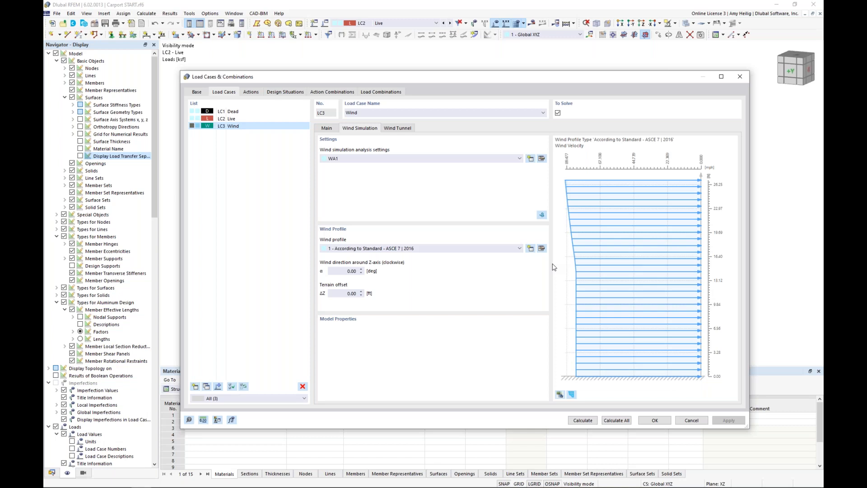
pyautogui.click(542, 215)
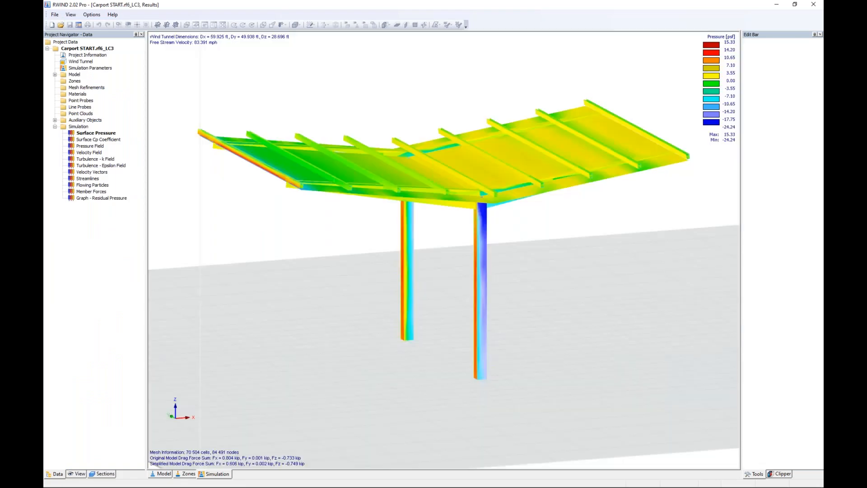
# Switch from the surface pressure results to the model view and examine the wind tunnel and the carport's purlin, beam and column geometry
pyautogui.click(153, 475)
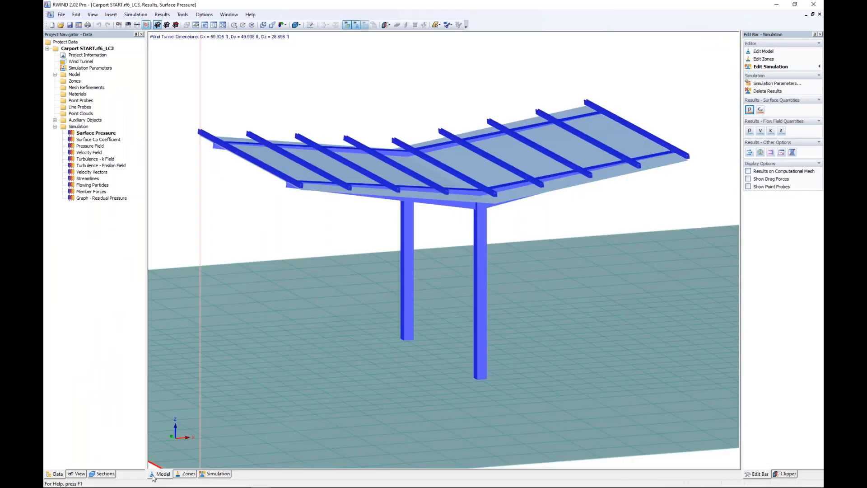
pyautogui.scroll(-2, 405, 261)
pyautogui.scroll(-3, 406, 260)
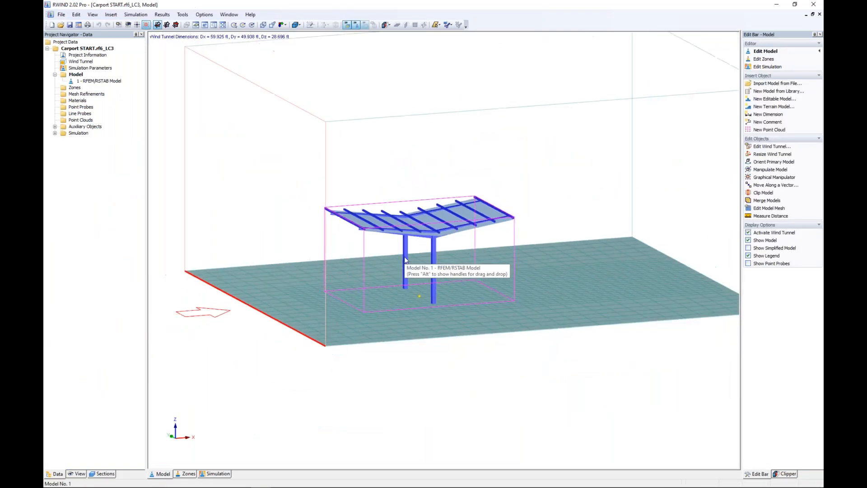
pyautogui.keyDown('ctrl'); pyautogui.moveTo(407, 276); pyautogui.dragTo(382, 293, button='middle'); pyautogui.keyUp('ctrl')
pyautogui.scroll(5, 381, 294)
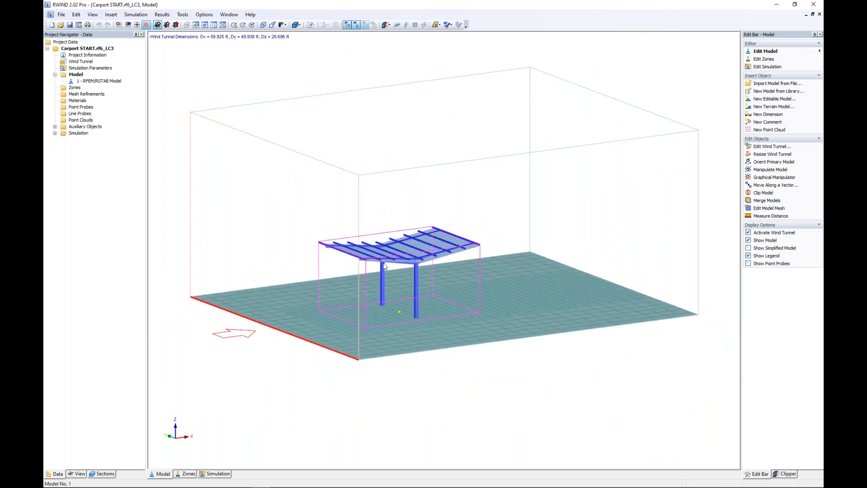
pyautogui.scroll(4, 385, 267)
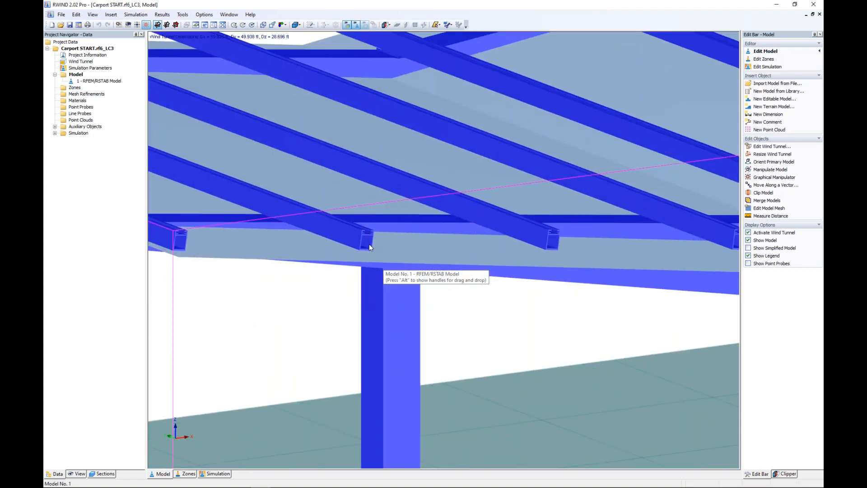
pyautogui.scroll(-6, 385, 265)
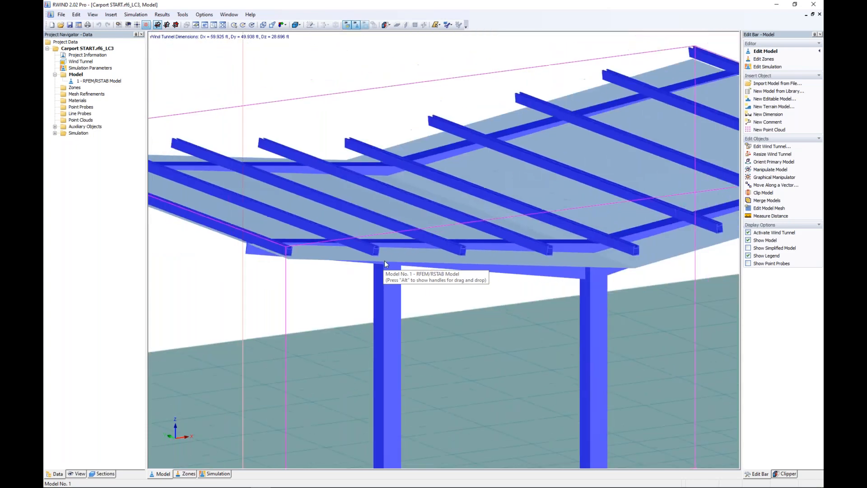
# Examine the carport model within the full wind tunnel, including the tunnel's inlet face and wind direction arrow
pyautogui.keyDown('ctrl'); pyautogui.moveTo(453, 285); pyautogui.dragTo(453, 251, button='middle'); pyautogui.keyUp('ctrl')
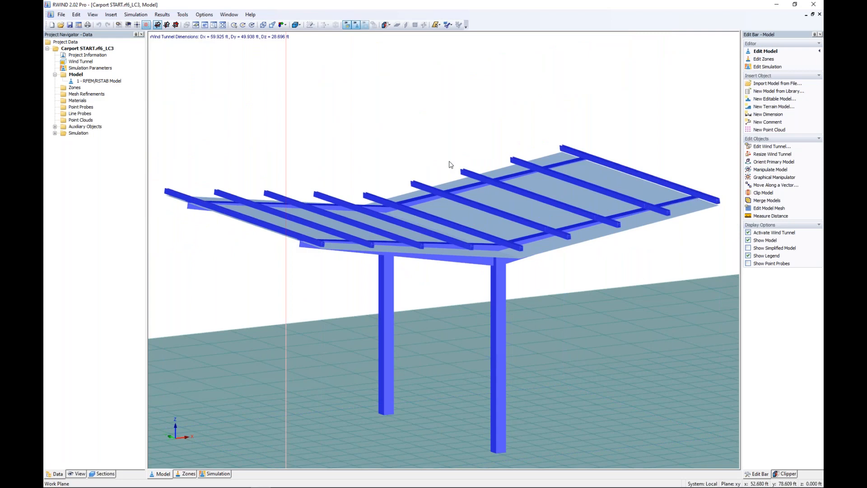
pyautogui.scroll(-6, 449, 163)
pyautogui.scroll(-5, 449, 164)
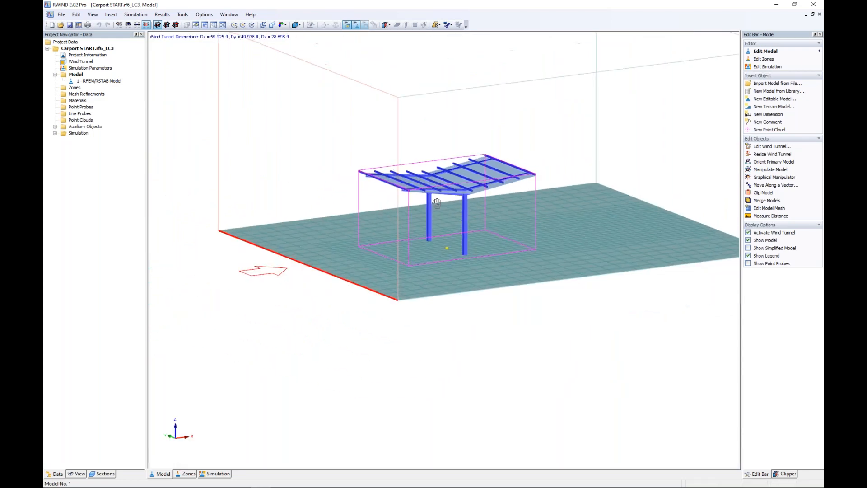
pyautogui.moveTo(494, 103); pyautogui.dragTo(503, 171, button='middle')
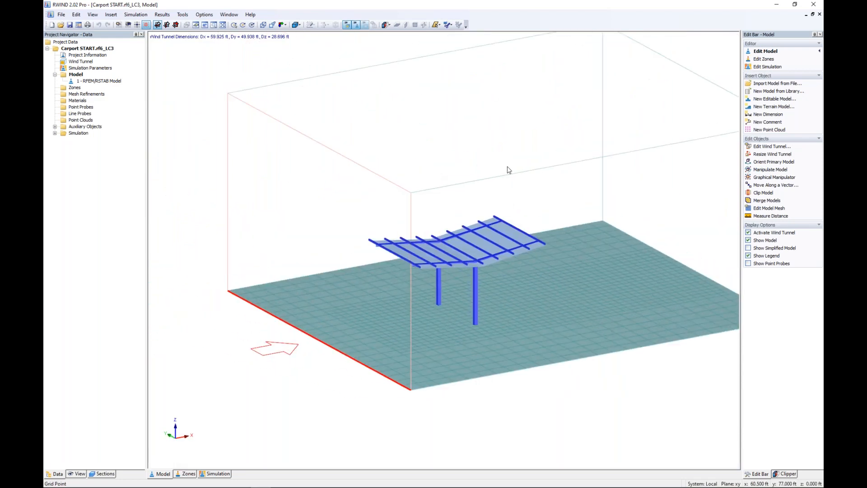
pyautogui.moveTo(318, 344); pyautogui.dragTo(248, 333, button='middle')
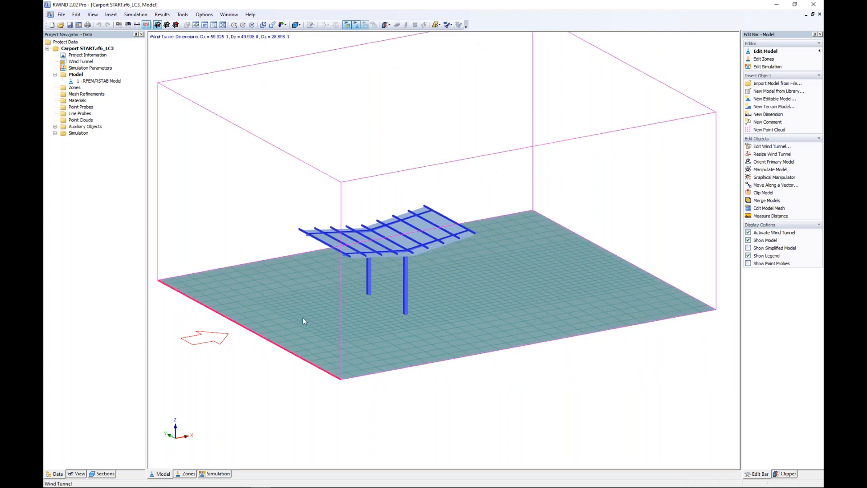
# Show the simulation's surface pressure results and examine them on the carport's columns, purlins and both faces of the roof
pyautogui.click(225, 475)
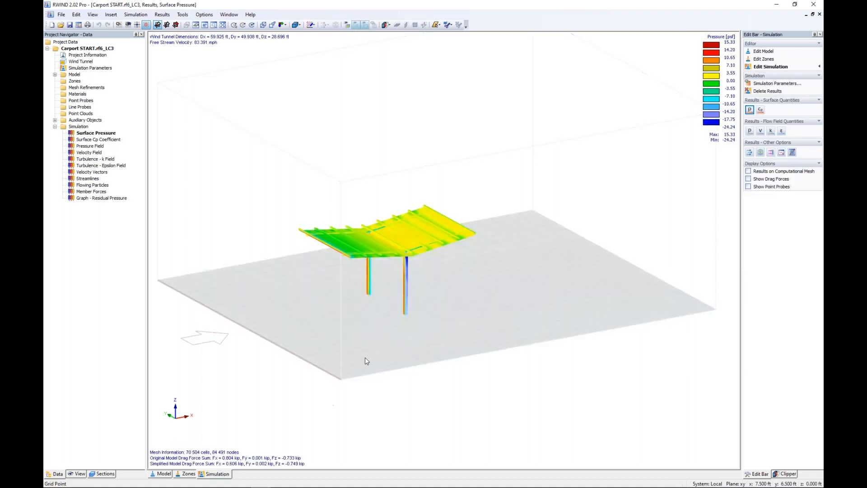
pyautogui.keyDown('ctrl'); pyautogui.moveTo(362, 307); pyautogui.dragTo(492, 275, button='middle'); pyautogui.keyUp('ctrl')
pyautogui.scroll(5, 370, 236)
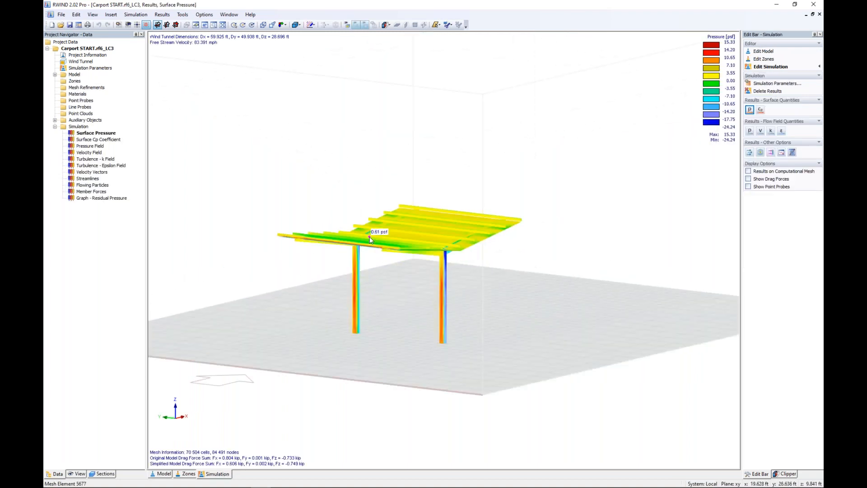
pyautogui.scroll(1, 369, 236)
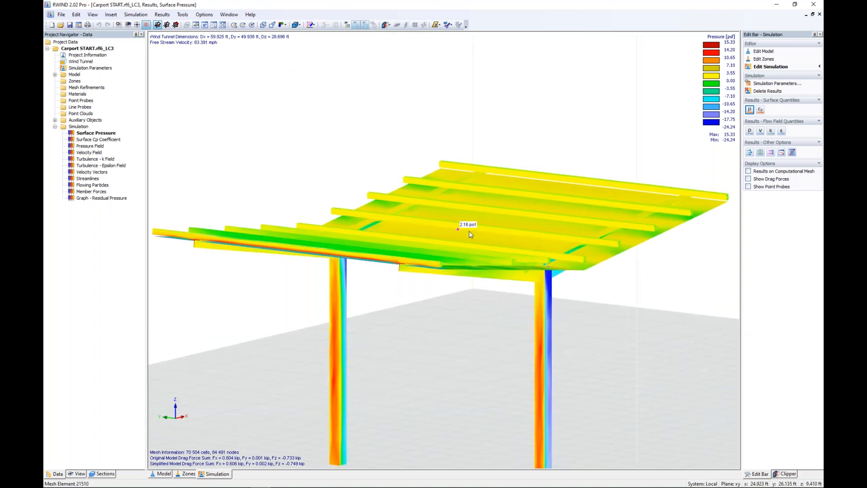
pyautogui.moveTo(544, 352); pyautogui.dragTo(540, 273, button='middle')
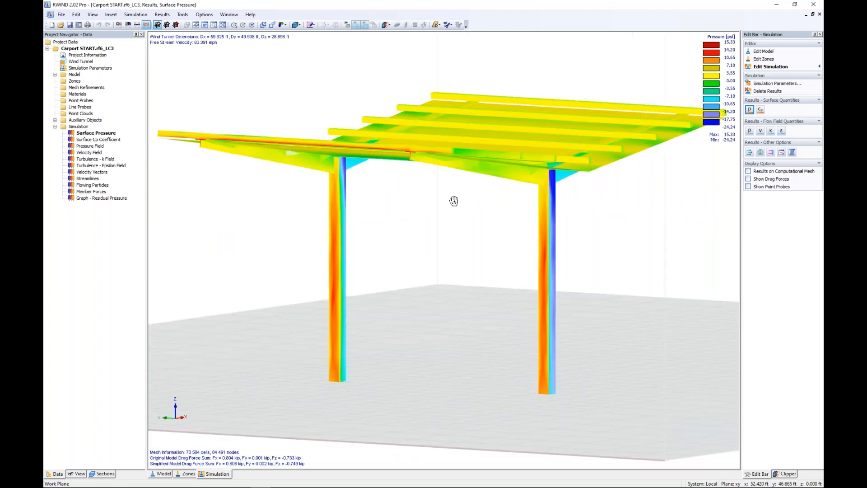
pyautogui.keyDown('ctrl'); pyautogui.moveTo(449, 194); pyautogui.dragTo(436, 136, button='middle'); pyautogui.keyUp('ctrl')
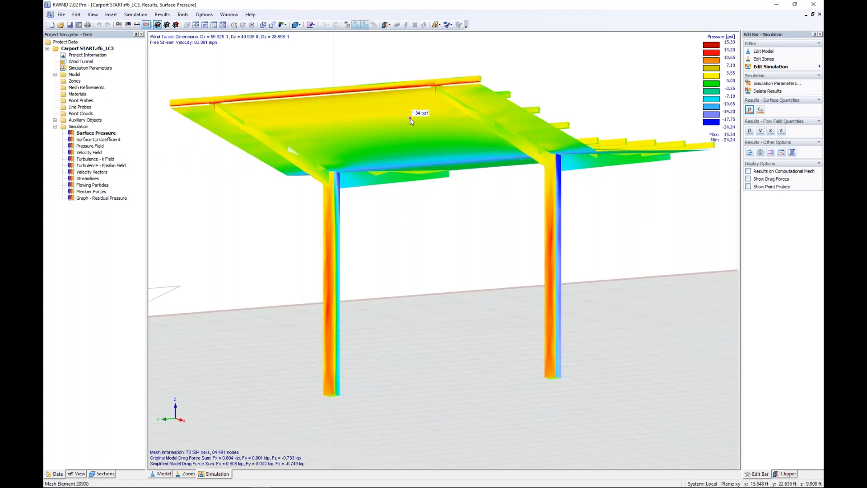
pyautogui.keyDown('ctrl'); pyautogui.moveTo(449, 199); pyautogui.dragTo(340, 287, button='middle'); pyautogui.keyUp('ctrl')
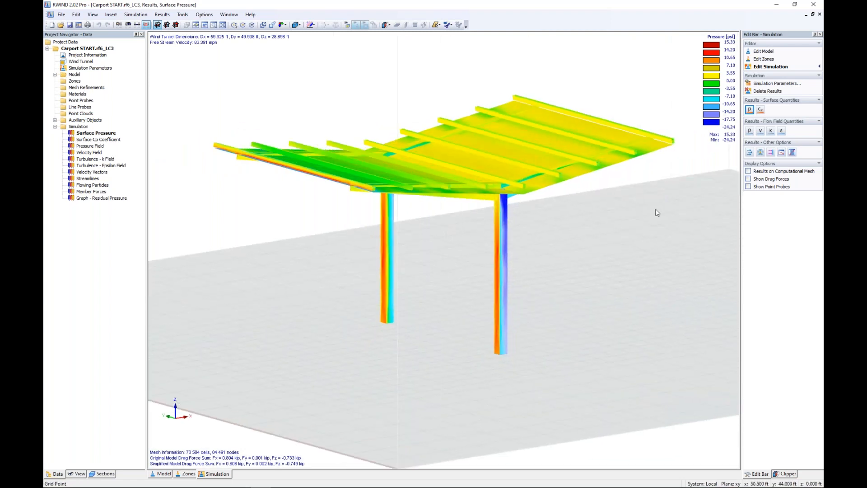
# Display the pressure field results on the section plane and examine the distribution around the carport
pyautogui.click(750, 132)
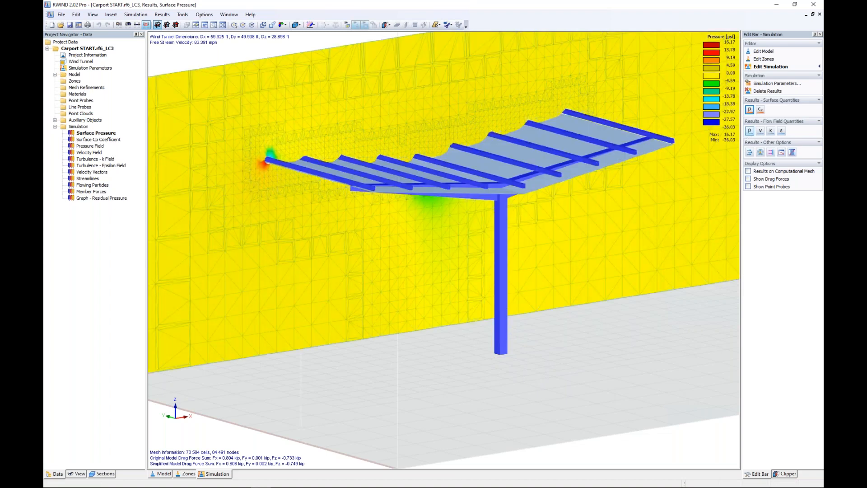
pyautogui.scroll(-2, 422, 181)
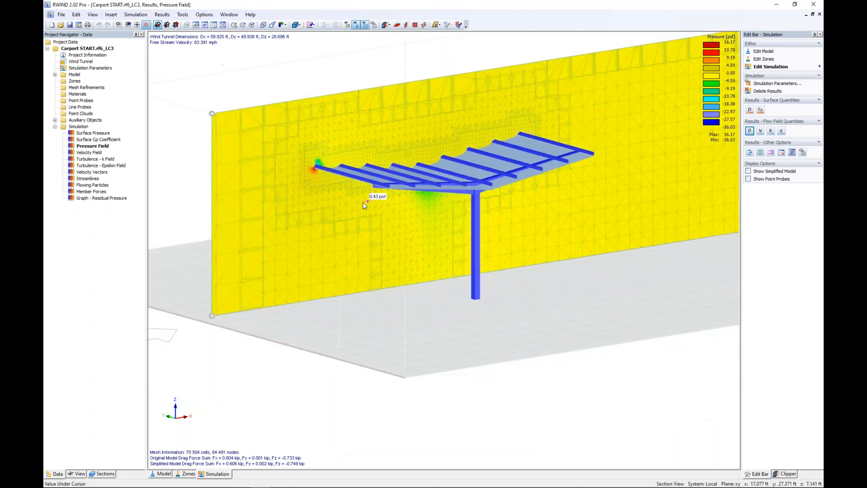
pyautogui.moveTo(366, 203); pyautogui.dragTo(385, 228, button='middle')
pyautogui.moveTo(233, 138)
pyautogui.mouseDown()
pyautogui.moveTo(257, 145)
pyautogui.moveTo(231, 137)
pyautogui.mouseUp()
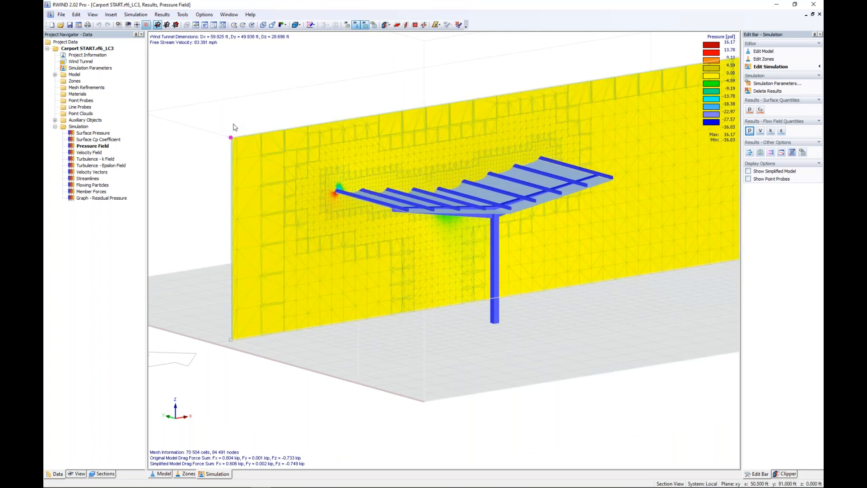
# Display the velocity field and the velocity vectors on the section plane, examining the wind flow around the carport
pyautogui.click(760, 131)
pyautogui.moveTo(484, 295)
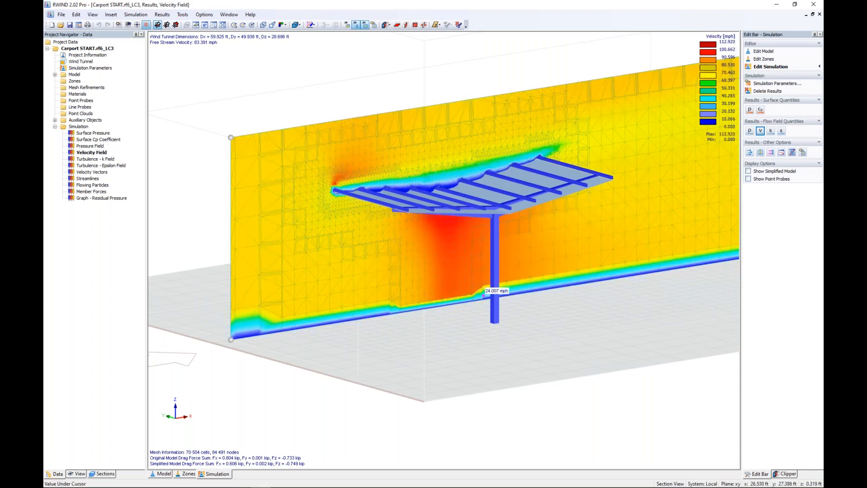
pyautogui.keyDown('ctrl'); pyautogui.moveTo(483, 295); pyautogui.dragTo(456, 216, button='middle'); pyautogui.keyUp('ctrl')
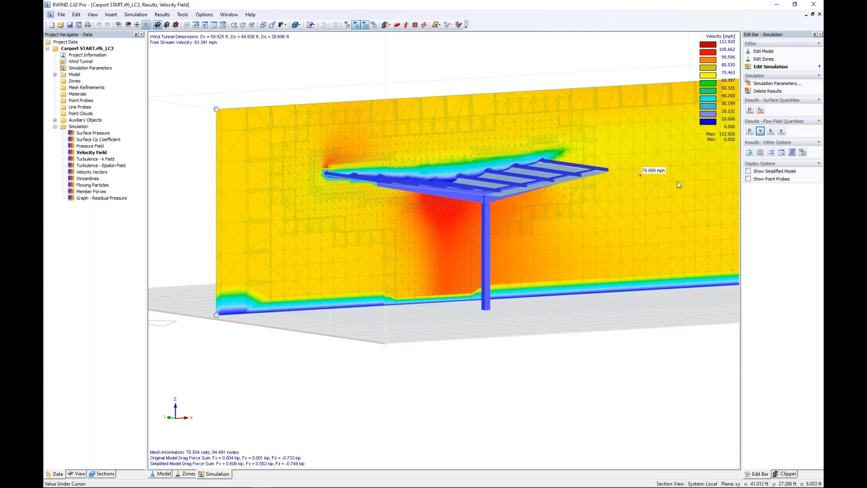
pyautogui.click(750, 153)
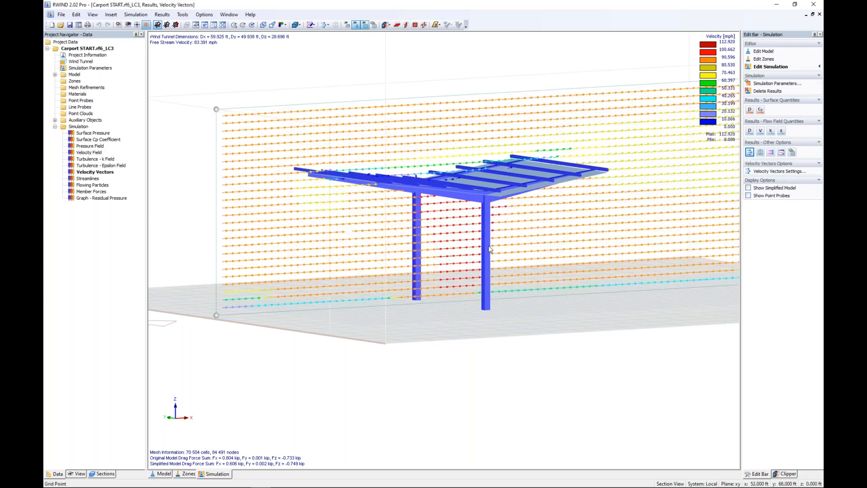
pyautogui.moveTo(458, 240)
pyautogui.keyDown('ctrl'); pyautogui.mouseDown(button='middle')
pyautogui.moveTo(348, 215)
pyautogui.moveTo(323, 190)
pyautogui.moveTo(340, 232)
pyautogui.moveTo(403, 258)
pyautogui.moveTo(442, 240)
pyautogui.mouseUp(button='middle'); pyautogui.keyUp('ctrl')
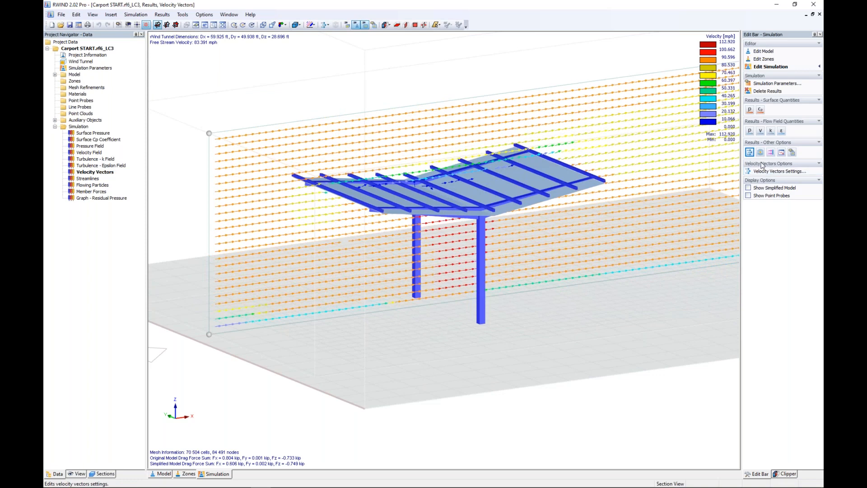
# Show the wind streamlines with flow animation enabled and examine the airflow beneath and around the carport
pyautogui.click(761, 153)
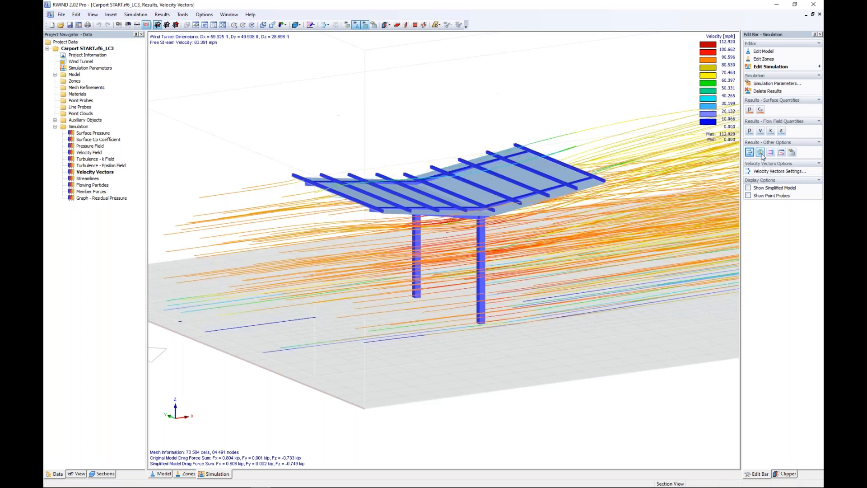
pyautogui.keyDown('ctrl'); pyautogui.moveTo(398, 181); pyautogui.dragTo(538, 219, button='middle'); pyautogui.keyUp('ctrl')
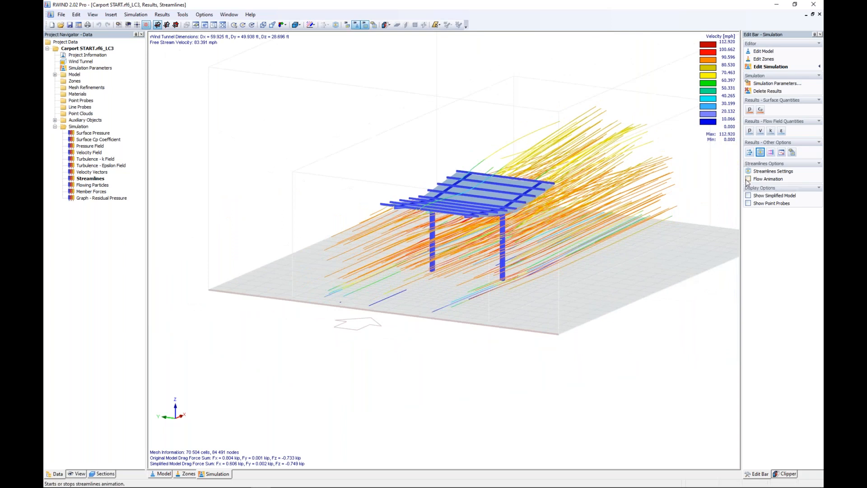
pyautogui.click(764, 179)
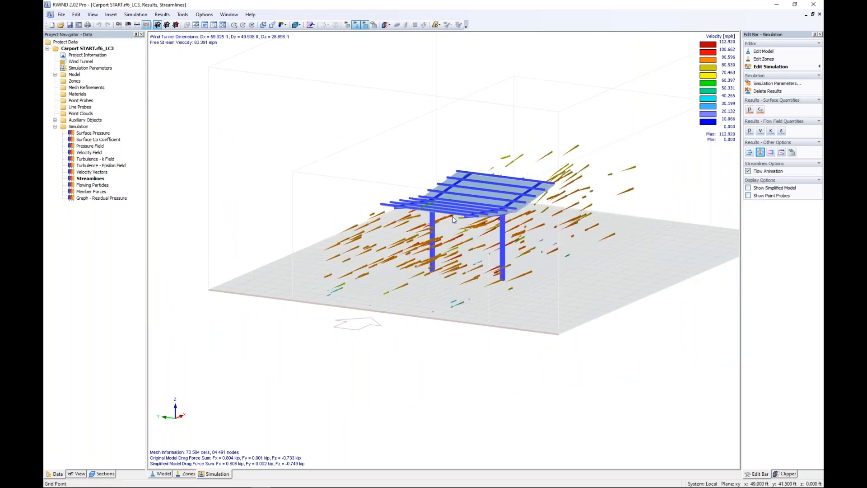
pyautogui.scroll(4, 450, 220)
pyautogui.scroll(2, 450, 220)
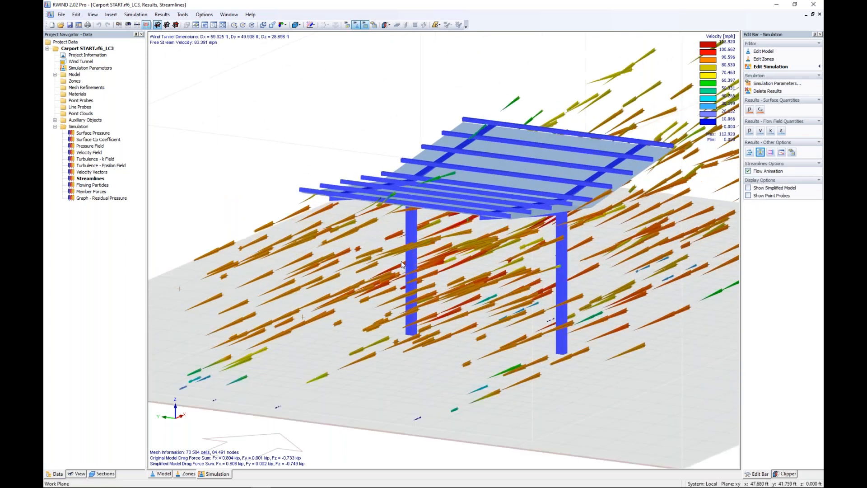
pyautogui.keyDown('ctrl'); pyautogui.moveTo(378, 253); pyautogui.dragTo(327, 249, button='middle'); pyautogui.keyUp('ctrl')
pyautogui.scroll(-1, 342, 248)
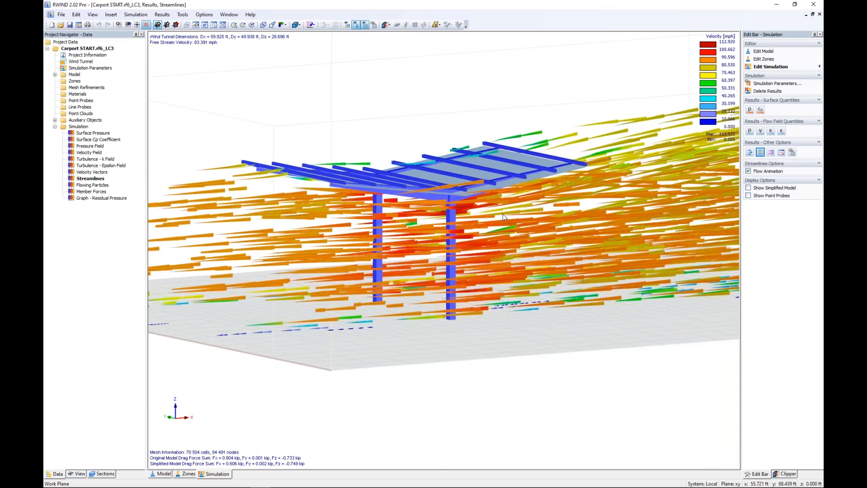
# Return to the surface pressure results, leave RWIND and switch back to the Carport START.rf6 model in RFEM
pyautogui.click(749, 109)
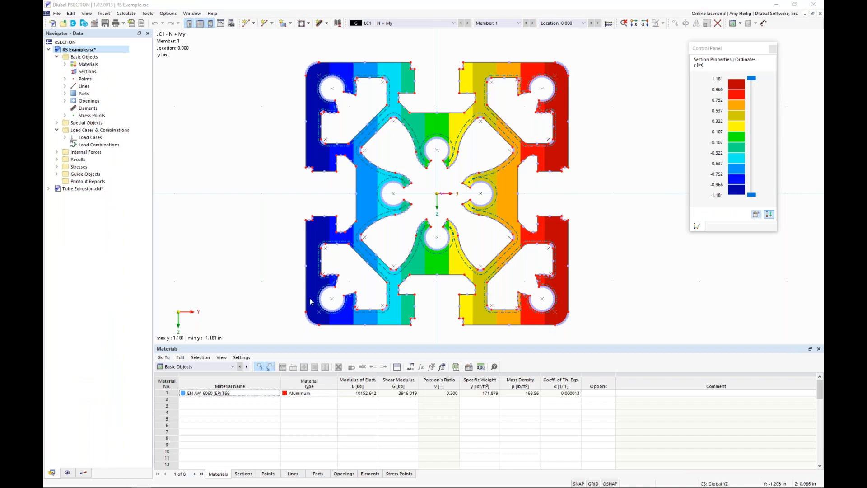
pyautogui.press('super+Tab')
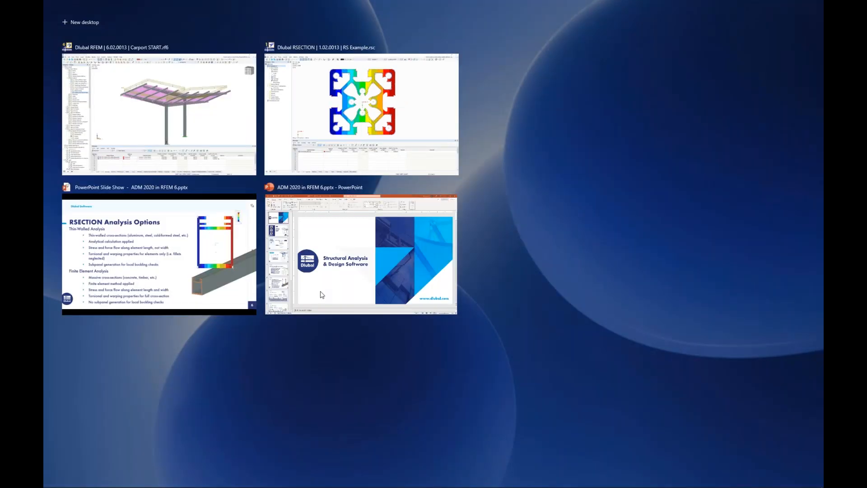
pyautogui.click(159, 114)
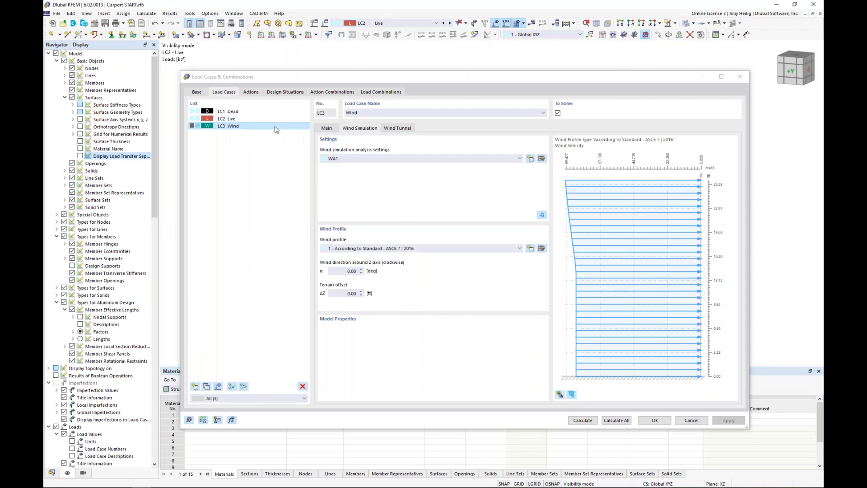
# Review the Section 2.3 (LRFD) and Section 2.4 (ASD) design situations and load combinations CO1 and CO3 to CO6
pyautogui.click(284, 93)
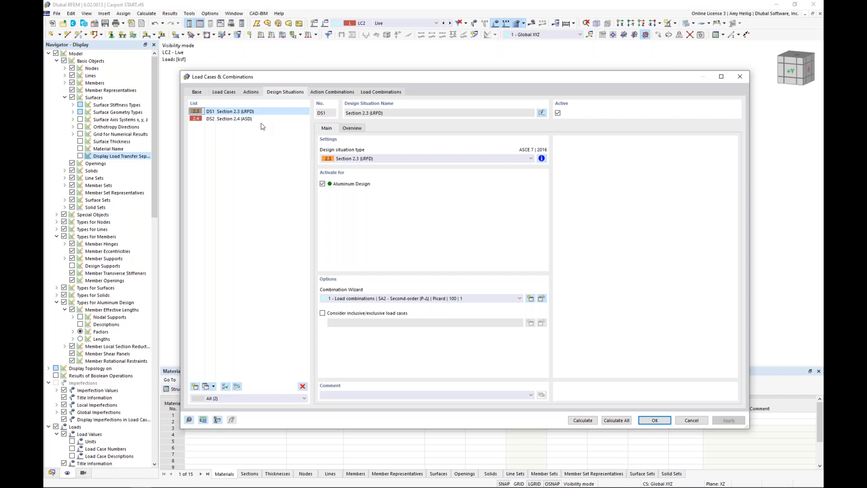
pyautogui.click(261, 120)
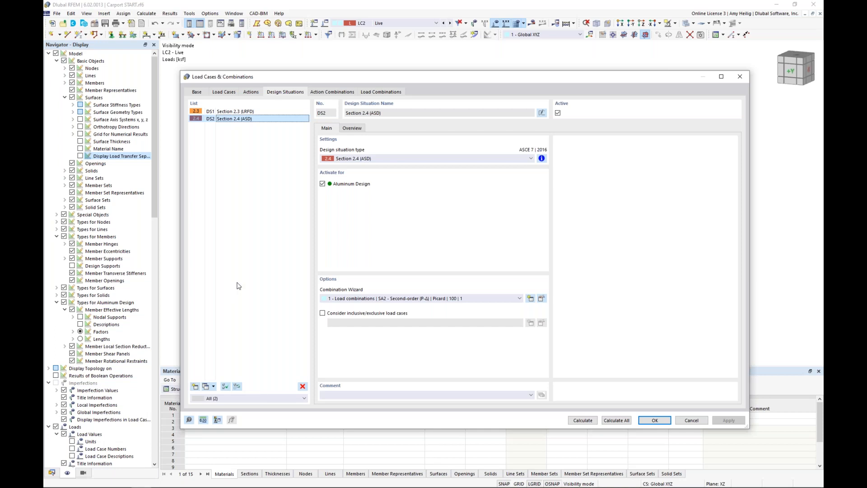
pyautogui.click(381, 92)
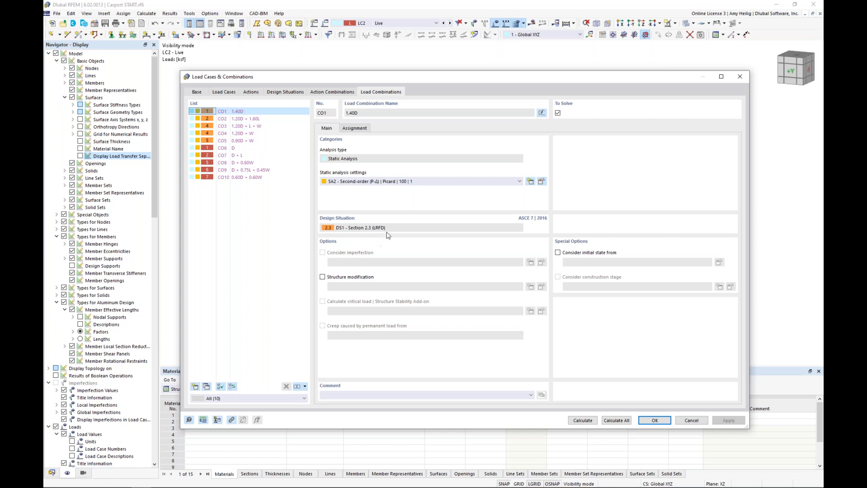
pyautogui.click(247, 126)
pyautogui.click(248, 132)
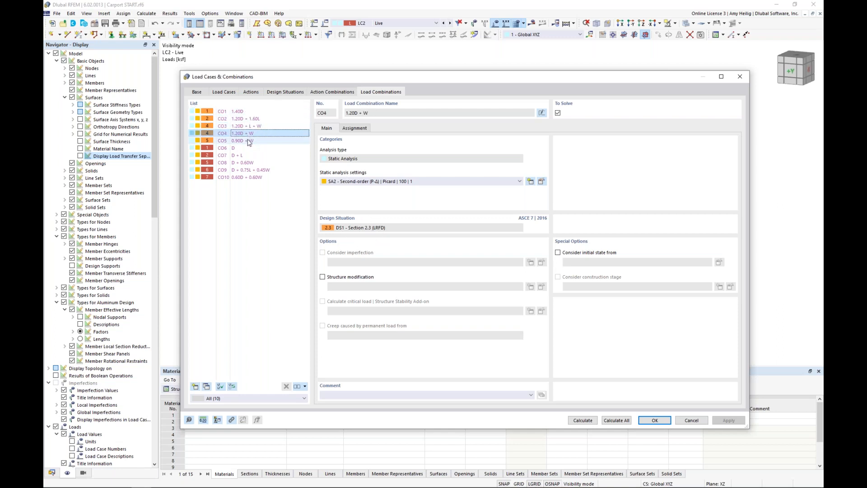
pyautogui.click(248, 142)
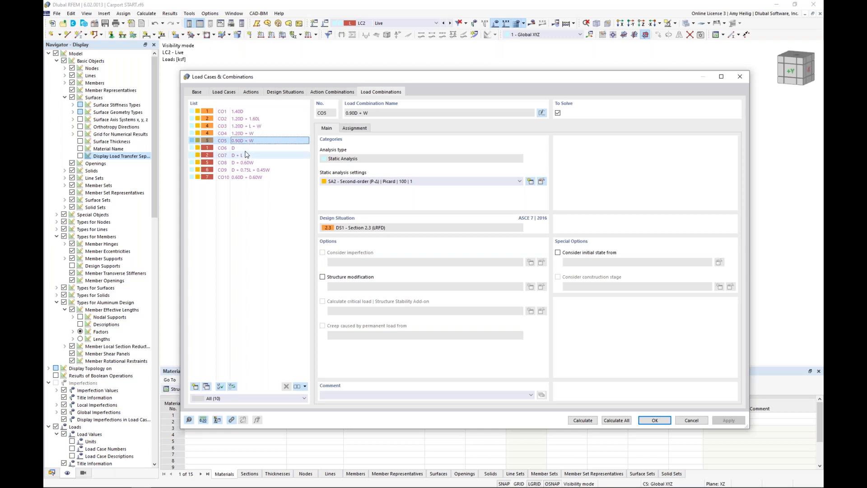
pyautogui.click(246, 150)
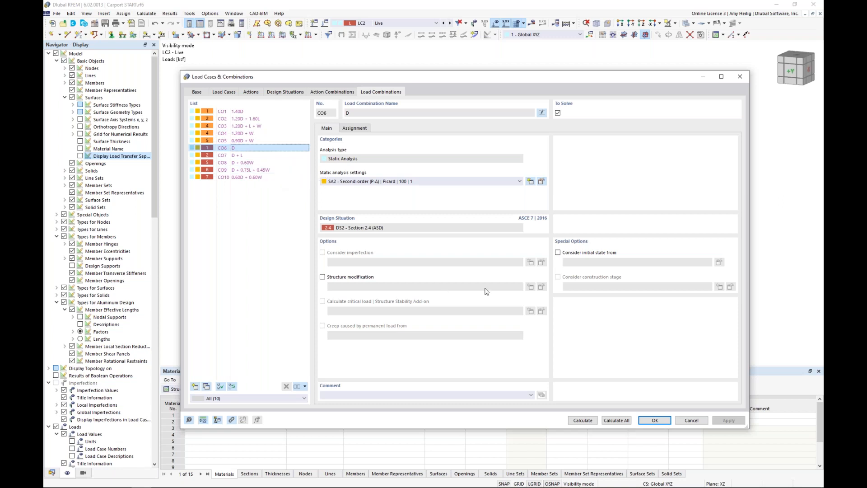
# Accept the load case and combination settings, and display the CO2 and CO3 loads on the carport with the wind tunnel in view
pyautogui.click(655, 420)
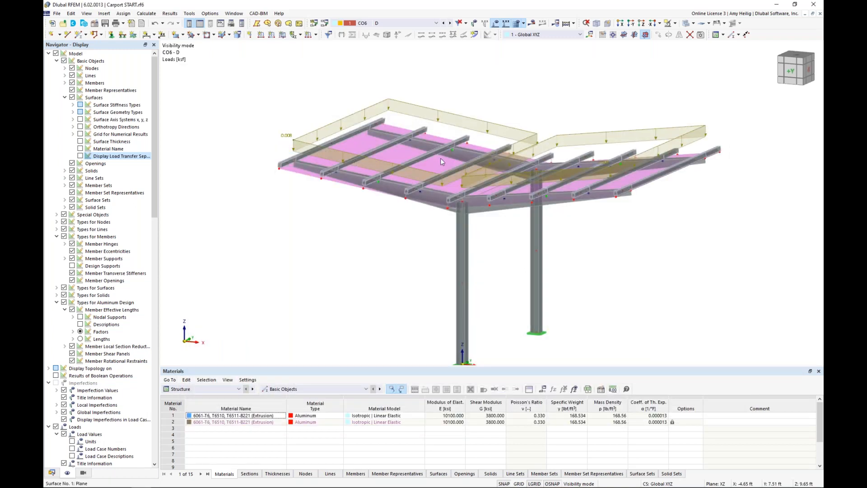
pyautogui.click(387, 23)
pyautogui.click(401, 112)
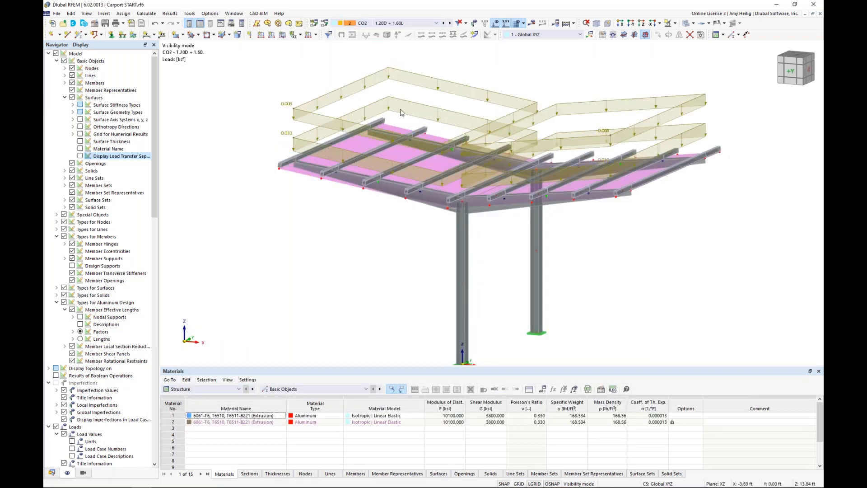
pyautogui.scroll(-4, 402, 113)
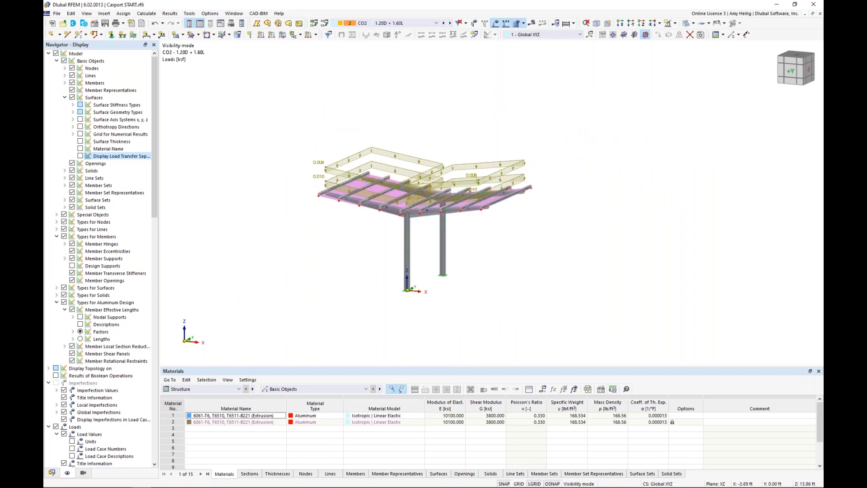
pyautogui.click(450, 22)
pyautogui.scroll(-2, 445, 136)
pyautogui.moveTo(441, 136); pyautogui.dragTo(453, 151, button='middle')
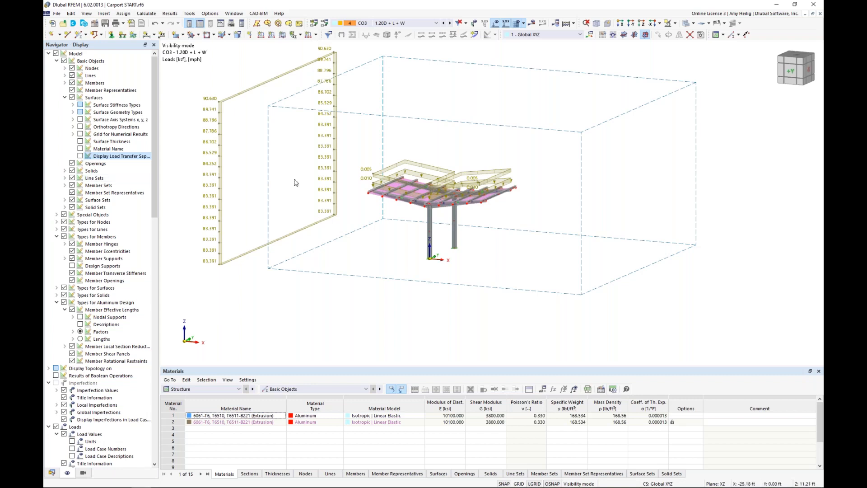
# Display the CO5 loads on the carport, and hide the load display to leave only the structure
pyautogui.click(451, 23)
pyautogui.click(450, 23)
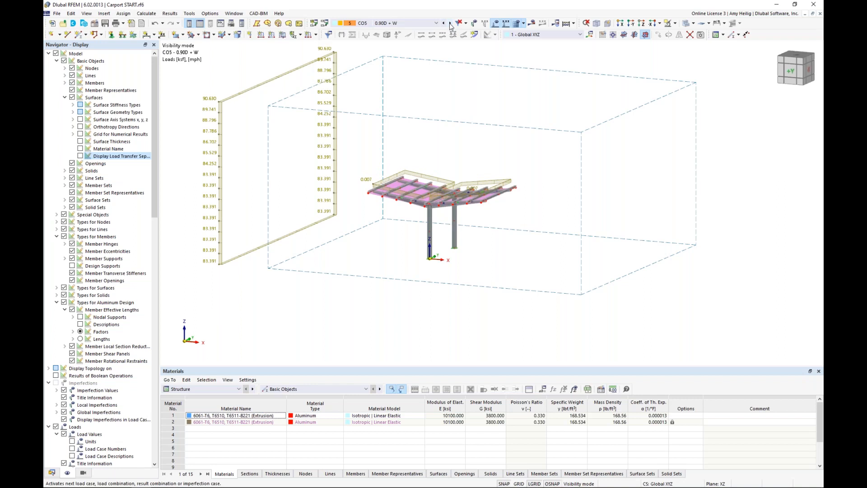
pyautogui.click(496, 24)
pyautogui.scroll(4, 449, 234)
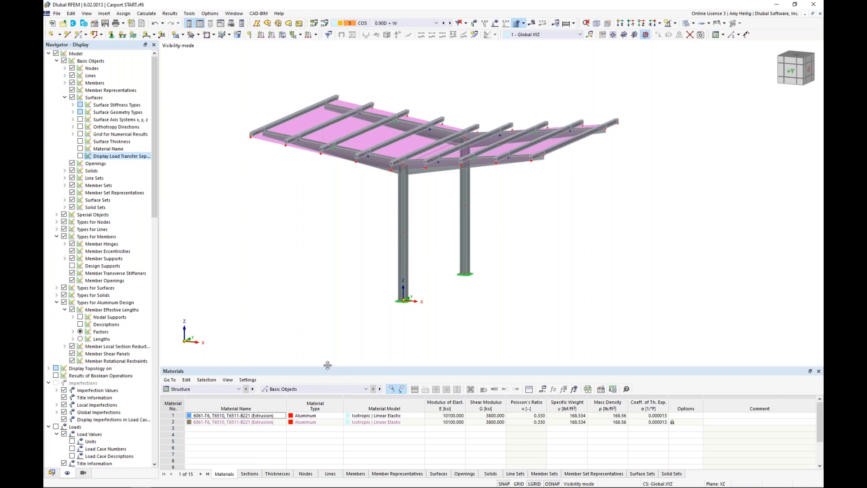
# Show the Aluminum Design input data in an enlarged table and review the limit state types available for Section 2.3 (LRFD)
pyautogui.moveTo(327, 365); pyautogui.dragTo(329, 322)
pyautogui.click(239, 340)
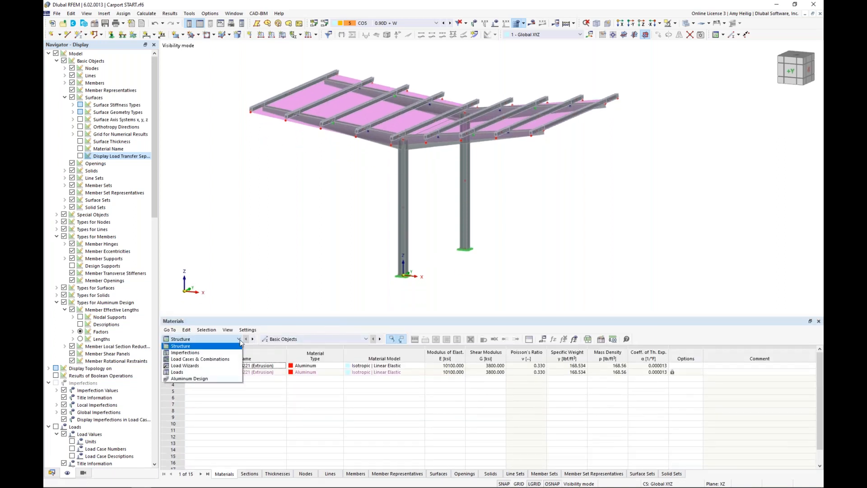
pyautogui.click(226, 379)
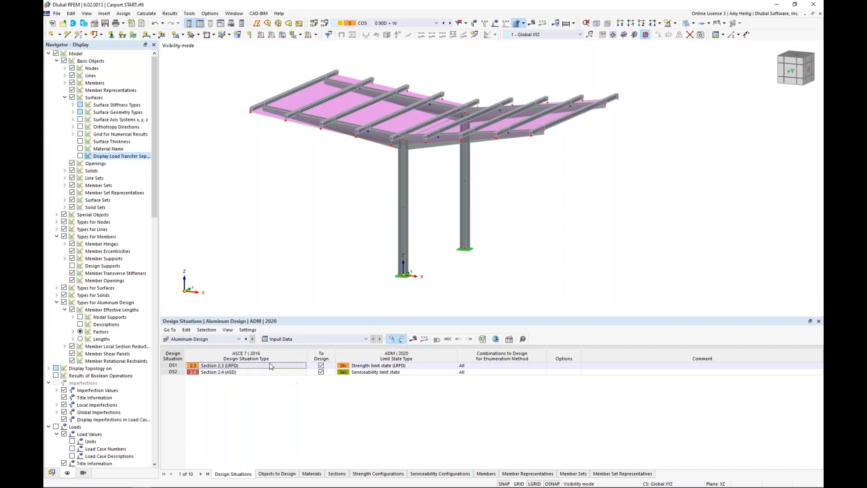
pyautogui.click(453, 366)
pyautogui.click(454, 367)
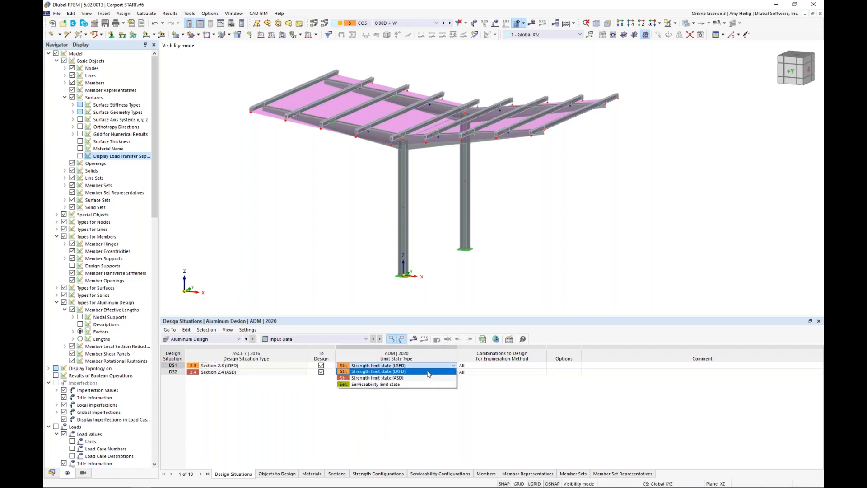
pyautogui.click(278, 395)
# Review the limit state types for the Section 2.4 (ASD) design situation, keeping Serviceability limit state selected
pyautogui.click(267, 374)
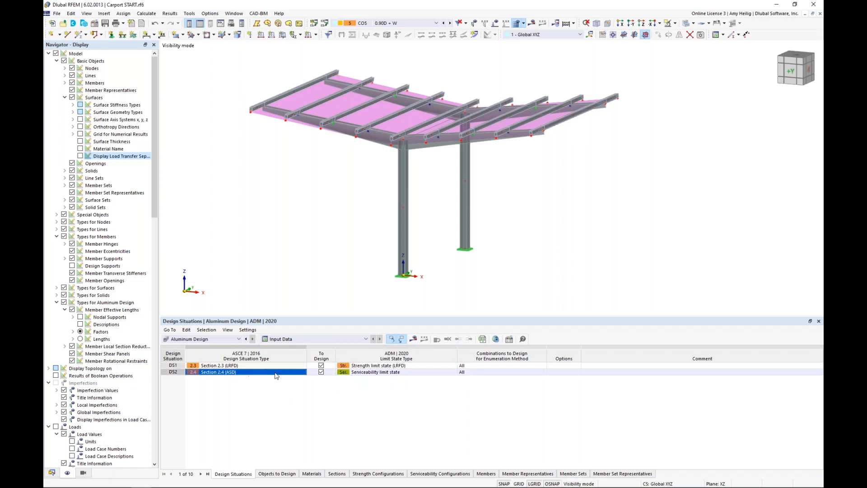
pyautogui.click(413, 372)
pyautogui.click(413, 372)
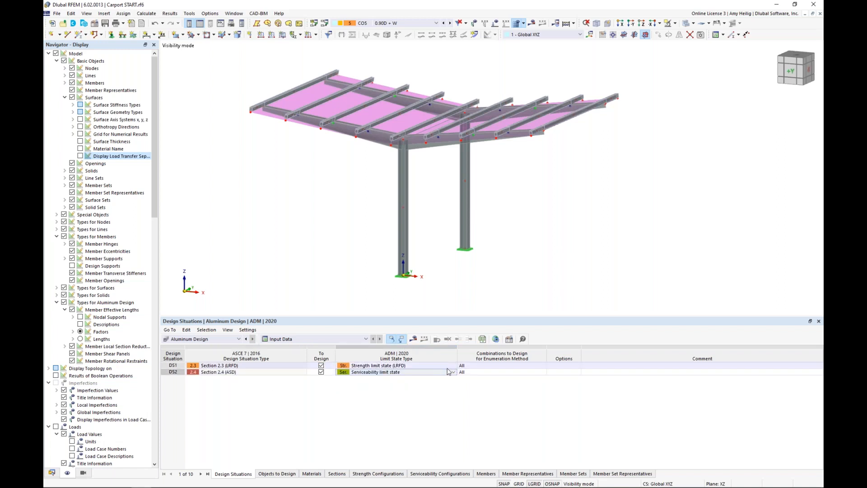
pyautogui.click(453, 372)
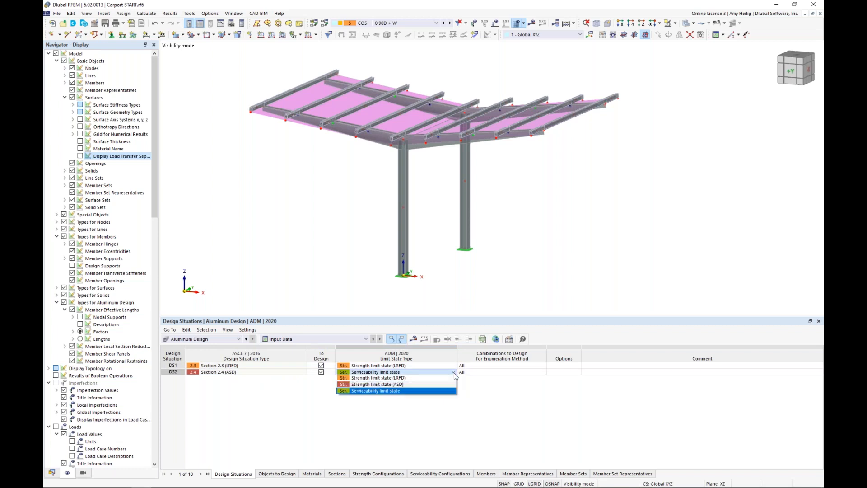
pyautogui.click(421, 391)
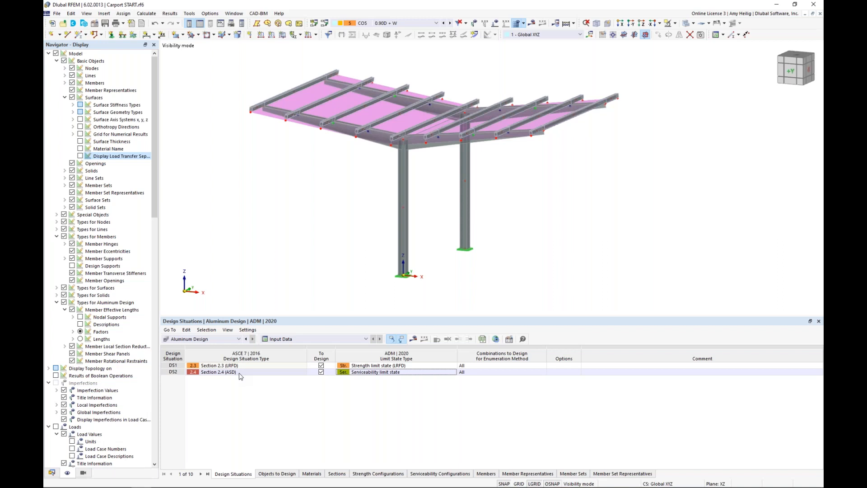
# Exclude Section 2.3 (LRFD) from design and include it again after reviewing the Section 2.4 (ASD) limit state options
pyautogui.click(320, 365)
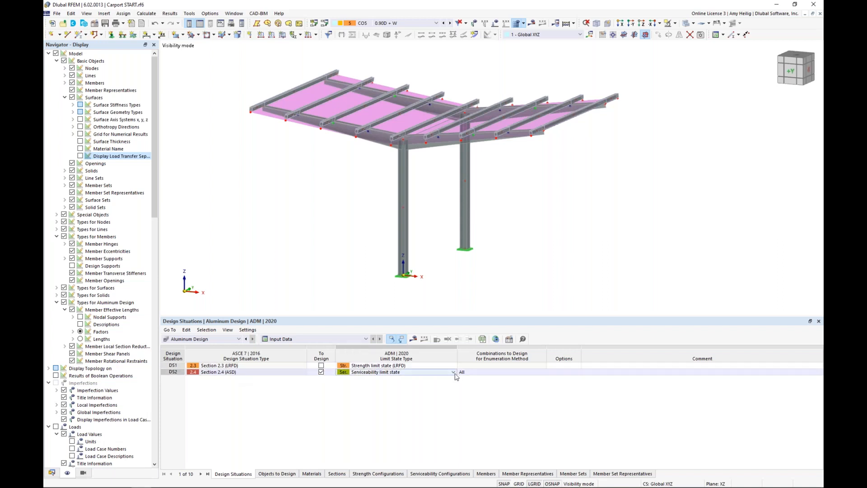
pyautogui.click(454, 372)
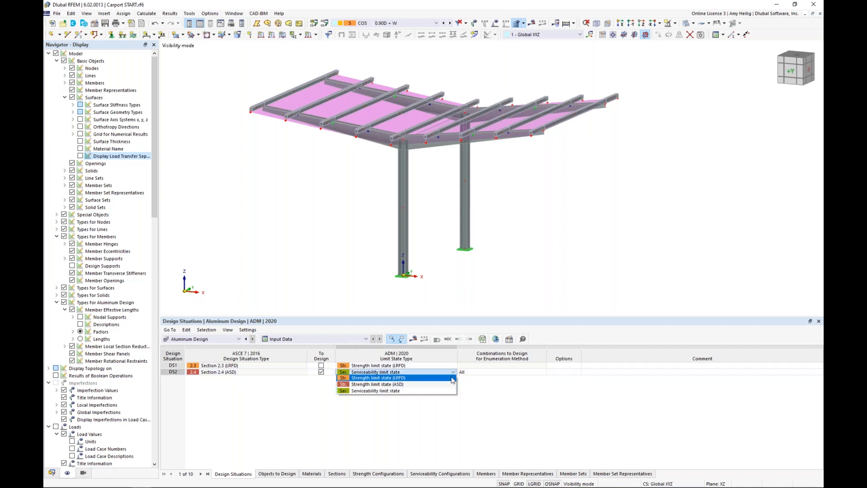
pyautogui.click(409, 391)
pyautogui.click(321, 365)
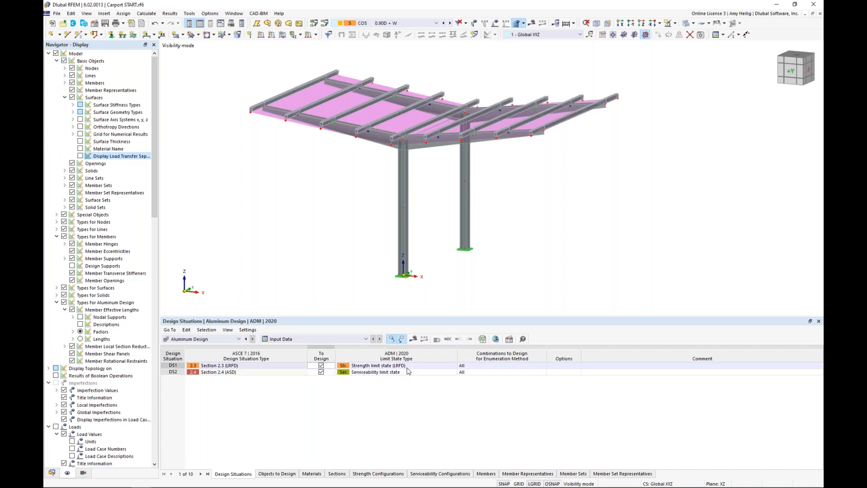
# In the objects to design, exclude member representatives and member set representatives and turn off designing all members
pyautogui.click(277, 474)
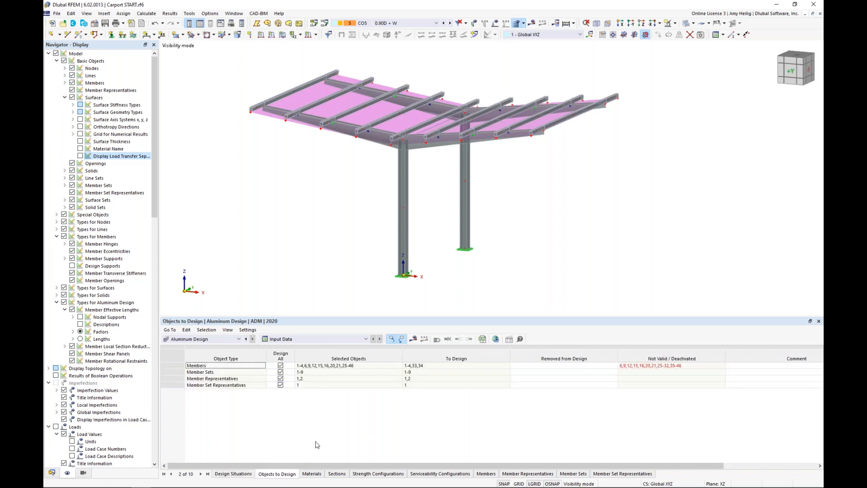
pyautogui.click(280, 385)
pyautogui.click(281, 378)
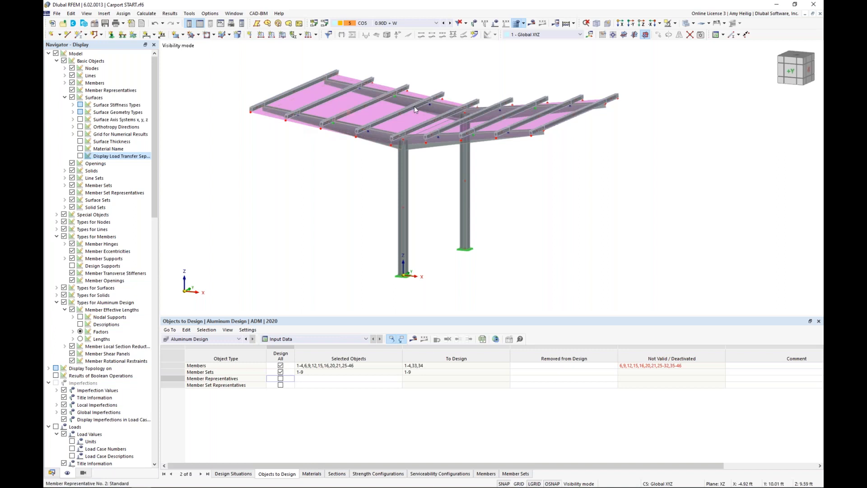
pyautogui.click(280, 366)
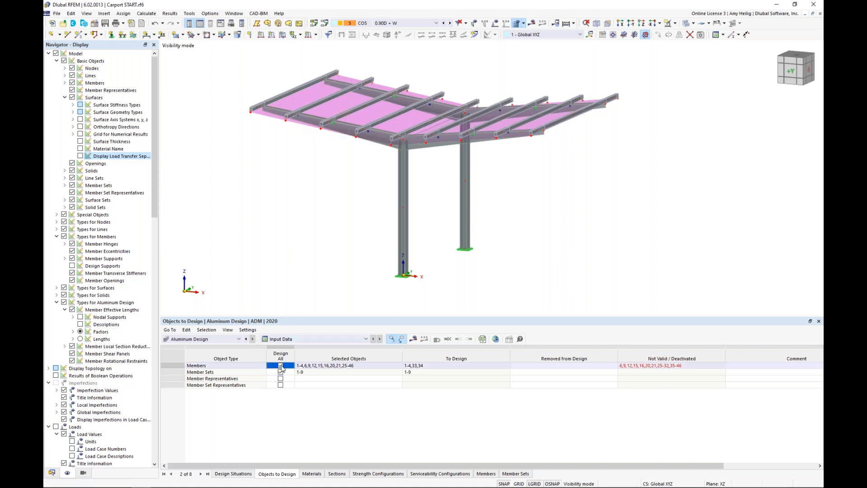
# Clear the list of members to design and reselect members 1-4, 33, 34 and 41 in the model
pyautogui.doubleClick(335, 367)
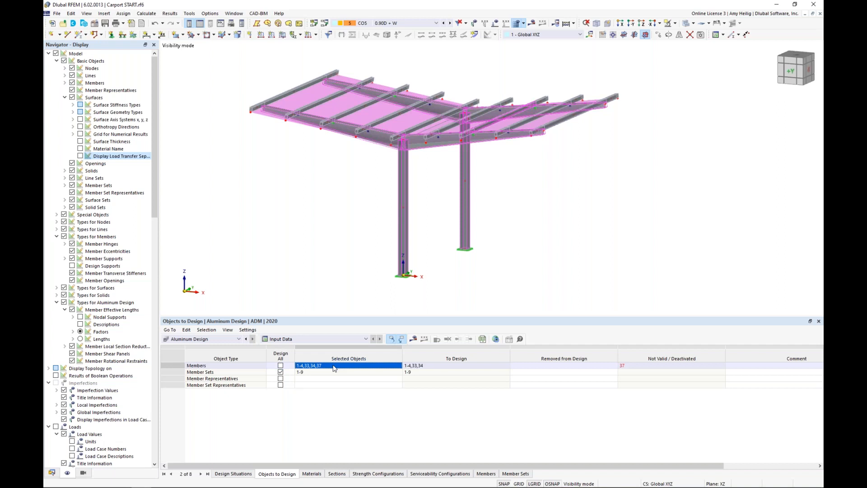
pyautogui.click(398, 366)
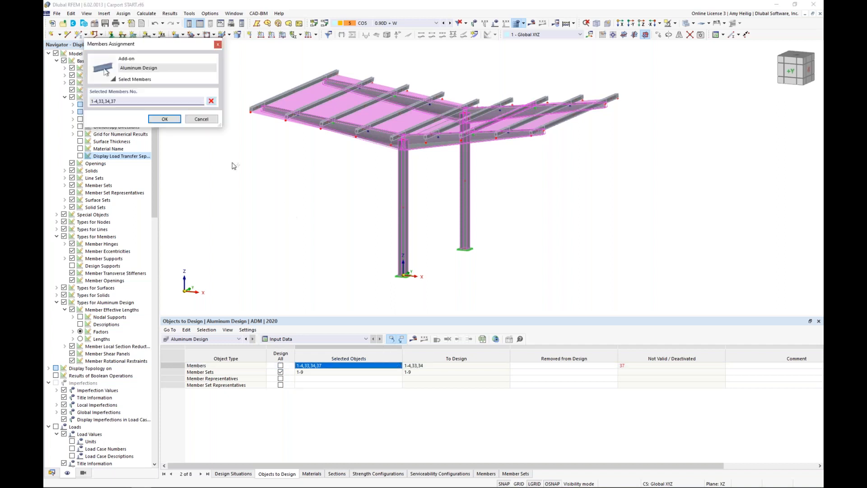
pyautogui.click(211, 101)
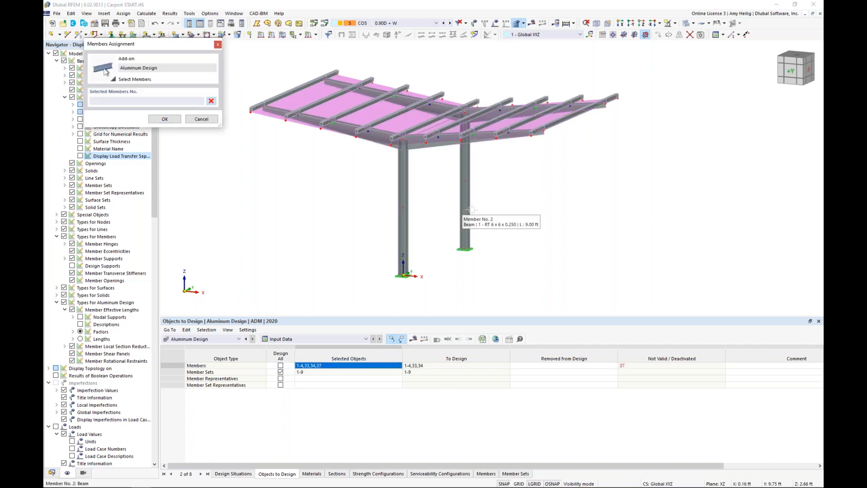
pyautogui.moveTo(501, 210); pyautogui.dragTo(358, 187)
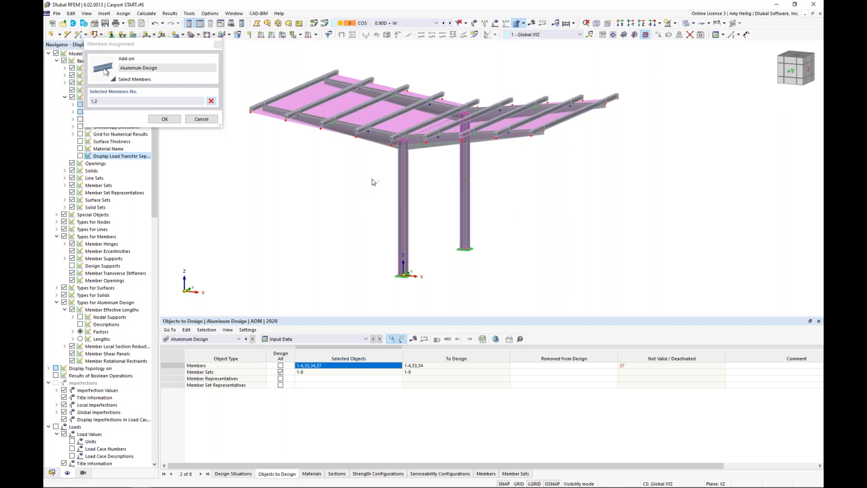
pyautogui.click(374, 134)
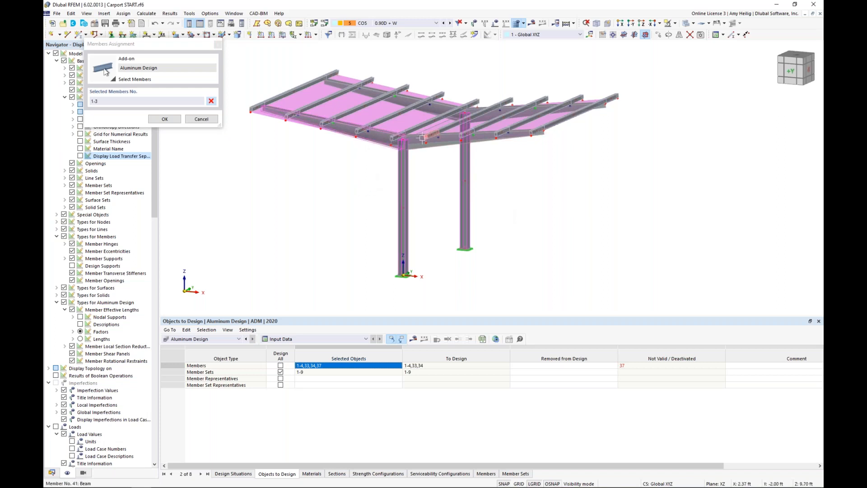
pyautogui.click(427, 132)
pyautogui.click(418, 143)
pyautogui.click(418, 101)
pyautogui.click(497, 111)
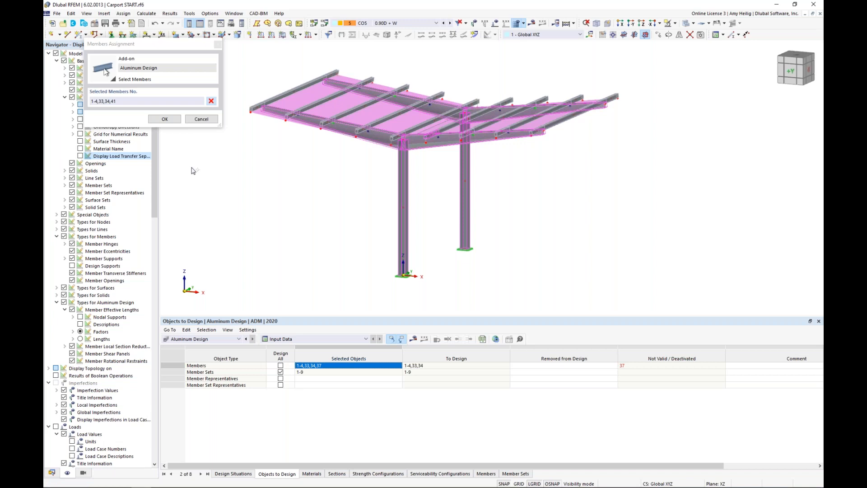
pyautogui.click(172, 120)
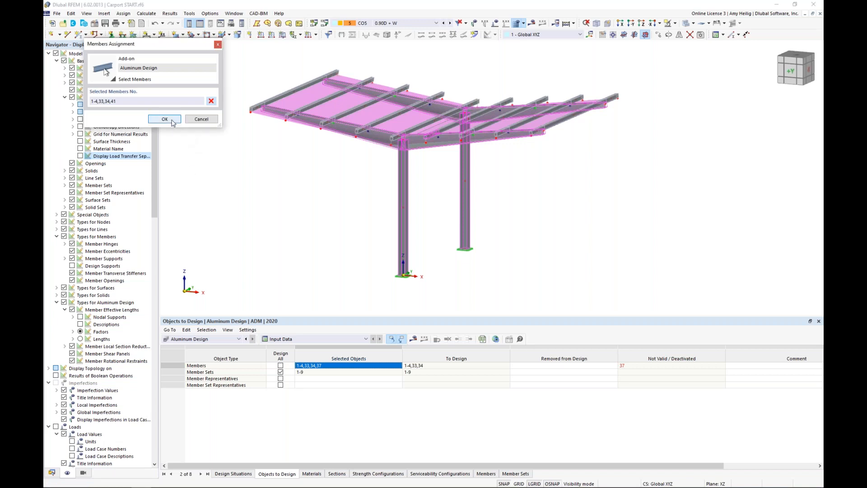
# Reassign the members to design by selecting only the two columns and the four roof beams, members 1-4, 33 and 34
pyautogui.keyDown('ctrl'); pyautogui.moveTo(466, 310); pyautogui.dragTo(413, 318, button='middle'); pyautogui.keyUp('ctrl')
pyautogui.click(329, 366)
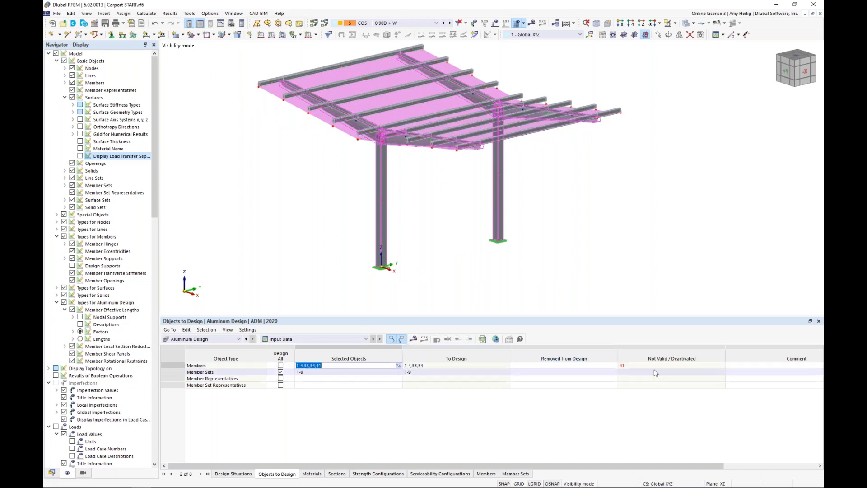
pyautogui.click(398, 366)
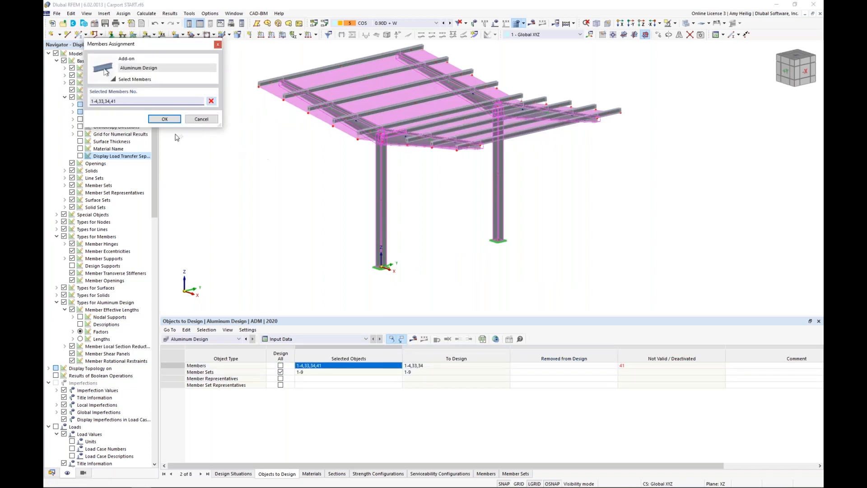
pyautogui.click(211, 101)
pyautogui.moveTo(546, 198); pyautogui.dragTo(347, 166)
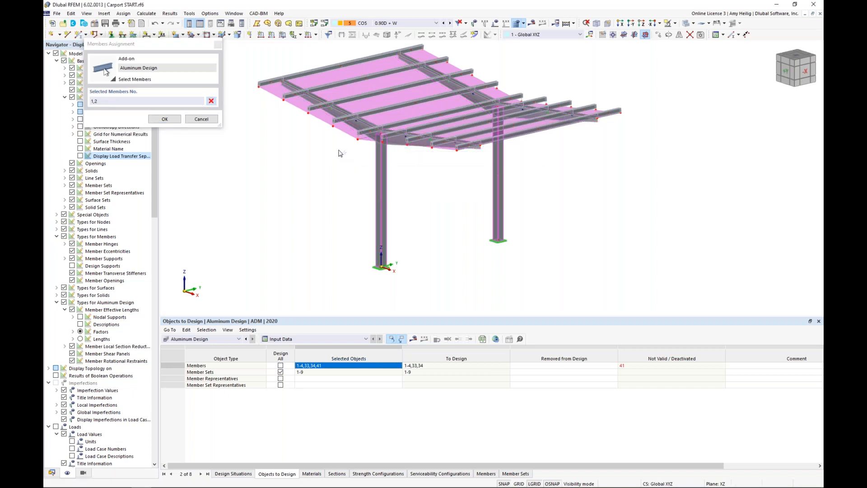
pyautogui.click(337, 112)
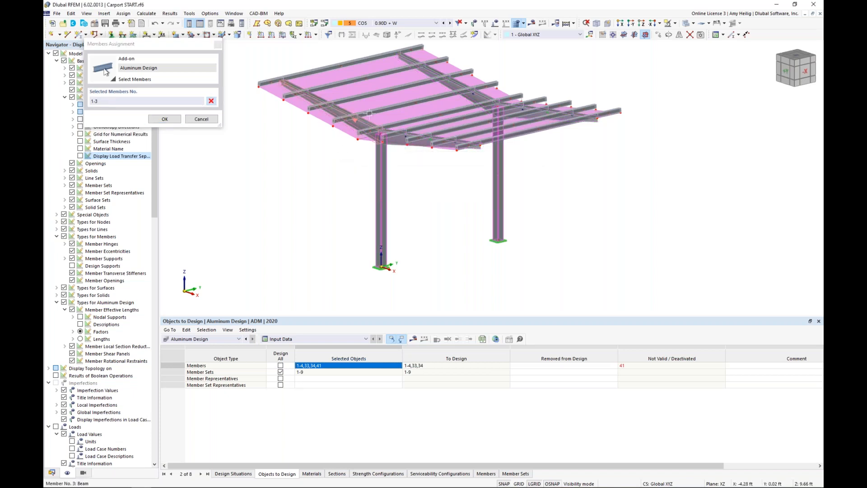
pyautogui.click(397, 142)
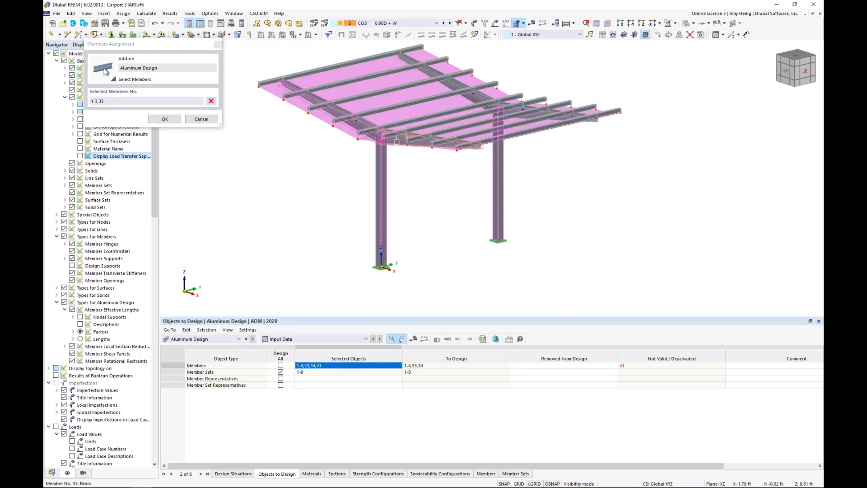
pyautogui.click(452, 81)
pyautogui.keyDown('ctrl'); pyautogui.moveTo(587, 125); pyautogui.dragTo(454, 152, button='middle'); pyautogui.keyUp('ctrl')
pyautogui.click(491, 129)
pyautogui.click(163, 120)
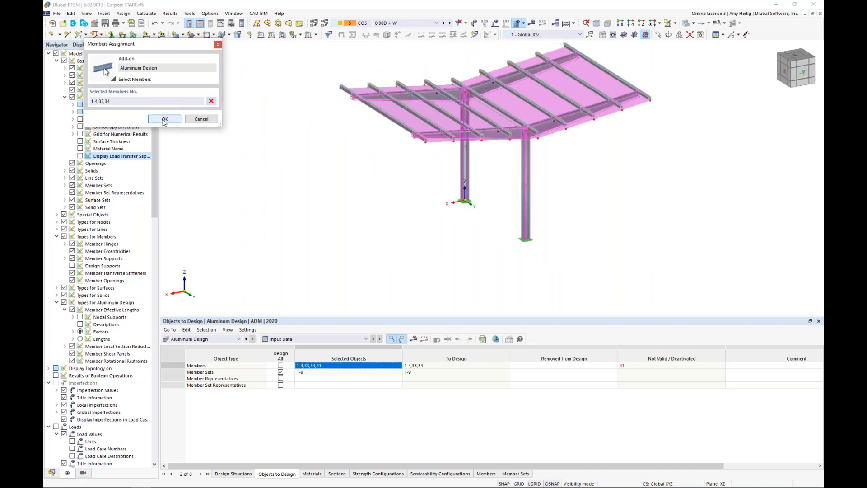
pyautogui.click(164, 119)
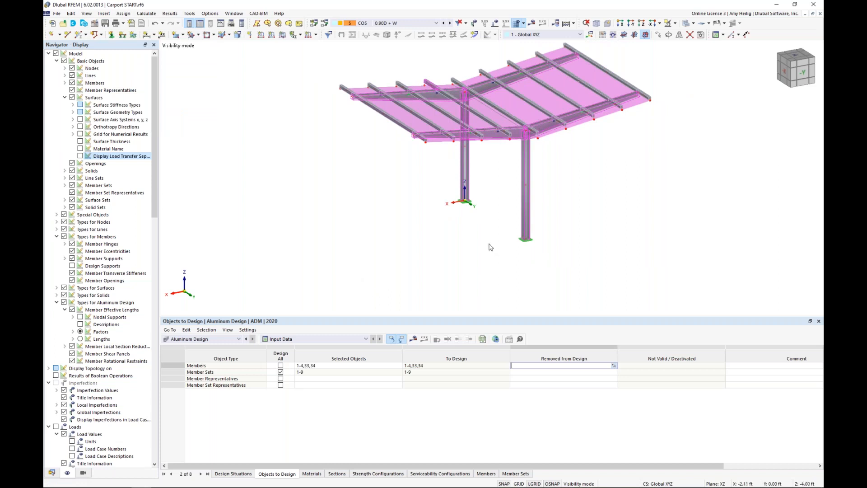
# Run the calculation and switch the carport model with its CO5 member moments to a wireframe display
pyautogui.keyDown('ctrl'); pyautogui.moveTo(373, 182); pyautogui.dragTo(500, 223, button='middle'); pyautogui.keyUp('ctrl')
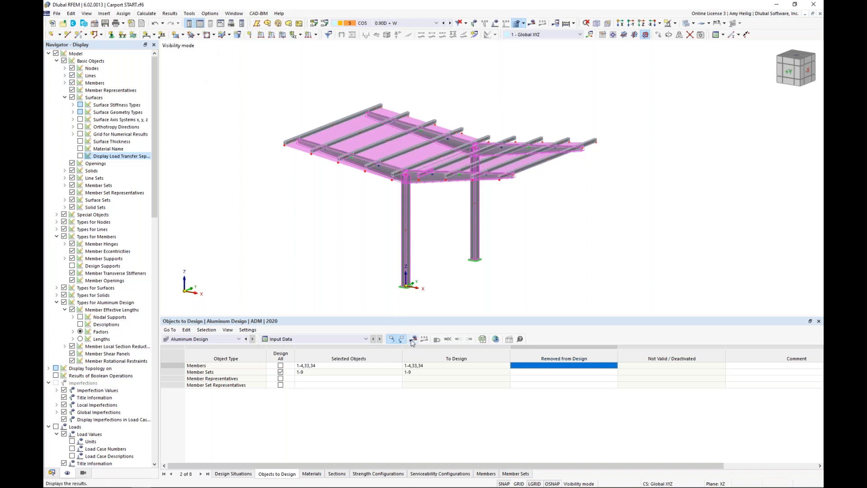
pyautogui.click(151, 14)
pyautogui.click(156, 22)
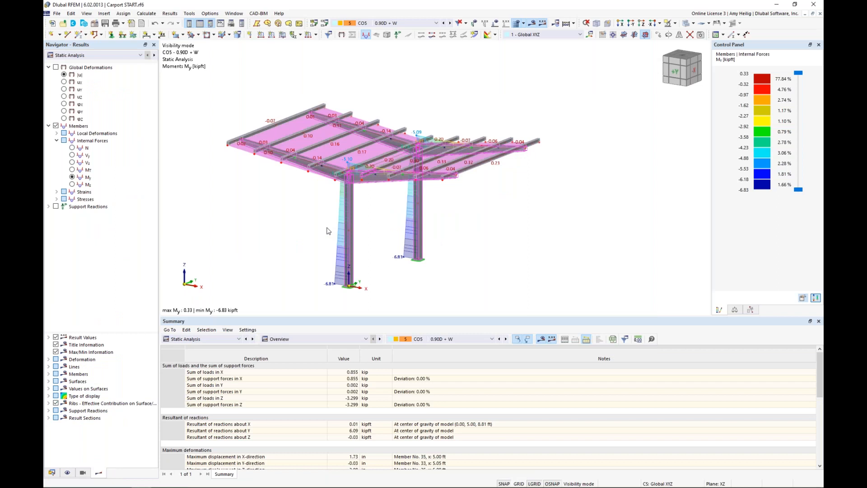
pyautogui.click(686, 25)
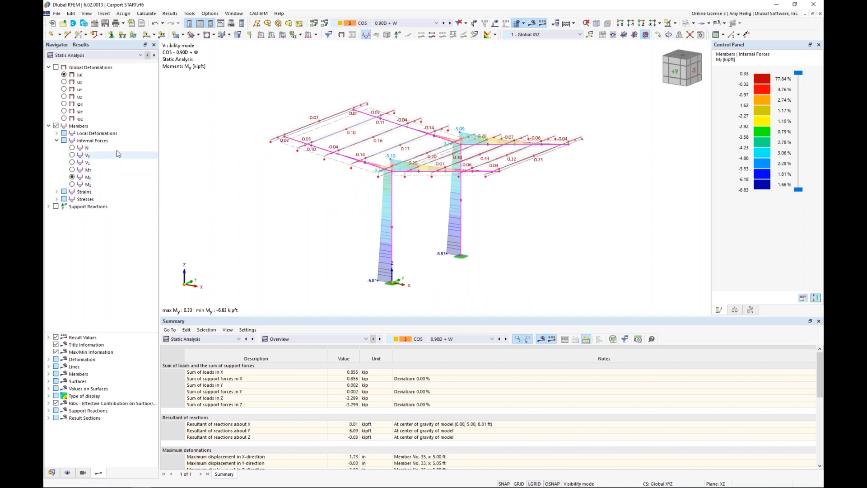
# Keep the static analysis results active and display the global deformations |u| of the carport for CO5
pyautogui.click(96, 54)
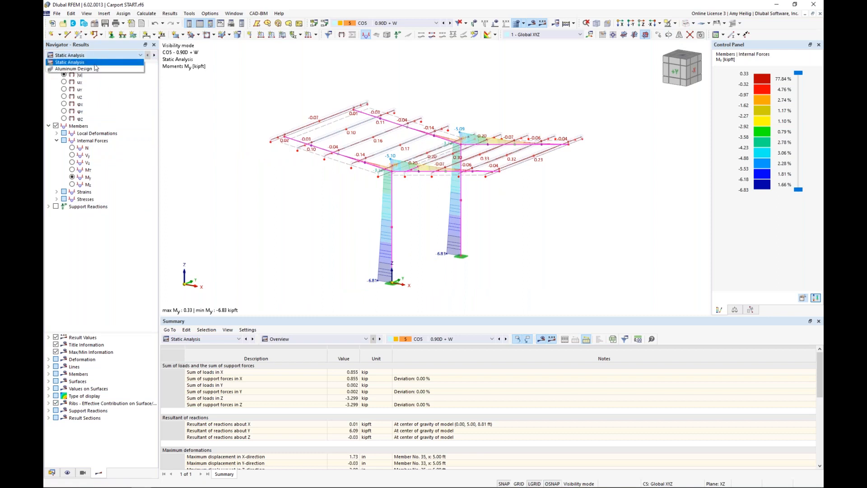
pyautogui.click(87, 64)
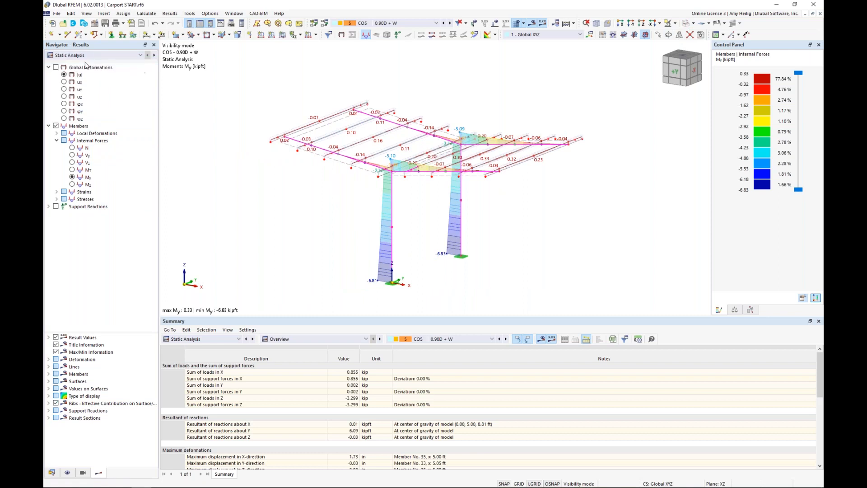
pyautogui.click(56, 67)
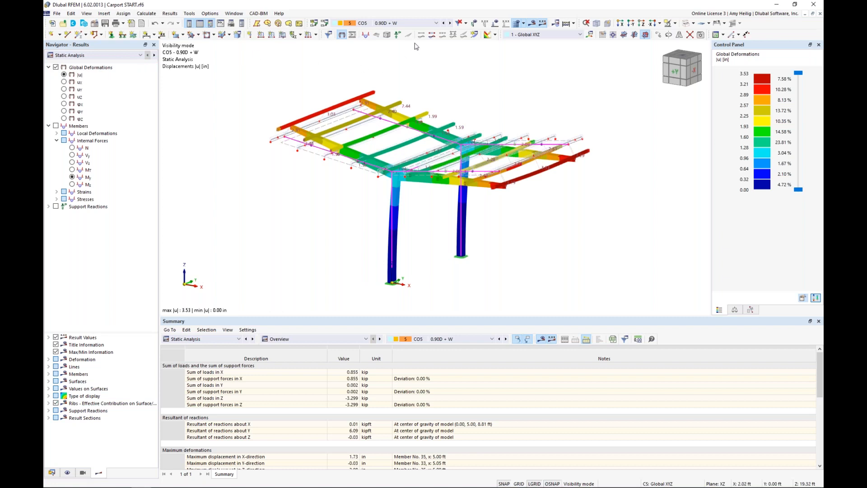
# View the carport's global deformations |u| for load combinations CO3 and CO6
pyautogui.click(443, 23)
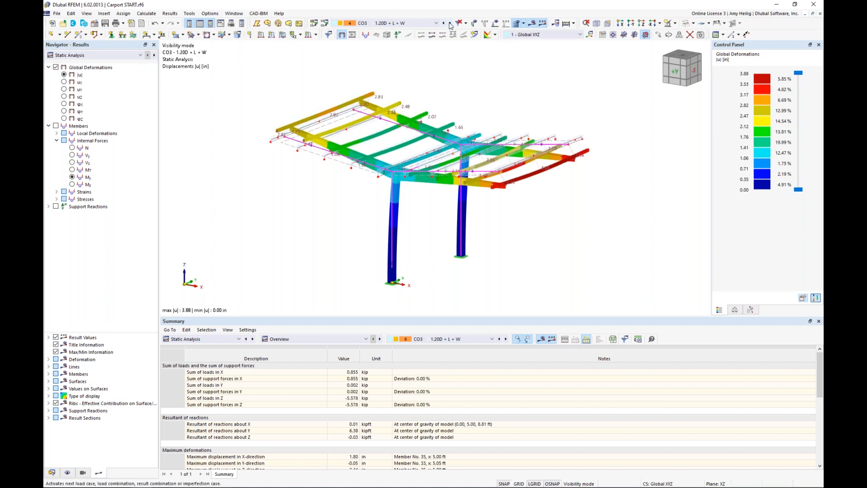
pyautogui.click(450, 24)
pyautogui.click(450, 23)
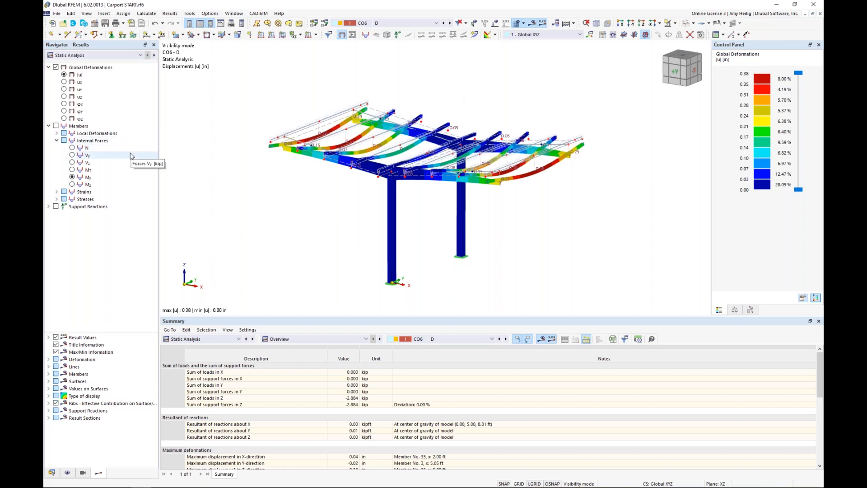
# View the member internal forces N, Vy, Vz and My in turn for load combination CO6
pyautogui.click(72, 148)
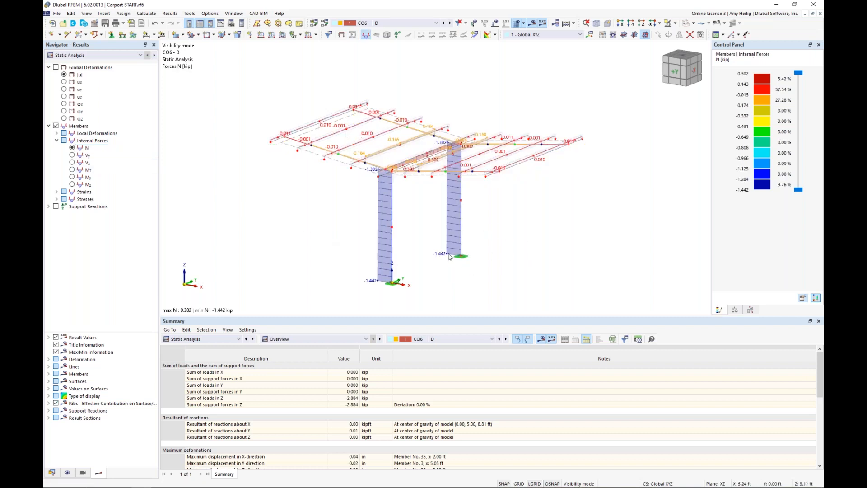
pyautogui.click(72, 155)
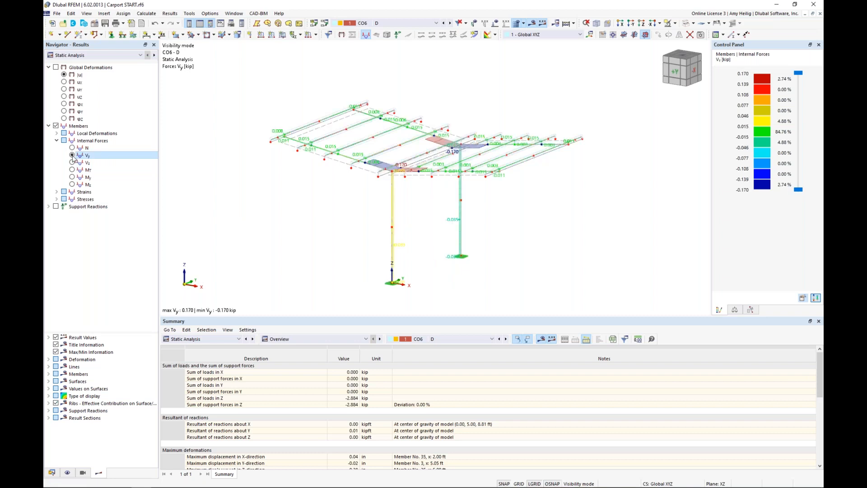
pyautogui.click(73, 164)
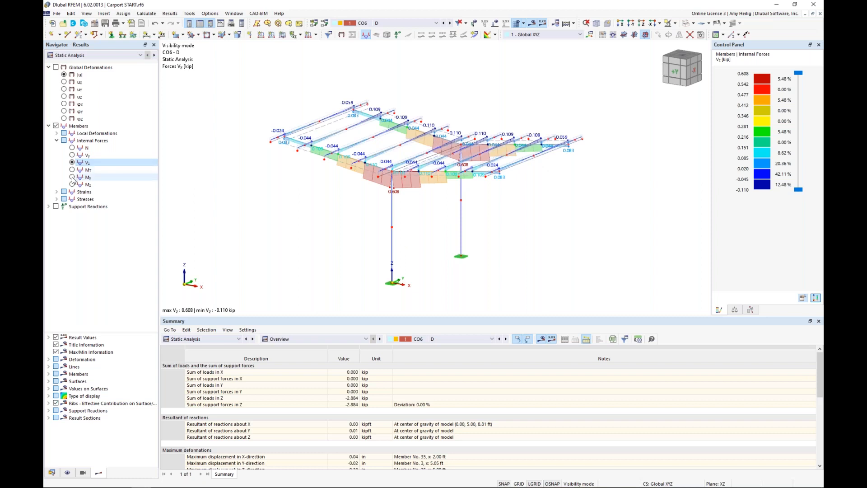
pyautogui.click(72, 177)
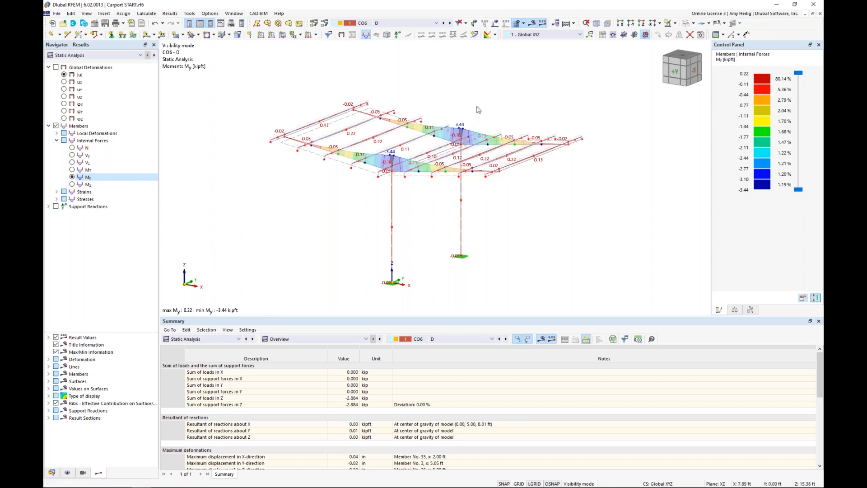
# Open the result diagrams for the front roof beam, member 33
pyautogui.scroll(2, 432, 196)
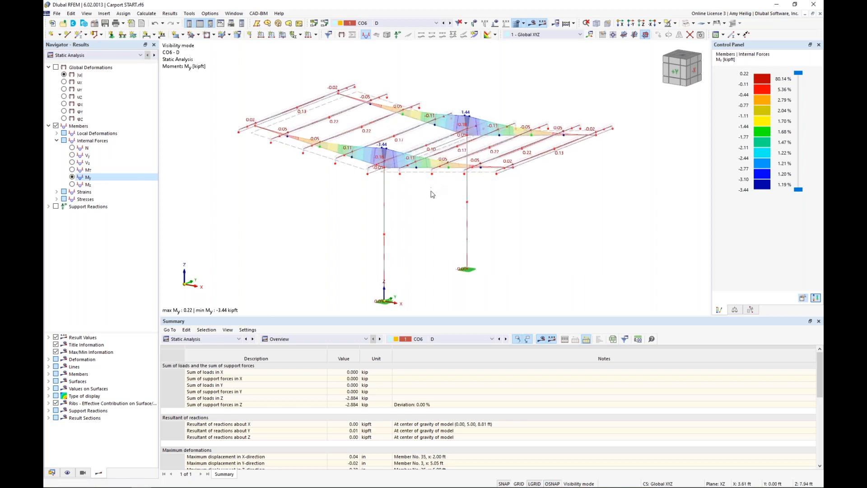
pyautogui.rightClick(426, 168)
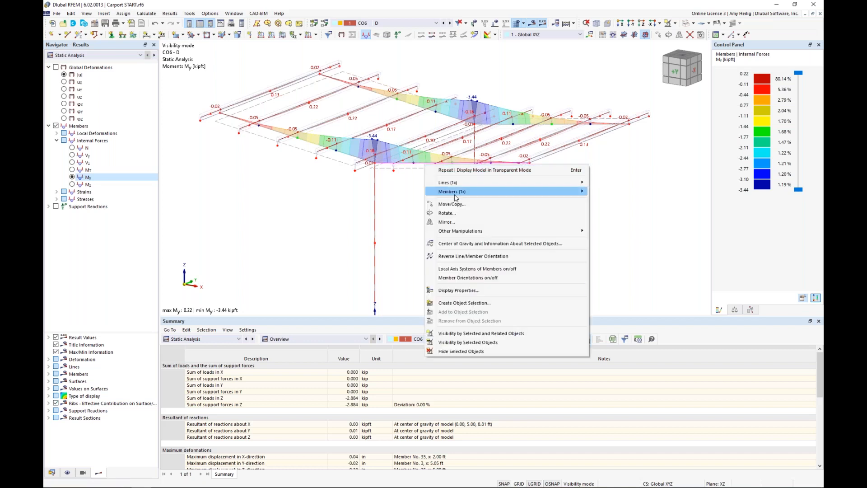
pyautogui.moveTo(462, 198)
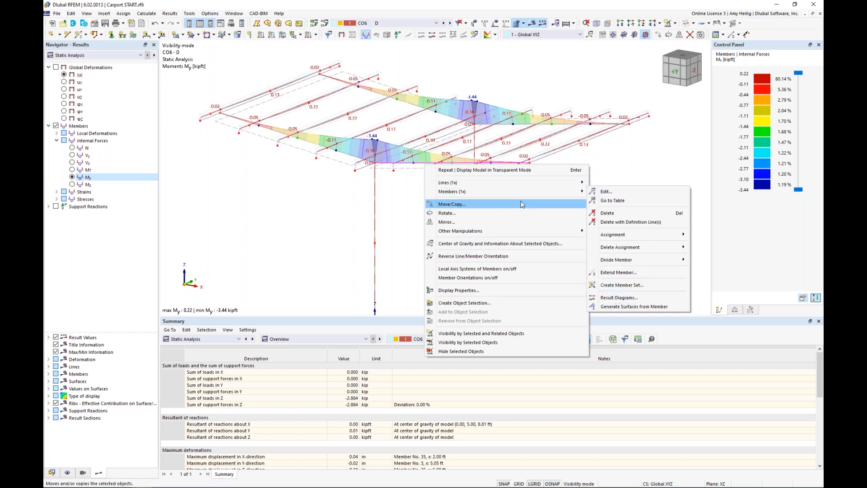
pyautogui.moveTo(518, 191)
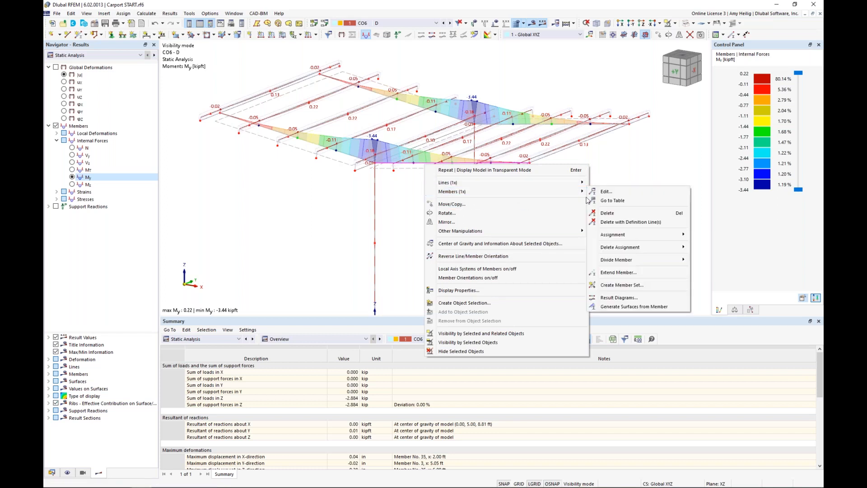
pyautogui.click(619, 297)
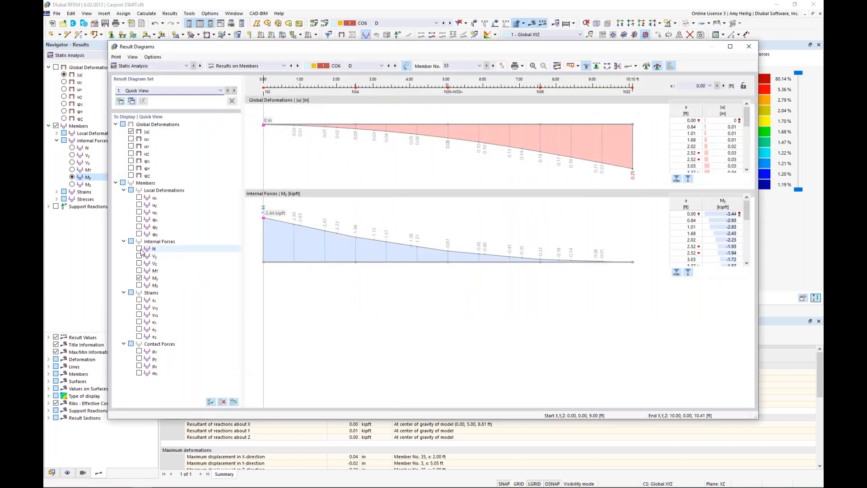
# Add the axial force N to member 33's result diagrams, view them for CO8, and close the diagrams
pyautogui.click(139, 249)
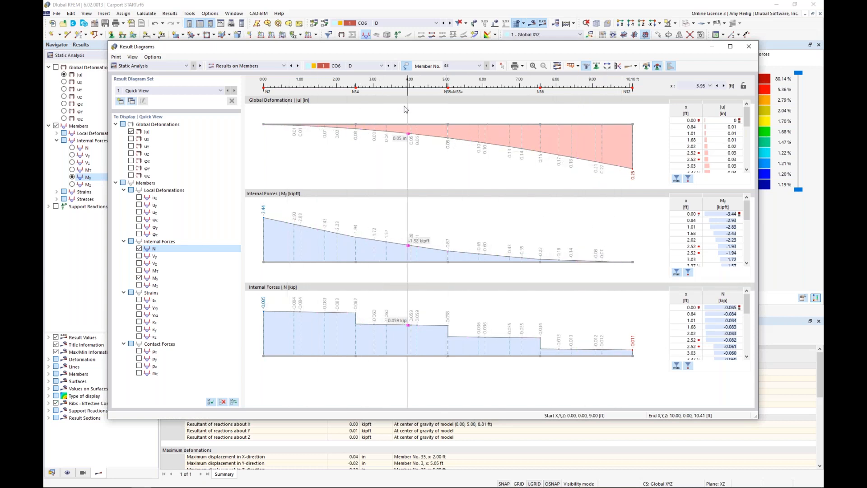
pyautogui.click(395, 66)
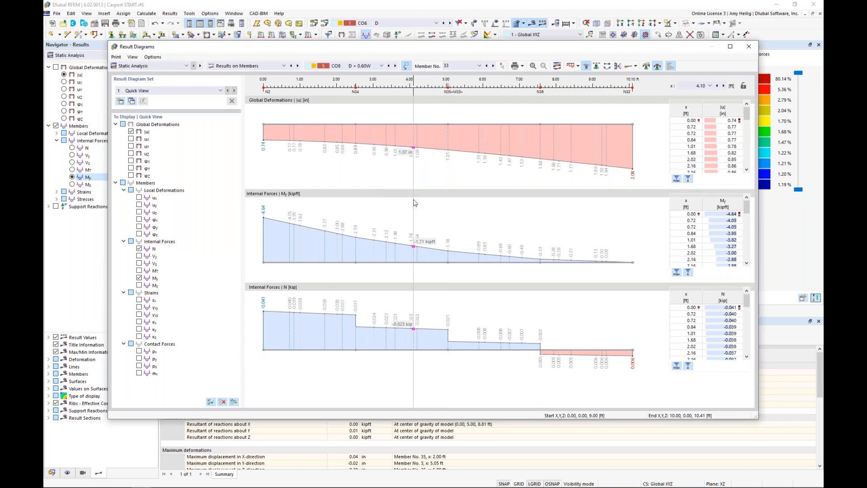
pyautogui.moveTo(286, 49); pyautogui.dragTo(581, 67)
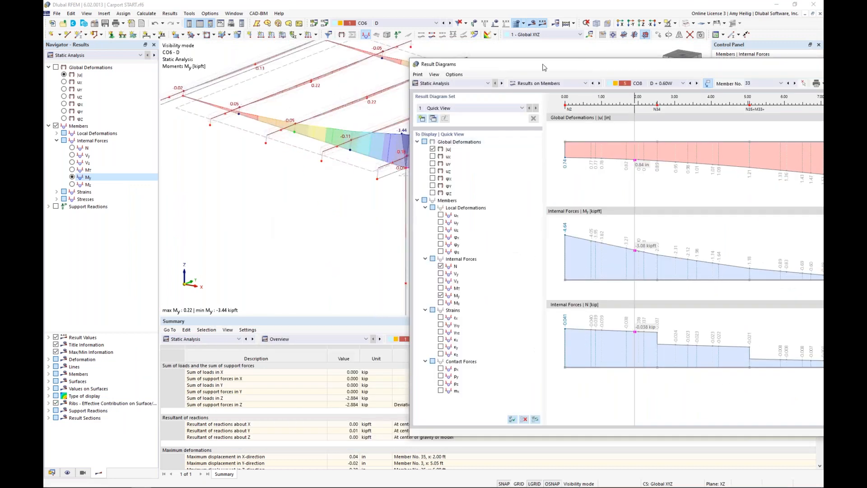
pyautogui.moveTo(544, 68); pyautogui.dragTo(248, 68)
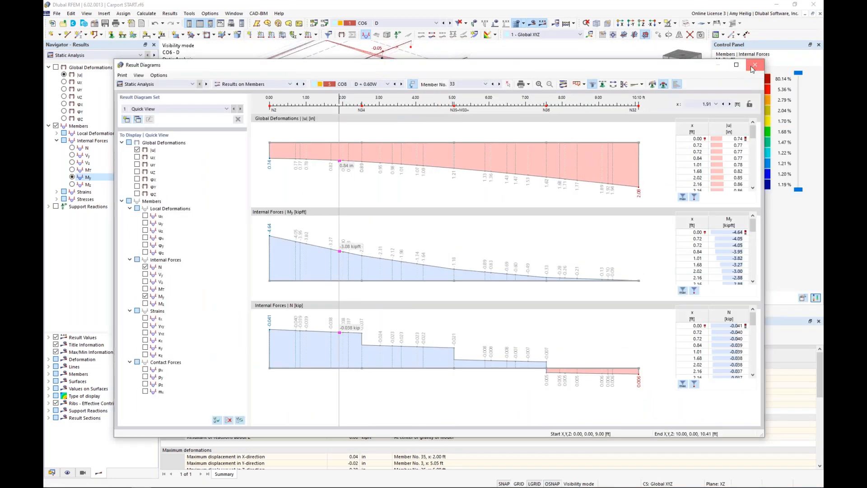
pyautogui.click(753, 66)
# Enlarge the results table and list the static analysis results by member
pyautogui.moveTo(453, 235); pyautogui.dragTo(434, 193, button='middle')
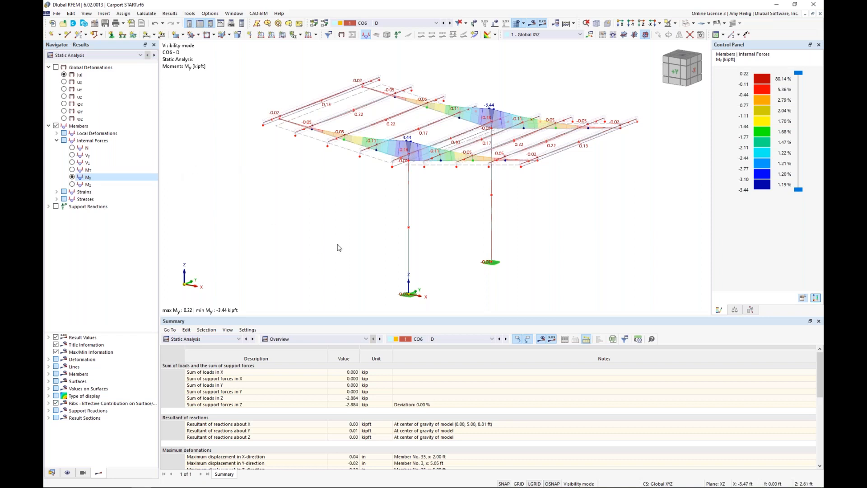
pyautogui.moveTo(346, 316); pyautogui.dragTo(359, 260)
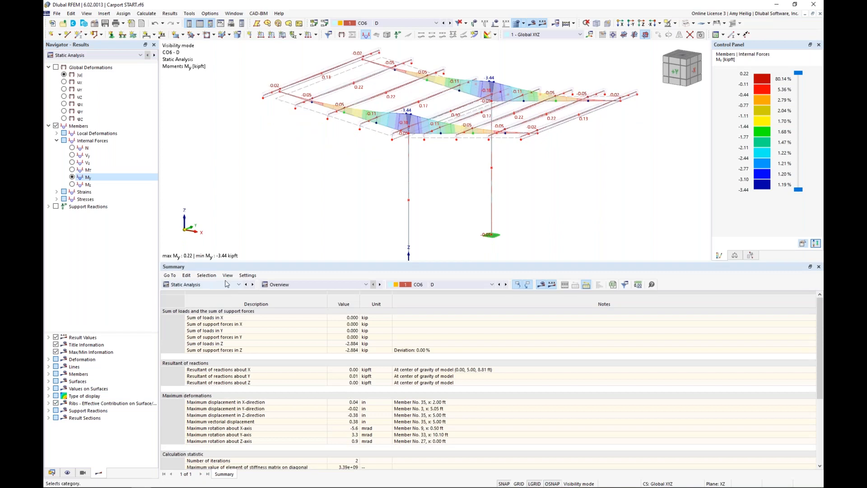
pyautogui.click(309, 284)
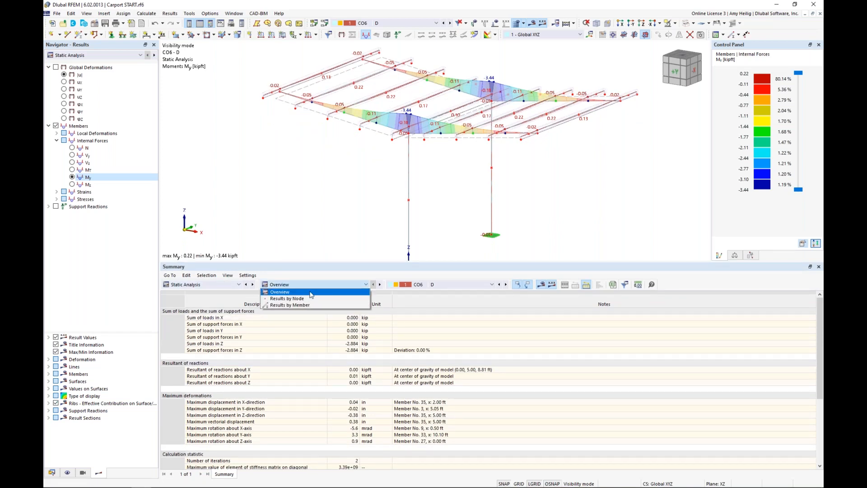
pyautogui.click(311, 304)
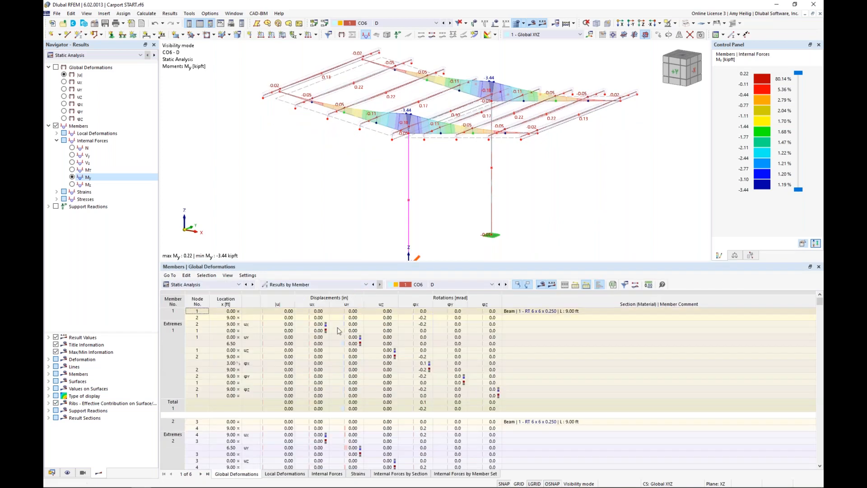
# Locate individual global deformation rows of column members 1 and 2 in the model from the results table
pyautogui.click(413, 370)
pyautogui.scroll(-2, 414, 370)
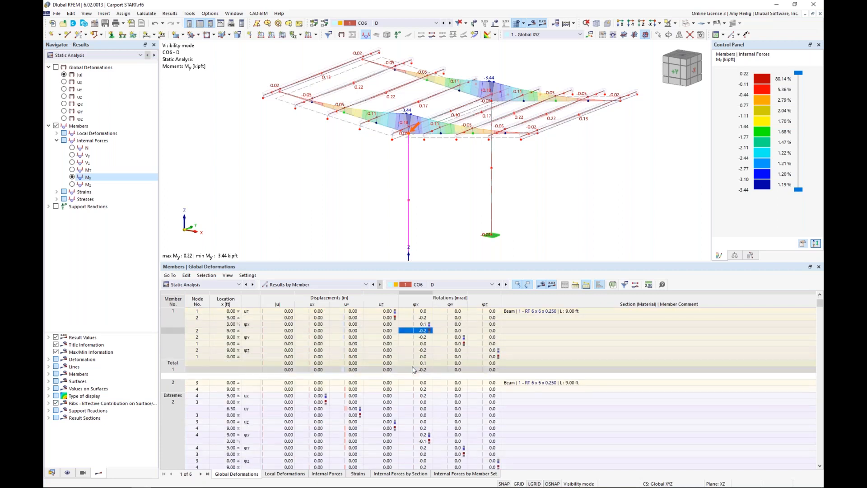
pyautogui.click(389, 409)
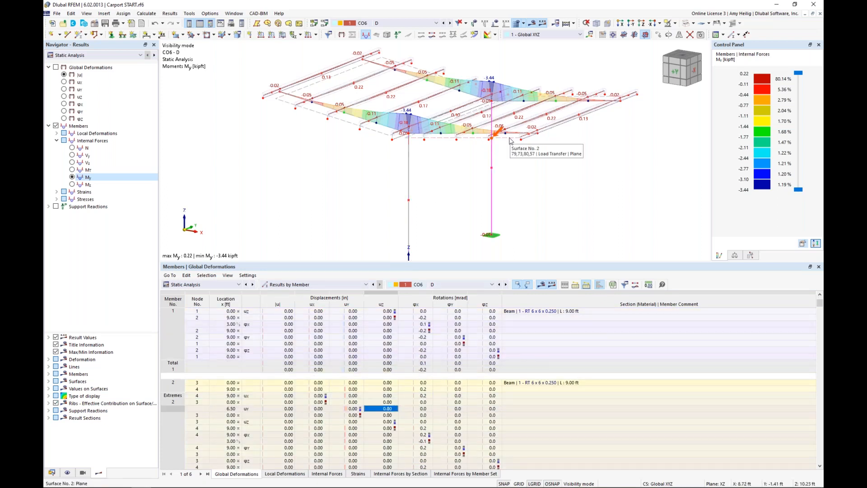
pyautogui.click(353, 441)
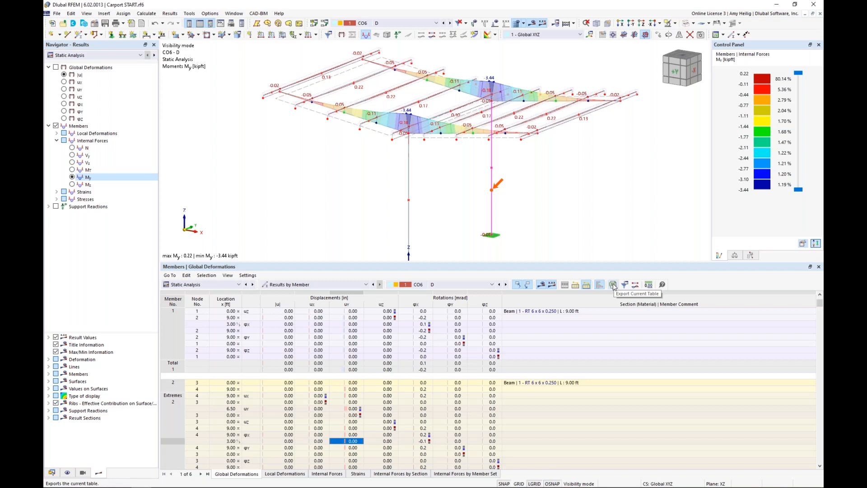
# Show the Aluminum Design results and list the design ratios on members by member
pyautogui.click(238, 285)
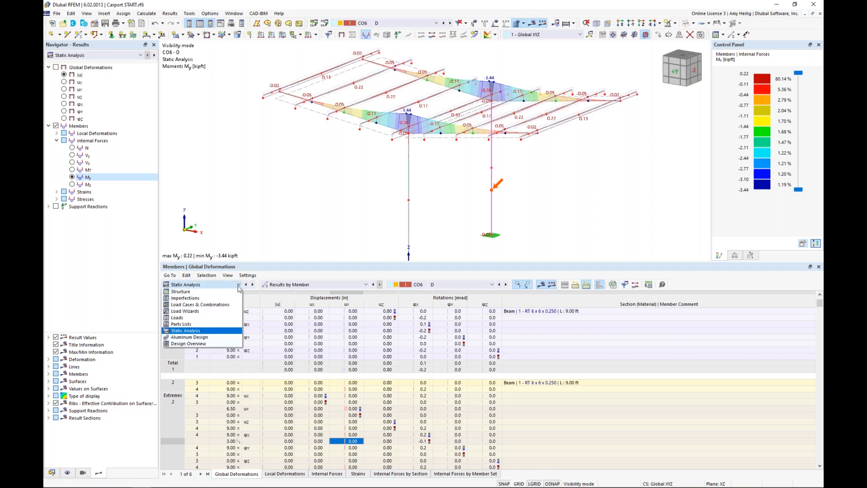
pyautogui.click(218, 338)
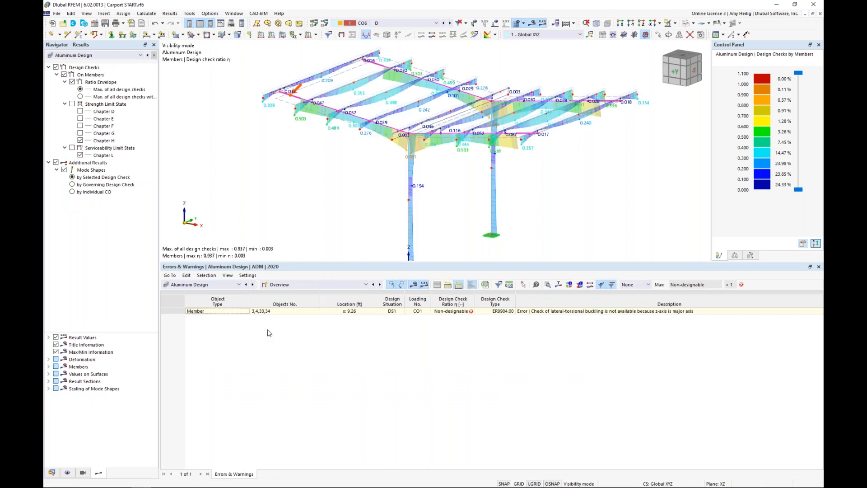
pyautogui.click(280, 285)
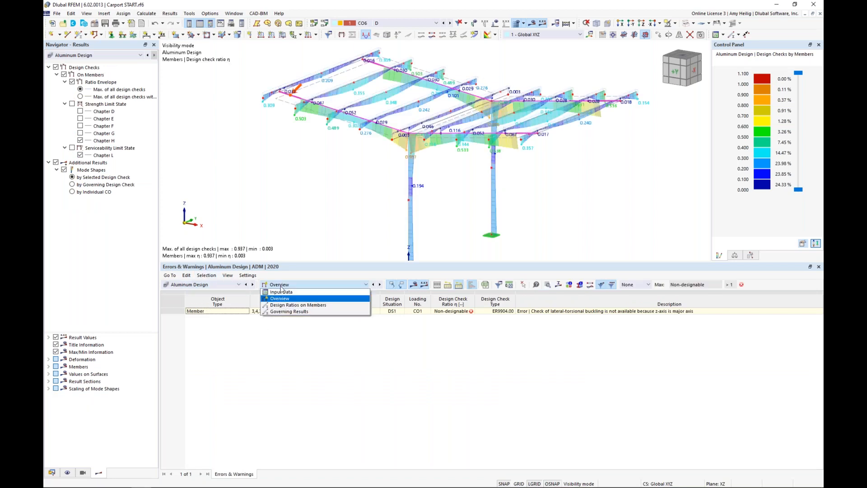
pyautogui.click(293, 308)
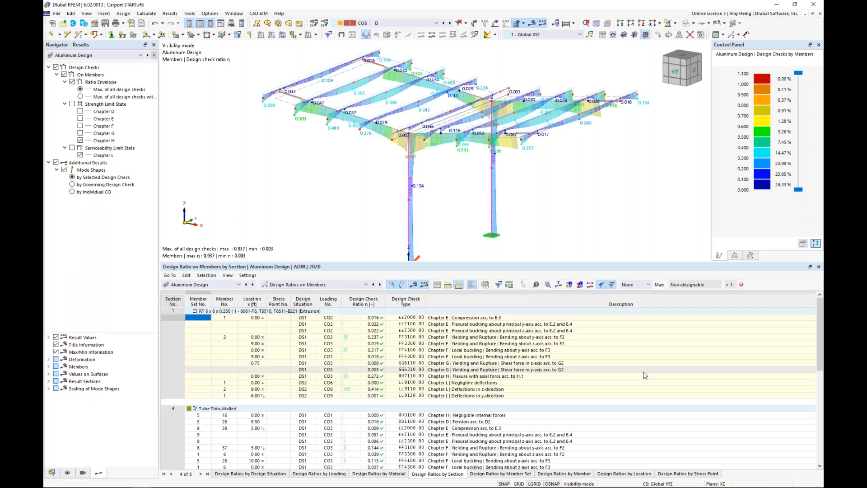
pyautogui.click(589, 476)
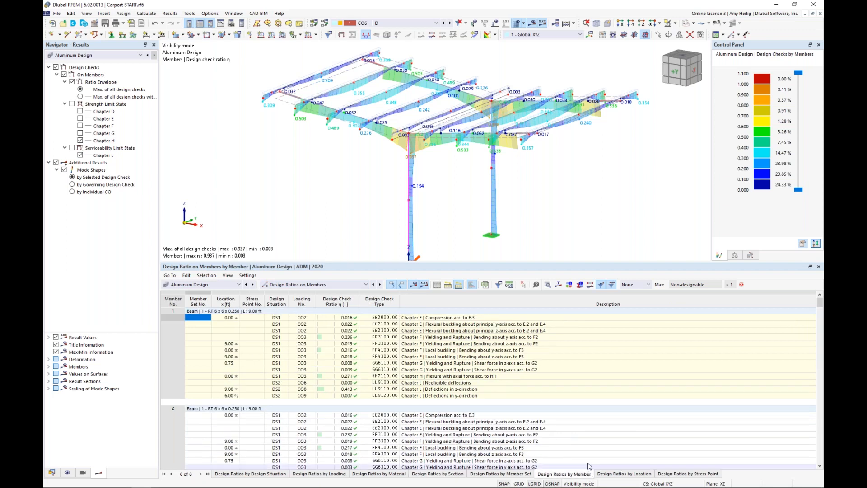
# Examine the individual design checks of column members 1 and 2 and their locations in the model
pyautogui.click(469, 338)
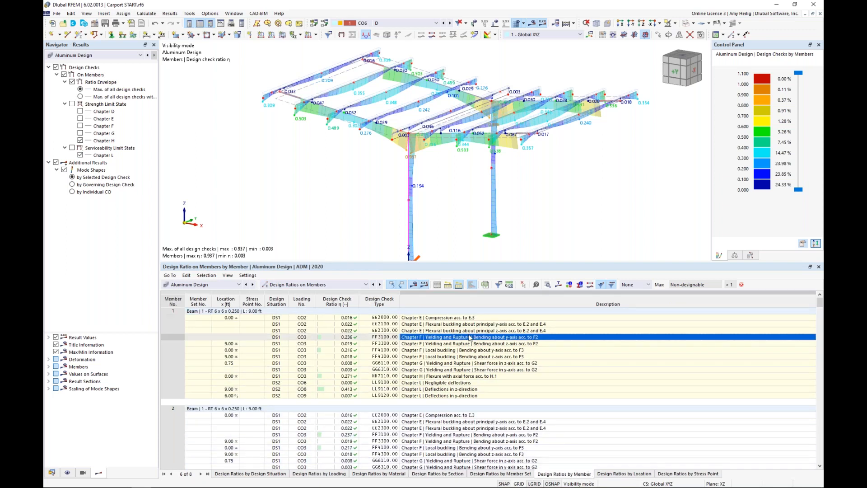
pyautogui.scroll(-2, 469, 337)
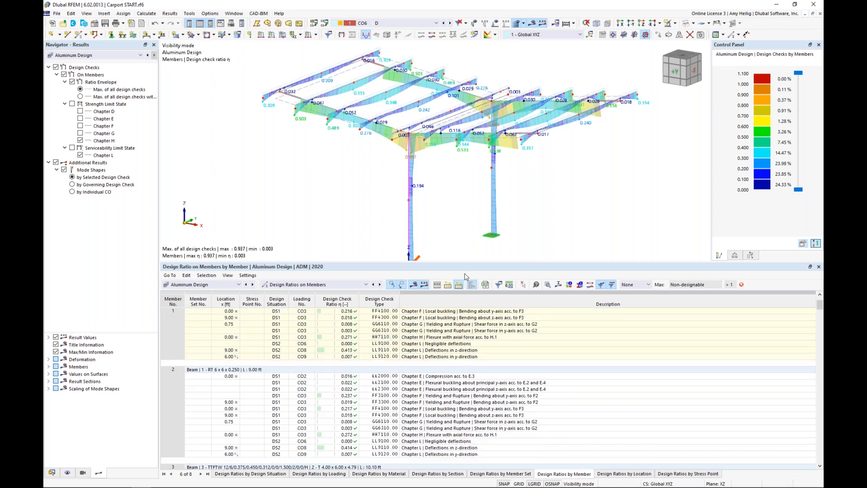
pyautogui.scroll(-2, 468, 207)
pyautogui.click(459, 330)
pyautogui.click(457, 350)
pyautogui.click(457, 389)
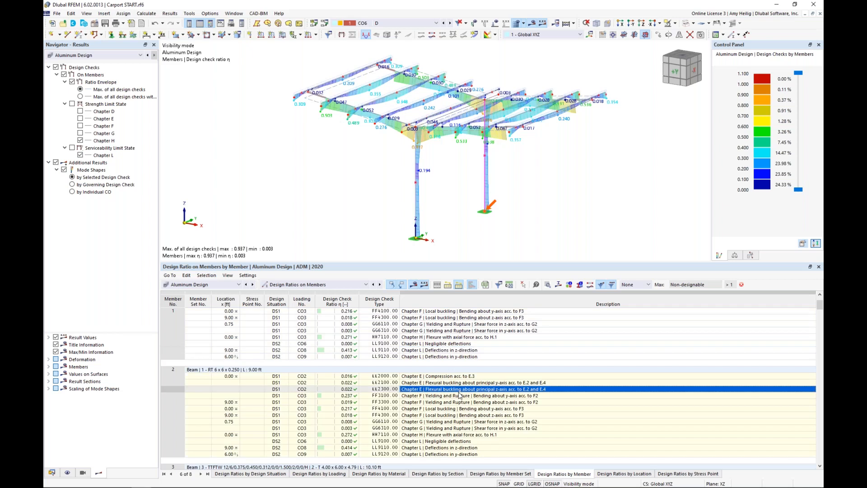
pyautogui.click(455, 415)
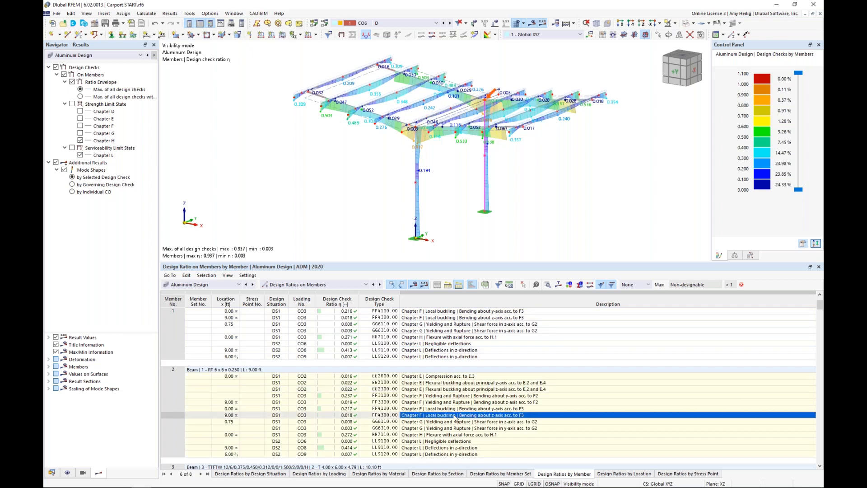
pyautogui.scroll(-1, 455, 418)
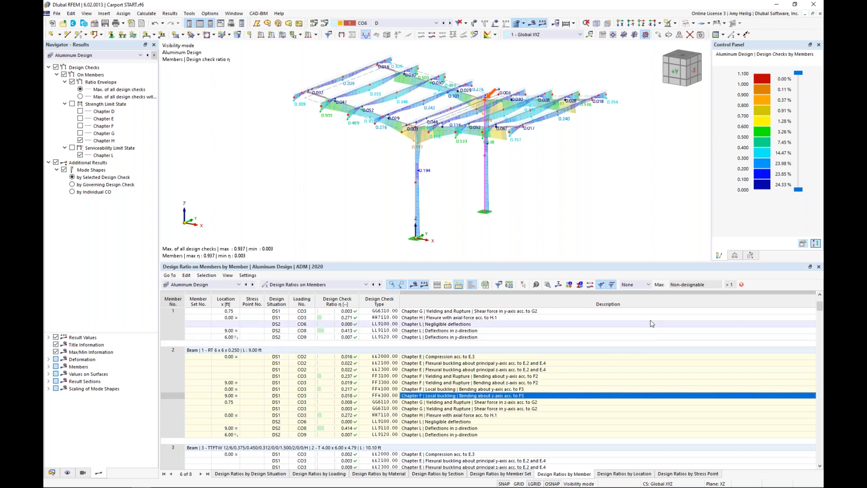
# Filter the design ratios by member to Max and look through each member's governing check
pyautogui.click(649, 284)
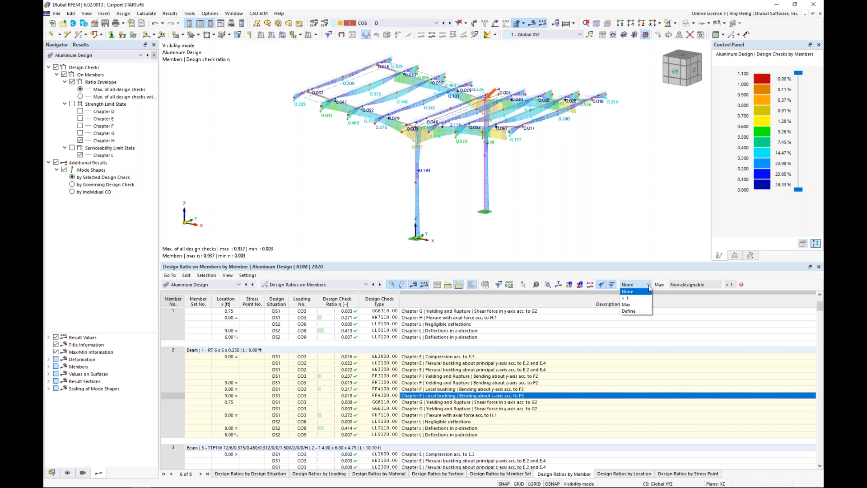
pyautogui.click(645, 305)
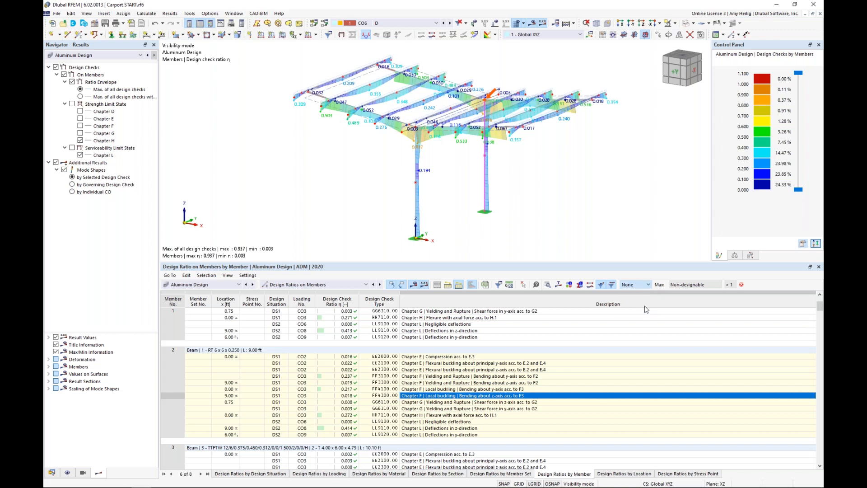
pyautogui.scroll(-2, 576, 356)
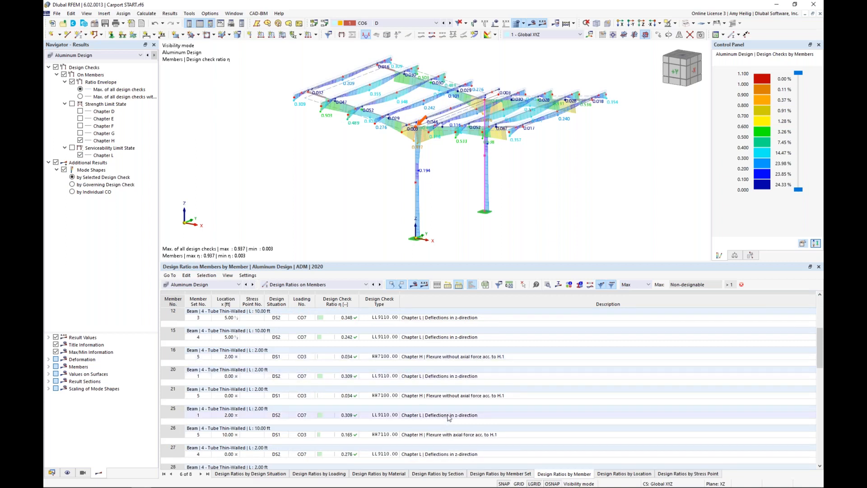
# Remove the Max filter by setting it to None and list the design ratios on members by section
pyautogui.click(648, 285)
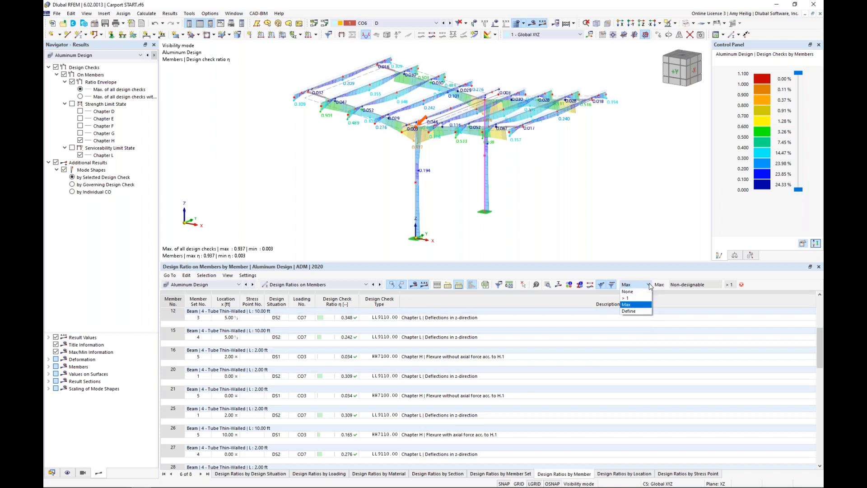
pyautogui.click(645, 292)
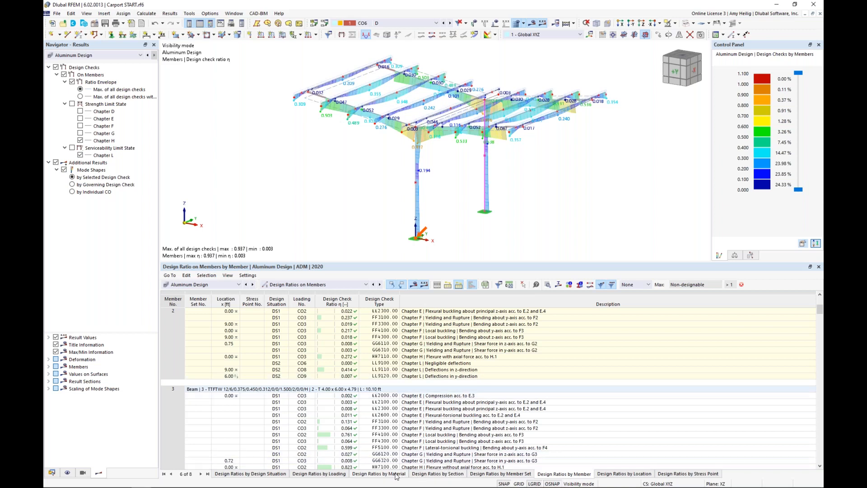
pyautogui.click(437, 474)
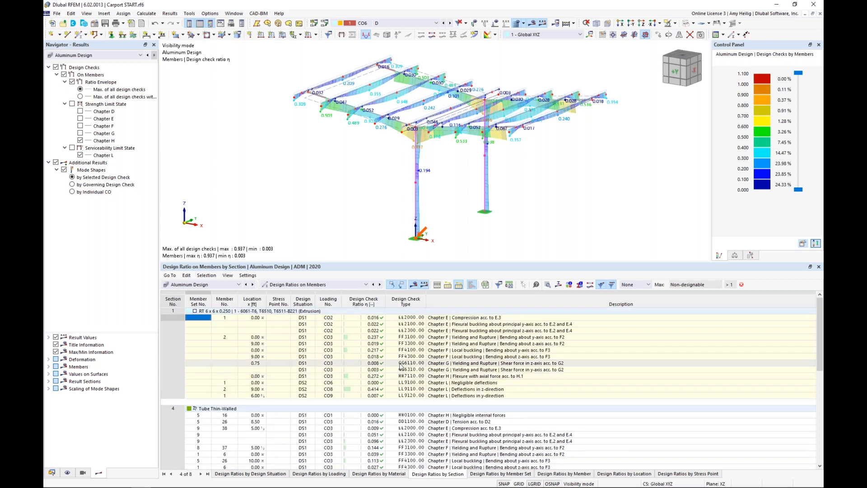
pyautogui.scroll(-2, 400, 366)
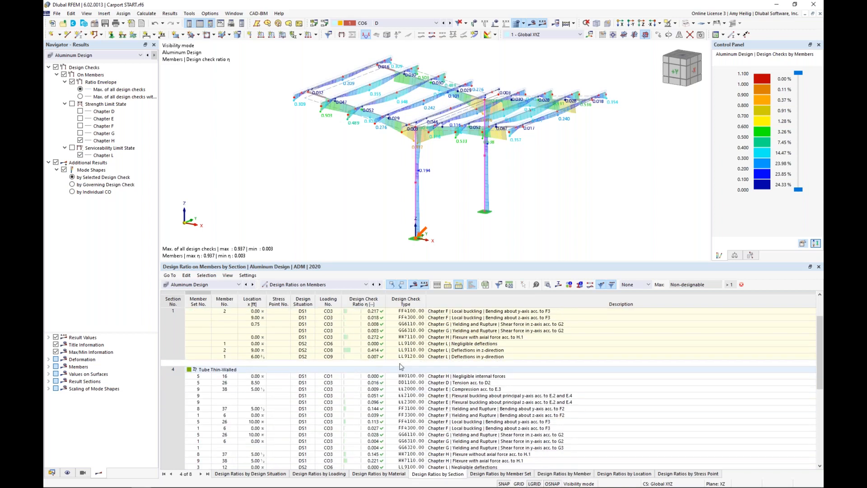
# Examine the local buckling check details for y-axis bending to F3 on member 26, including major-axis classification of Element No. 5
pyautogui.click(458, 423)
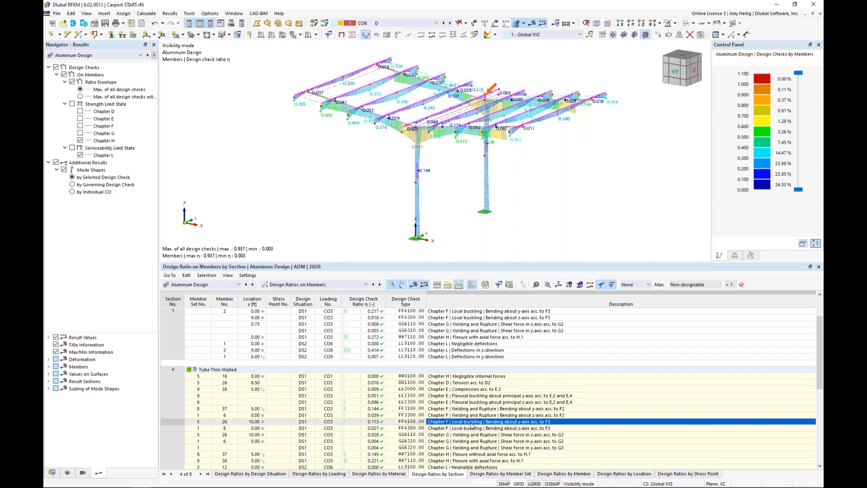
pyautogui.click(548, 284)
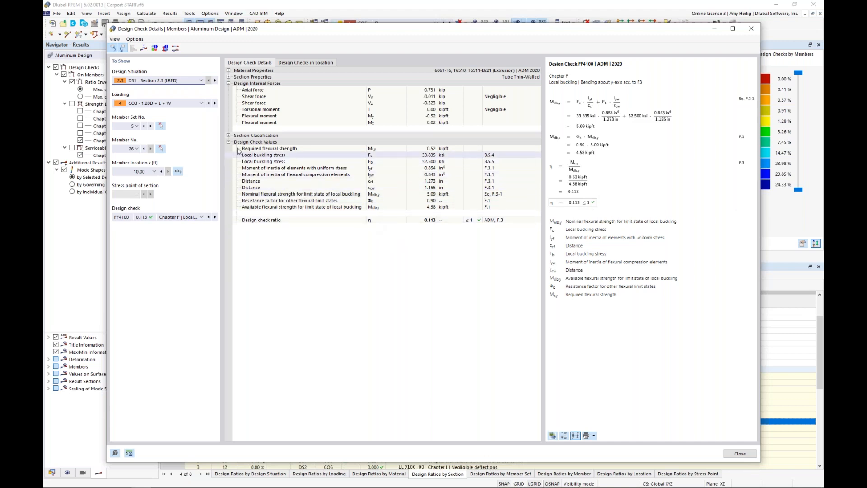
pyautogui.click(228, 136)
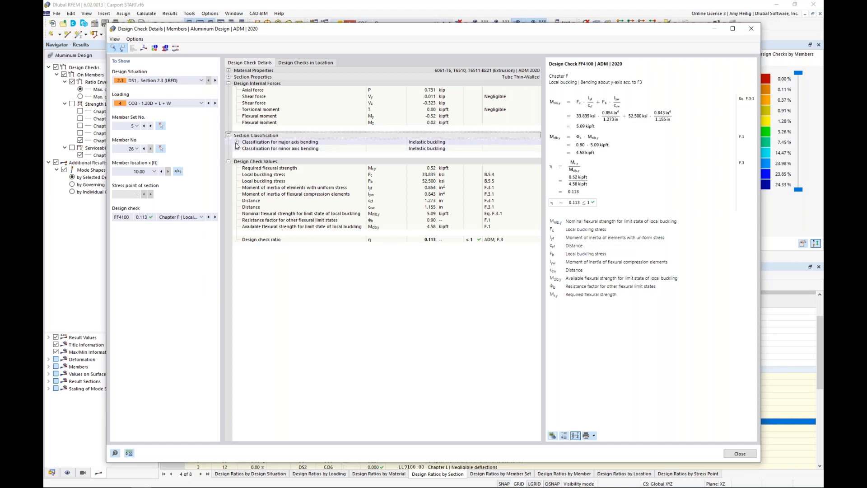
pyautogui.click(237, 142)
pyautogui.click(265, 143)
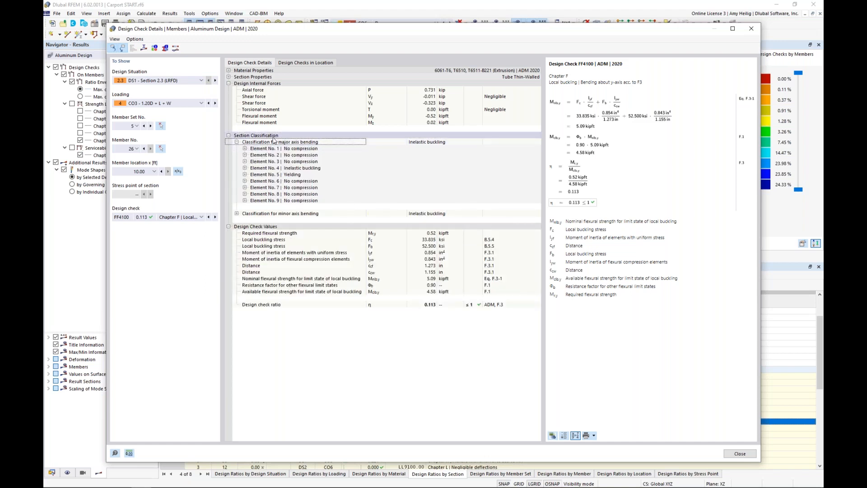
pyautogui.click(245, 174)
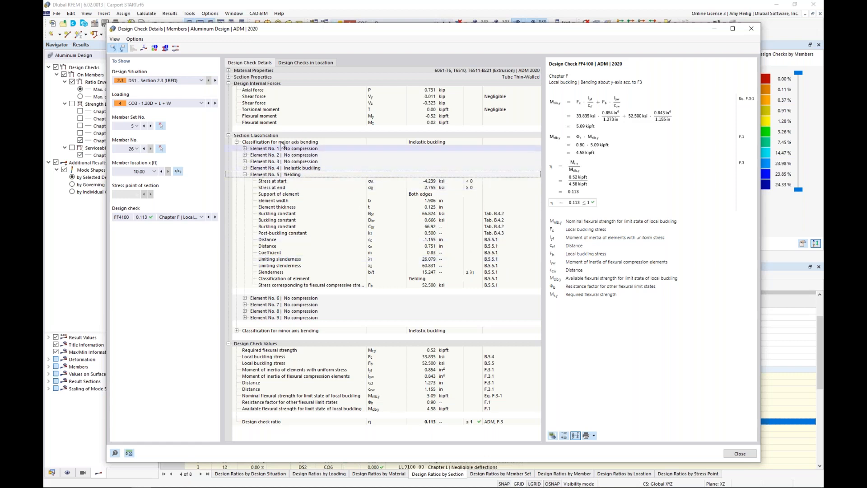
# View the Tube Thin-Walled section's stress diagrams for axial force and for shear force in the local y-axis
pyautogui.click(144, 48)
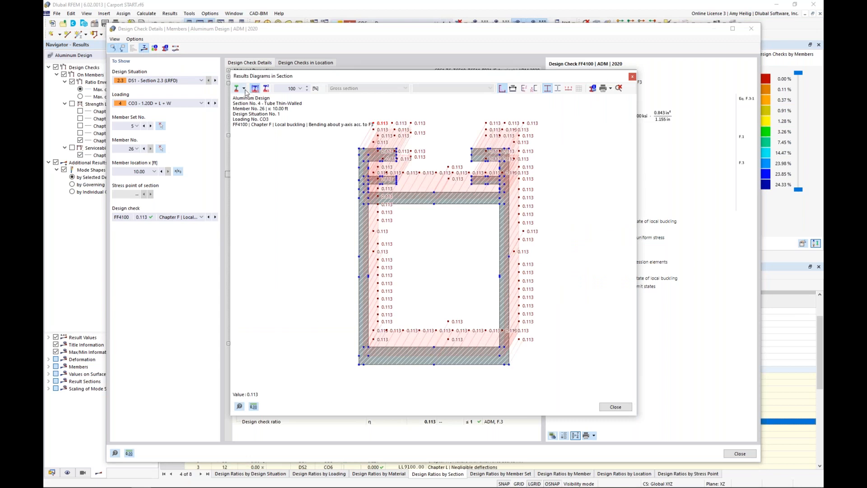
pyautogui.click(244, 89)
pyautogui.click(250, 110)
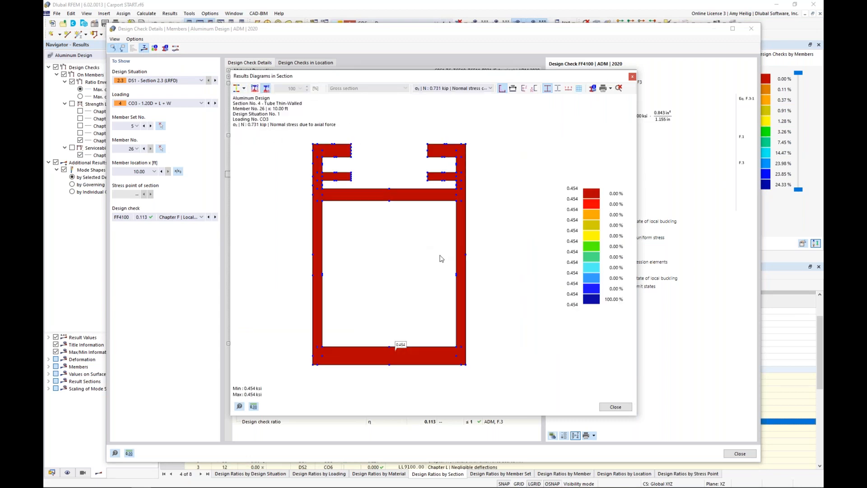
pyautogui.moveTo(414, 254); pyautogui.dragTo(433, 255, button='middle')
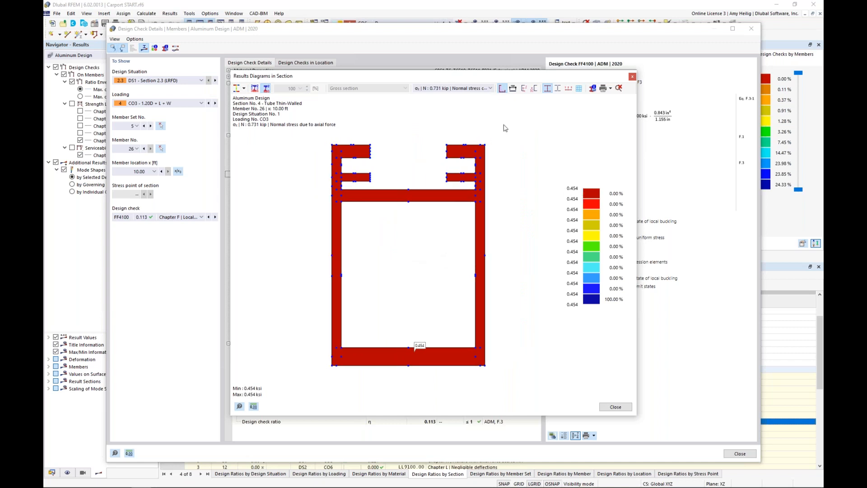
pyautogui.click(491, 88)
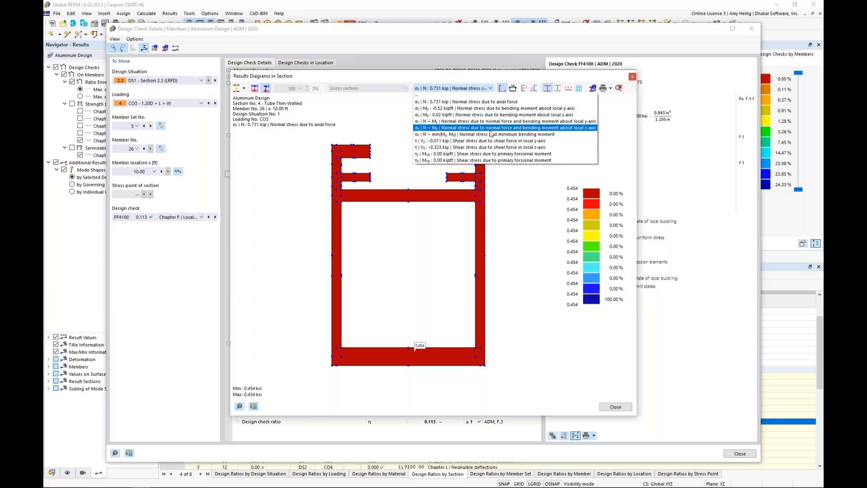
pyautogui.click(492, 141)
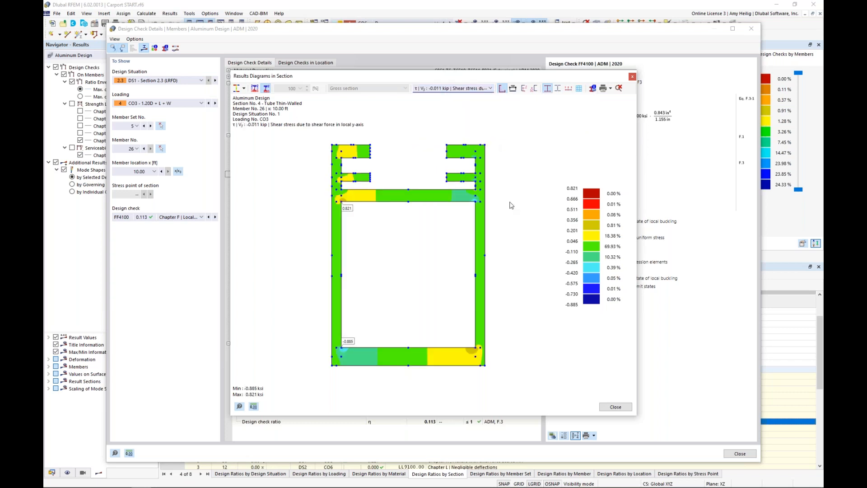
pyautogui.click(633, 77)
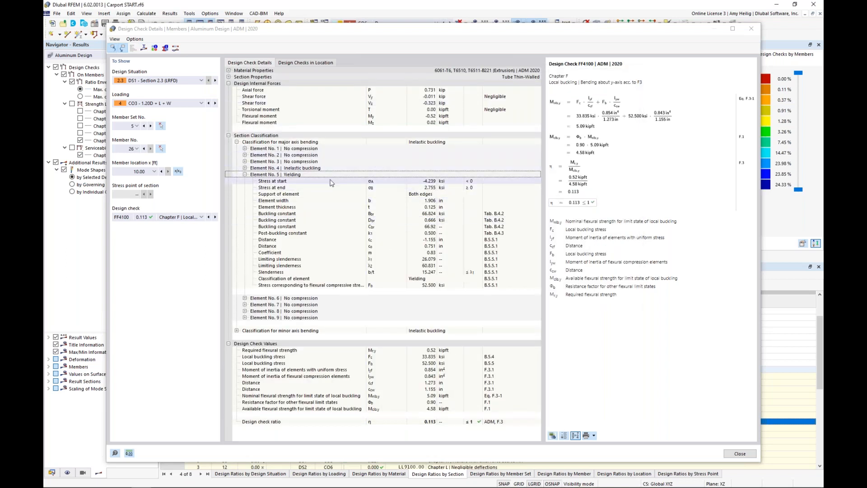
# Review member set 5's internal force diagrams and the Chapter F yielding and rupture check for y-axis bending to F2
pyautogui.click(176, 51)
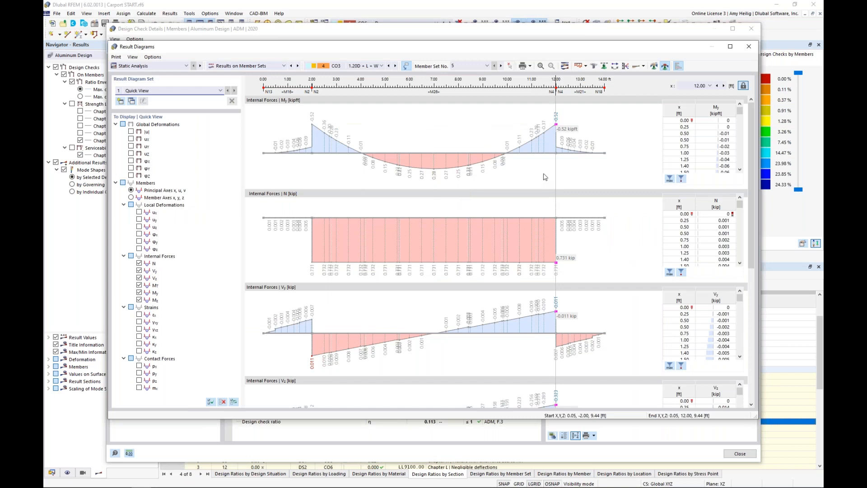
pyautogui.click(750, 46)
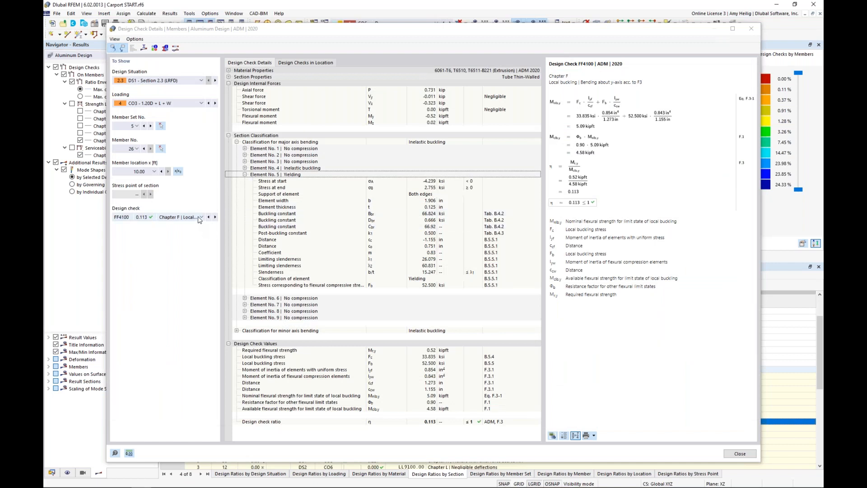
pyautogui.click(200, 218)
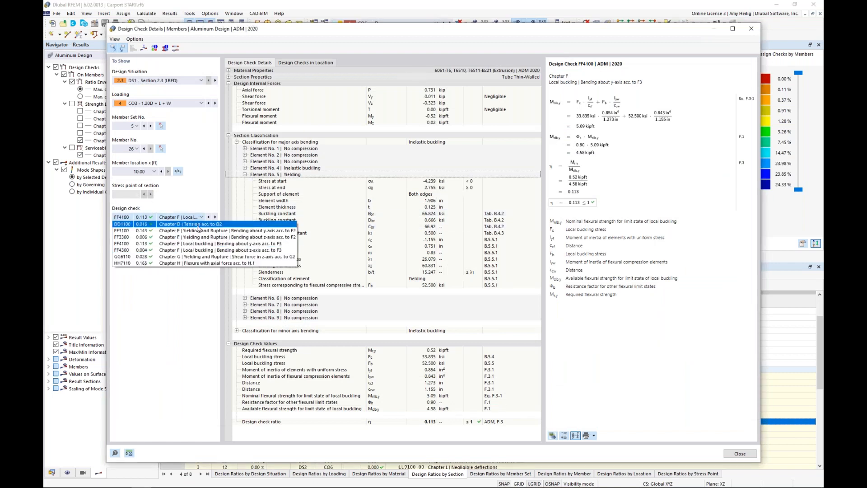
pyautogui.click(161, 231)
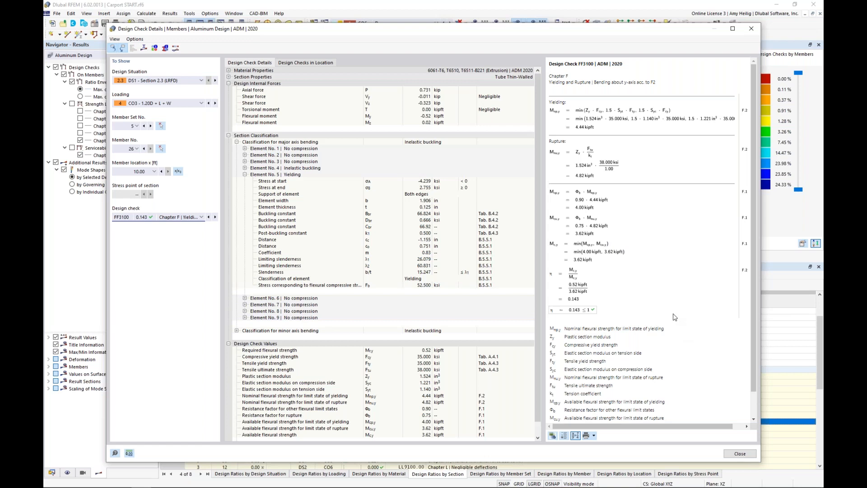
pyautogui.click(740, 454)
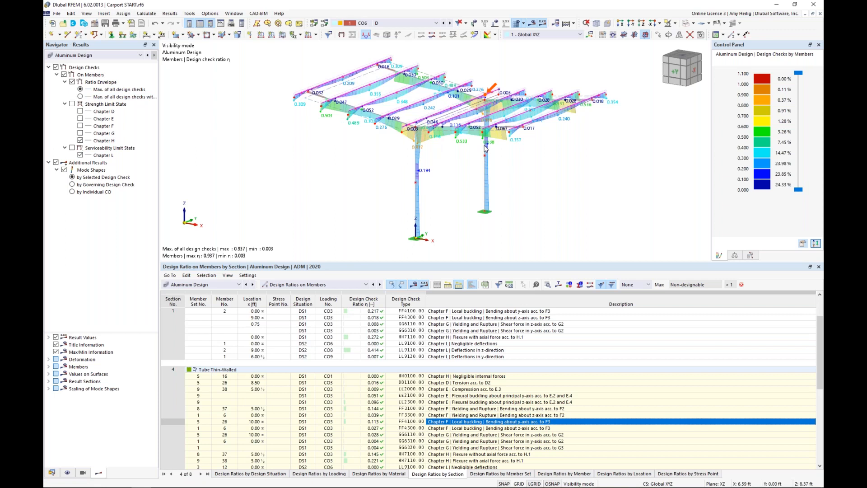
# Enlarge the model view above the results table and isolate tapered roof beam member 33 so only it is shown
pyautogui.moveTo(448, 163); pyautogui.dragTo(469, 179, button='middle')
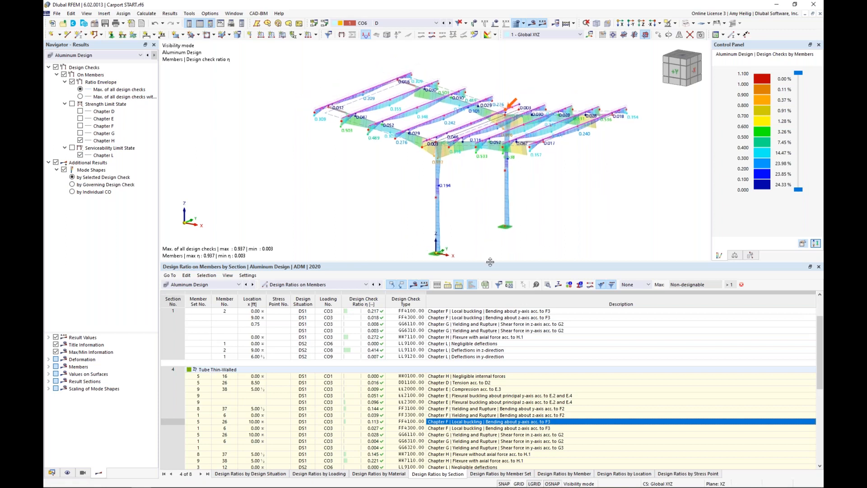
pyautogui.moveTo(491, 263); pyautogui.dragTo(490, 317)
pyautogui.scroll(2, 495, 207)
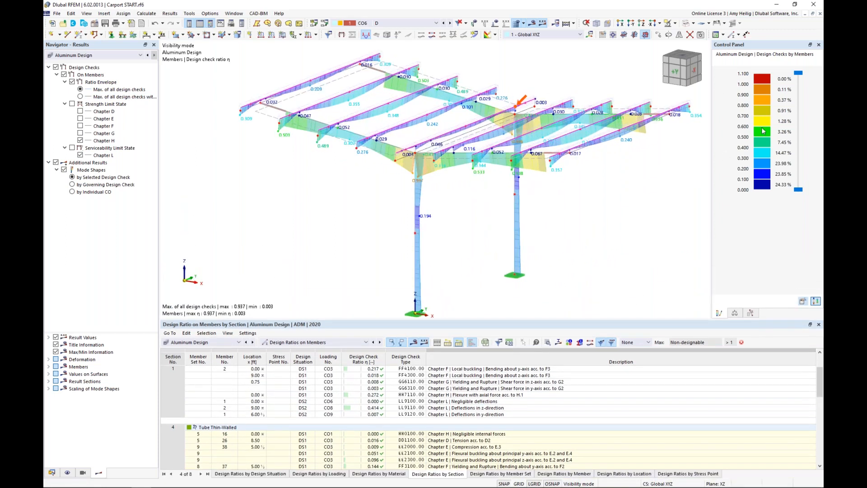
pyautogui.click(464, 155)
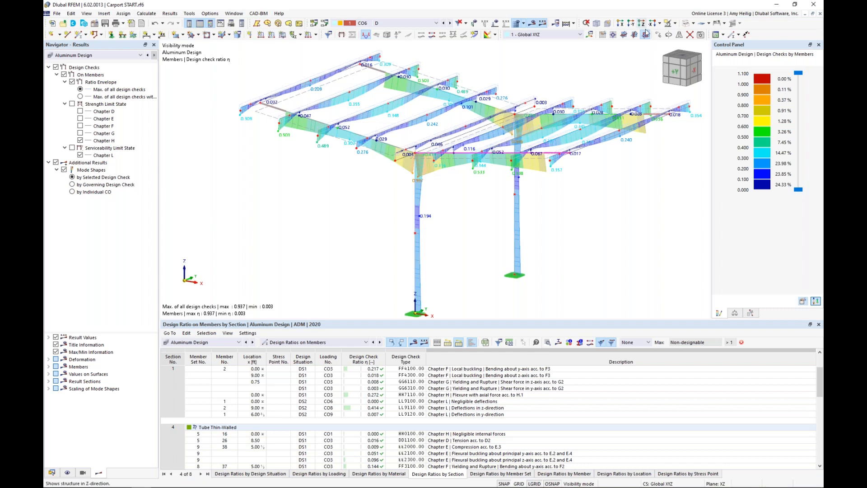
pyautogui.click(676, 23)
pyautogui.click(705, 31)
pyautogui.click(520, 103)
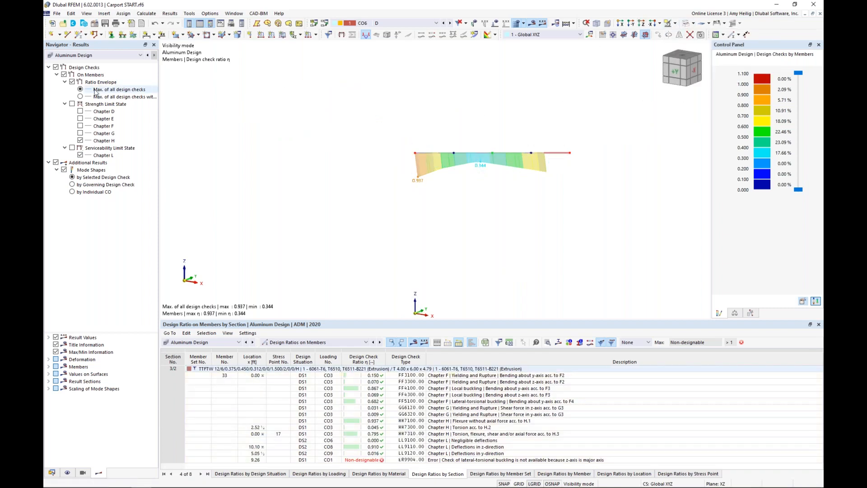
# Hide the design check results and inspect the tapered beam in solid display before returning to the line display
pyautogui.click(56, 68)
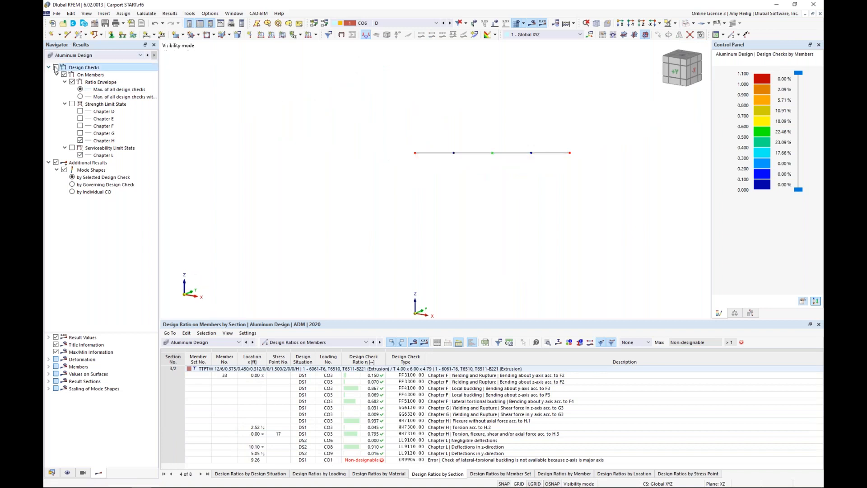
pyautogui.click(687, 26)
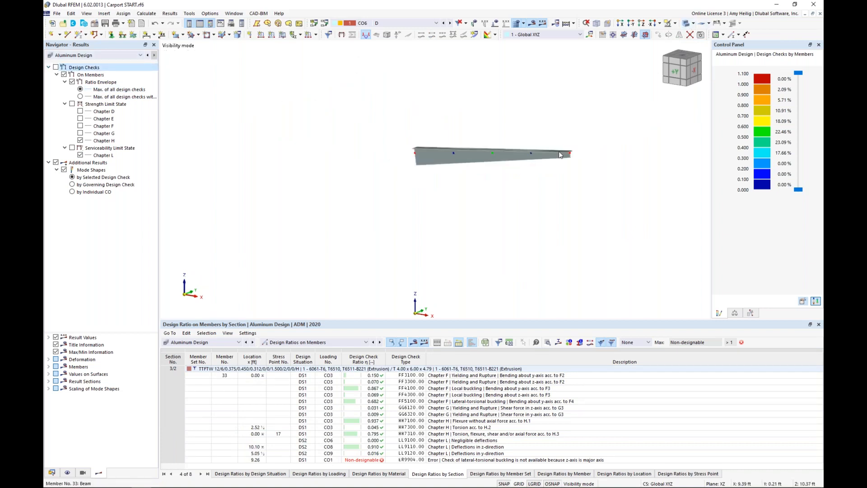
pyautogui.scroll(3, 557, 153)
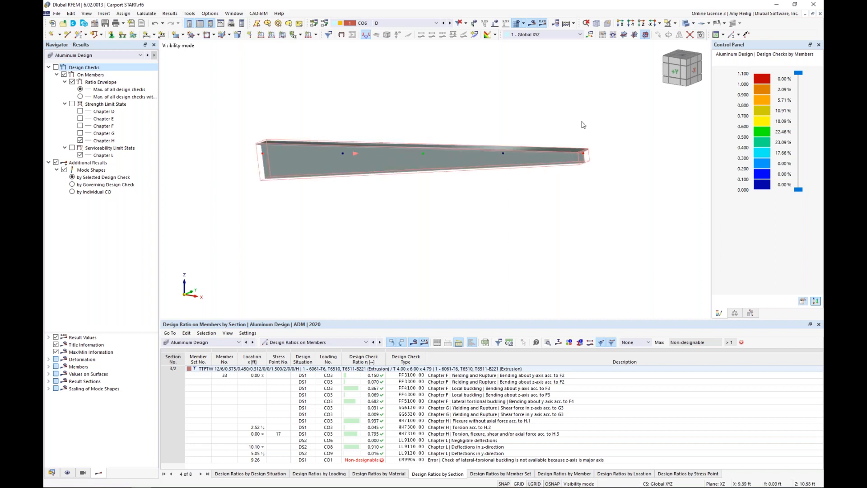
pyautogui.click(688, 26)
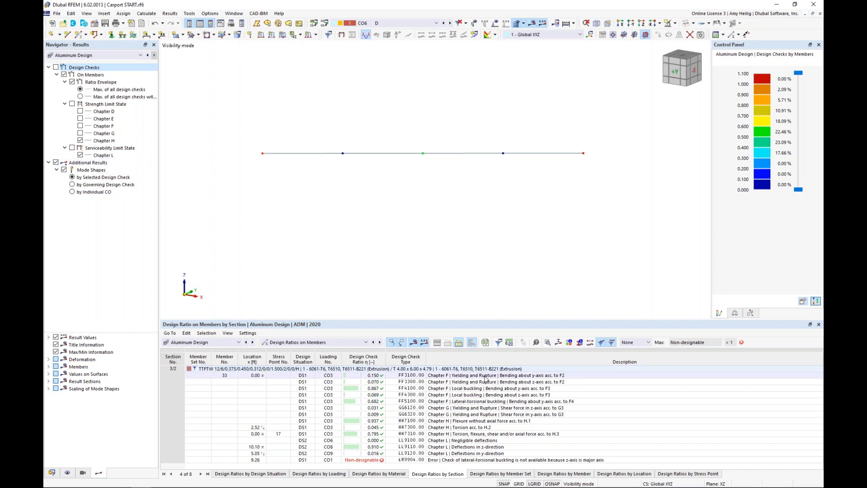
# Display the mode shape of member 33's lateral-torsional buckling check to F4 and inspect it from several angles
pyautogui.click(478, 402)
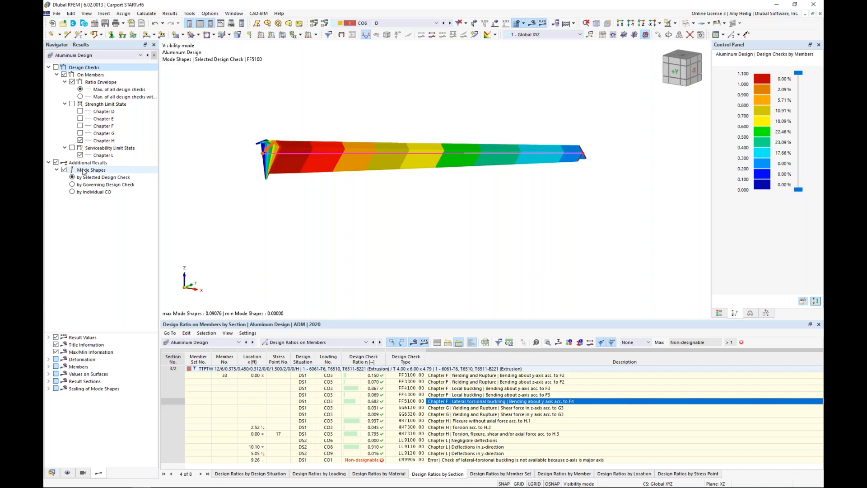
pyautogui.keyDown('ctrl'); pyautogui.moveTo(510, 157); pyautogui.dragTo(267, 183, button='middle'); pyautogui.keyUp('ctrl')
pyautogui.scroll(2, 267, 183)
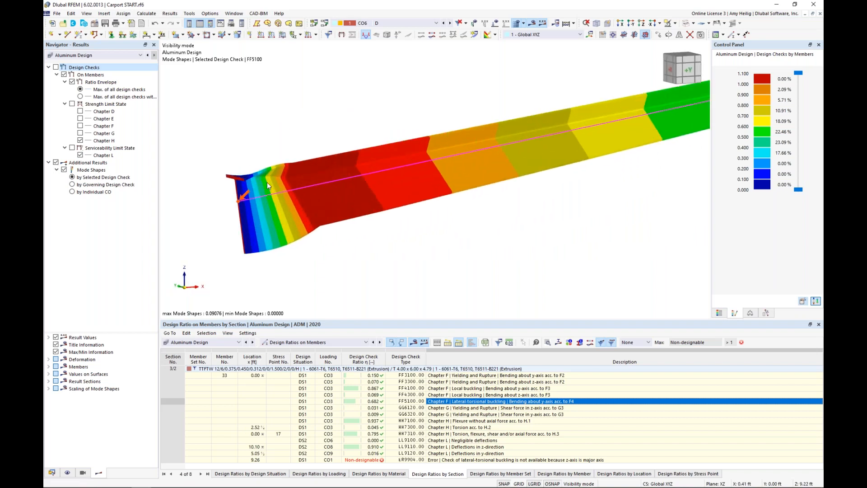
pyautogui.scroll(-3, 530, 149)
pyautogui.moveTo(552, 161); pyautogui.dragTo(436, 181, button='middle')
pyautogui.keyDown('ctrl'); pyautogui.moveTo(631, 134); pyautogui.dragTo(517, 184, button='middle'); pyautogui.keyUp('ctrl')
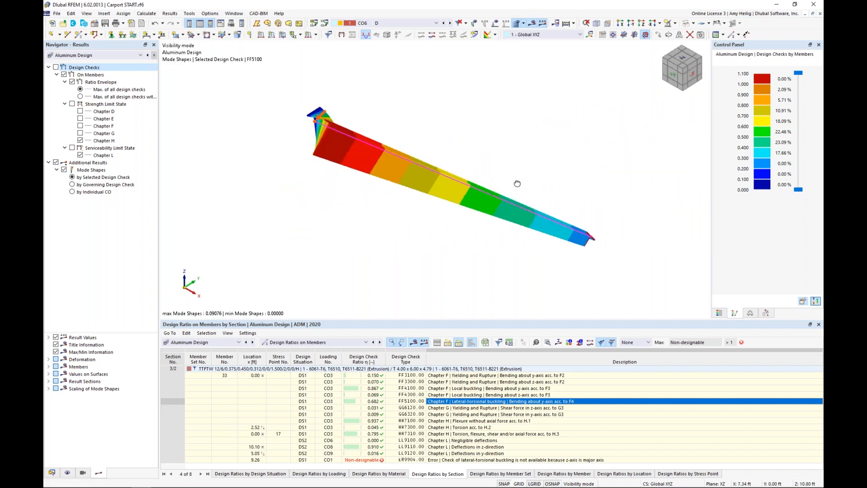
# Set the by-member display factor for mode shapes to 0.25 and inspect the beam's reduced deformation
pyautogui.click(750, 313)
pyautogui.click(806, 83)
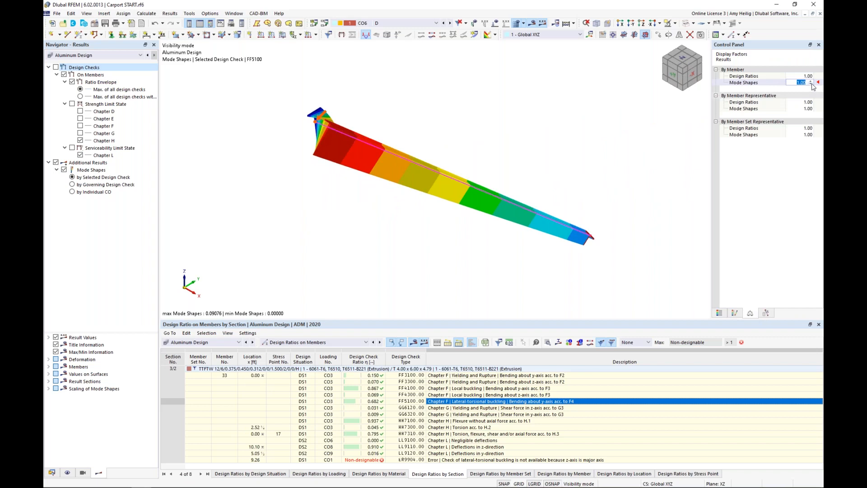
pyautogui.write('0.38')
pyautogui.click(811, 85)
pyautogui.keyDown('ctrl'); pyautogui.moveTo(649, 175); pyautogui.dragTo(566, 194, button='middle'); pyautogui.keyUp('ctrl')
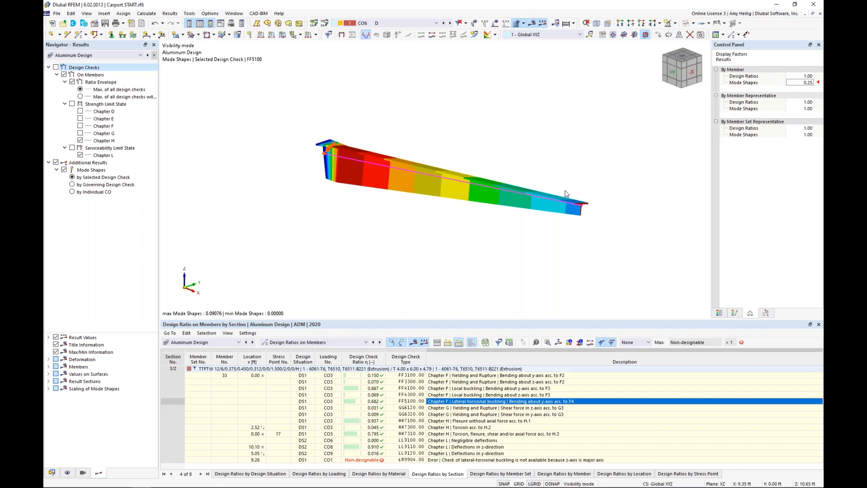
# Switch to the ADM 2020 in RFEM 6.pptx slide show in PowerPoint and advance to the Dlubal Software Information slide
pyautogui.press('super+Tab')
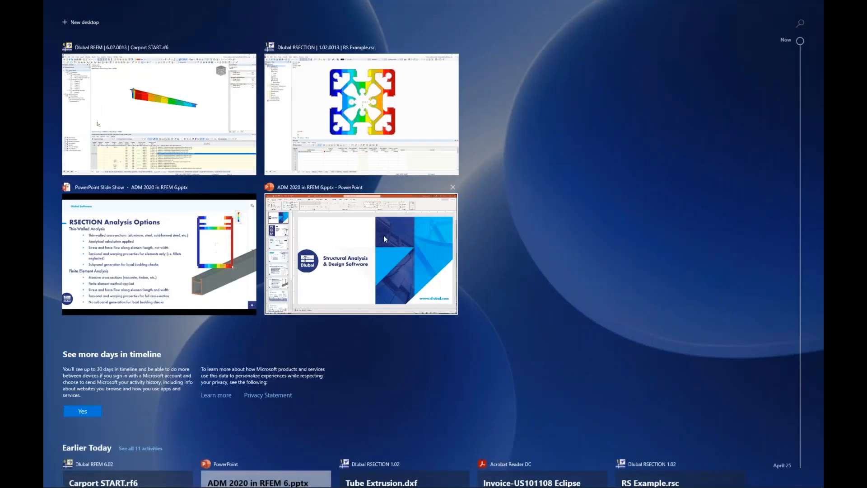
pyautogui.click(158, 253)
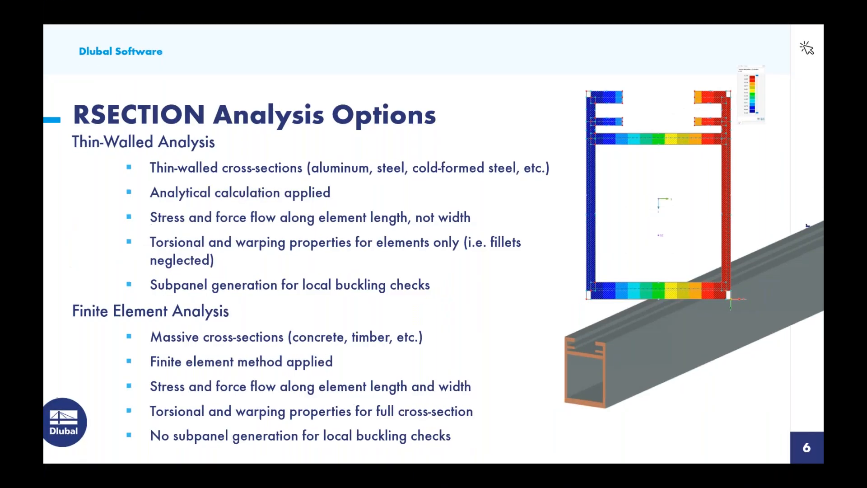
pyautogui.click(808, 47)
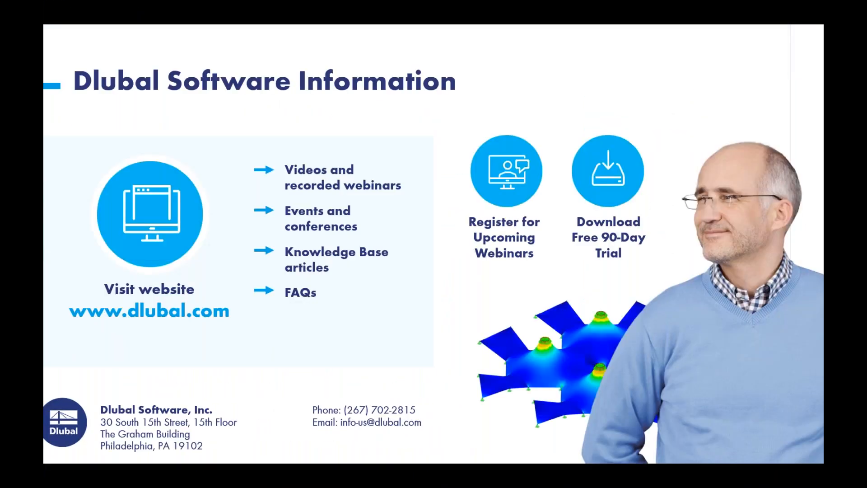